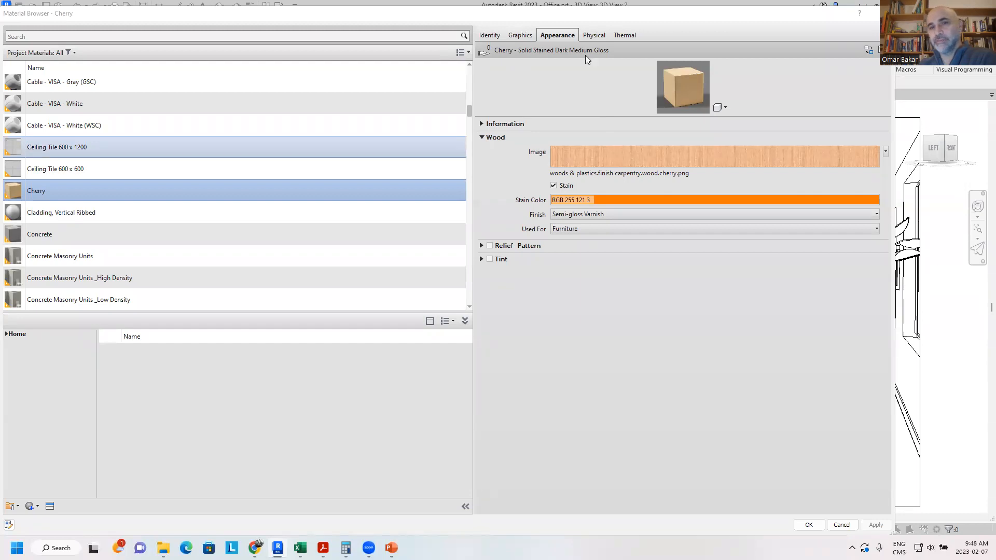
Step: Open the asset browser to replace the Cherry material's appearance and list the Wood category of the Autodesk Physical Assets
left_click(868, 50)
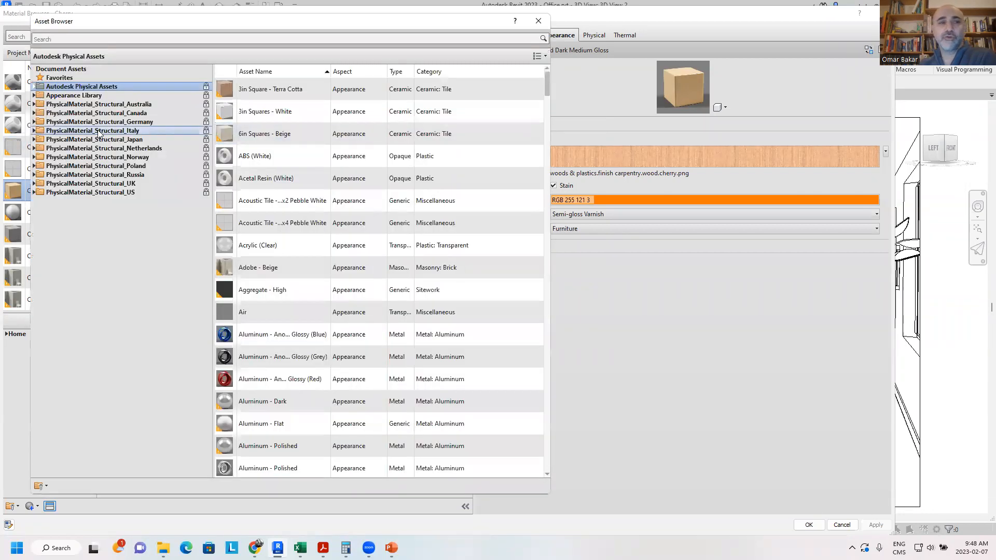
left_click(33, 86)
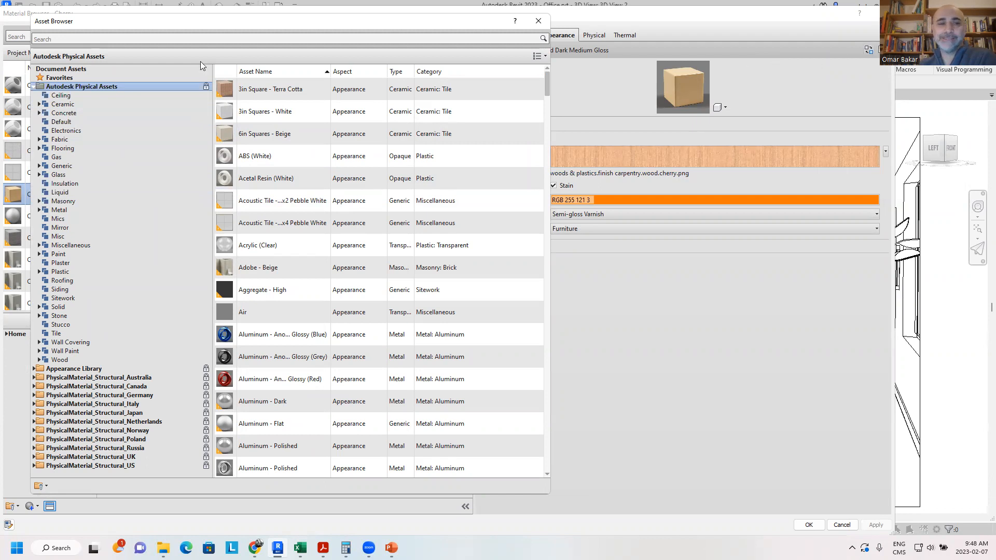
left_click(39, 359)
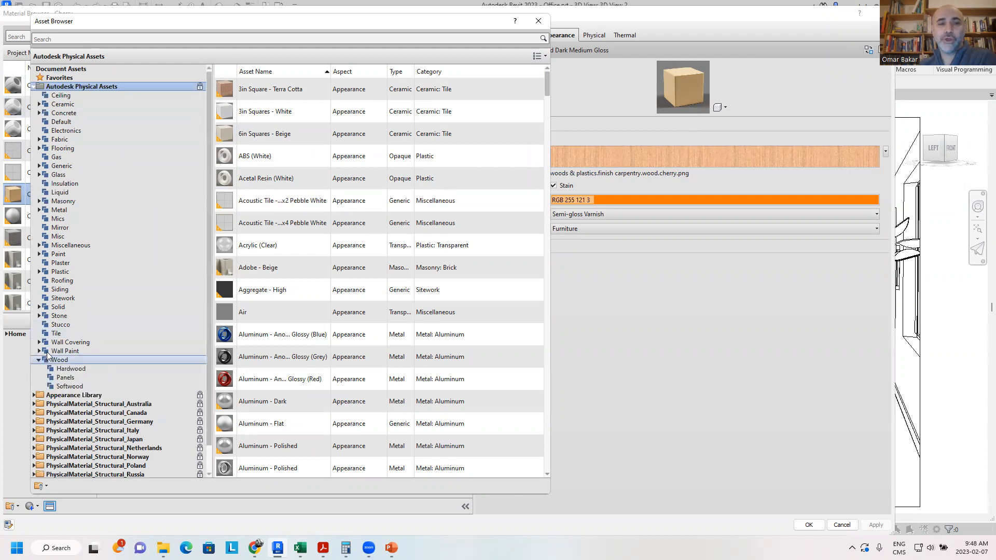
scroll(76, 280, "down", 1)
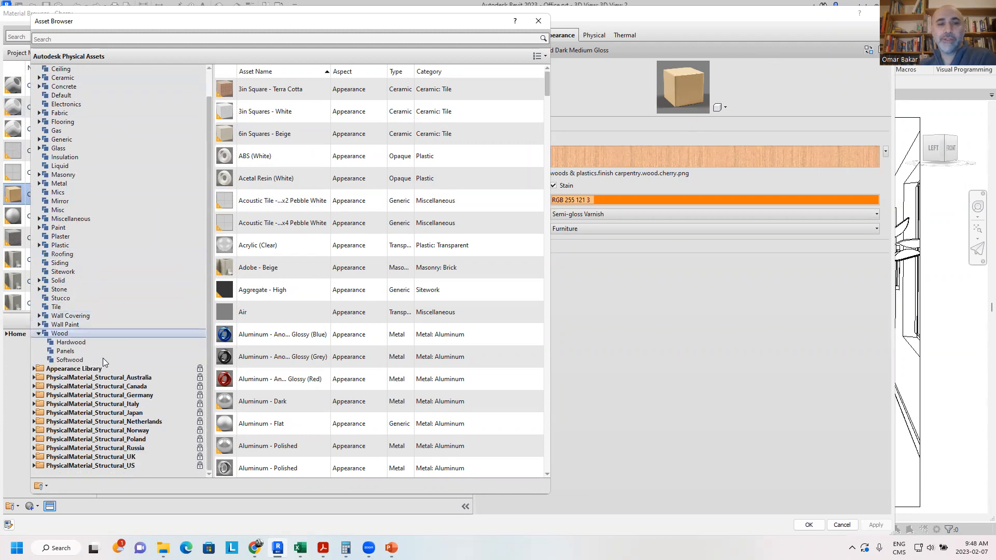
left_click(69, 360)
left_click(70, 352)
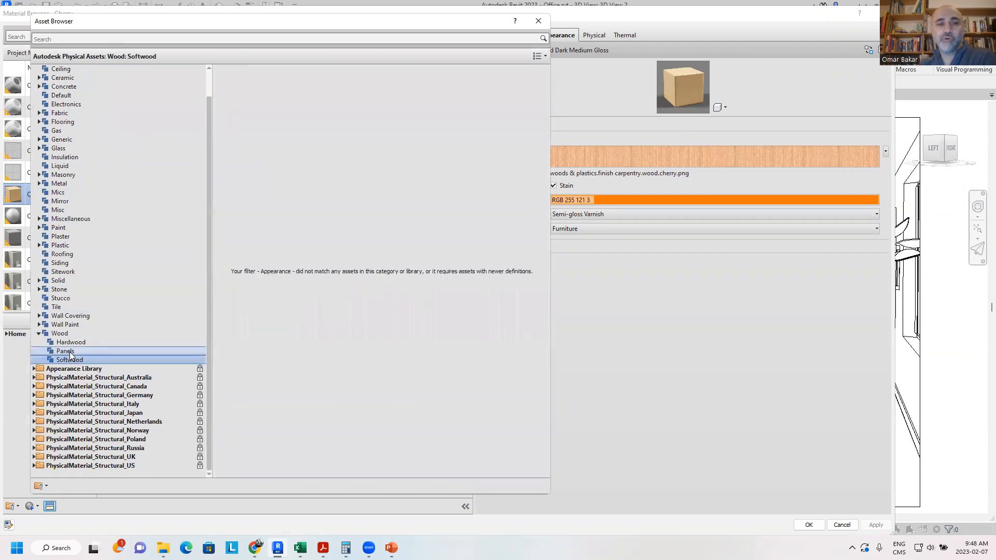
left_click(73, 342)
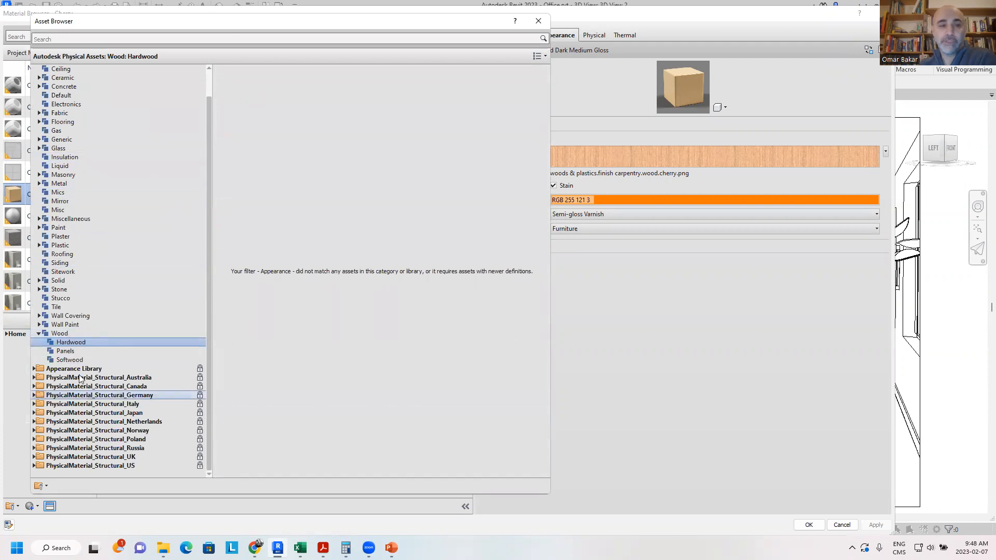
left_click(61, 334)
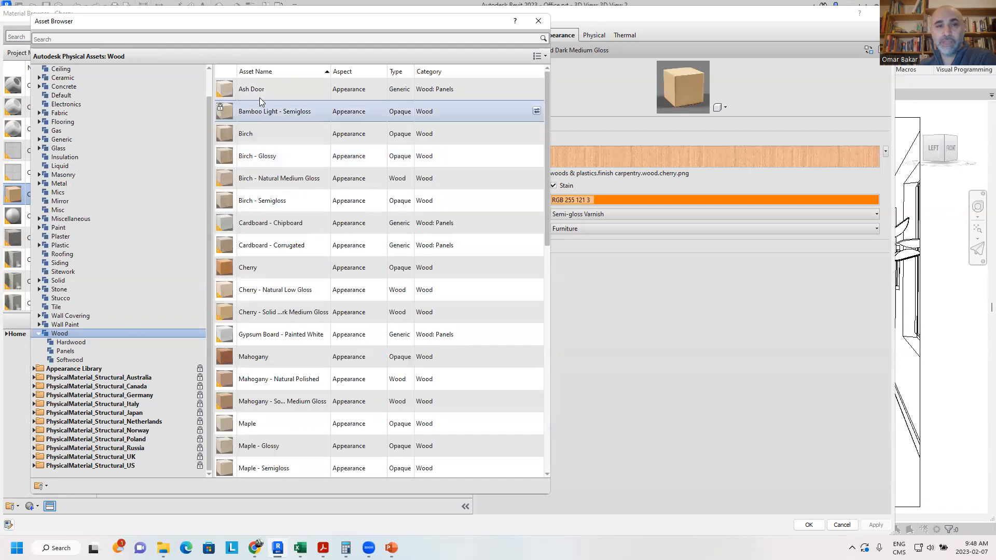
Step: Browse the wood assets and replace the Cherry material's appearance with Cherry - Solid Stained Dark Medium Gloss
scroll(281, 351, "down", 8)
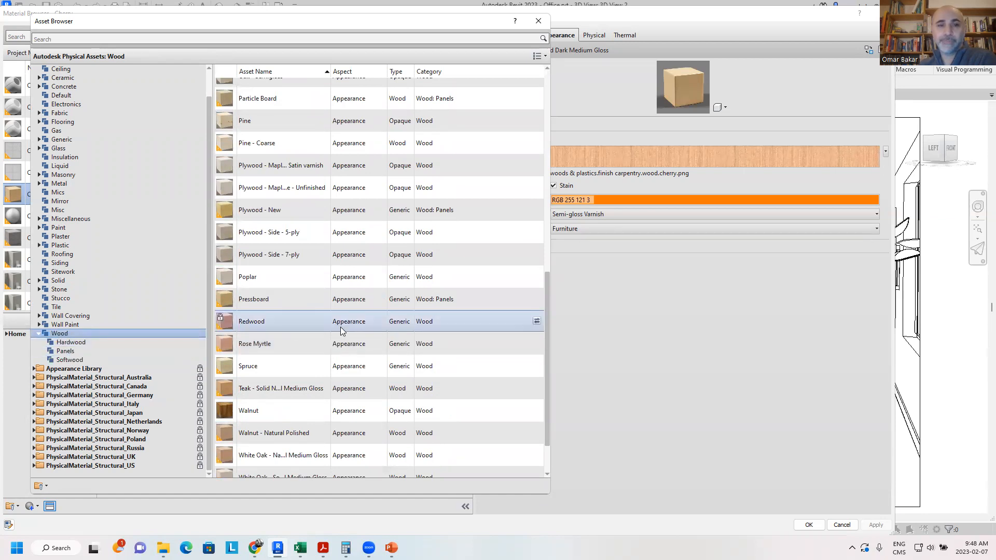
scroll(342, 344, "up", 1)
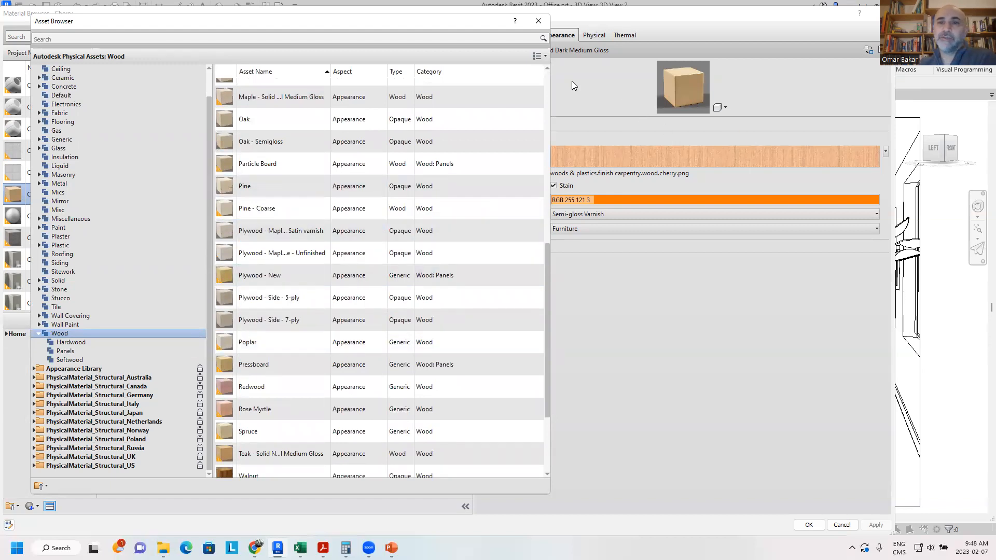
left_click_drag(440, 27, 482, 200)
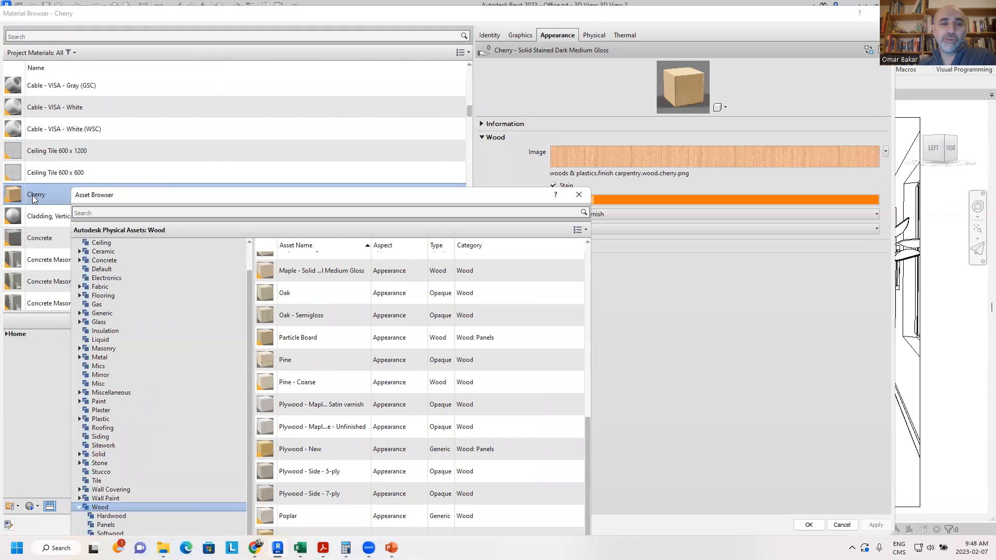
left_click_drag(187, 196, 190, 9)
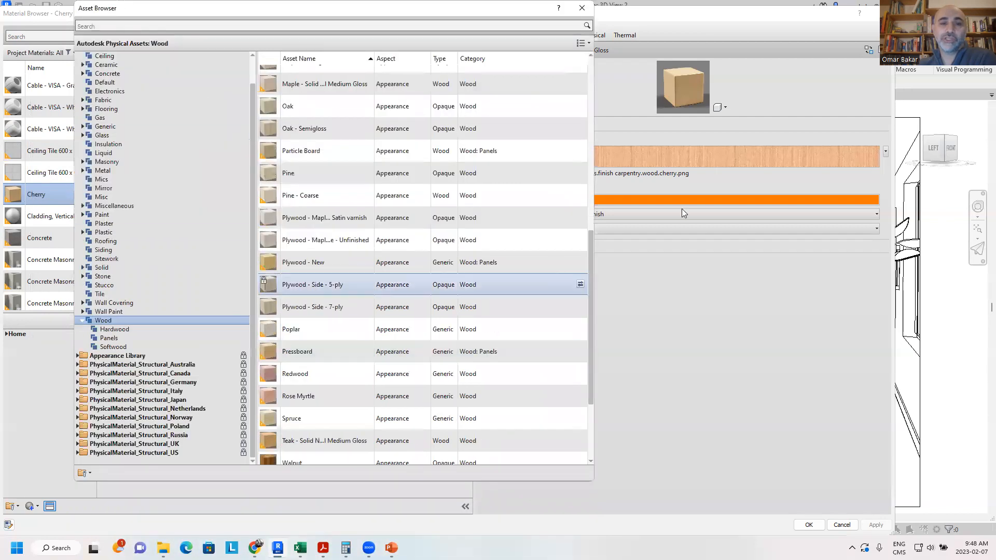
scroll(424, 259, "up", 6)
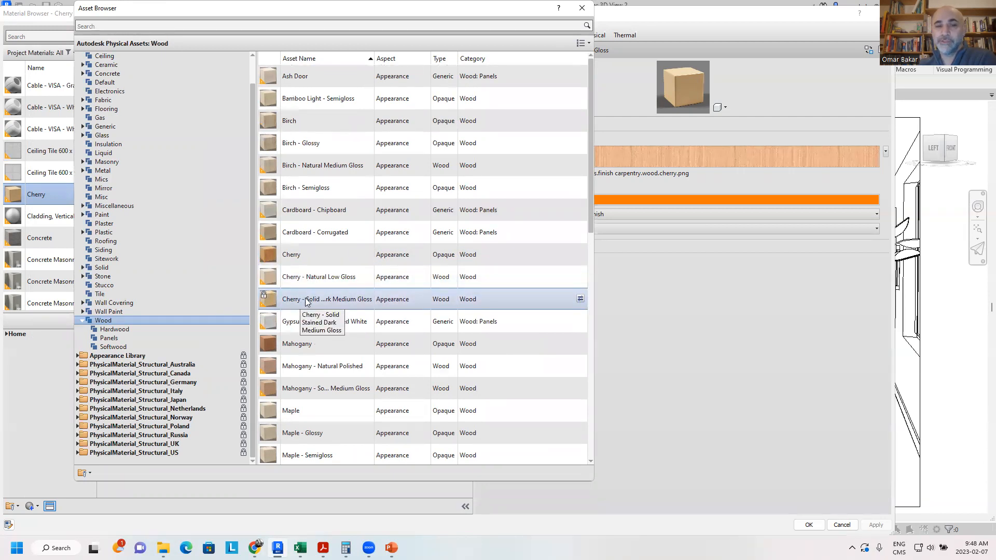
left_click(580, 299)
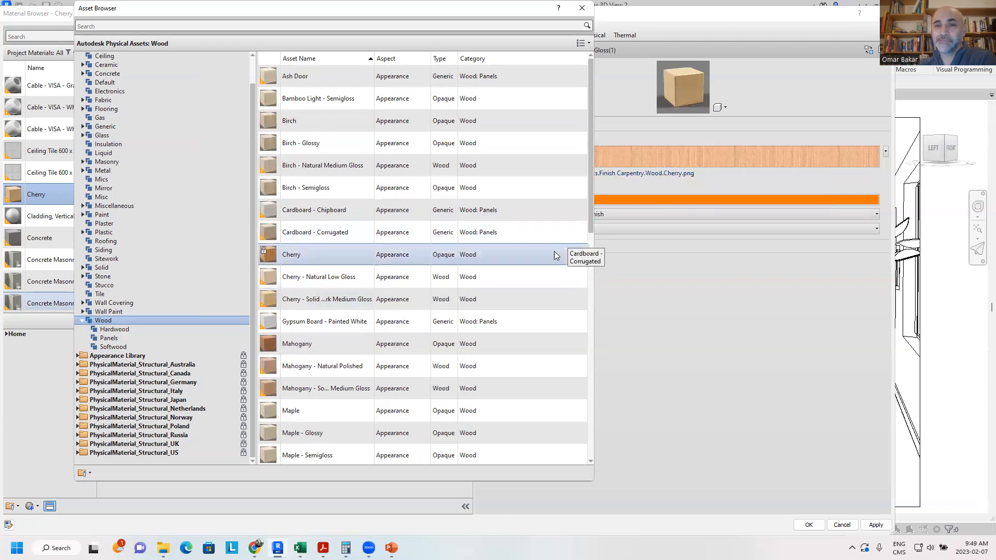
Step: Replace the Cherry material's appearance with the Cherry - Natural Low Gloss asset, close the asset browser and enlarge the material preview
left_click(580, 277)
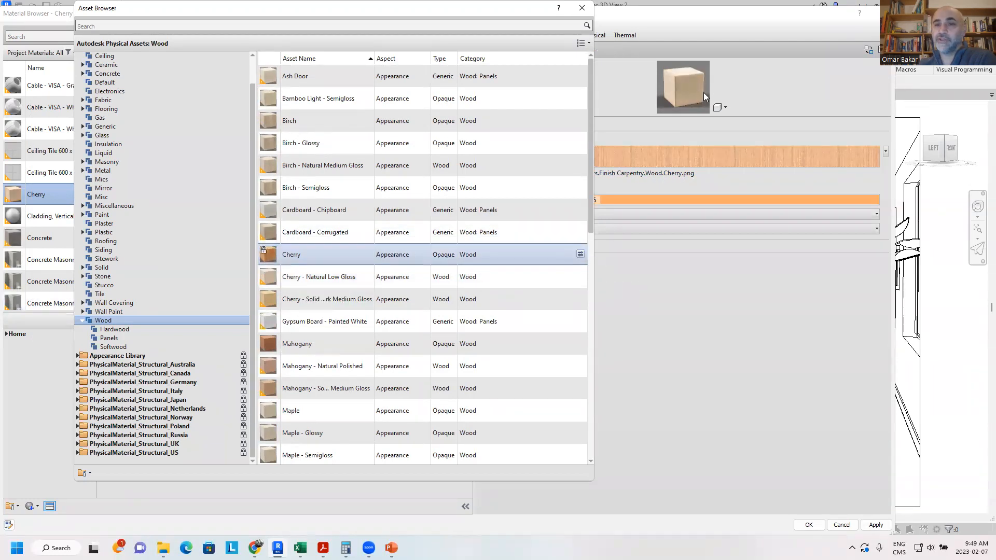
left_click(581, 8)
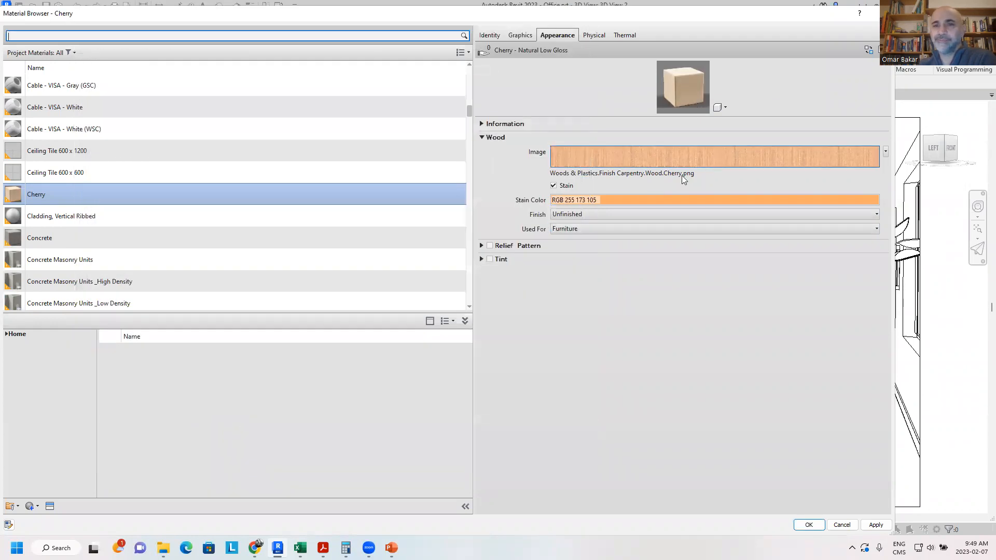
left_click_drag(683, 117, 691, 265)
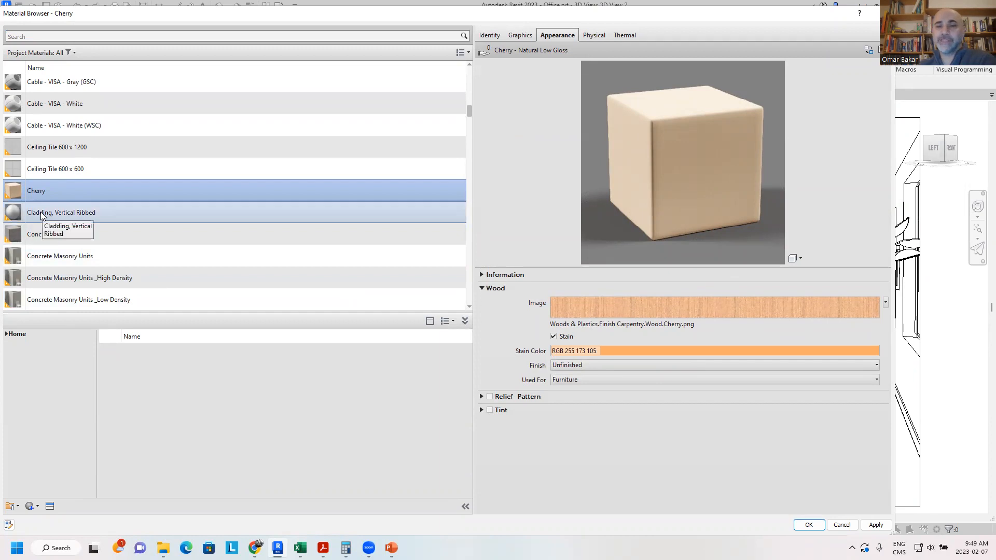
Step: Expand the Information and Relief Pattern settings of the Cherry appearance and inspect its wood texture image
left_click(482, 275)
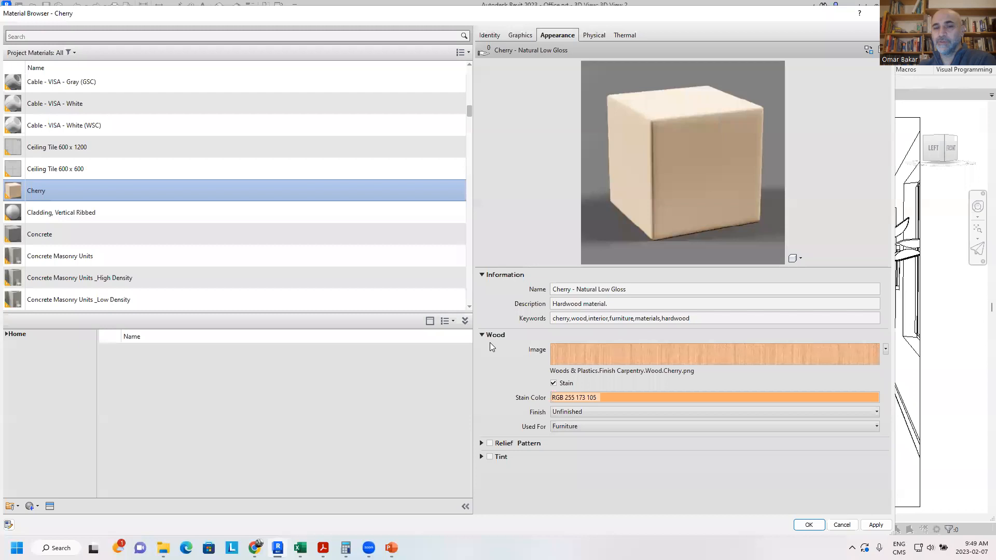
left_click(481, 443)
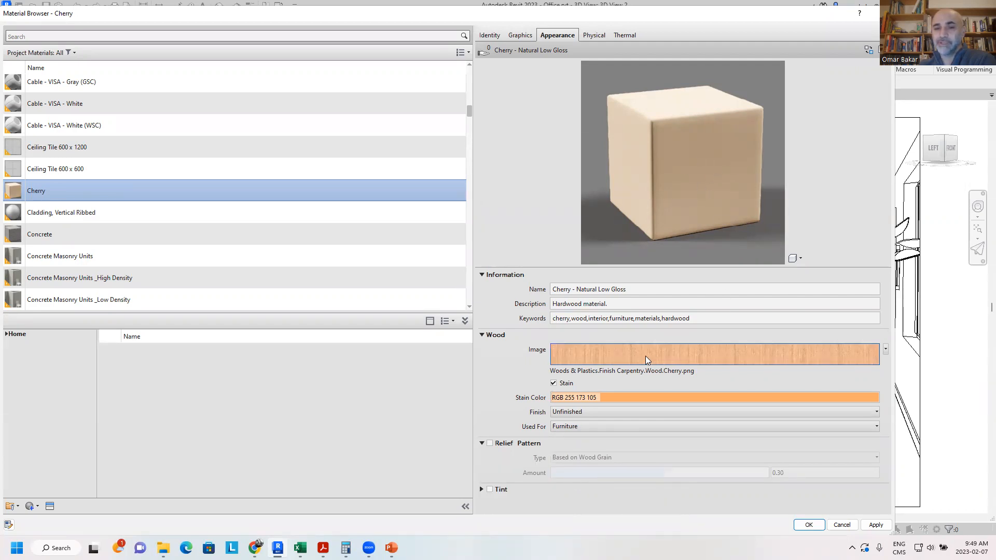
mouse_move(645, 356)
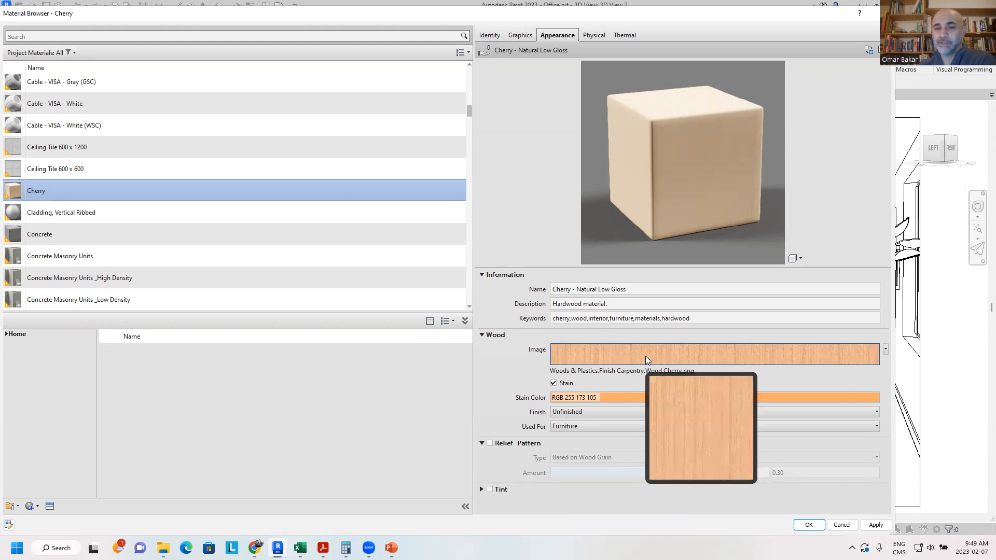
Step: Enable Tint on the Cherry appearance and set the tint color to RGB 94 95 65
left_click(499, 491)
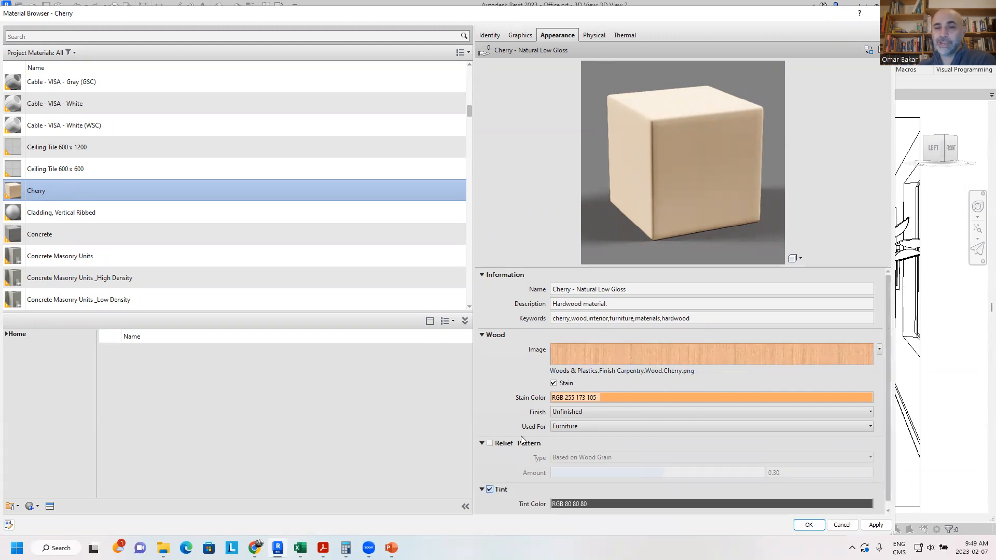
left_click(614, 495)
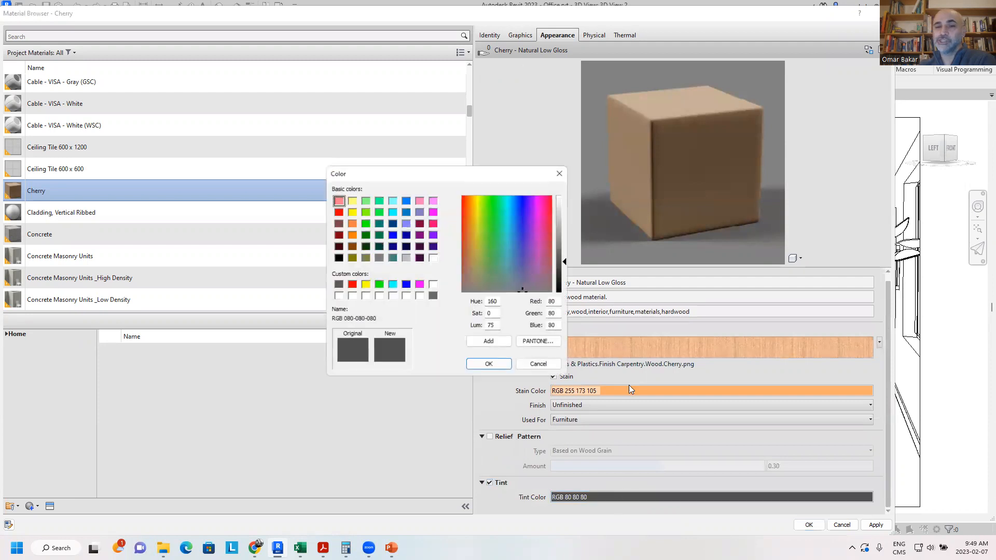
left_click(477, 274)
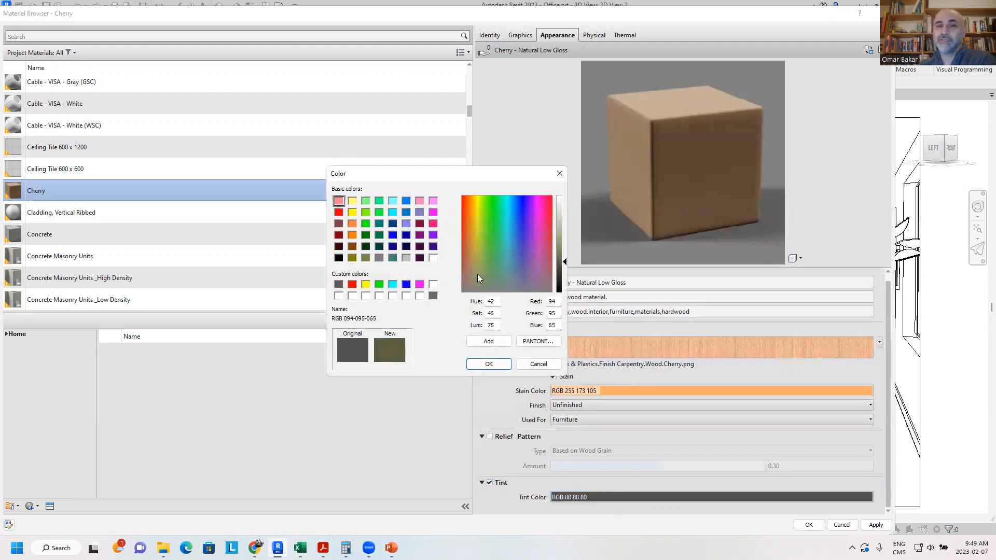
left_click(489, 364)
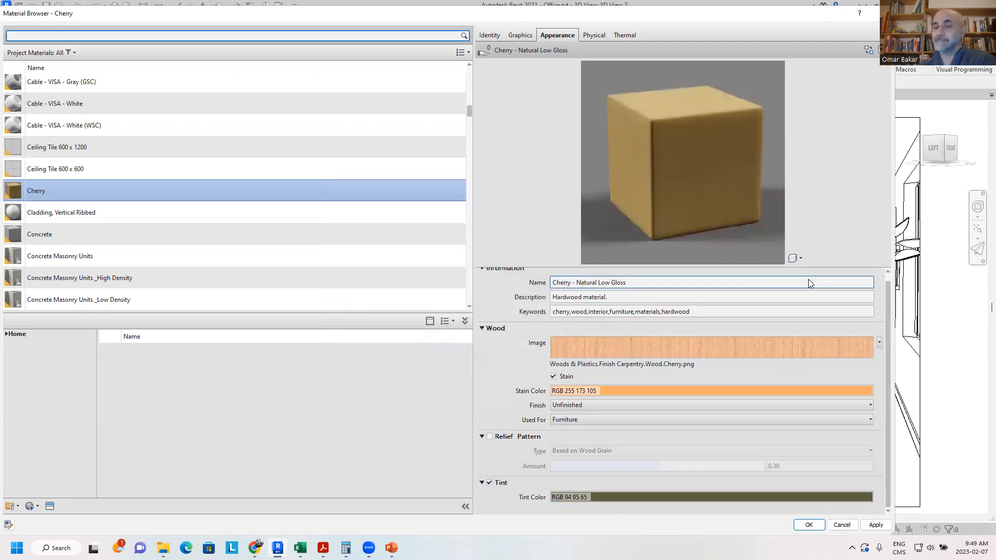
Step: Examine the appearance options of Cladding, Vertical Ribbed, including the metal types, finishes, relief pattern and cutouts
left_click(47, 213)
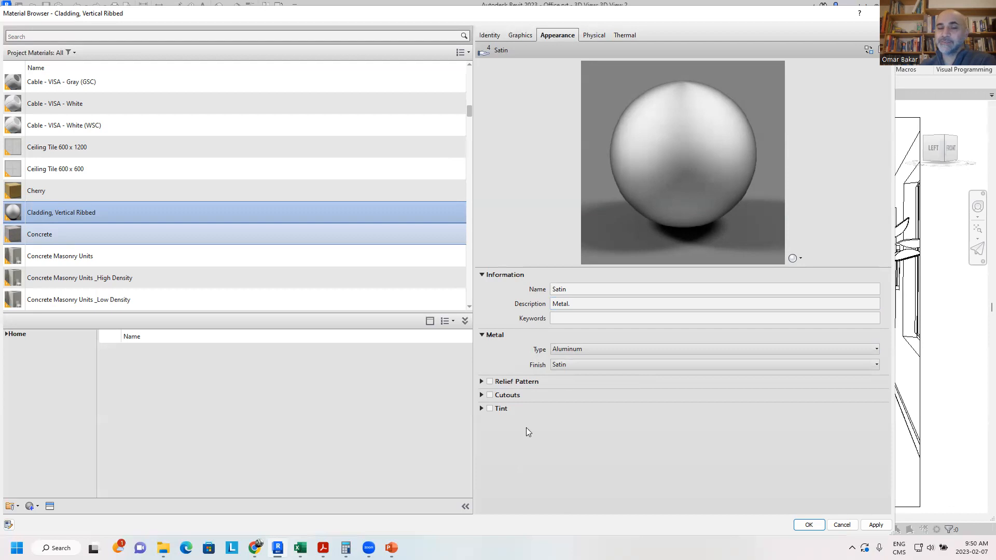
left_click(609, 349)
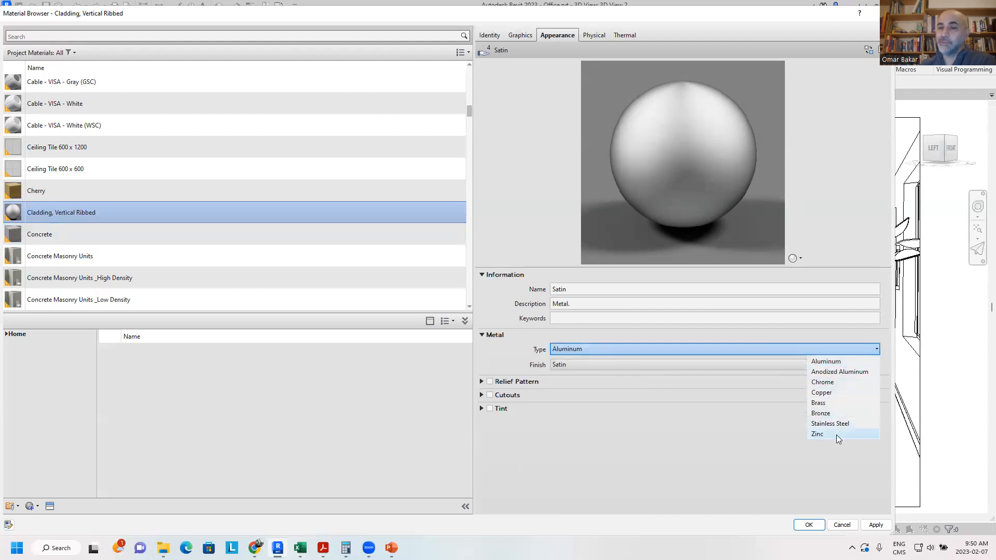
left_click(624, 433)
left_click(575, 366)
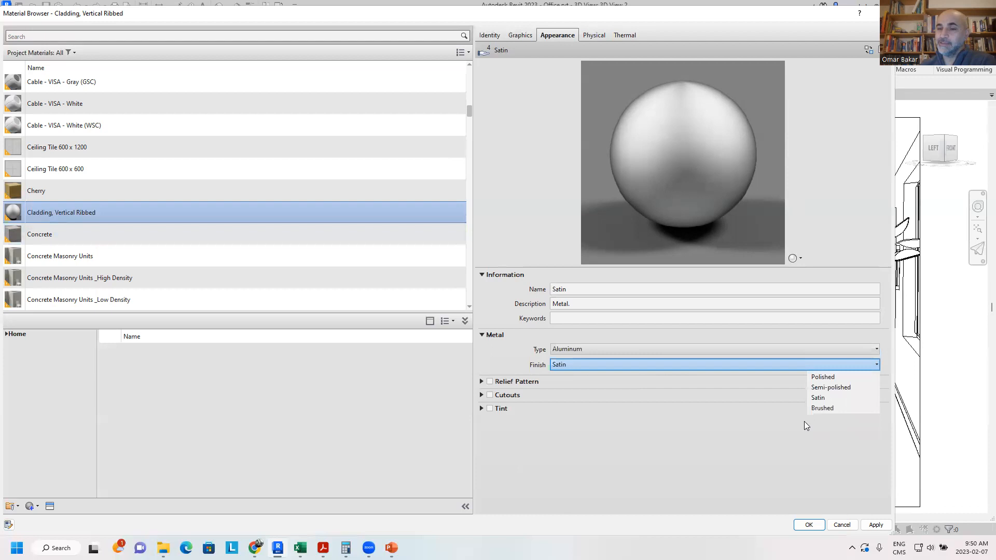
left_click(692, 433)
left_click(481, 382)
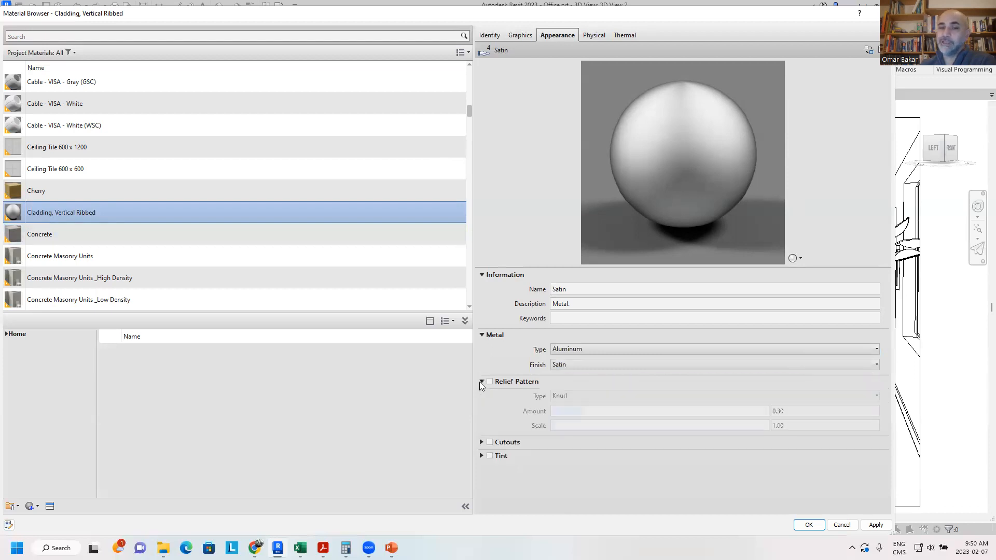
left_click(481, 382)
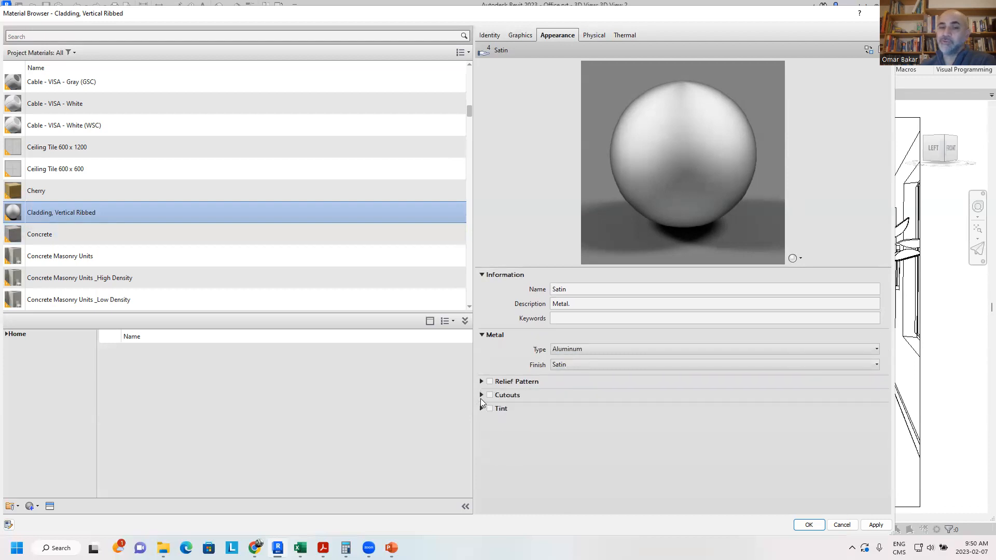
left_click(481, 395)
left_click(481, 395)
Step: Compare the appearance settings of the Concrete, Cladding, Vertical Ribbed and Cherry materials, finishing on Concrete
left_click(34, 234)
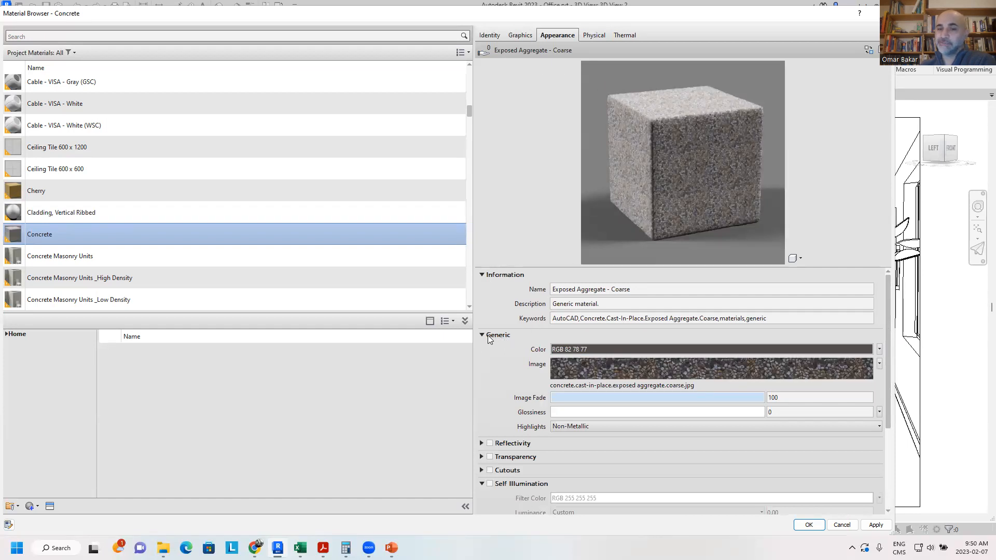
left_click(21, 210)
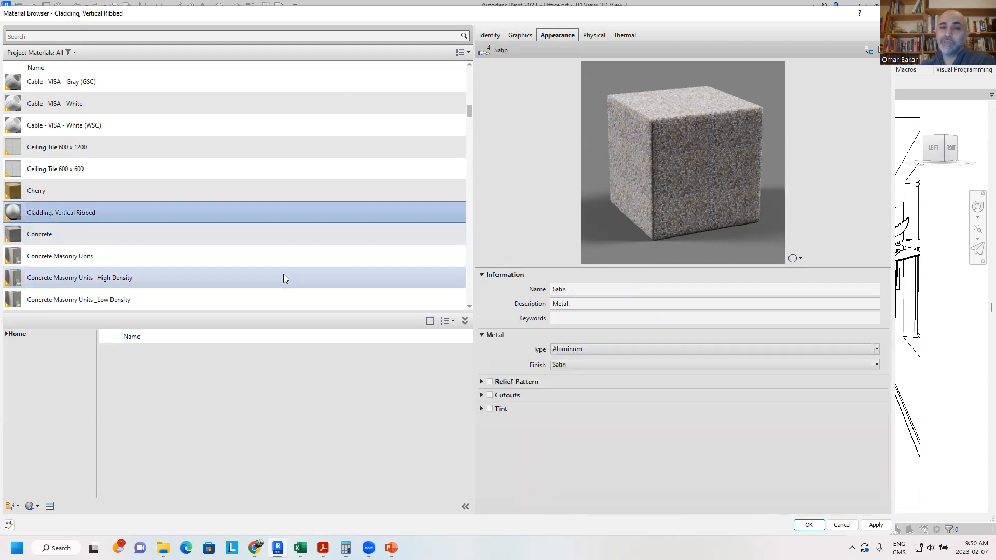
left_click(56, 190)
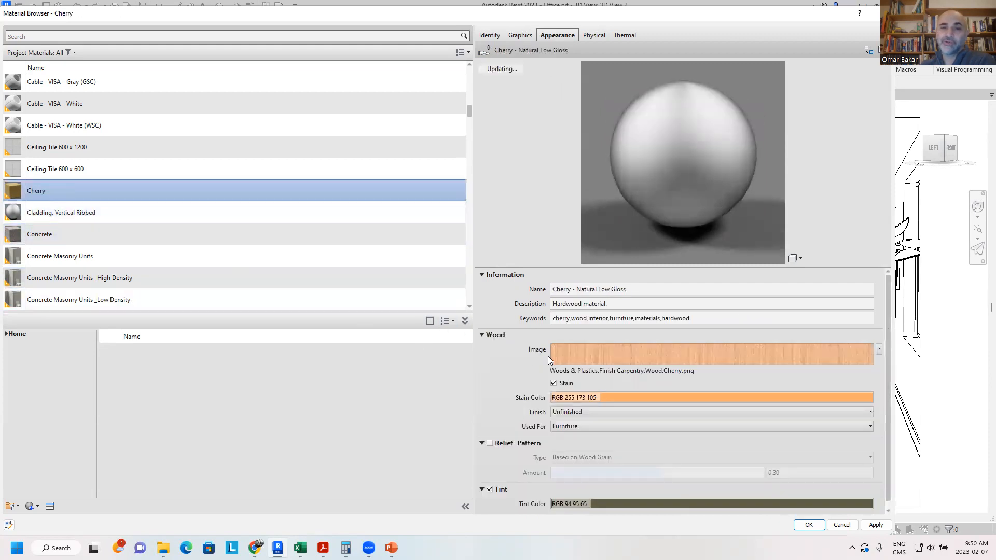
left_click(49, 206)
left_click(39, 231)
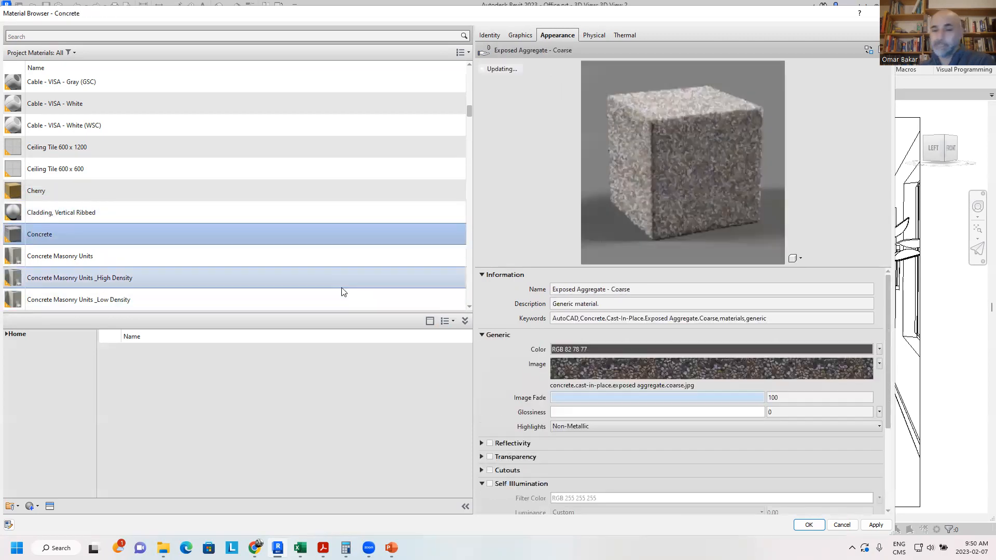
Step: Collapse the Generic and Bump settings of the Concrete appearance and enable Self Illumination with Dim Glow luminance
left_click(481, 334)
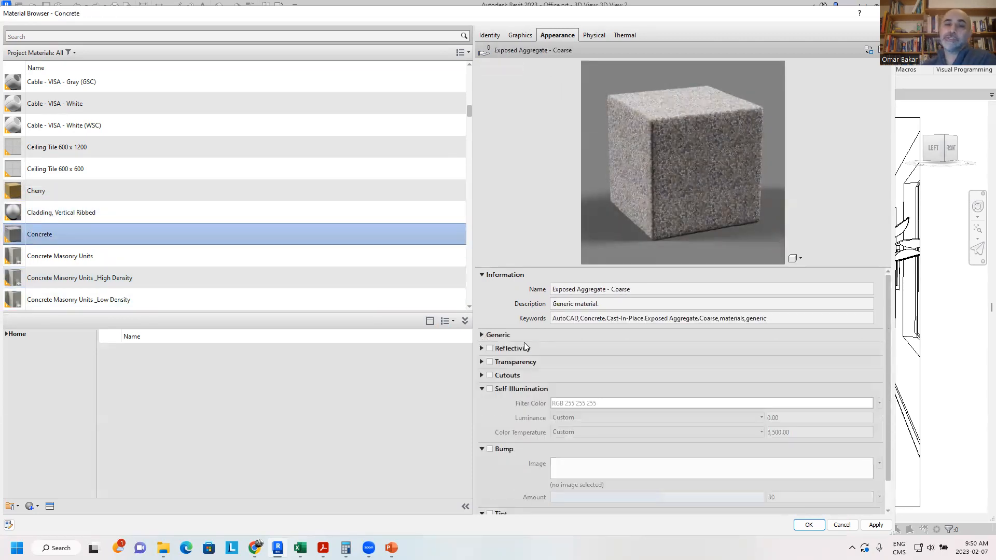
left_click(481, 389)
left_click(482, 402)
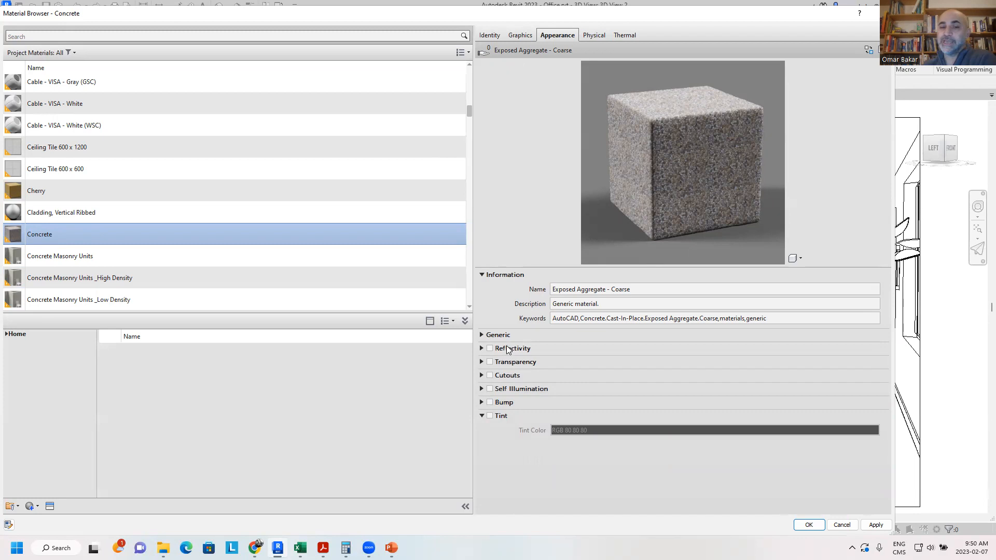
left_click(482, 389)
left_click(490, 389)
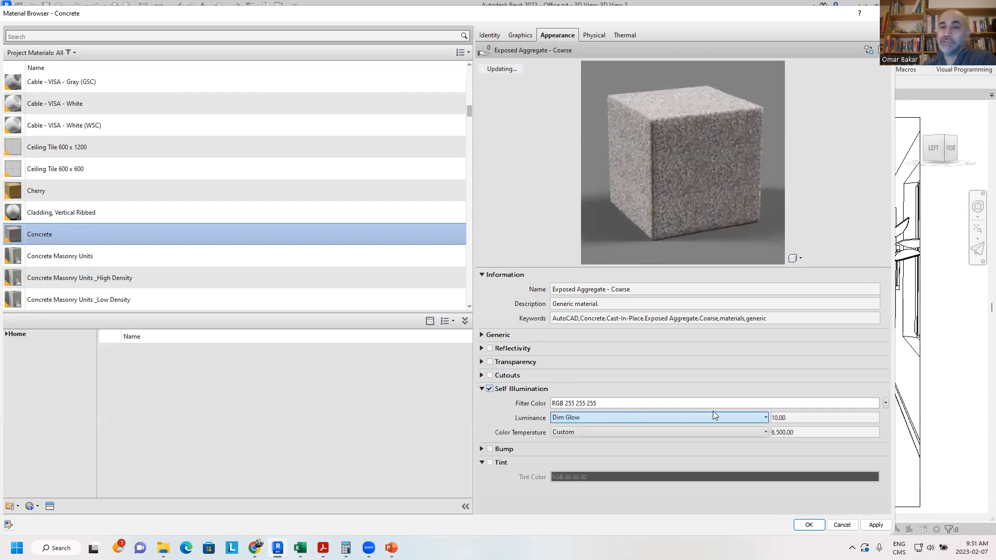
Step: Try a self-illumination luminance of 5000 on the Concrete appearance and return it to 10
left_click(815, 430)
left_click(773, 417)
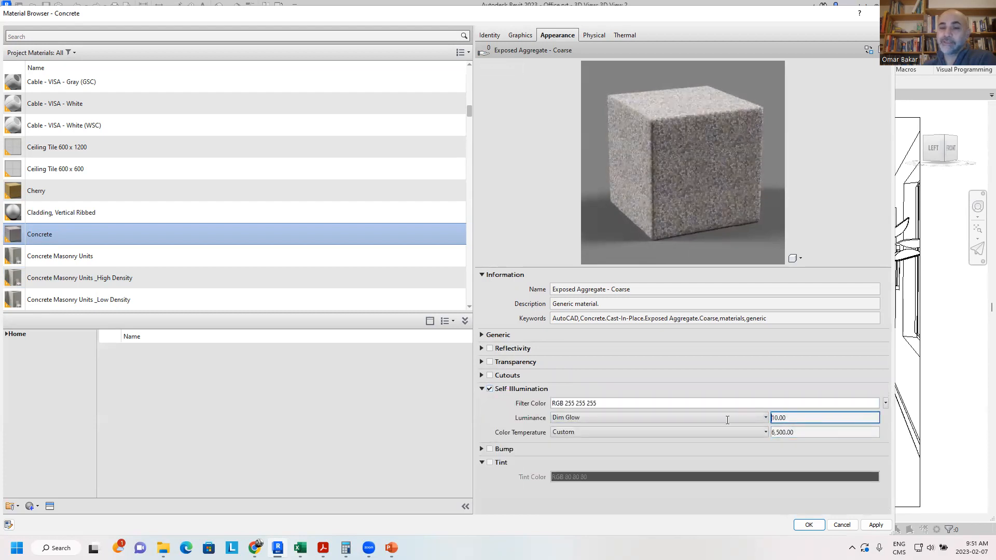
left_click_drag(788, 417, 764, 420)
type("5000")
key("Return")
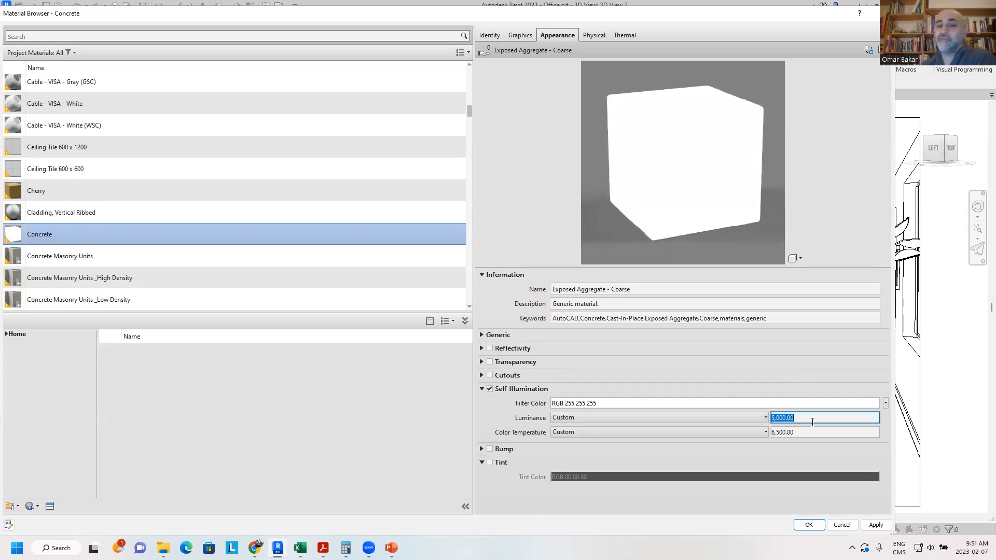
type("10")
left_click(785, 432)
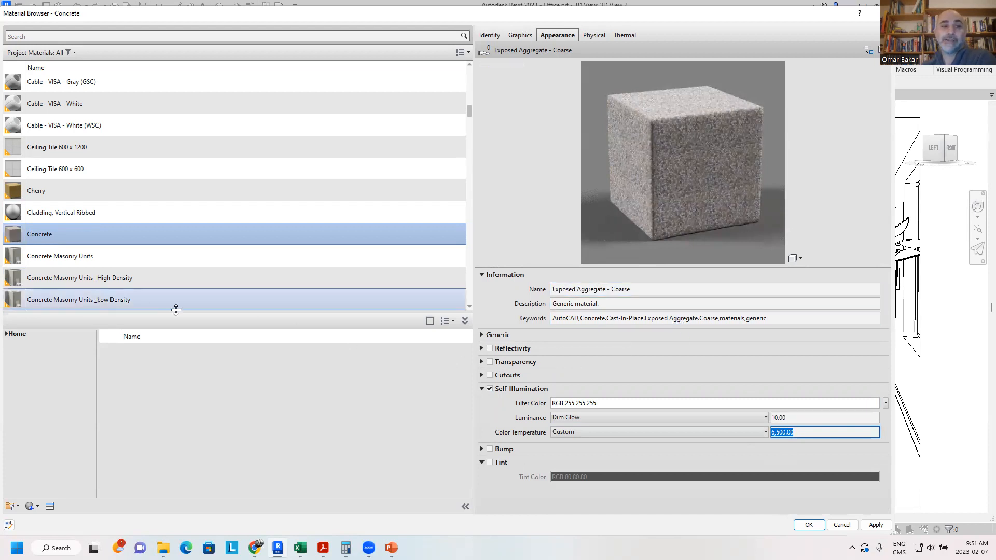
Step: Examine the appearance settings of Concrete Masonry Units, including its masonry types, and those of Concrete, Cast In Situ and Copper
left_click(30, 258)
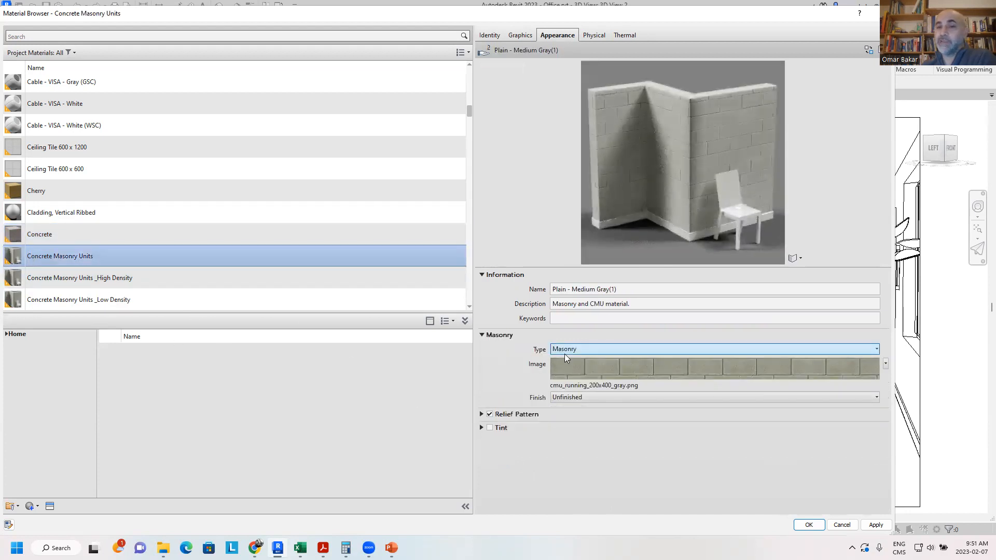
left_click(585, 351)
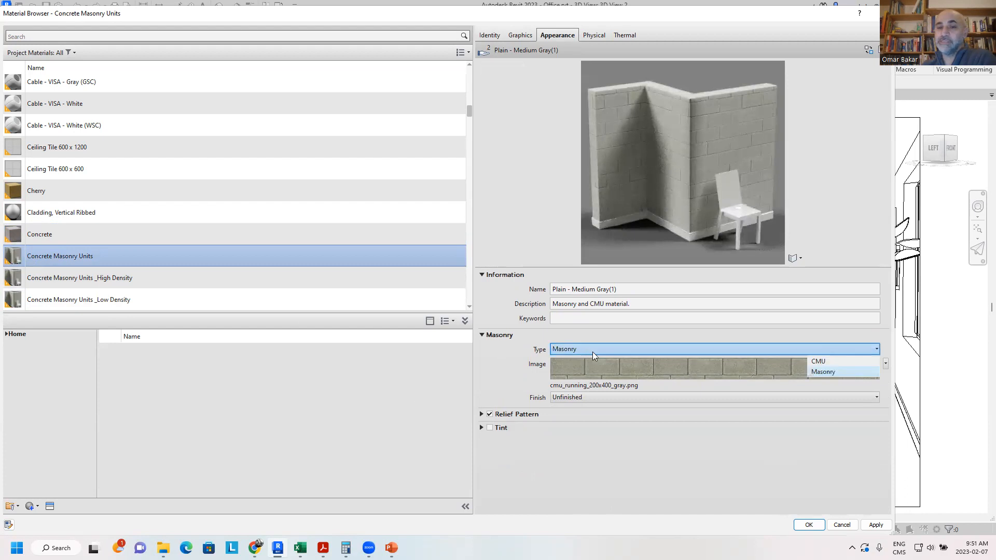
left_click(831, 348)
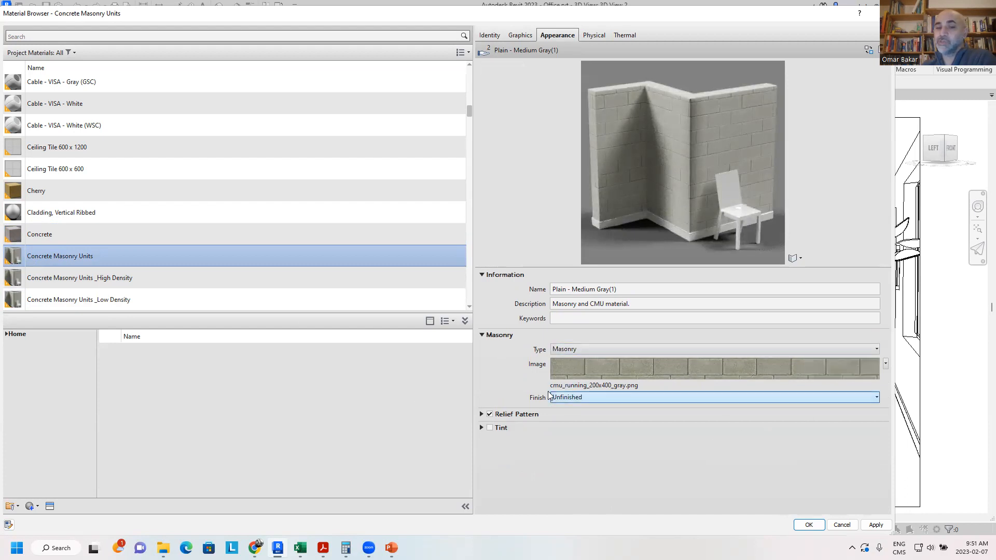
scroll(102, 234, "down", 3)
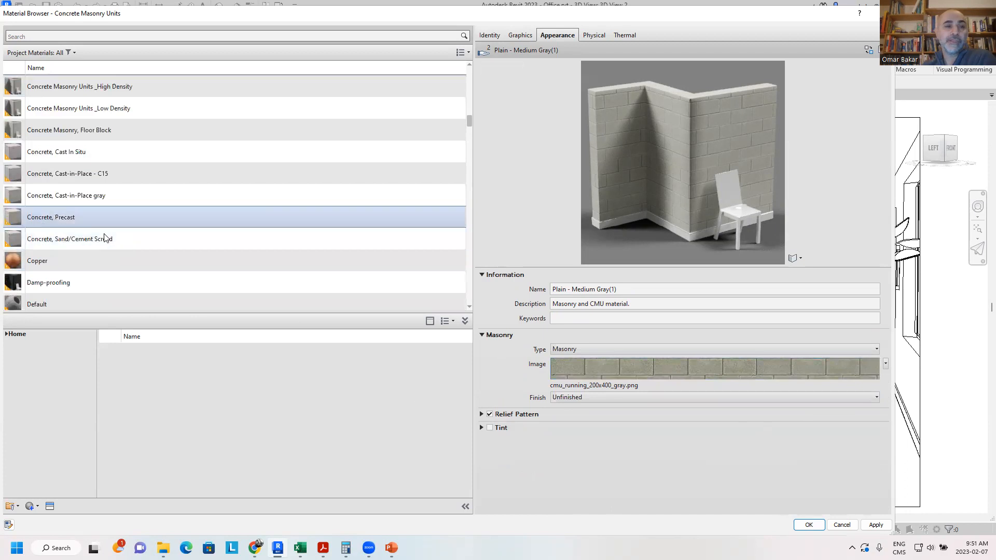
left_click(57, 157)
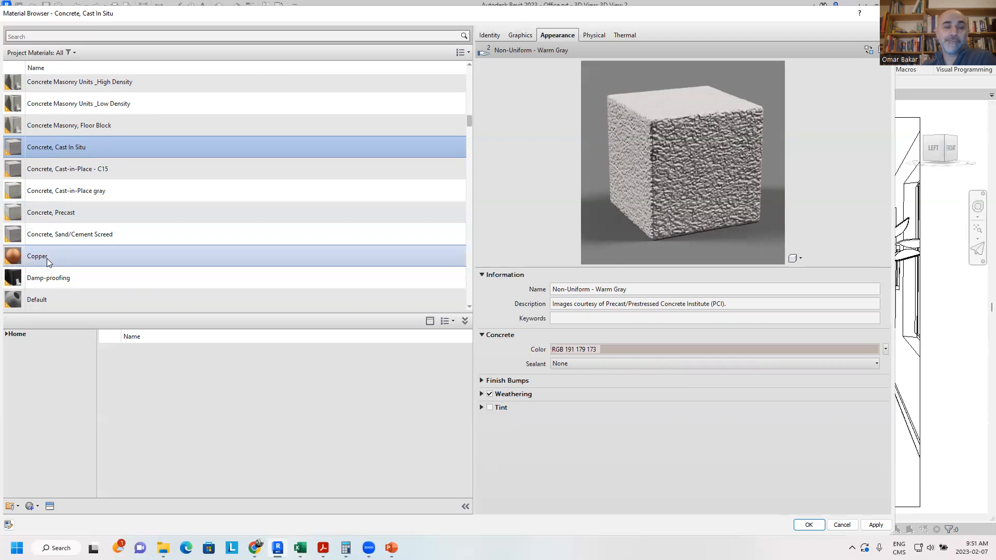
scroll(47, 259, "down", 2)
left_click(37, 129)
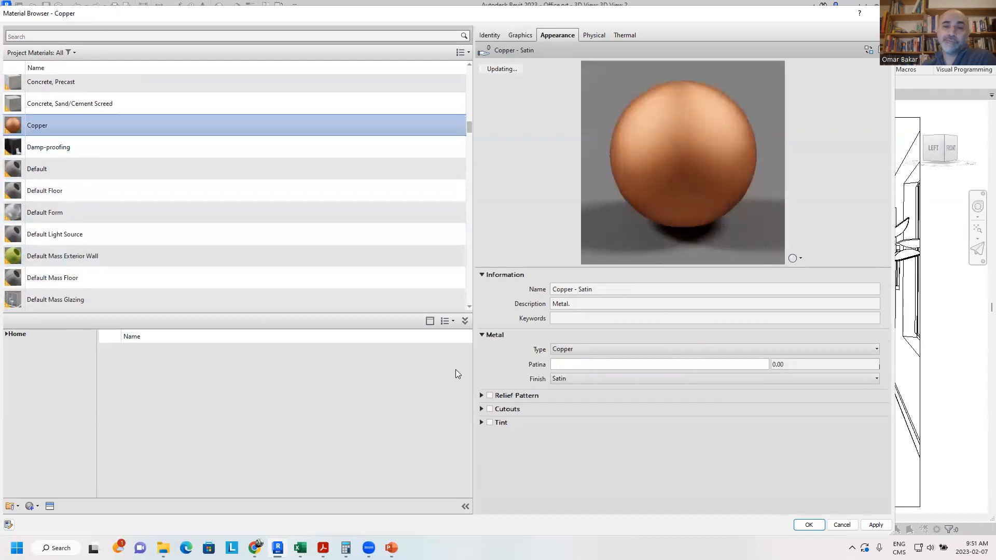
Step: Compare the appearances of Default Mass Opening and Default Mass Skylight with the cast clear, high-luminance white and clear glazing glass materials
scroll(56, 161, "down", 2)
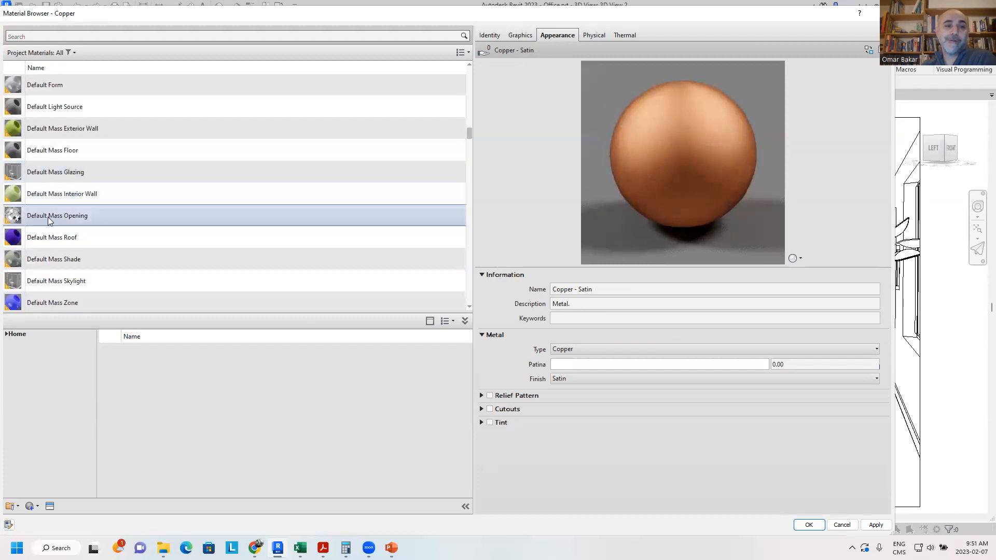
left_click(47, 217)
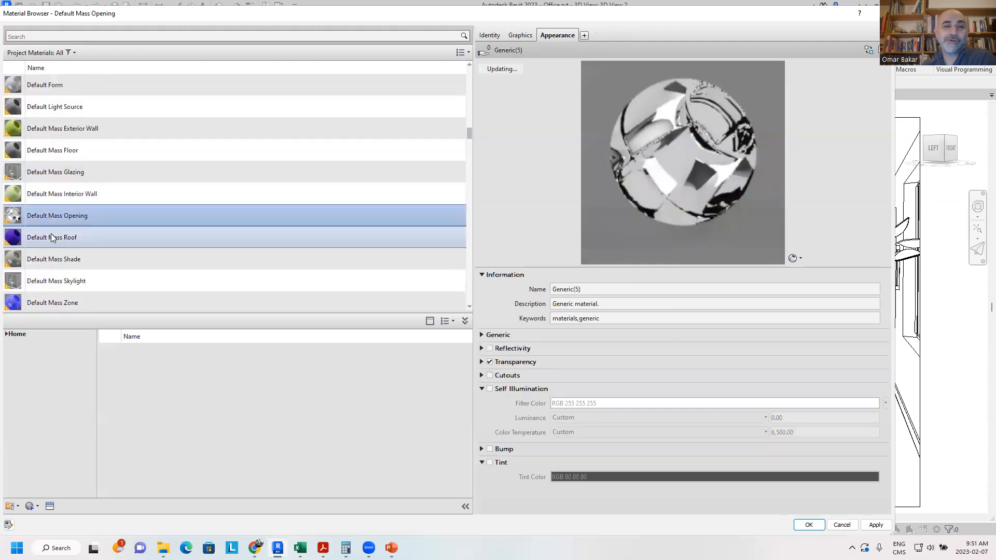
left_click(45, 286)
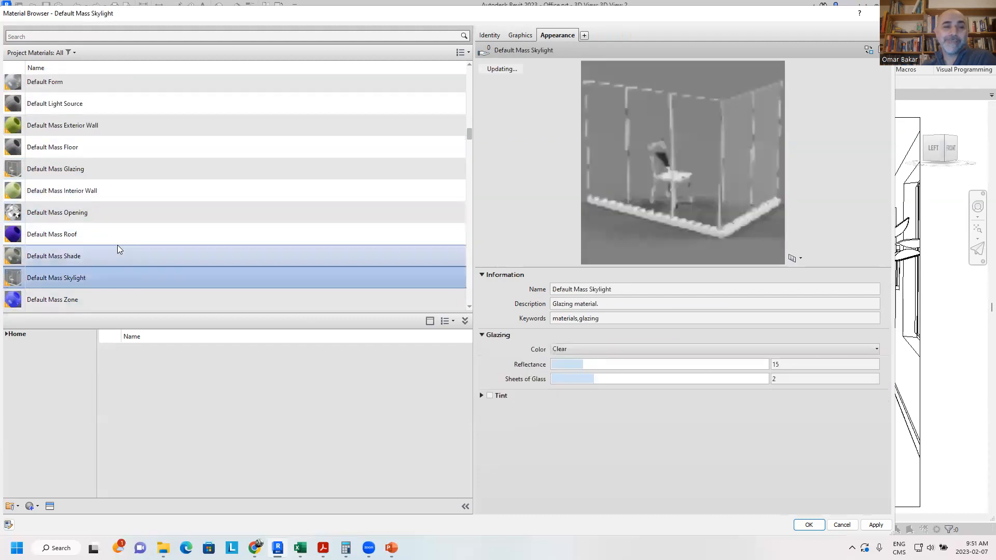
scroll(137, 274, "down", 4)
scroll(47, 196, "down", 4)
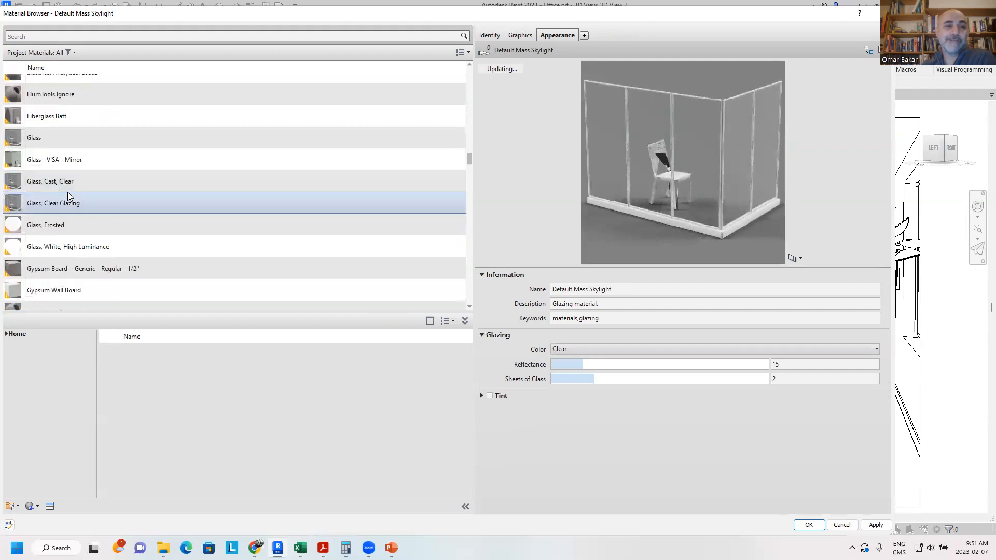
left_click(52, 181)
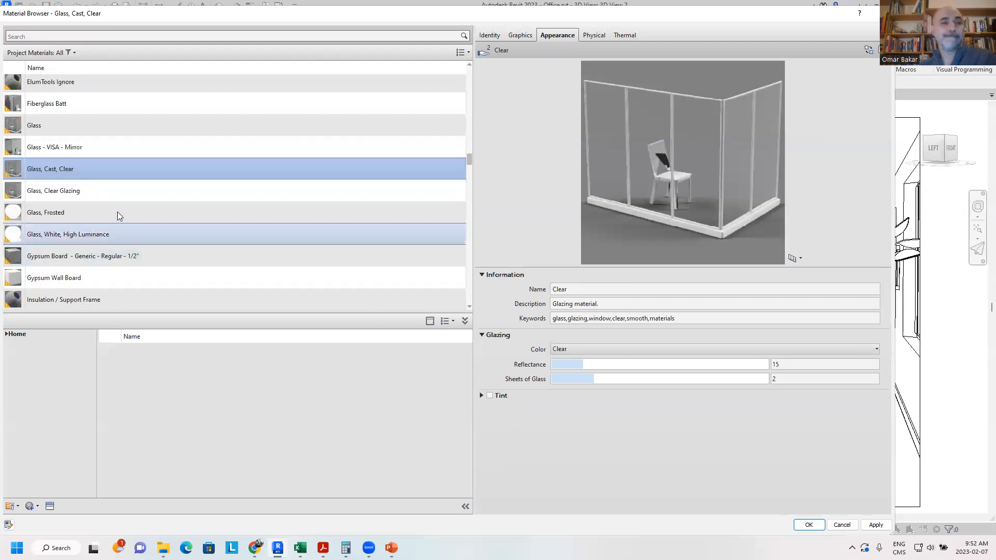
left_click(41, 239)
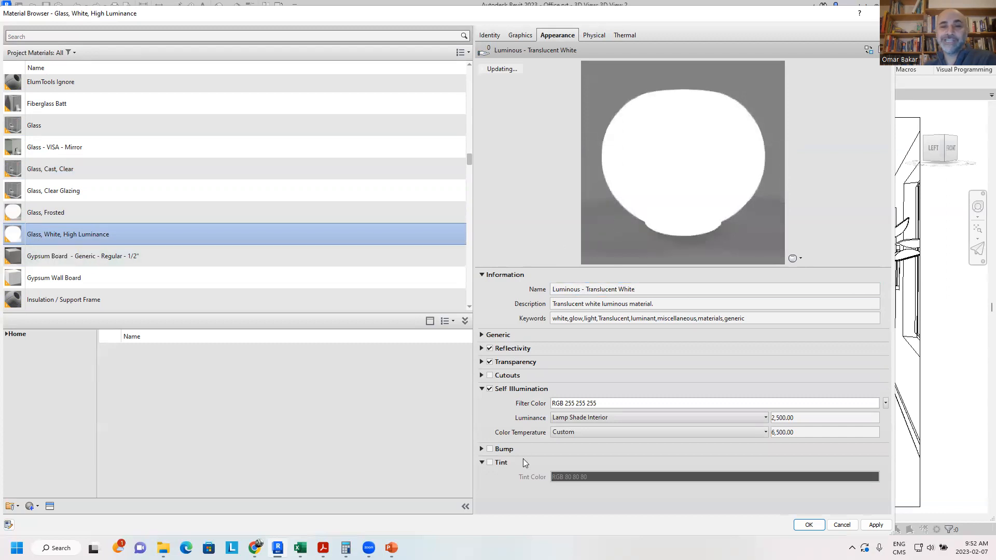
left_click(58, 192)
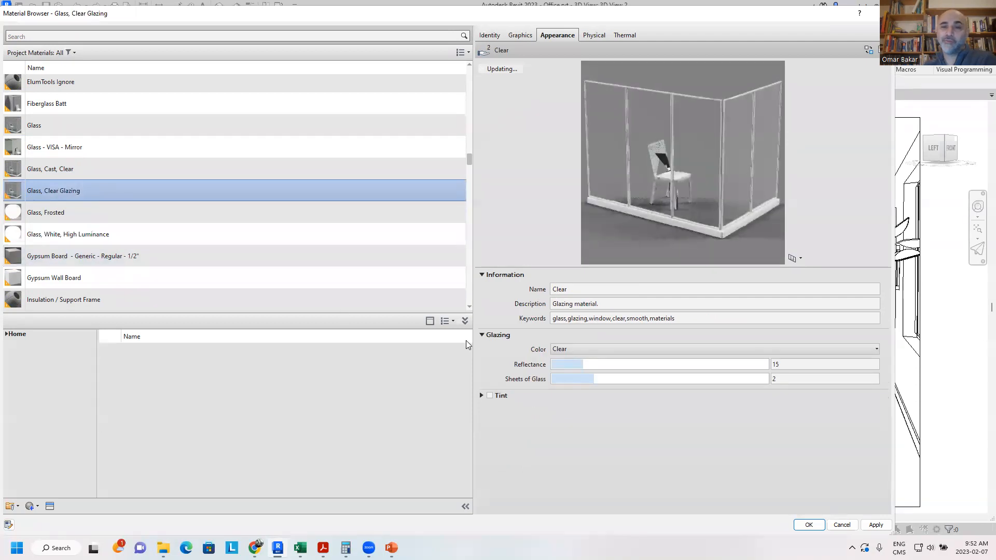
Step: Select the Metal, Sheeting Rails material and raise its Checker Plate relief pattern amount to 2.00
scroll(202, 172, "down", 4)
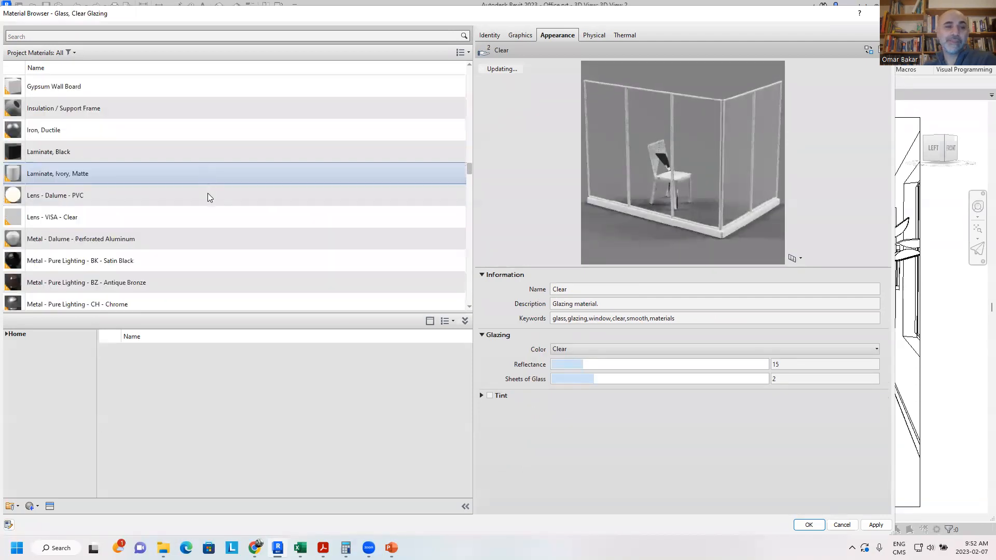
scroll(168, 216, "down", 8)
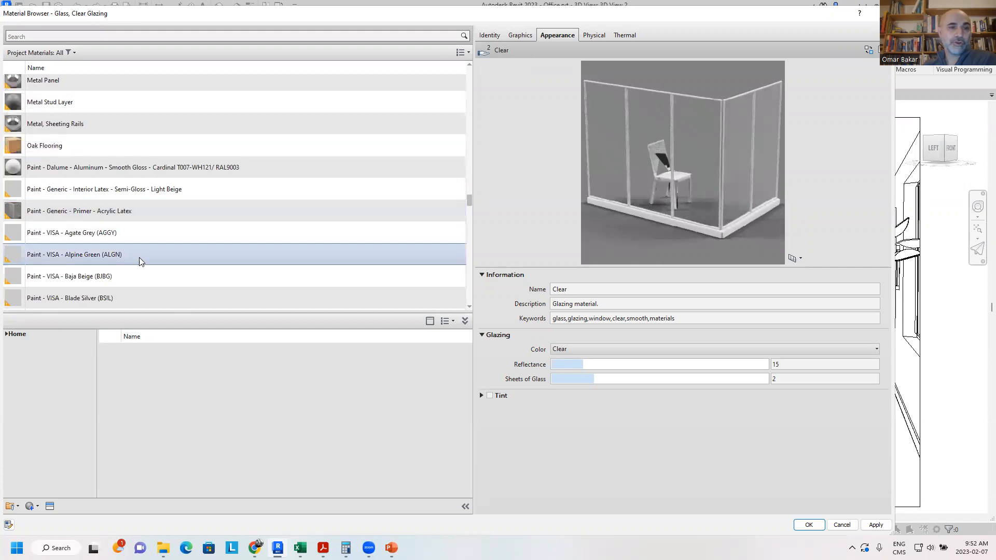
left_click(73, 124)
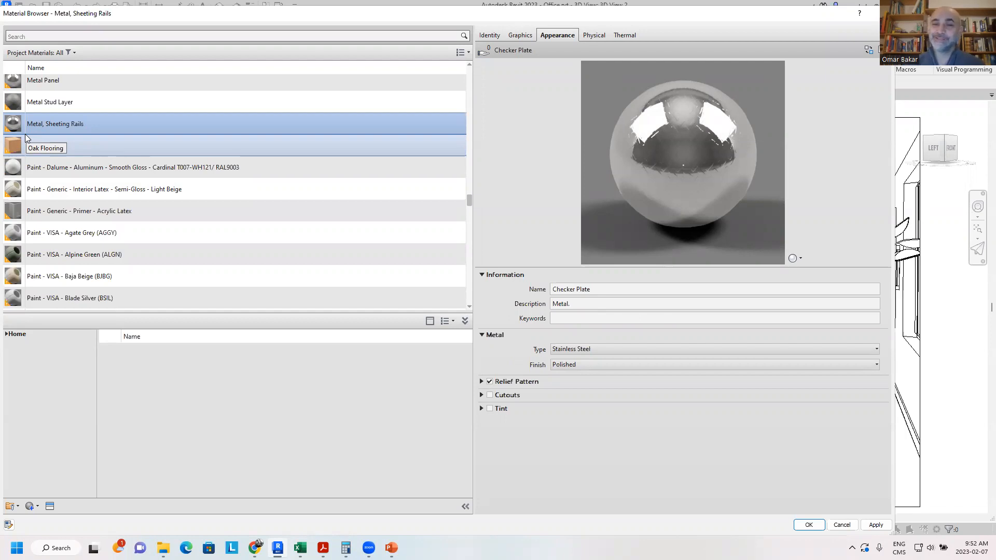
left_click(481, 382)
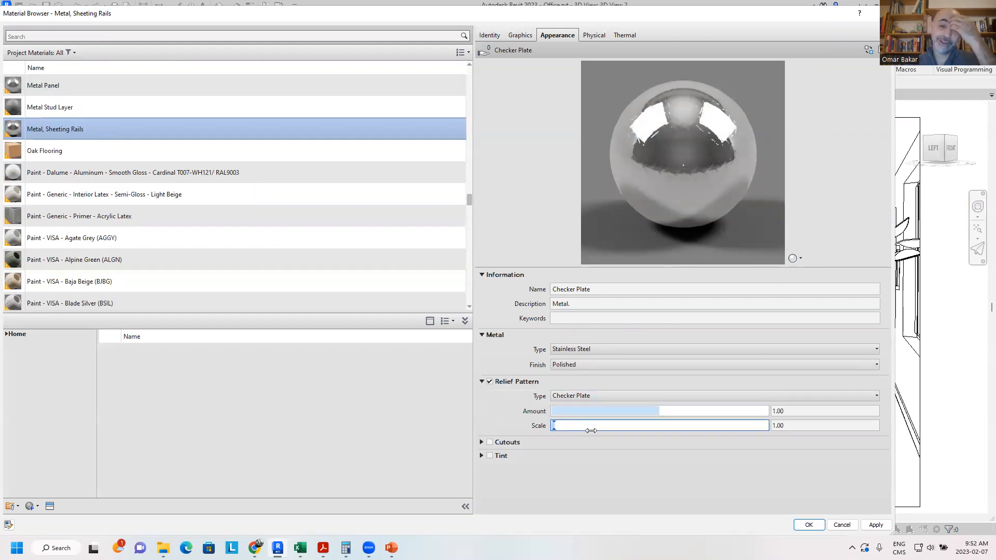
left_click_drag(666, 411, 713, 412)
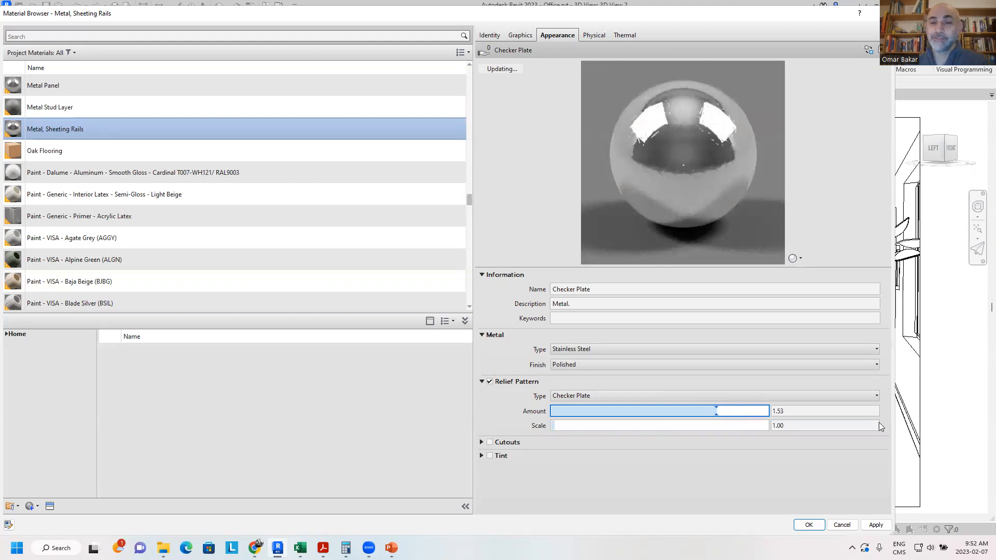
left_click_drag(878, 422, 822, 453)
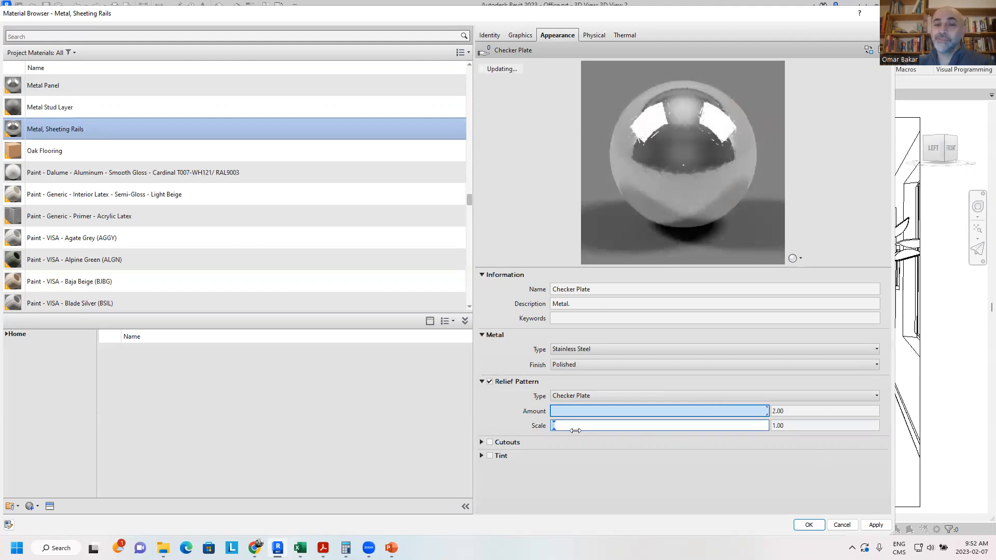
mouse_move(564, 426)
left_mouse_down()
mouse_move(614, 425)
mouse_move(551, 429)
left_mouse_up()
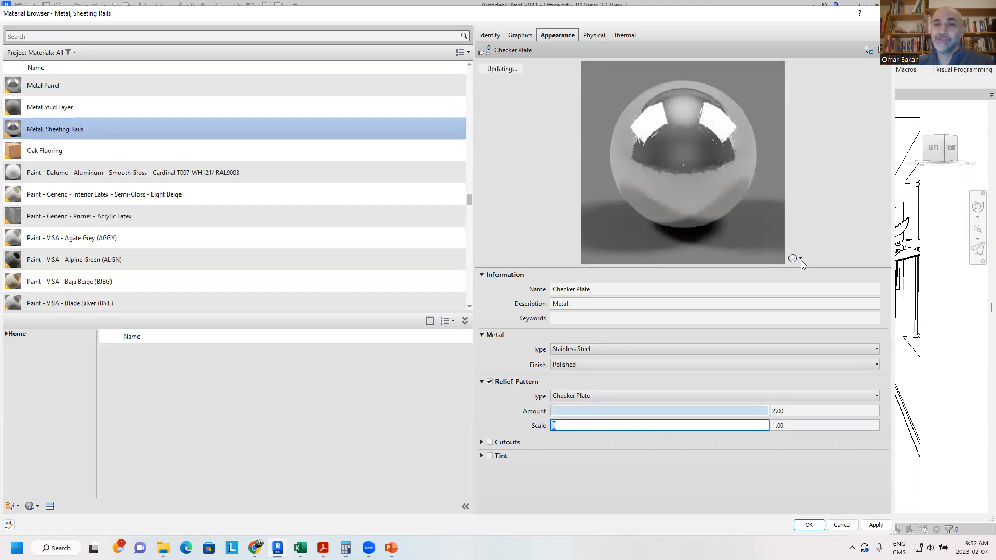
Step: Try the Semi-polished finish on the stainless steel appearance and set the finish to Satin
left_click(839, 364)
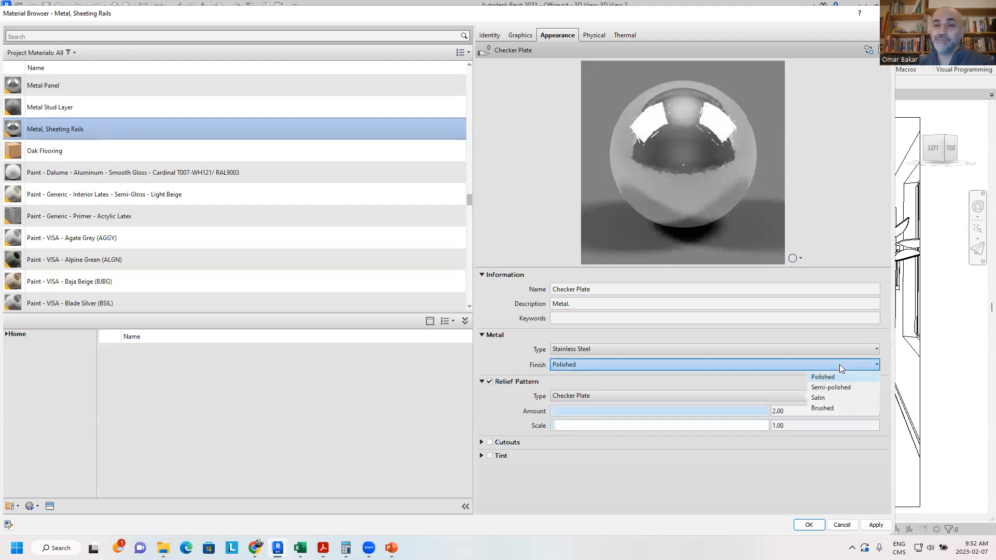
left_click(840, 388)
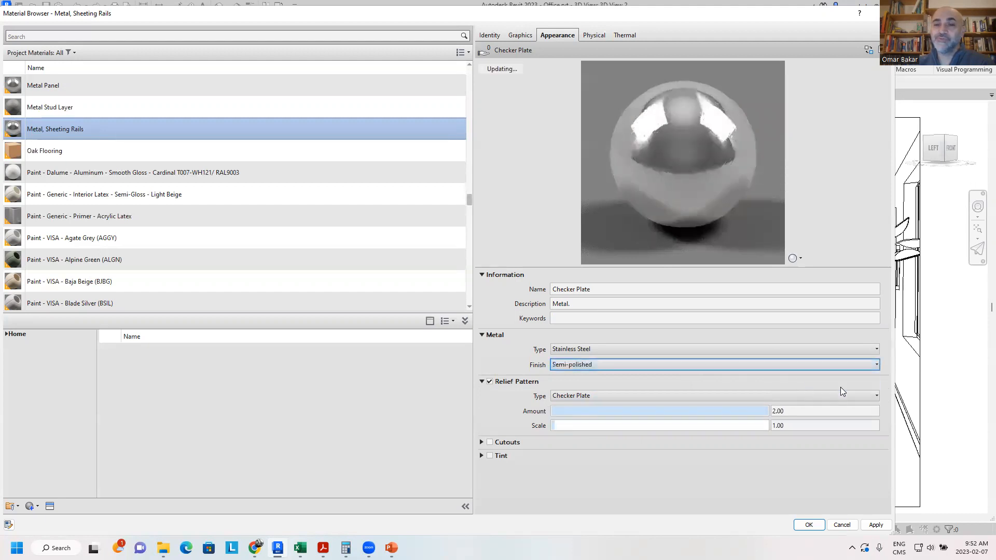
left_click(846, 365)
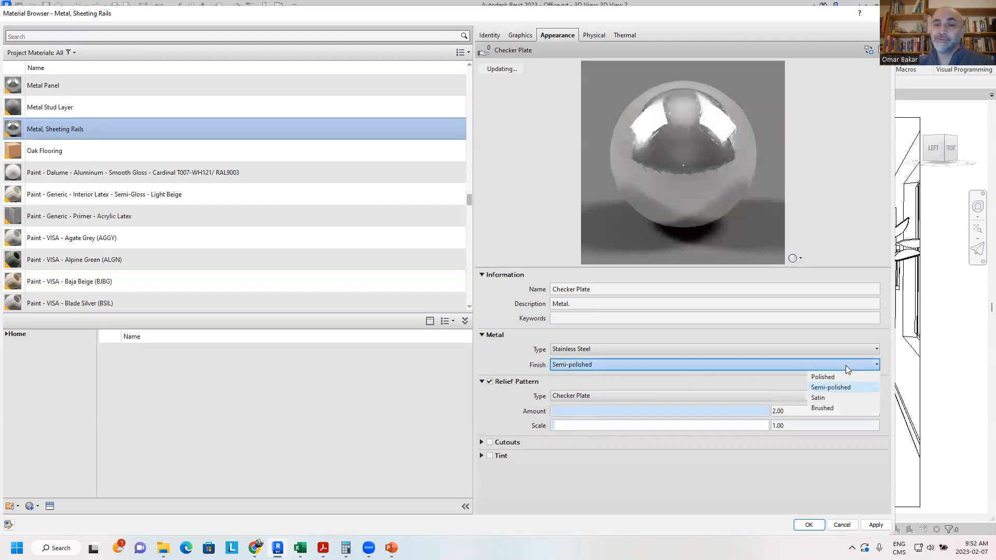
left_click(845, 396)
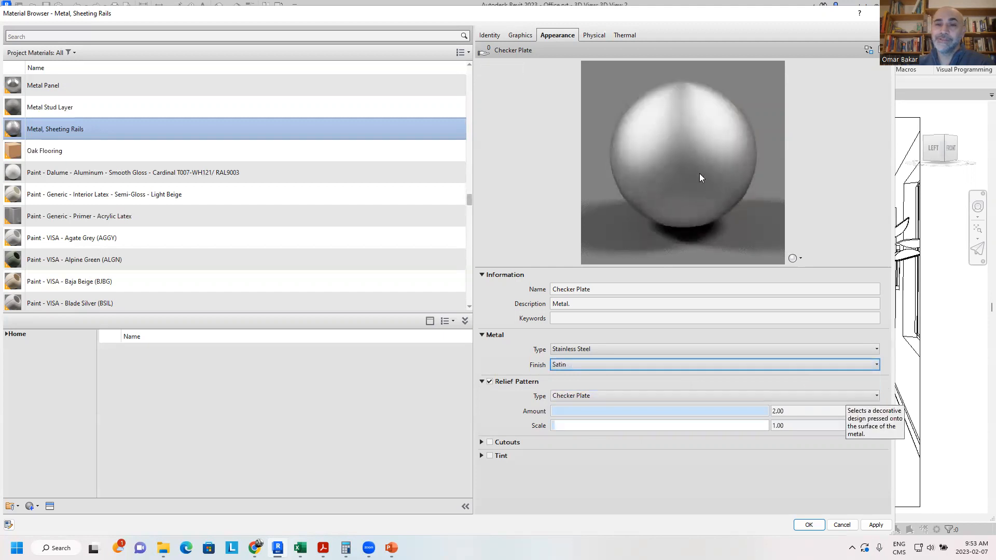
Step: Try the Plane scene for the material preview and set the preview scene to Cube
left_click(794, 259)
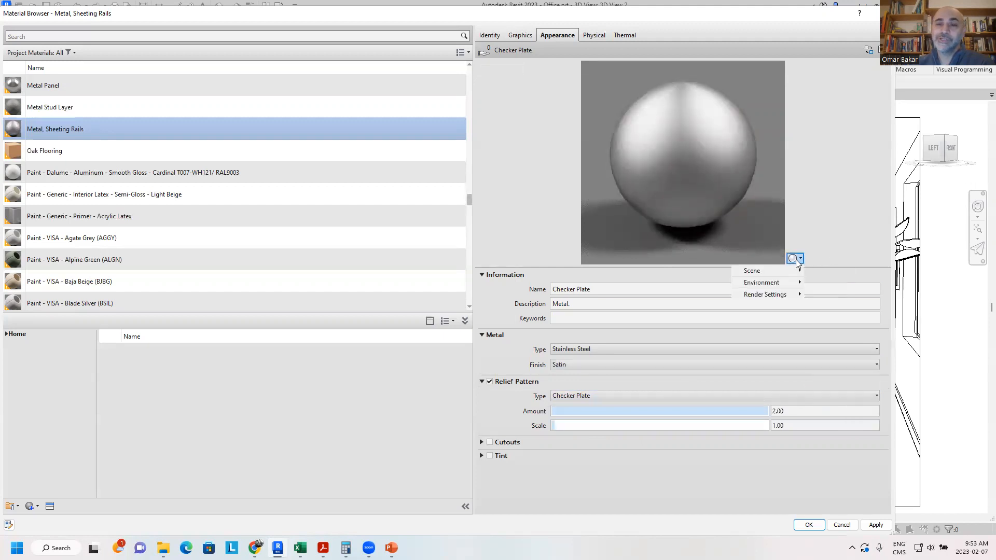
mouse_move(795, 270)
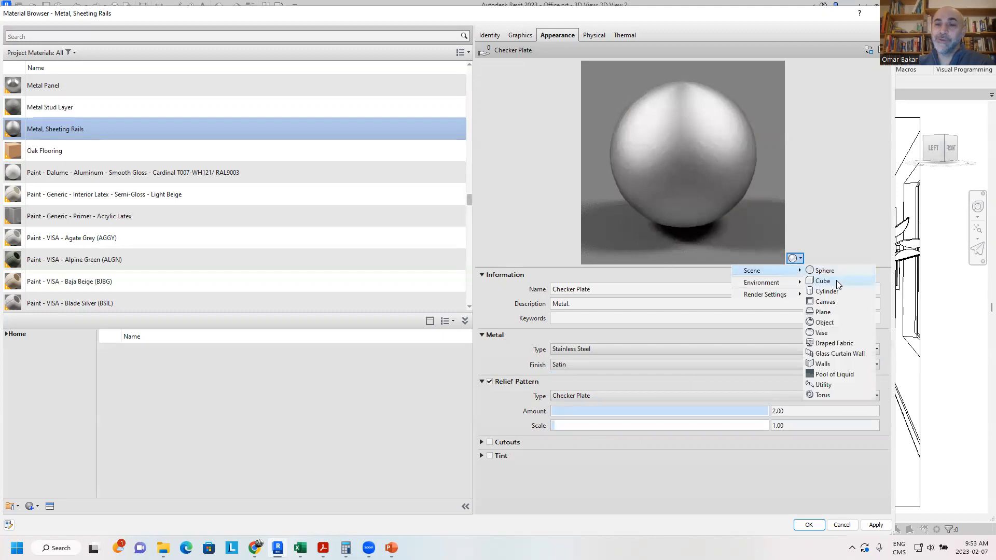
left_click(824, 312)
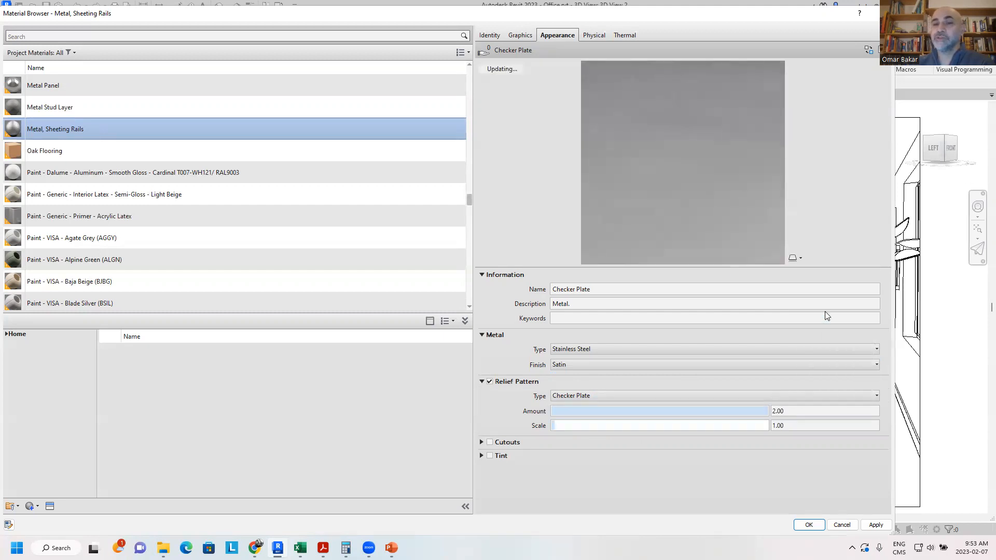
left_click(794, 258)
mouse_move(780, 272)
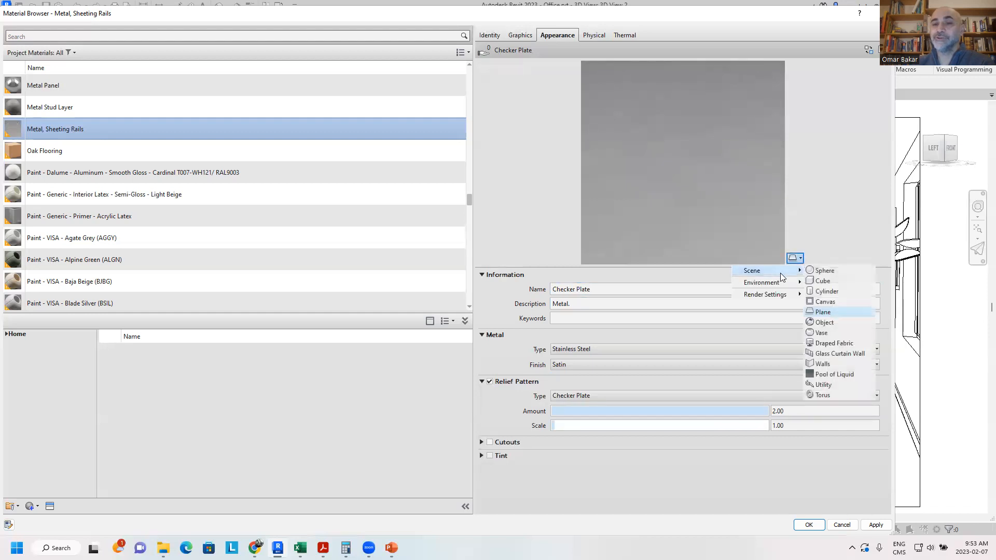
left_click(828, 281)
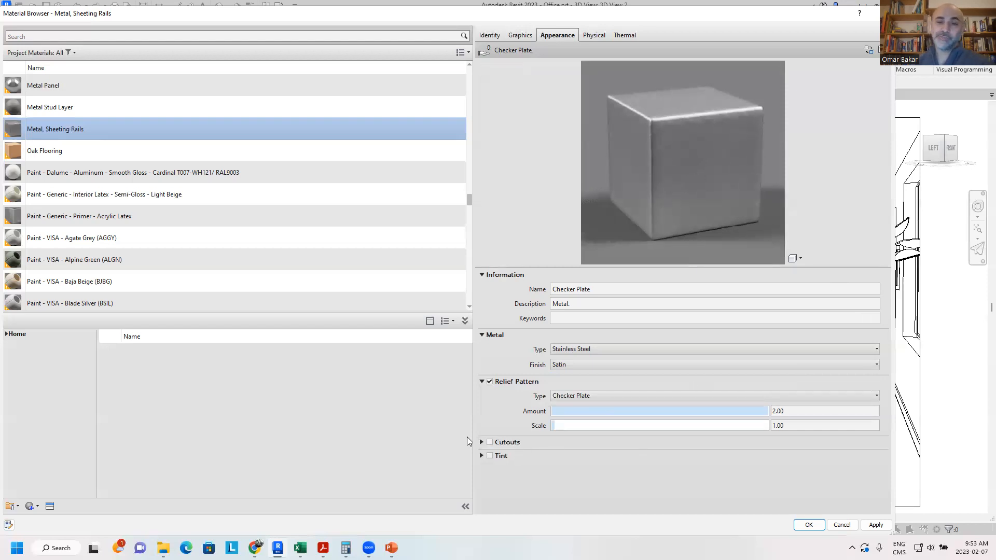
Step: Enable Staggered Circles cutouts on the Metal, Sheeting Rails appearance and enlarge the material preview
left_click(481, 442)
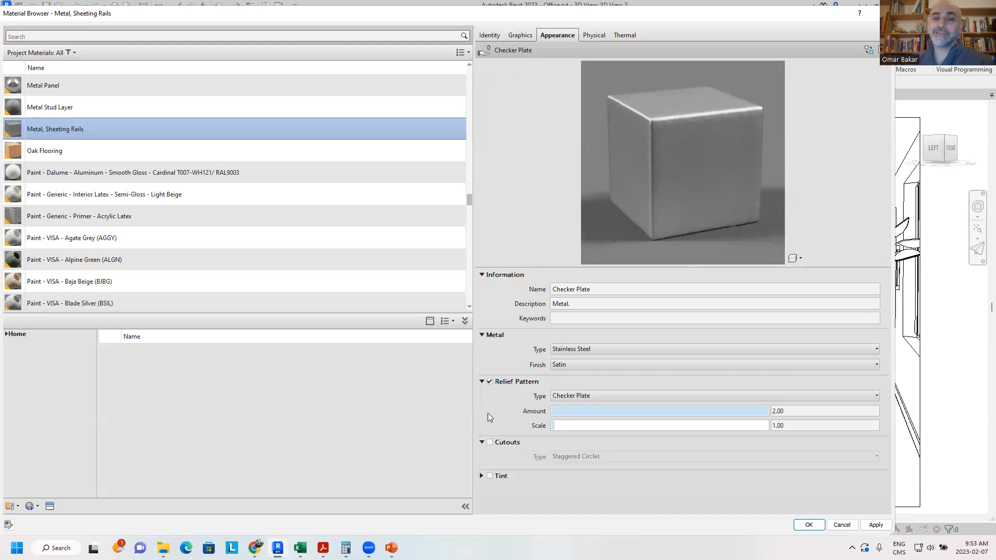
left_click(490, 442)
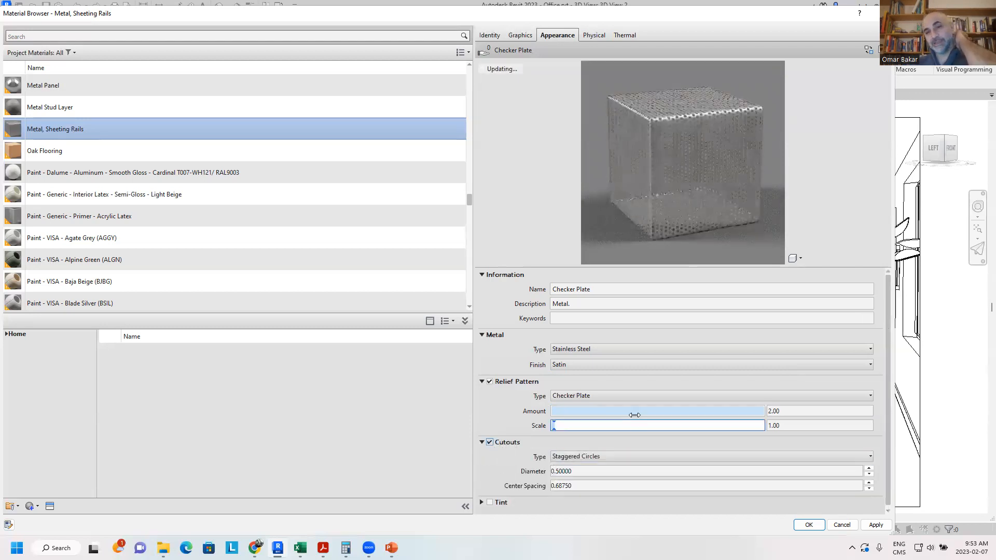
left_click_drag(677, 266, 680, 348)
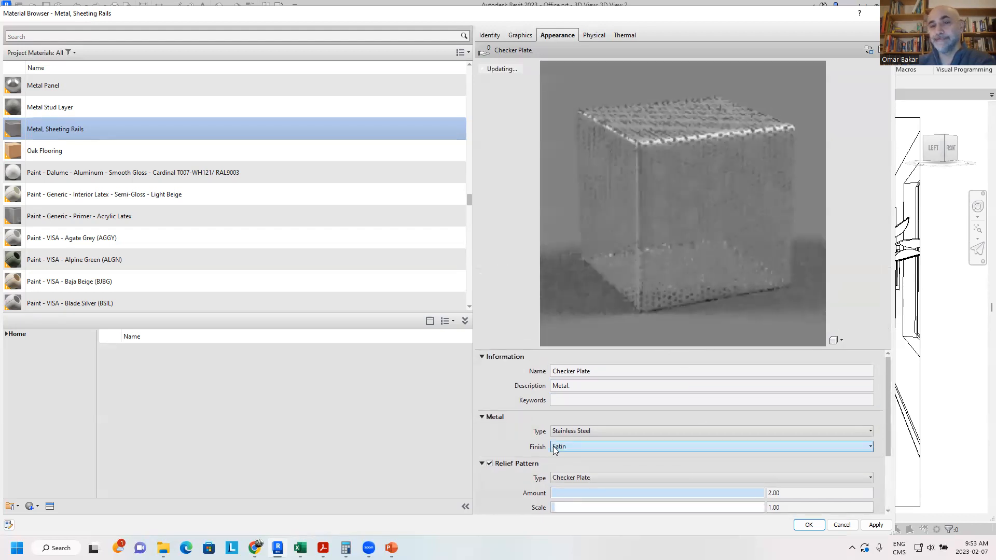
Step: Try the Squares cutout type on the Metal, Sheeting Rails appearance with a size of 2
scroll(502, 476, "down", 5)
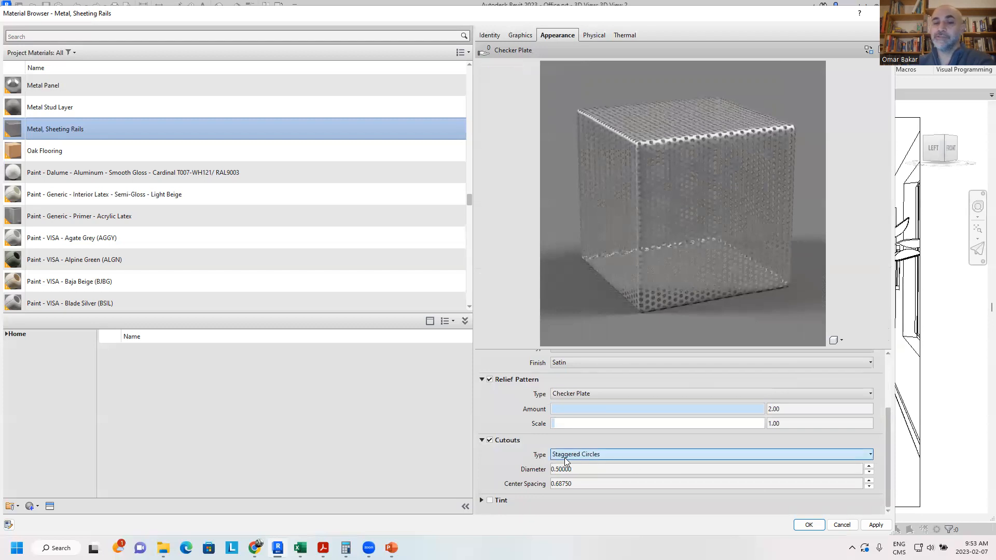
left_click(610, 454)
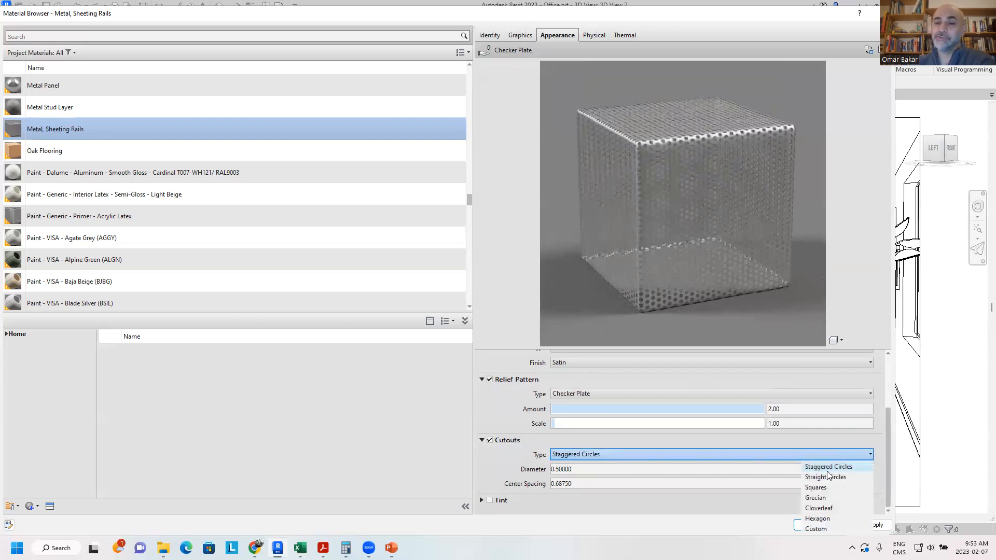
left_click(821, 487)
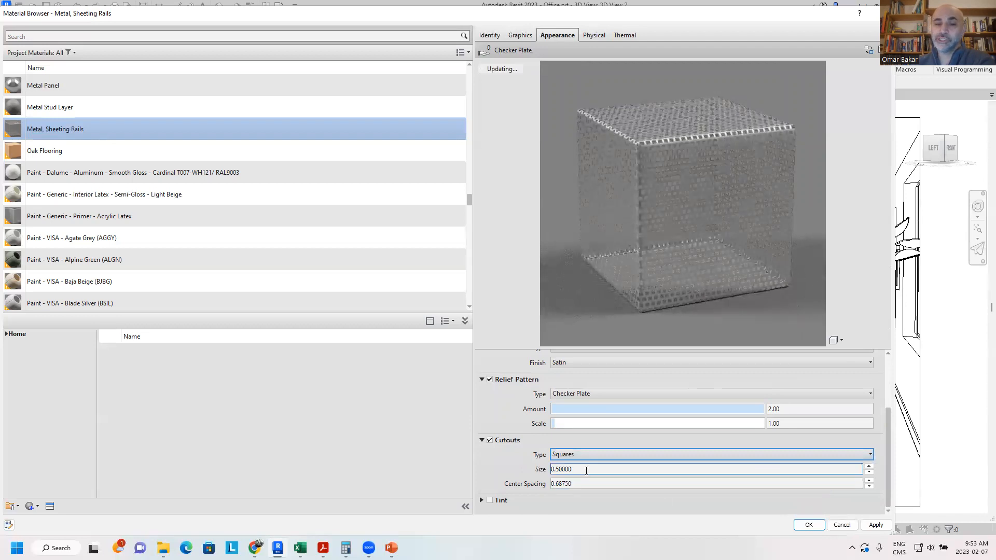
left_click(567, 467)
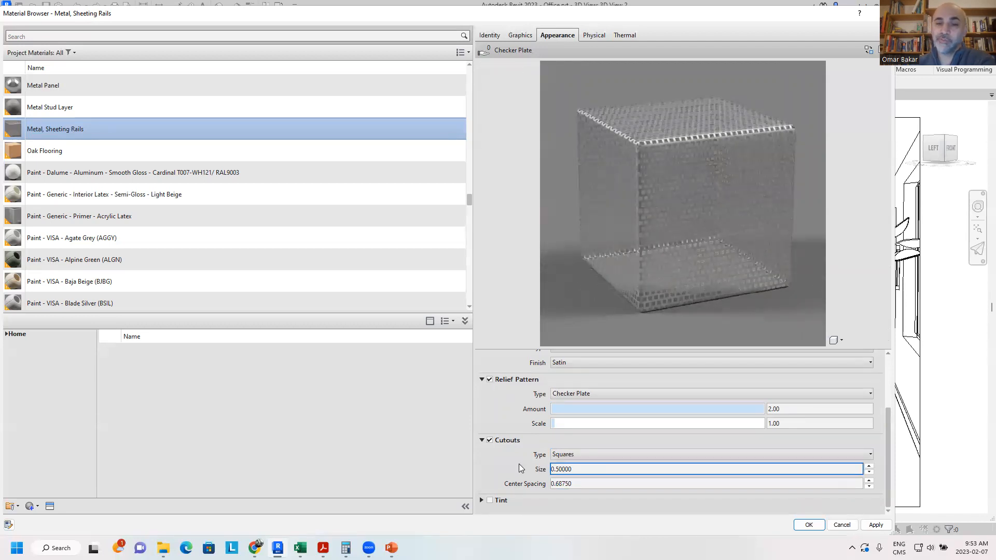
left_click_drag(585, 468, 524, 473)
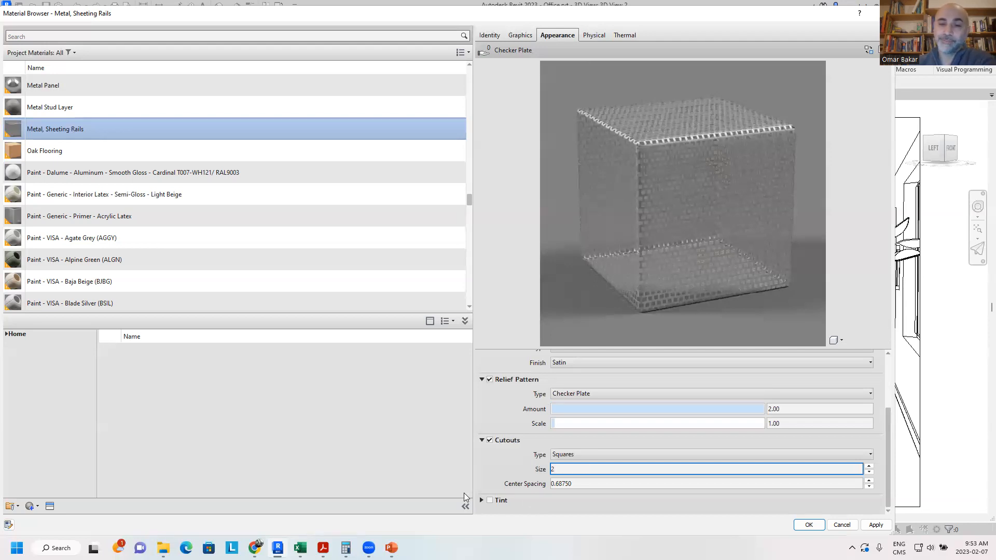
left_click(562, 482)
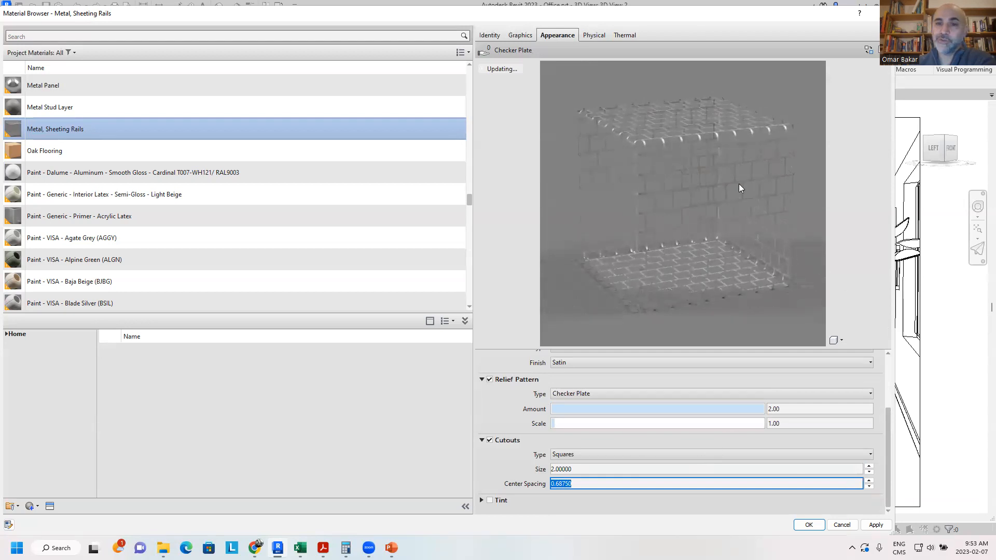
Step: Change the cutout type to Straight Circles and set the diameter to 1
left_click(586, 456)
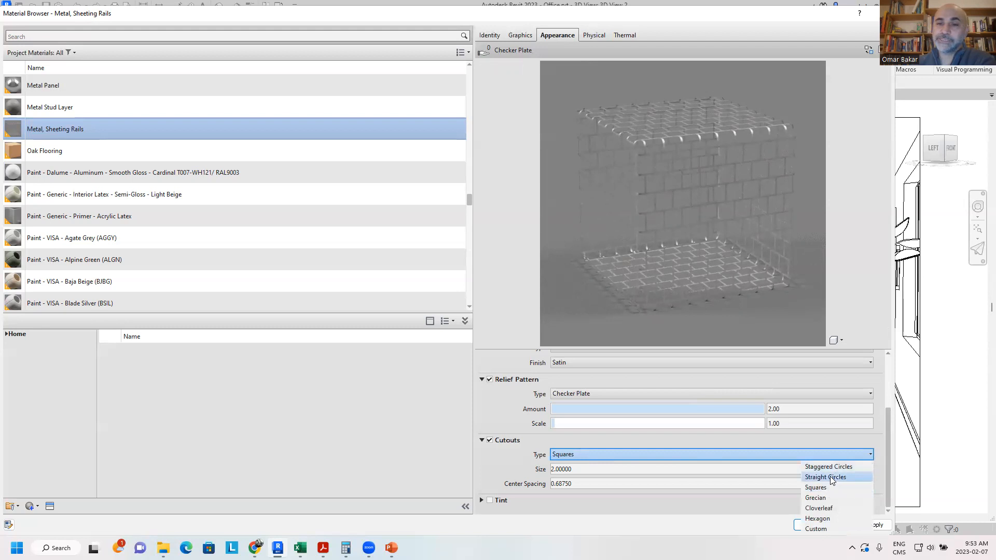
left_click(829, 476)
double_click(579, 468)
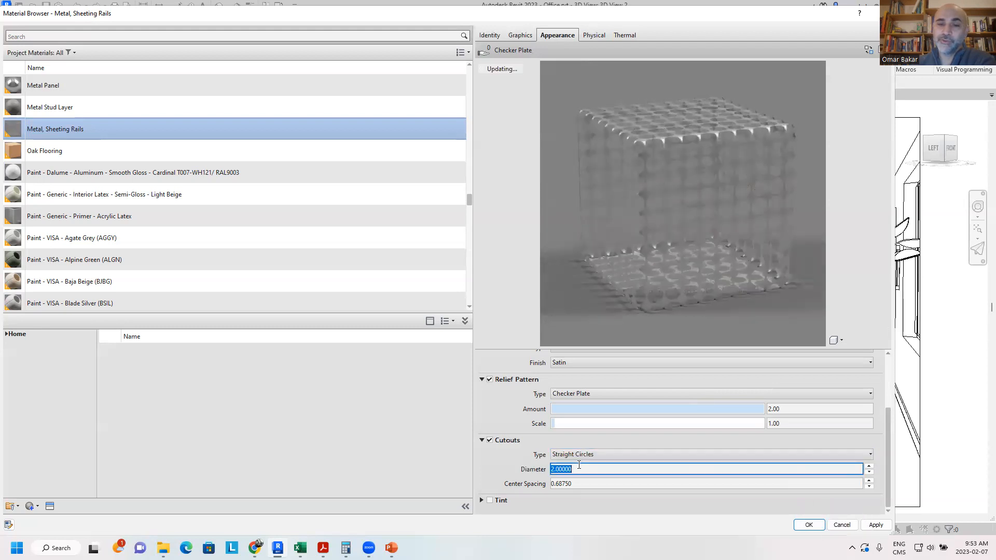
type("1")
key("Return")
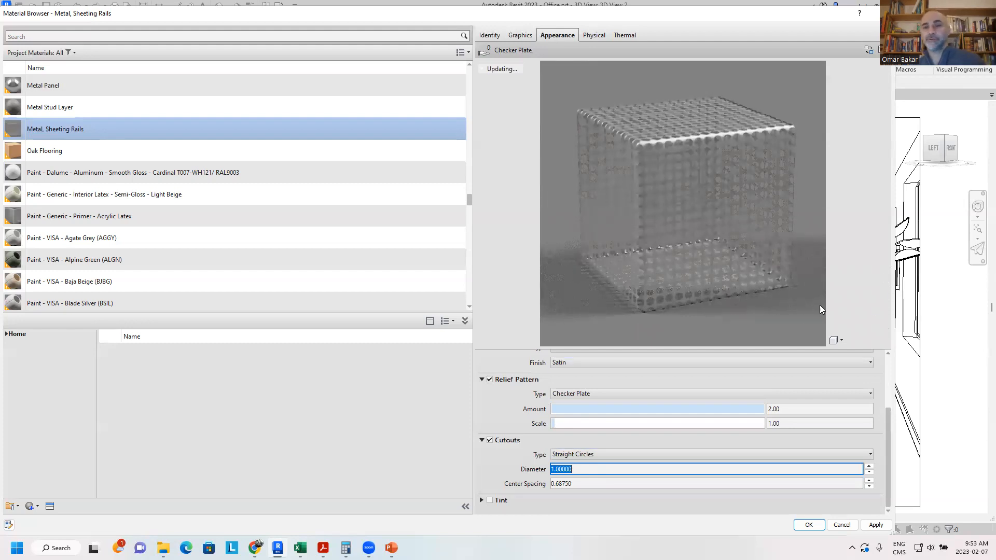
Step: Set the material preview scene to Sphere
left_click(841, 340)
mouse_move(830, 353)
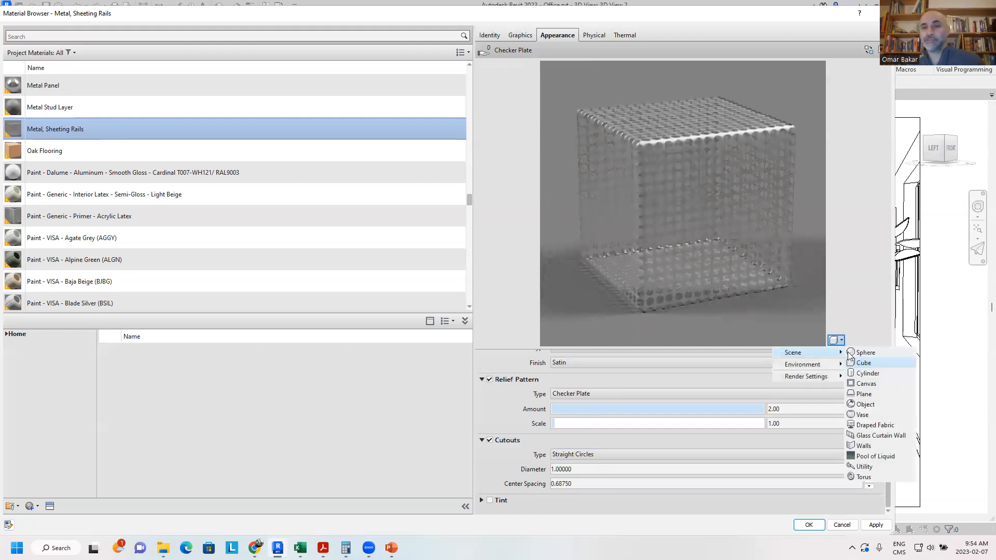
left_click(865, 353)
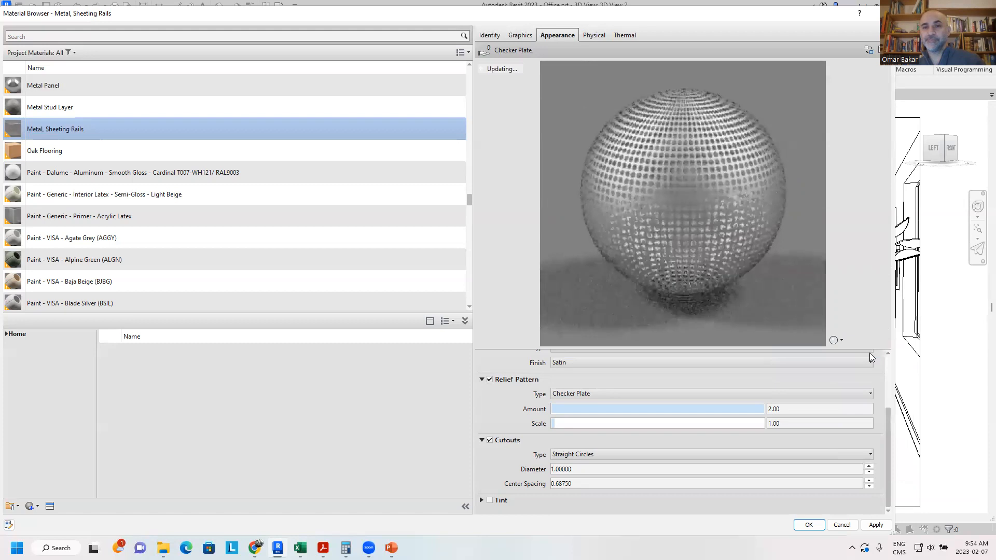
Step: Try a cutout center spacing of 2 and set it to 5
left_click(573, 484)
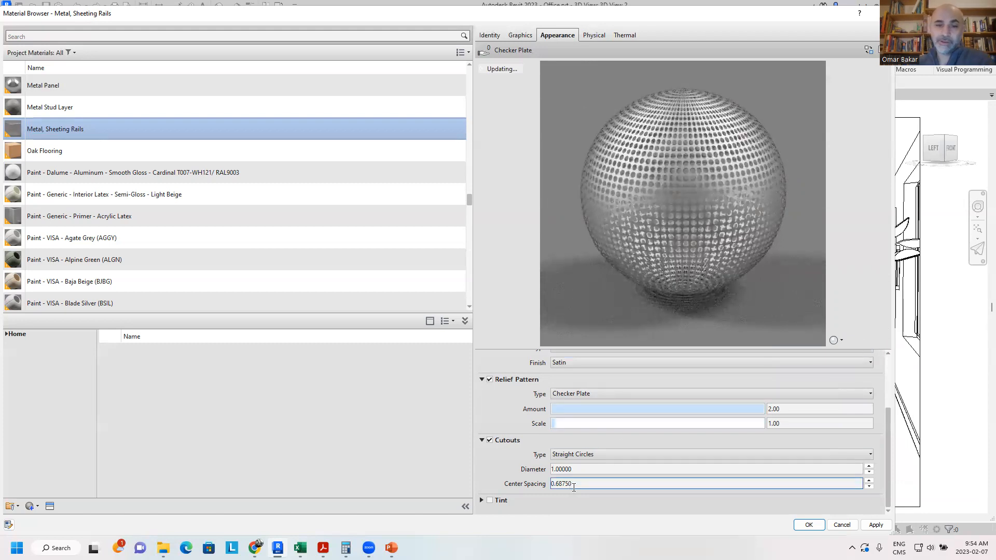
double_click(580, 480)
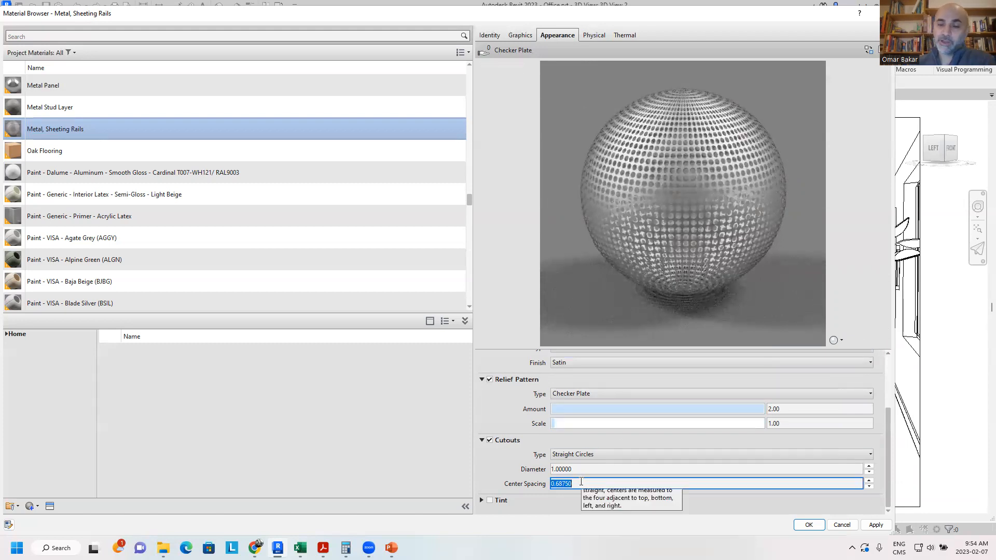
type("2")
key("Return")
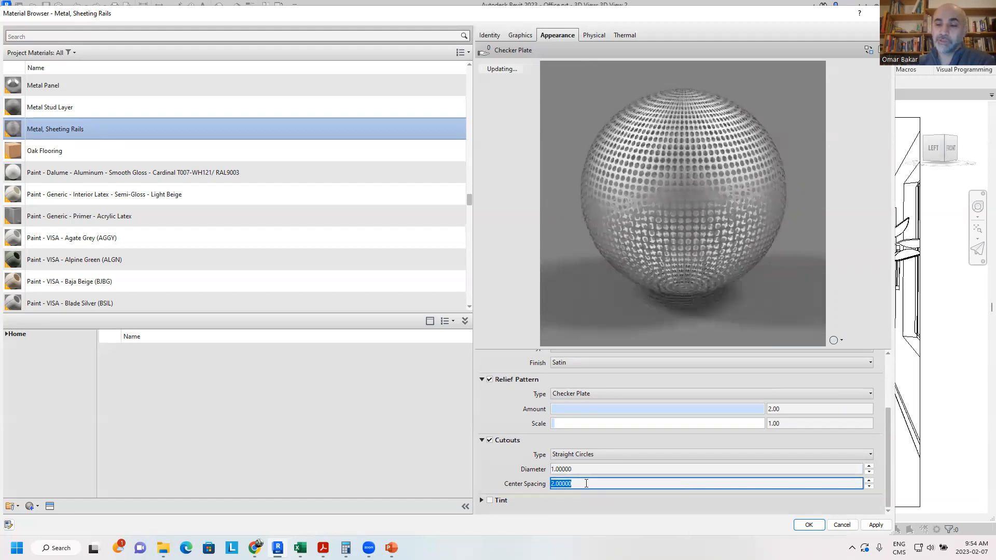
type("5")
key("Return")
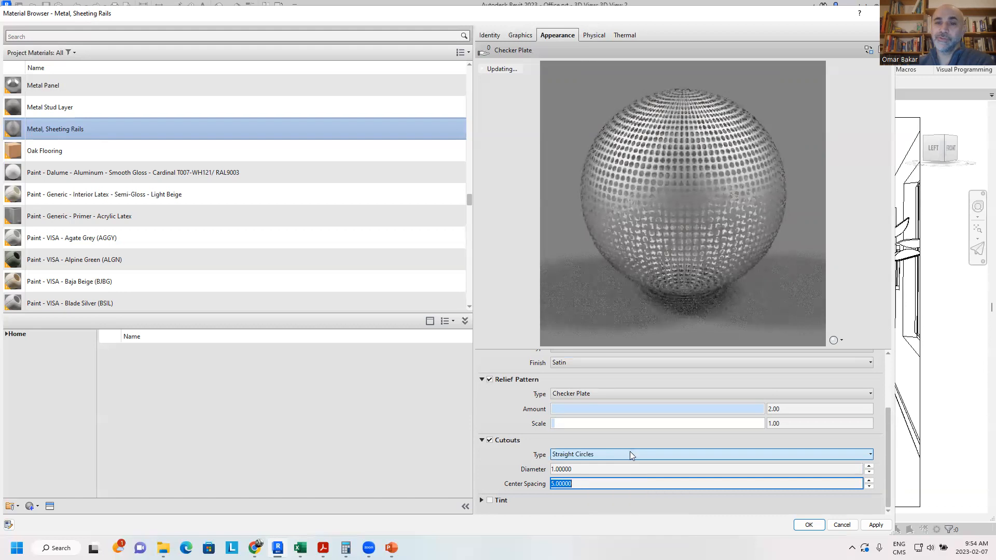
Step: Try the Staggered Circles cutout type and switch the cutouts to Cloverleaf
left_click(643, 454)
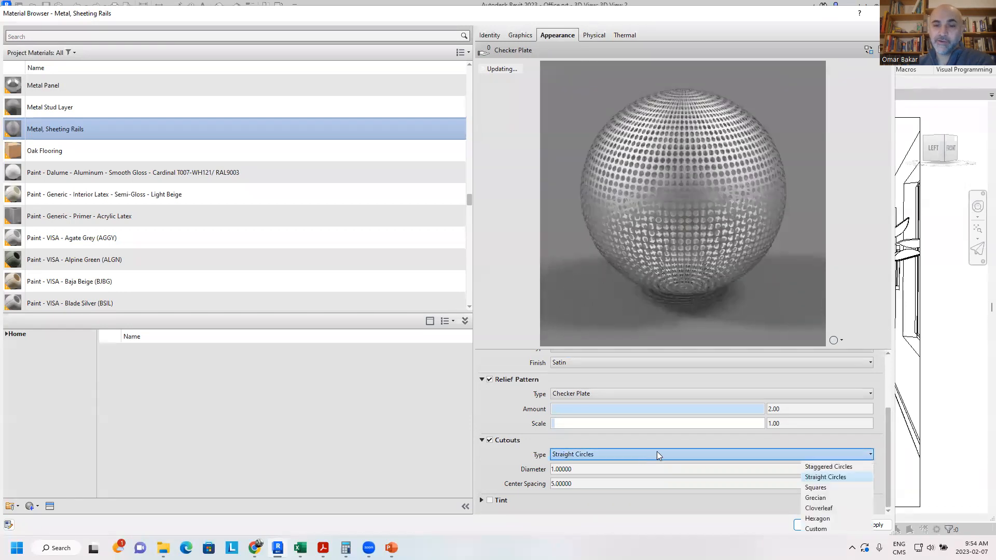
left_click(841, 466)
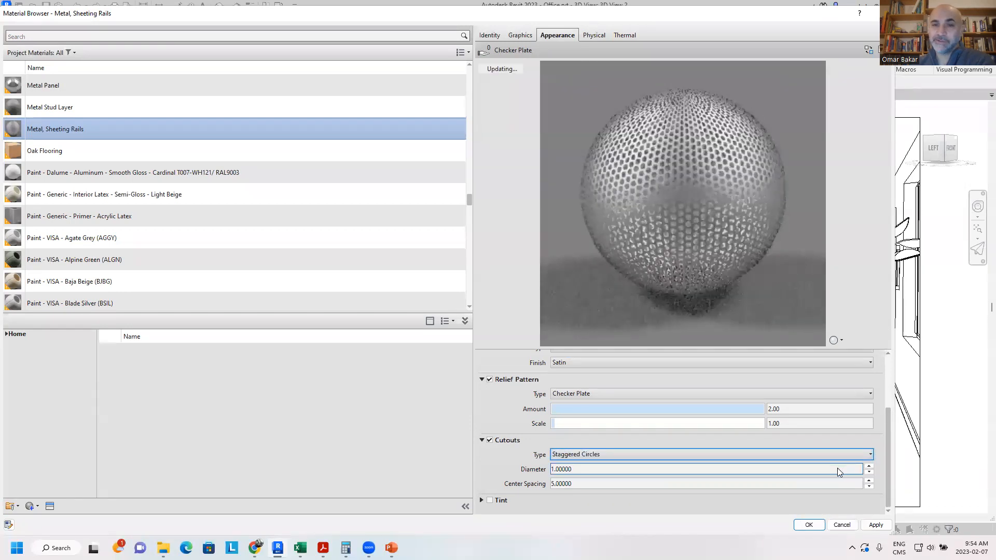
left_click(771, 454)
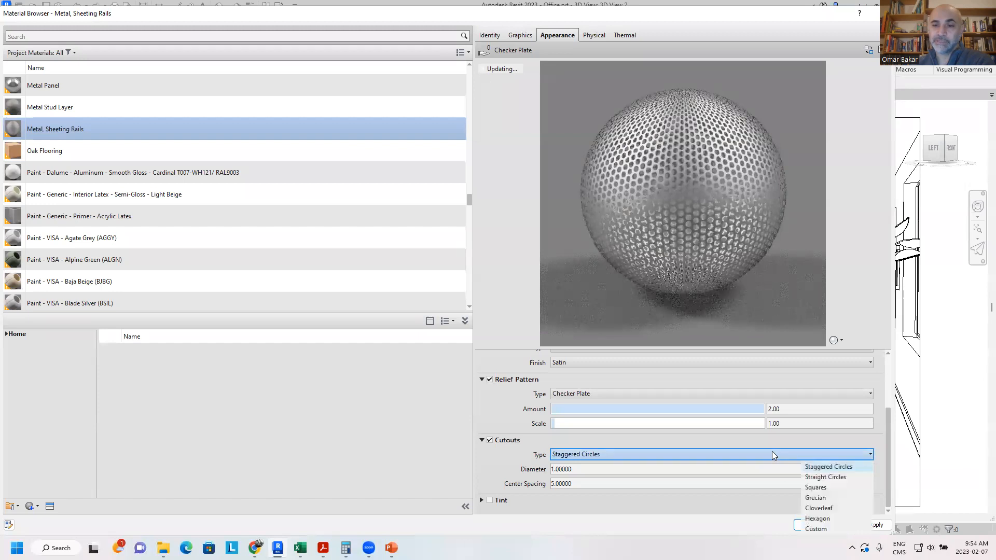
left_click(820, 508)
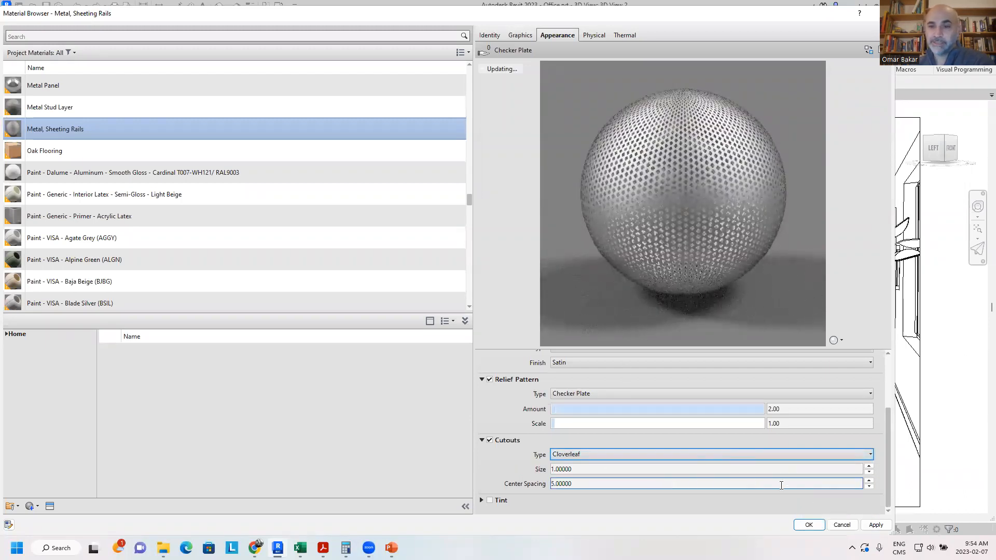
Step: Enable the tint on the Metal, Sheeting Rails appearance and raise the Checker Plate relief pattern scale to 4.18
left_click(489, 499)
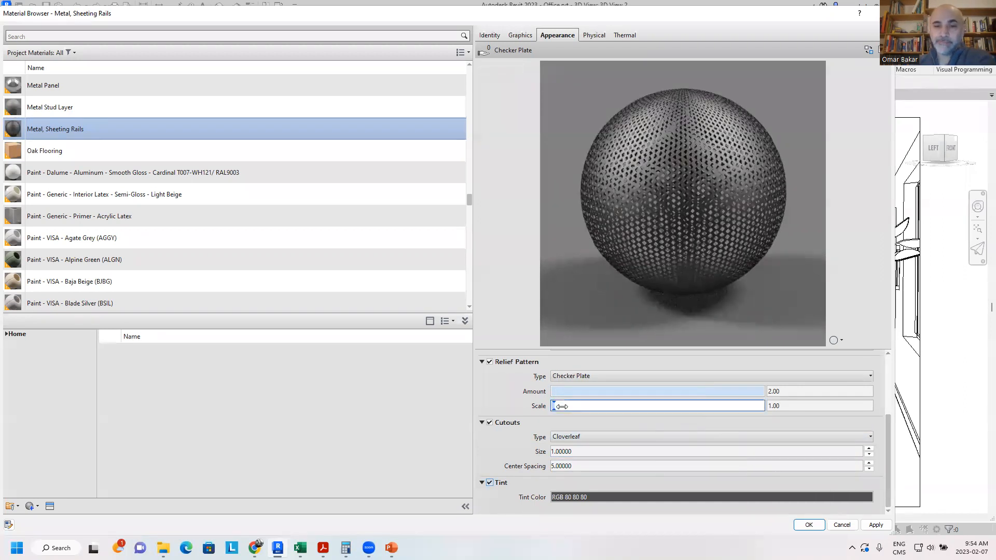
left_click_drag(557, 406, 576, 407)
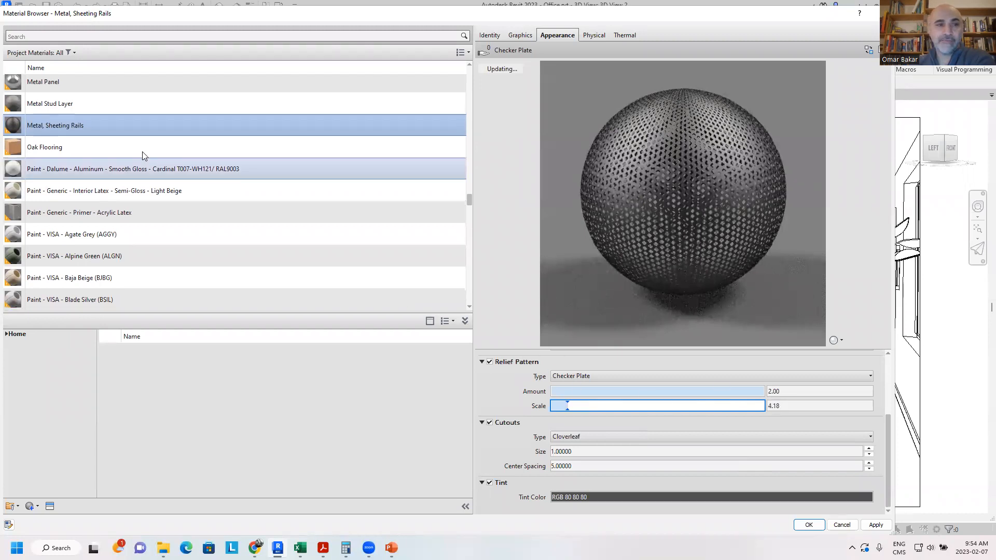
scroll(199, 191, "down", 10)
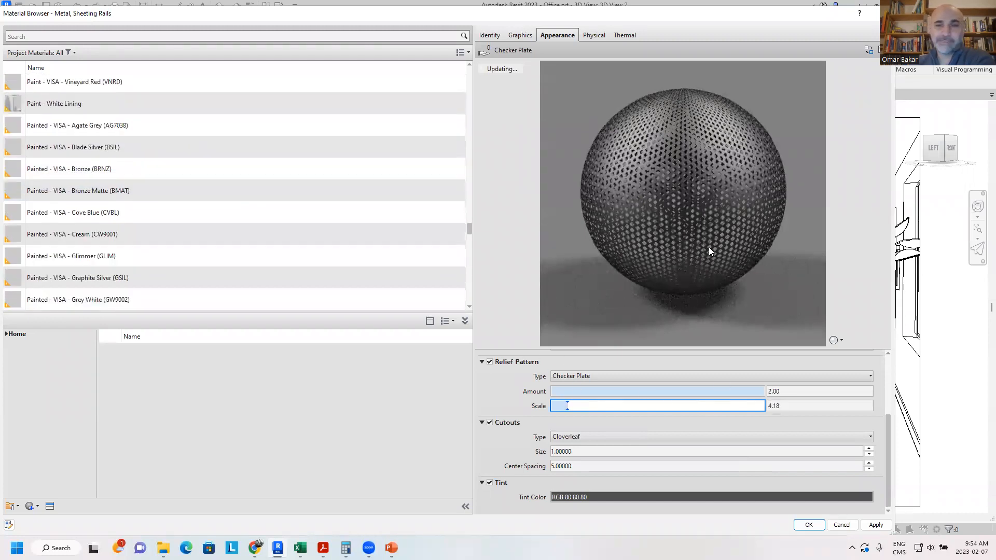
left_click(574, 463)
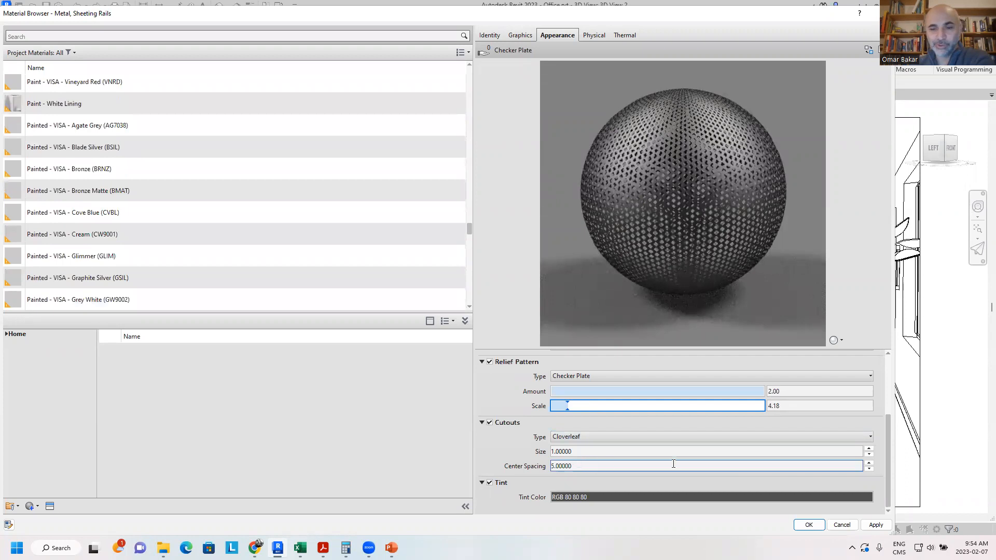
Step: Set the cutout type to Custom and open the file selection for its image
left_click(871, 442)
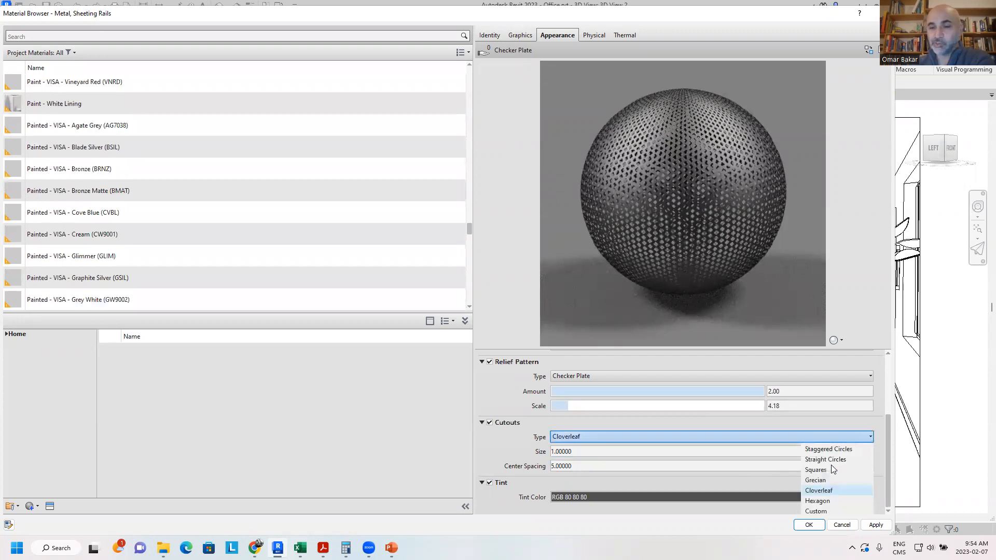
left_click(825, 511)
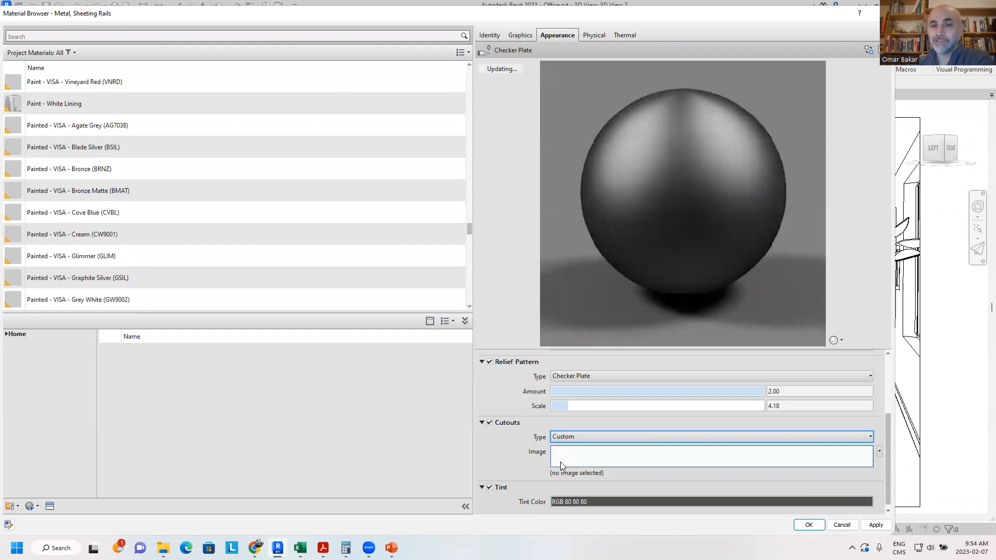
left_click(583, 474)
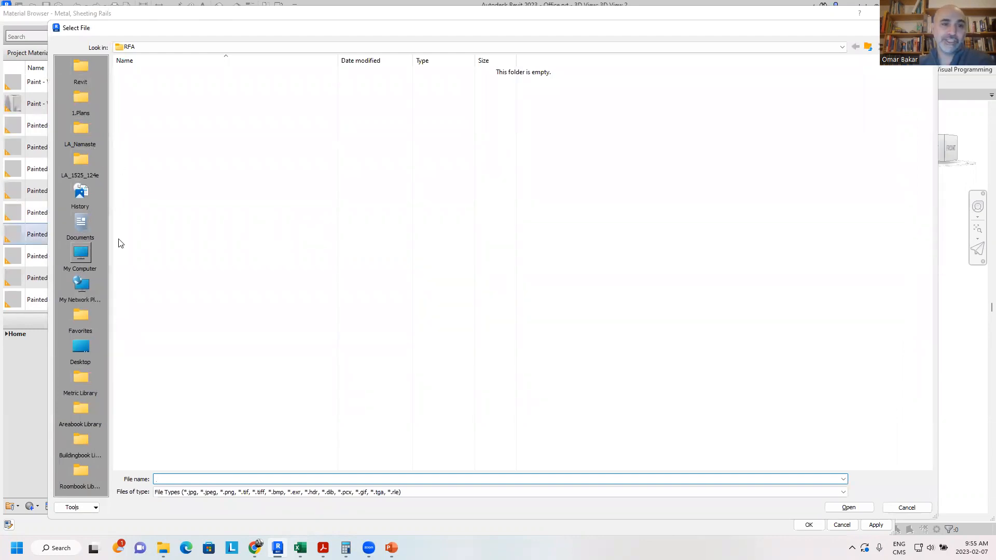
Step: Browse to the Common Files folder inside Program Files (x86) on the C: drive
left_click(81, 255)
left_click(152, 159)
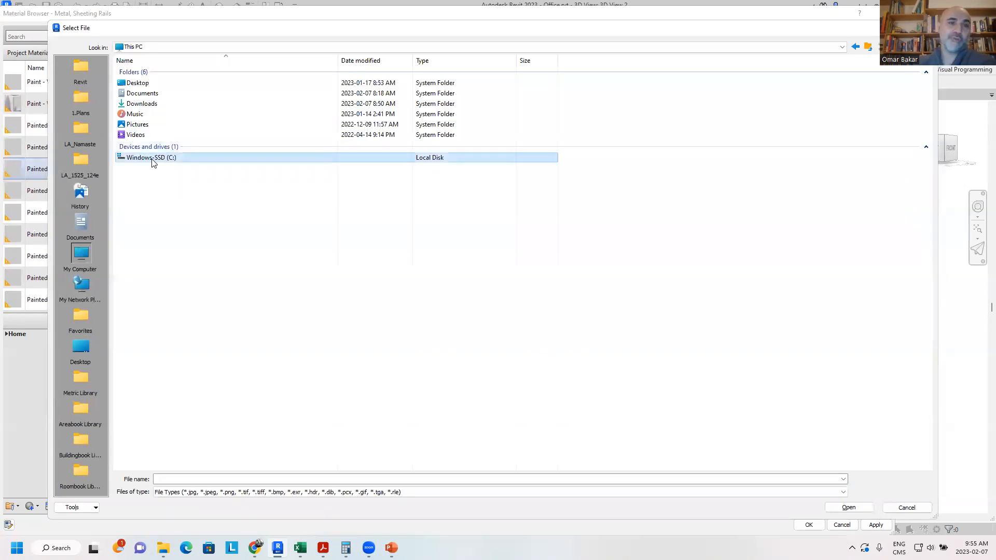
double_click(152, 159)
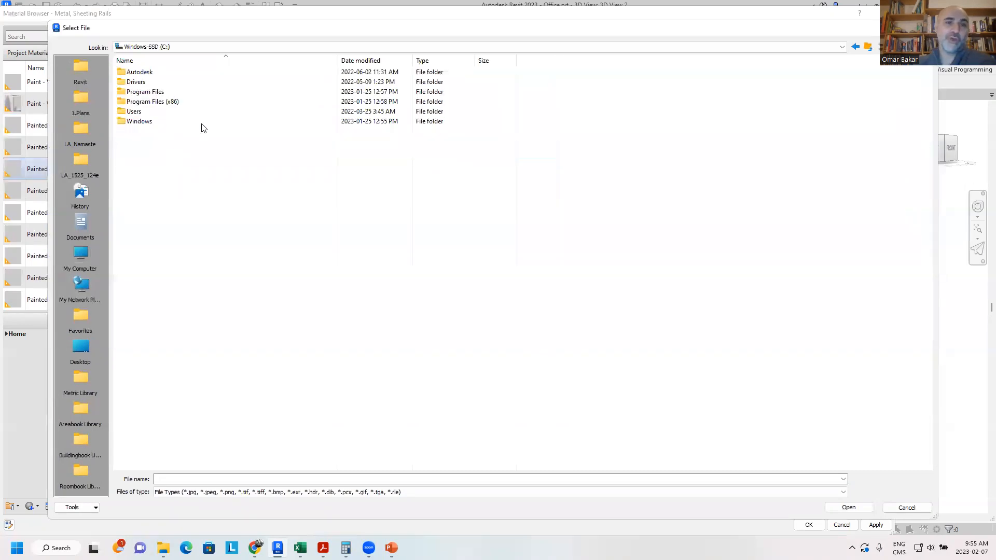
double_click(165, 102)
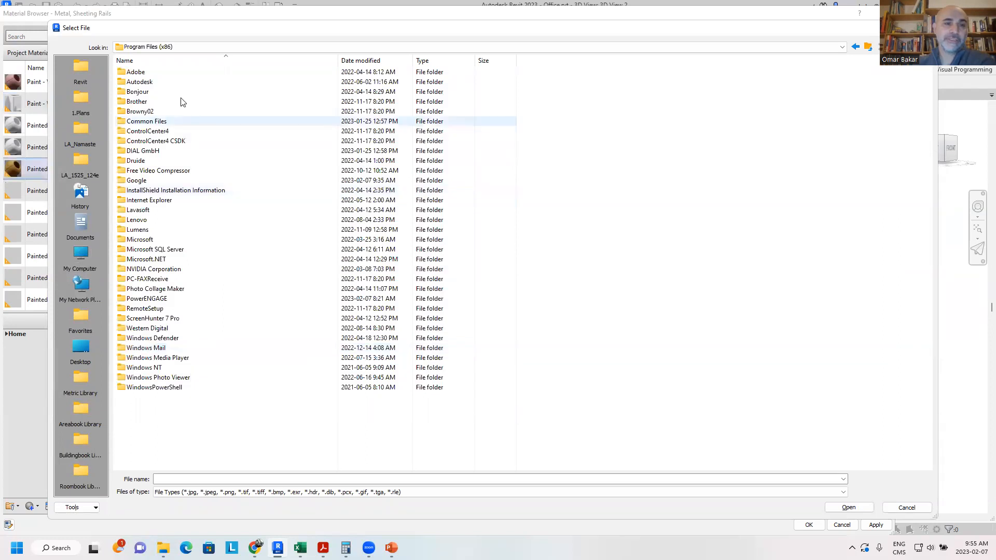
double_click(183, 121)
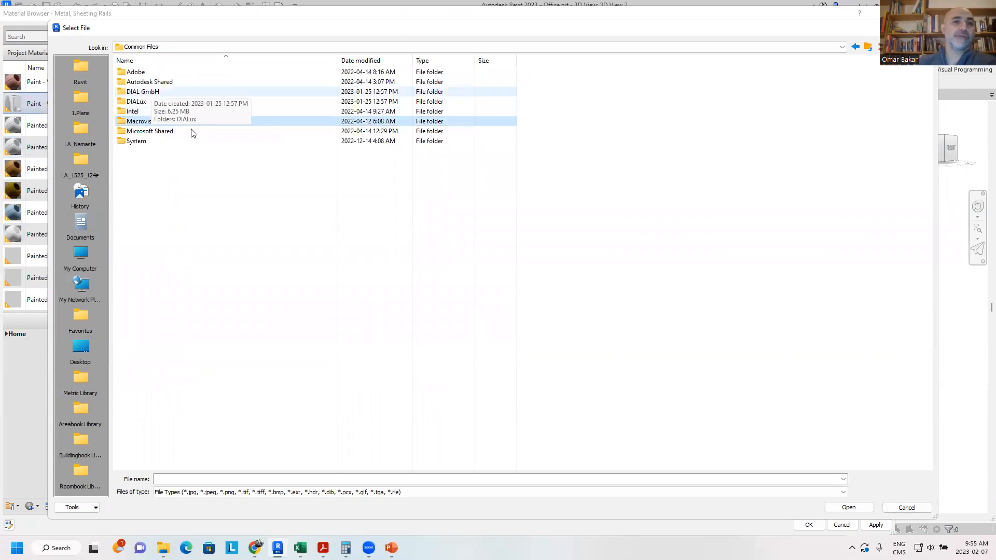
Step: Open the Autodesk Shared\Materials\Textures\2\Mats folder and display its image files as thumbnails
left_click(169, 83)
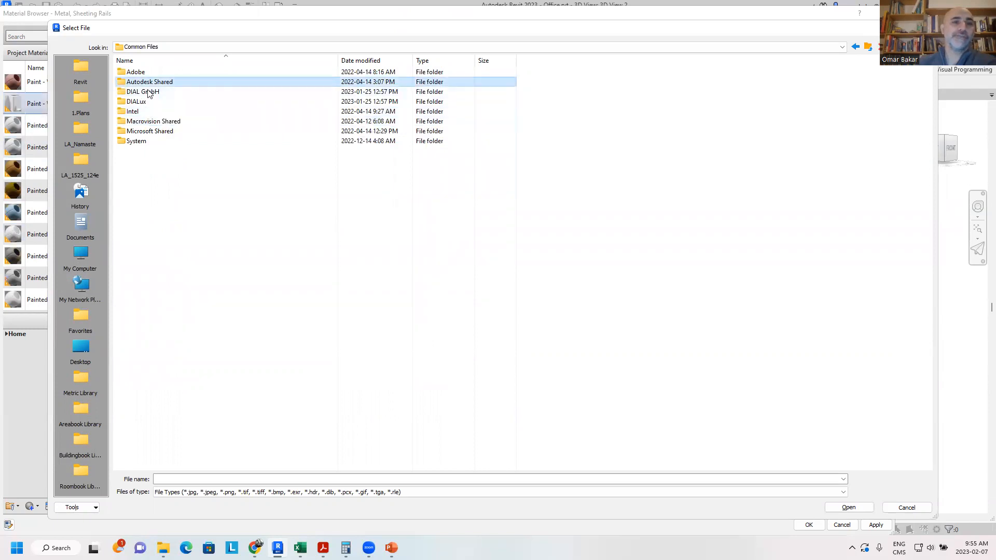
double_click(148, 84)
double_click(139, 91)
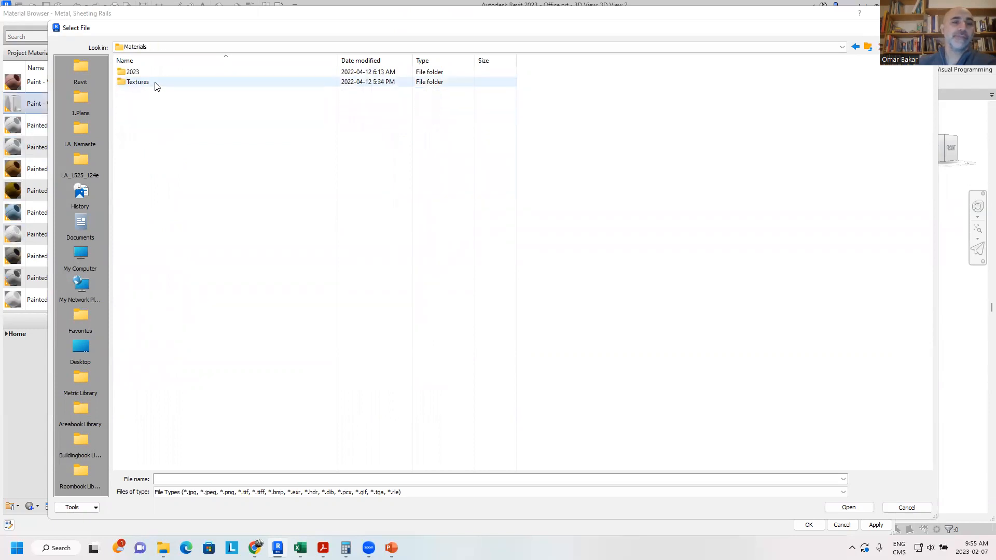
double_click(156, 83)
double_click(129, 82)
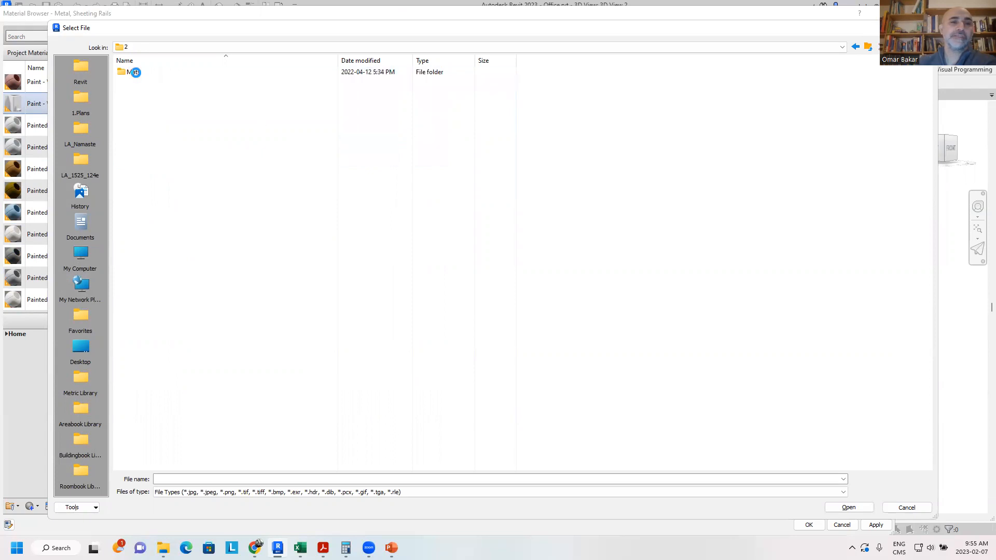
double_click(135, 72)
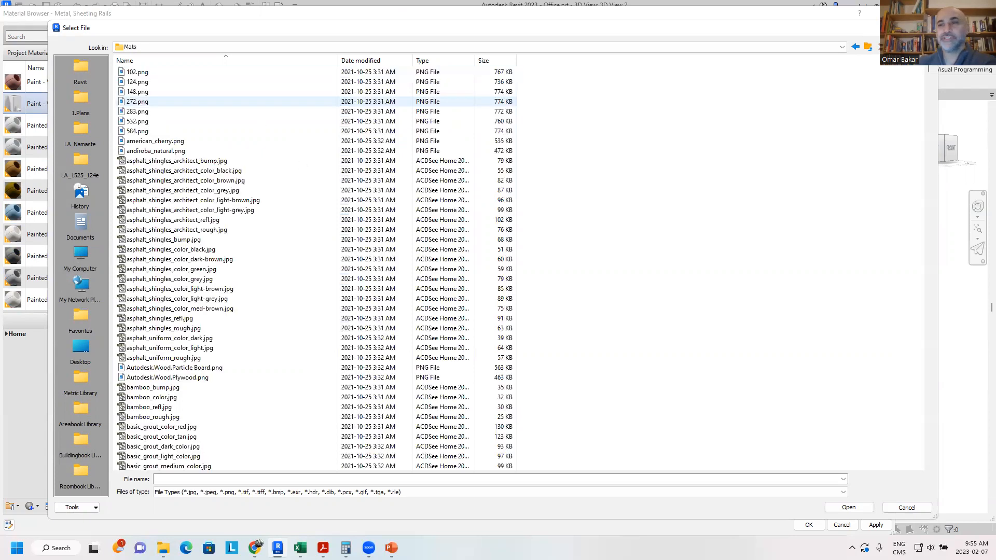
left_click(917, 47)
left_click(937, 84)
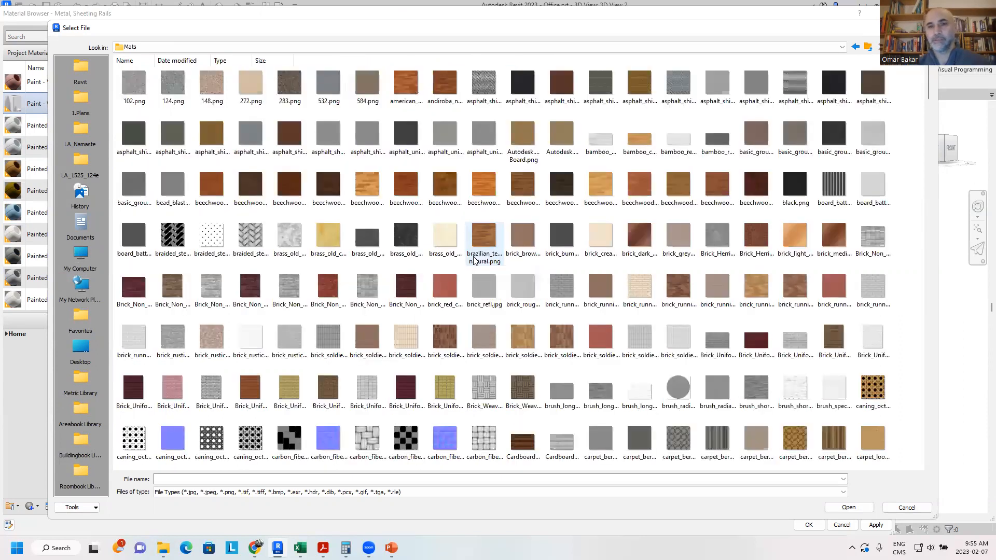
Step: Enlarge the thumbnails in the Mats folder and load Chain-link.cutout.png as the custom cutout image
left_click(911, 301)
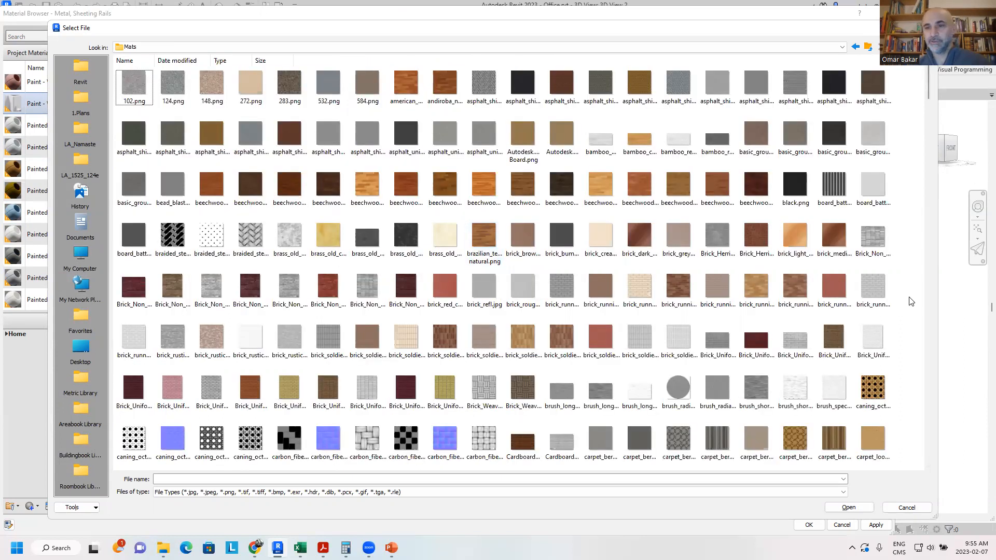
scroll(911, 301, "up", 1, "ctrl")
scroll(911, 301, "up", 1, "ctrl")
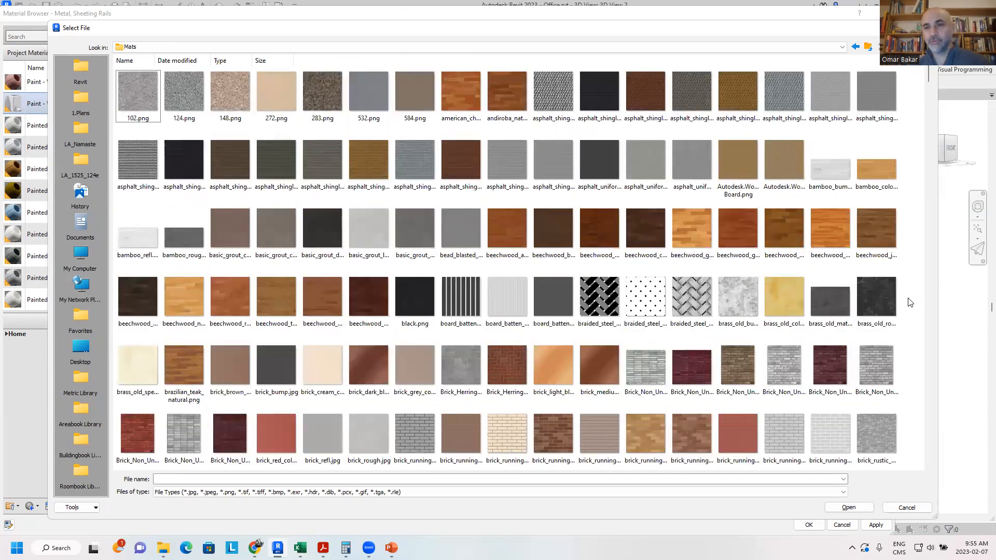
scroll(909, 302, "up", 4, "ctrl")
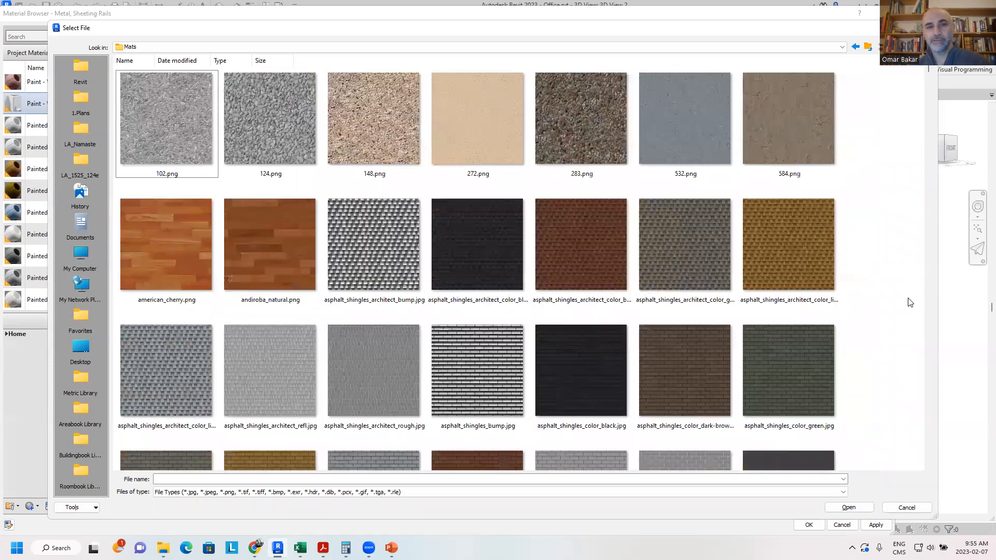
scroll(908, 297, "up", 1, "ctrl")
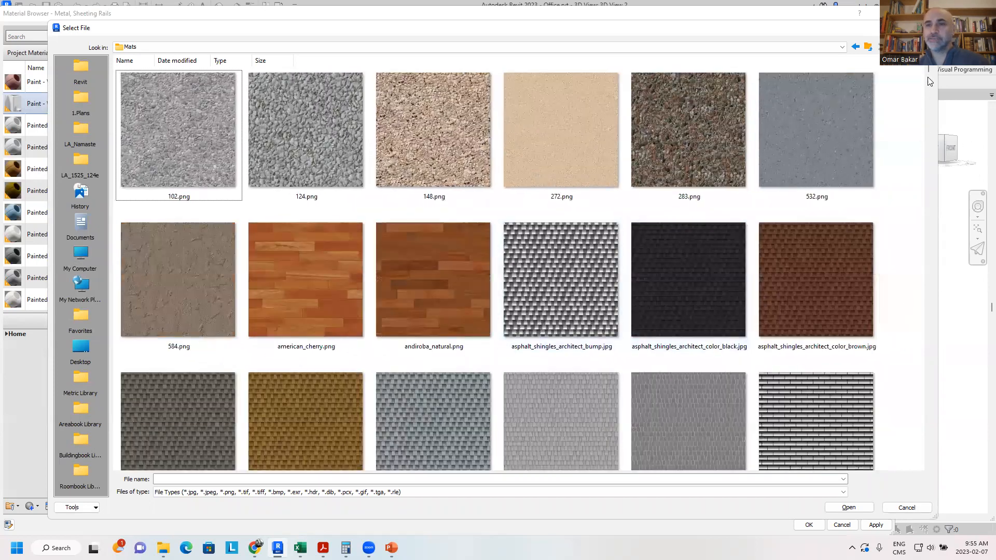
left_click_drag(927, 70, 939, 134)
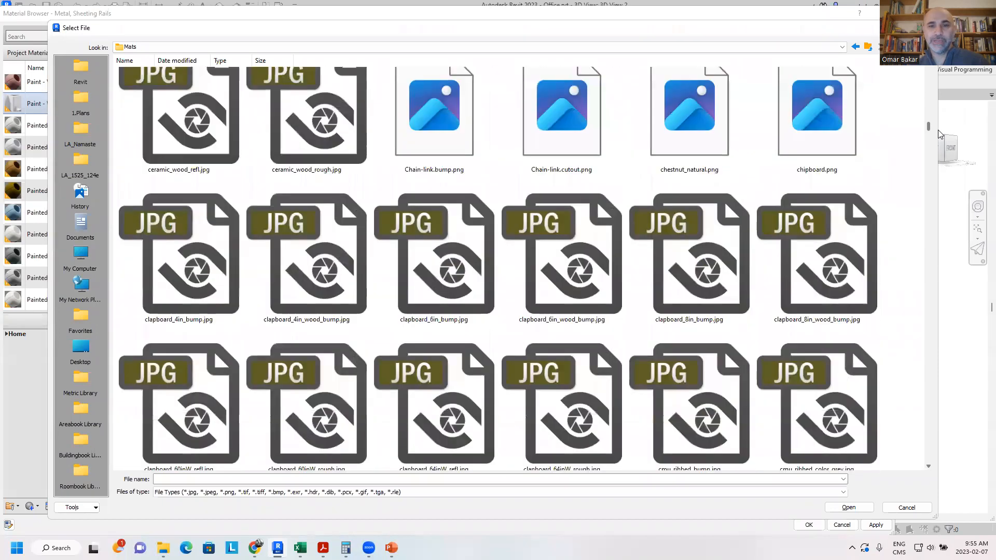
left_click(475, 124)
left_click(569, 166)
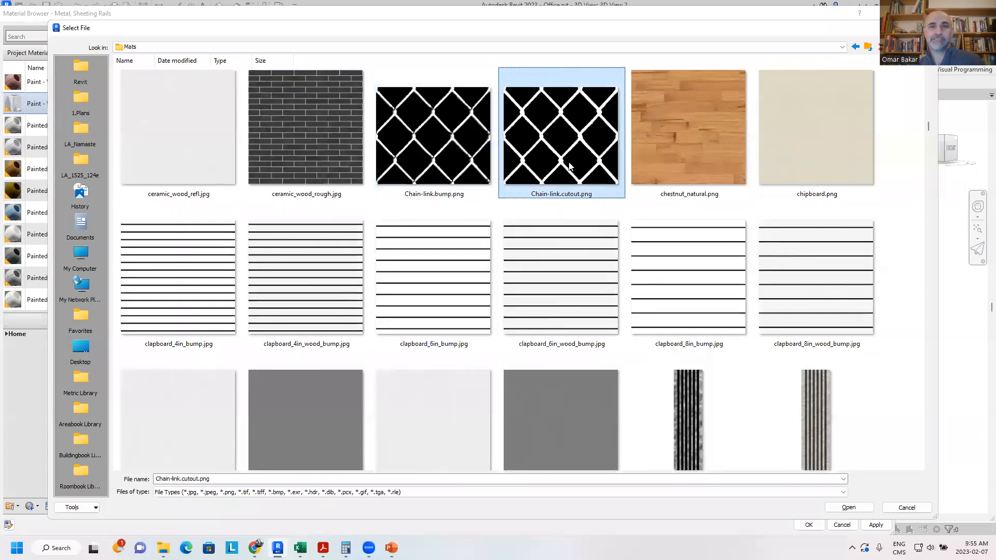
left_click(845, 507)
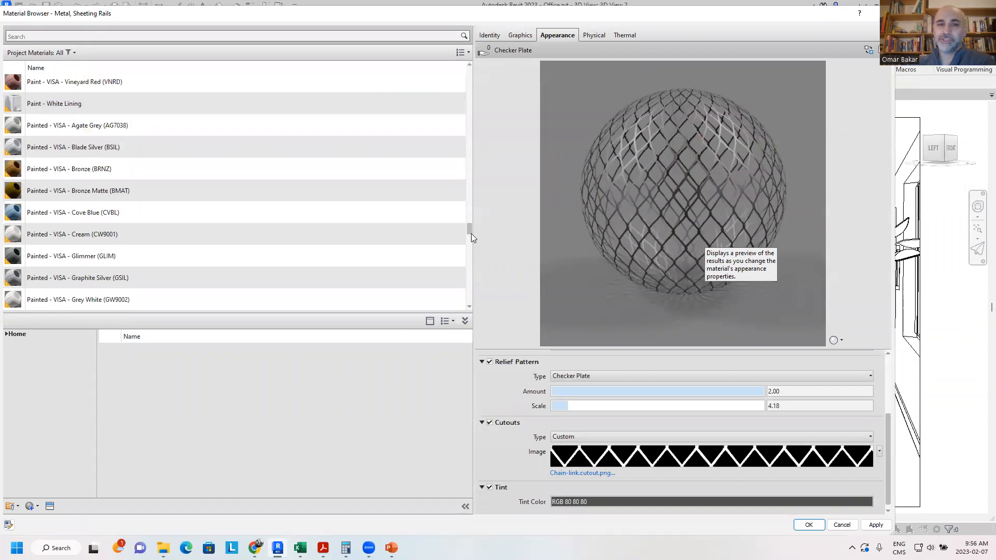
Step: Shrink the appearance preview, then select the Glass, Frosted project material and collapse its Self Illumination settings
left_click_drag(470, 233, 470, 227)
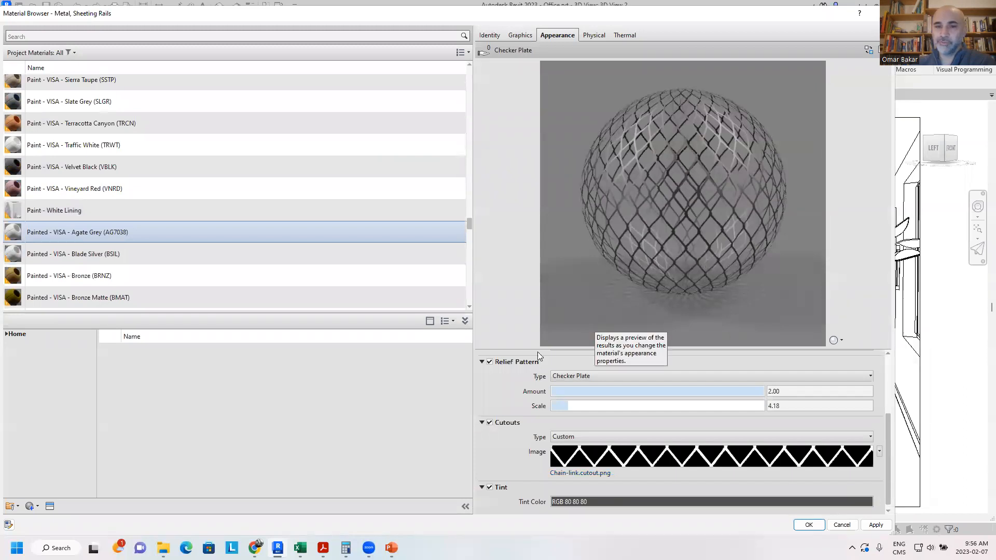
left_click_drag(537, 350, 531, 216)
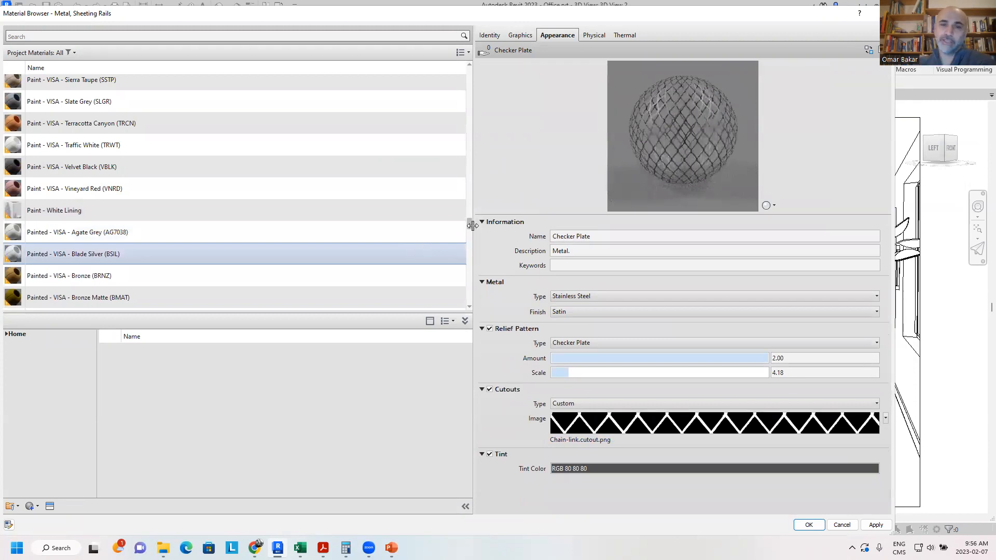
left_click_drag(469, 225, 454, 165)
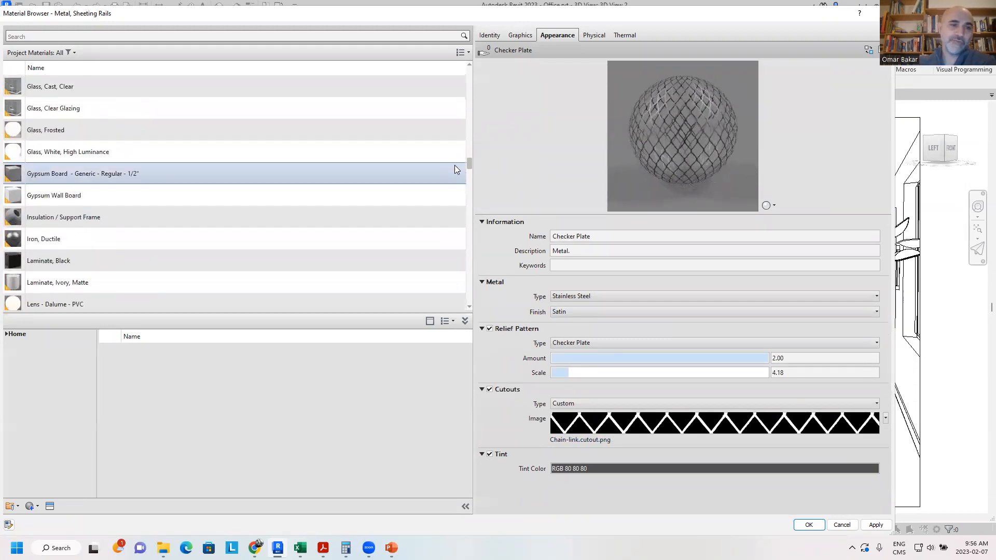
scroll(455, 161, "up", 3)
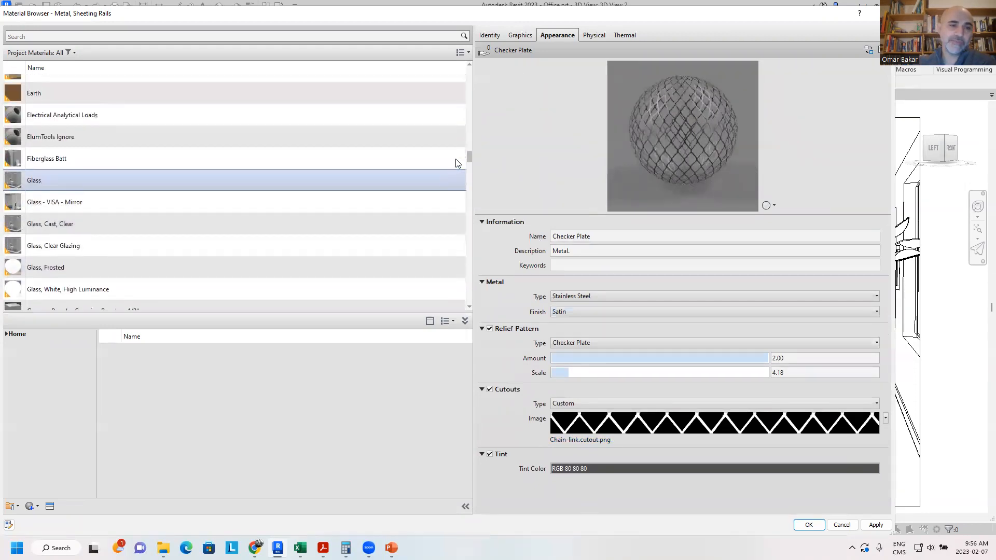
left_click(65, 278)
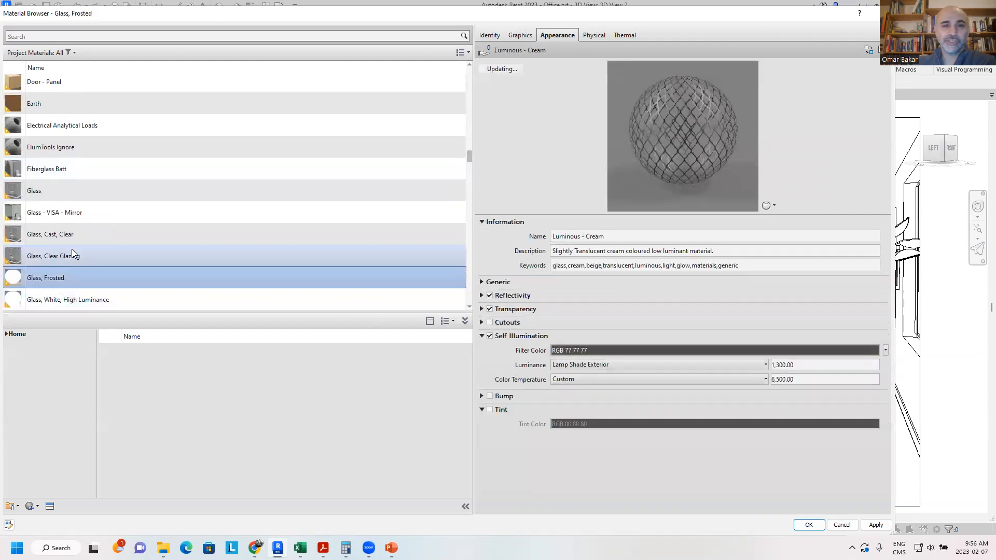
scroll(71, 254, "down", 3)
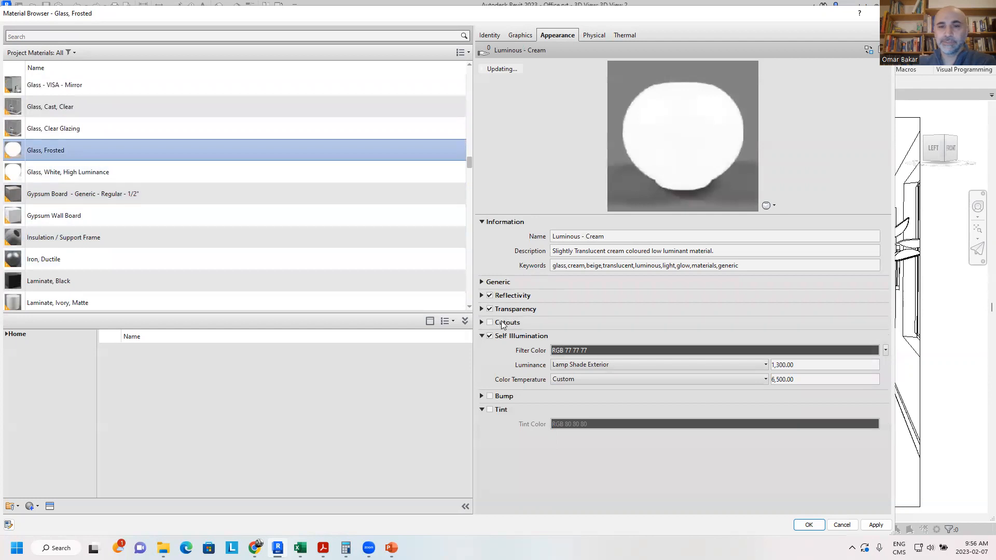
left_click(482, 336)
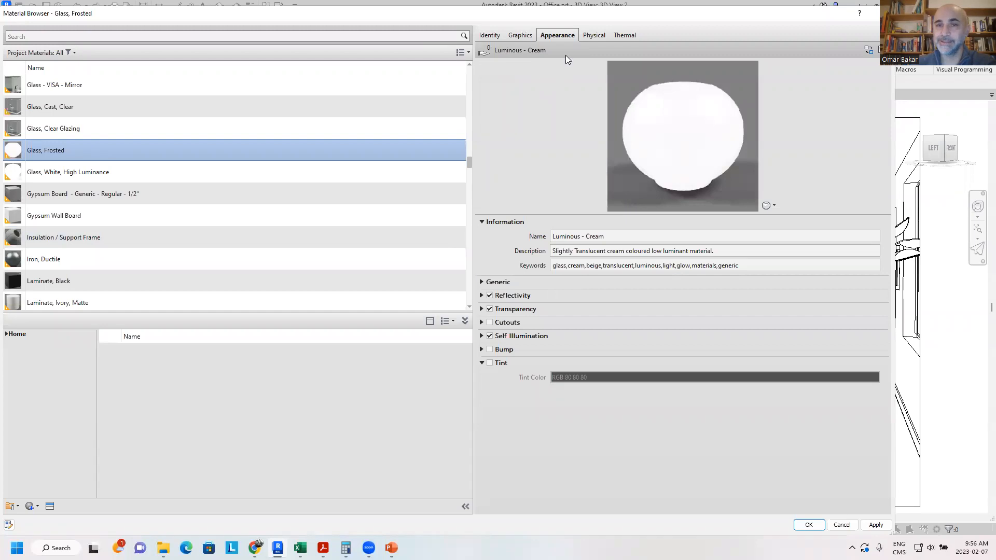
Step: Review the physical and thermal assets of the Glass, Frosted material and return to its appearance asset
left_click(590, 35)
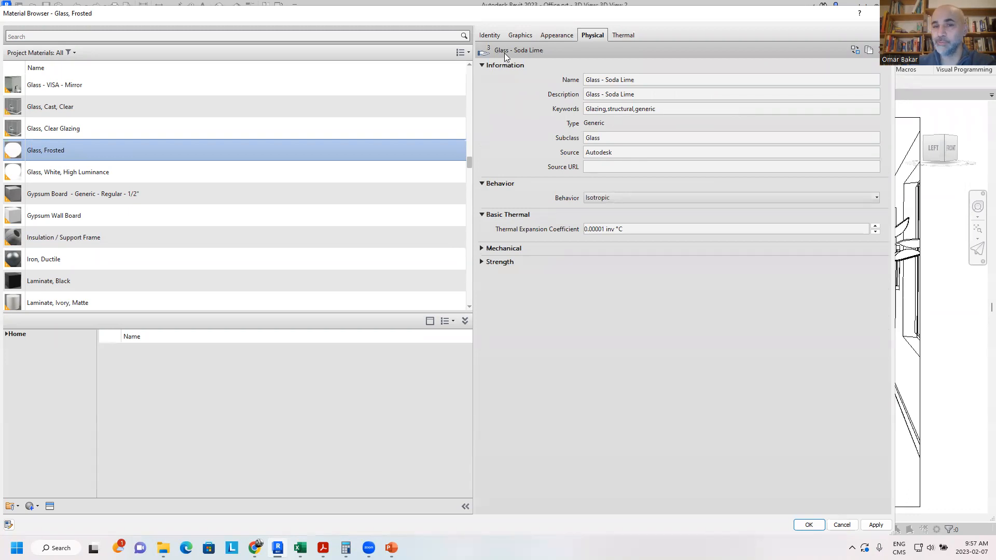
left_click(622, 35)
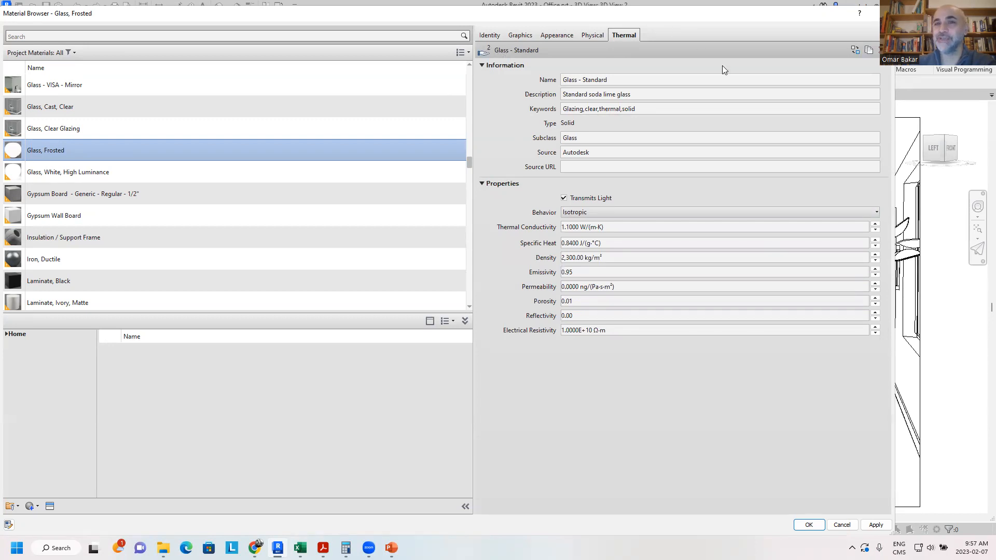
left_click(592, 34)
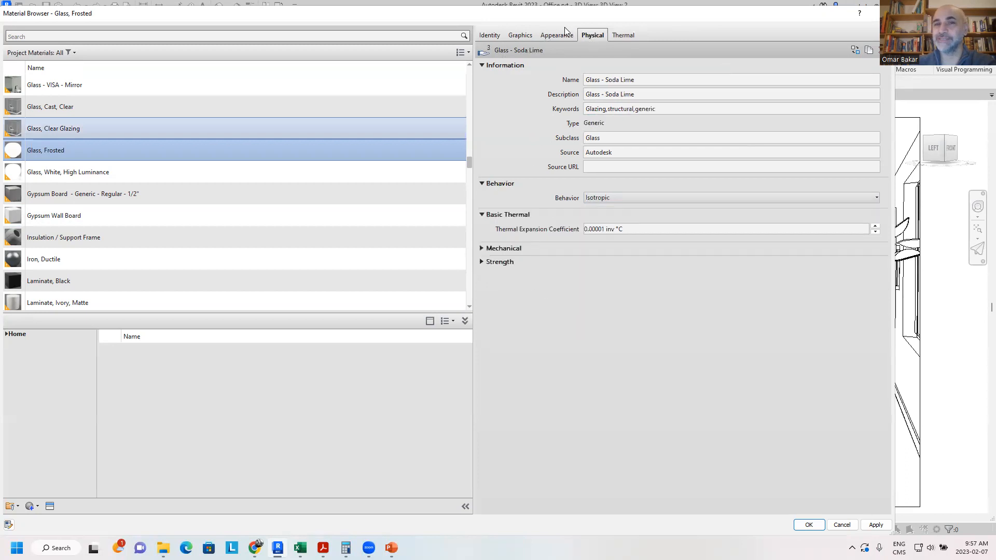
left_click(552, 35)
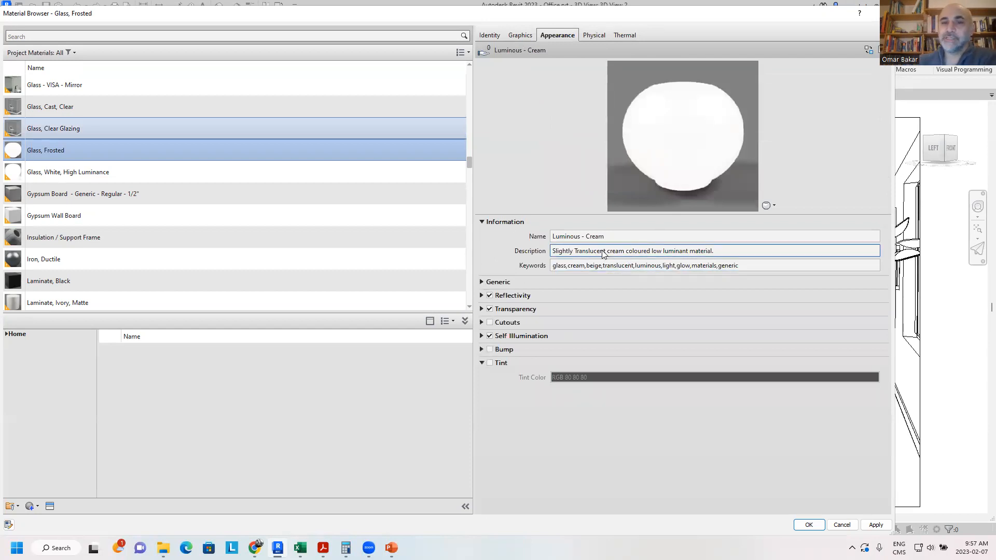
Step: Rename the appearance asset of Glass, Frosted to Luminous - Cream_OmB
left_click(564, 238)
left_click(563, 266)
left_click(568, 283)
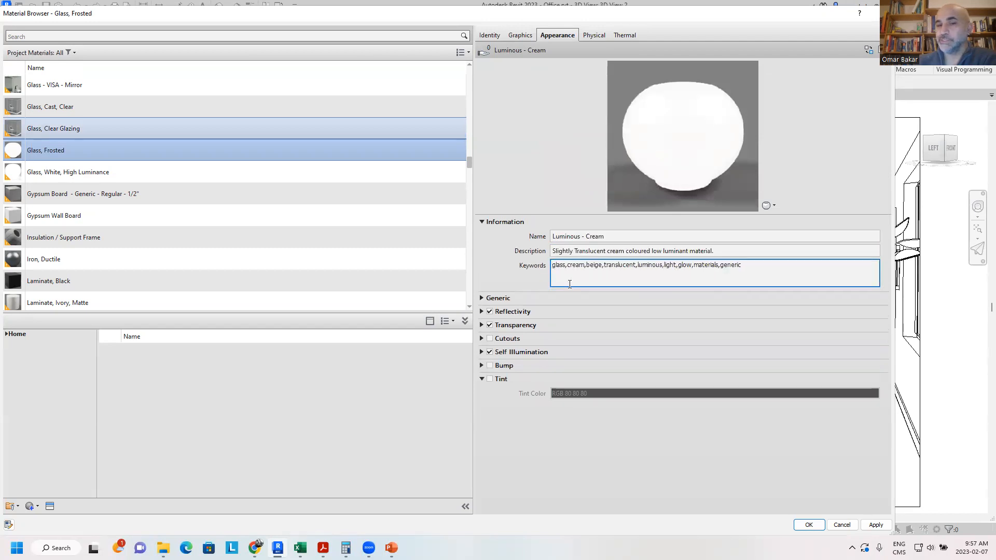
left_click(575, 238)
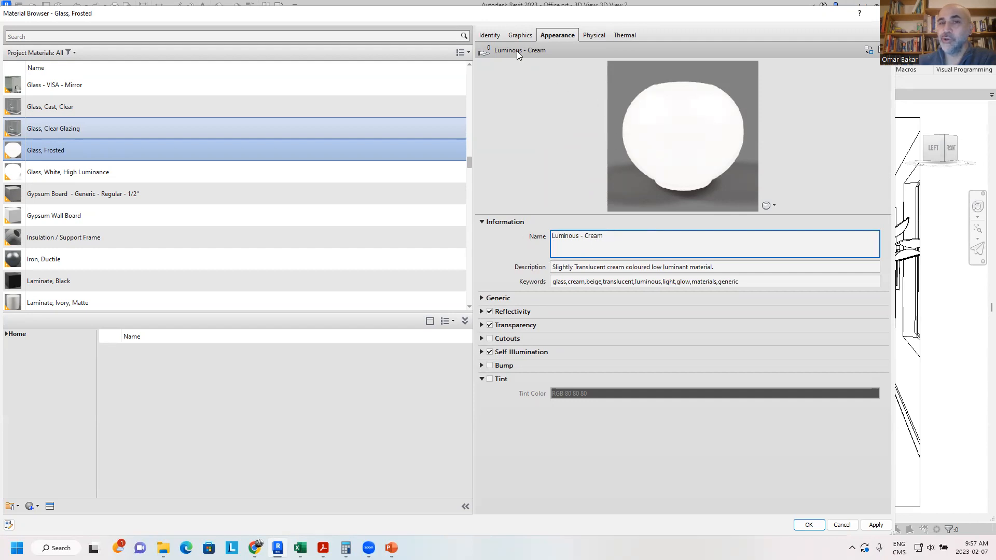
left_click(616, 243)
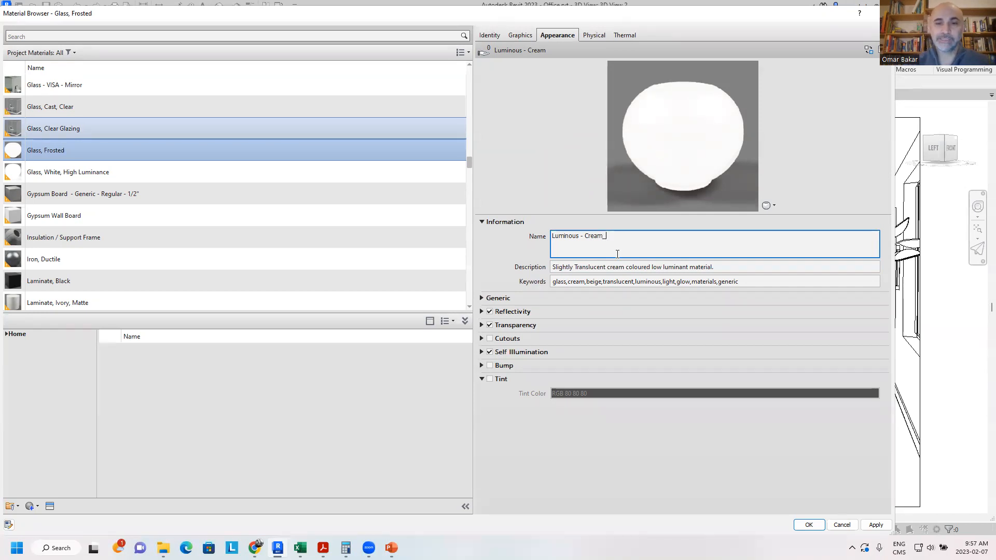
type("_OmB")
key("Return")
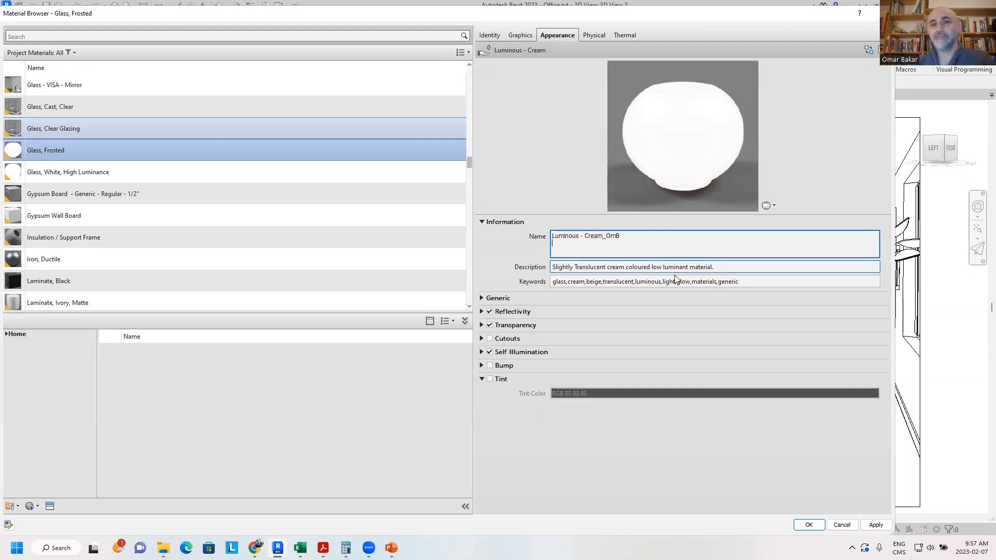
left_click(552, 463)
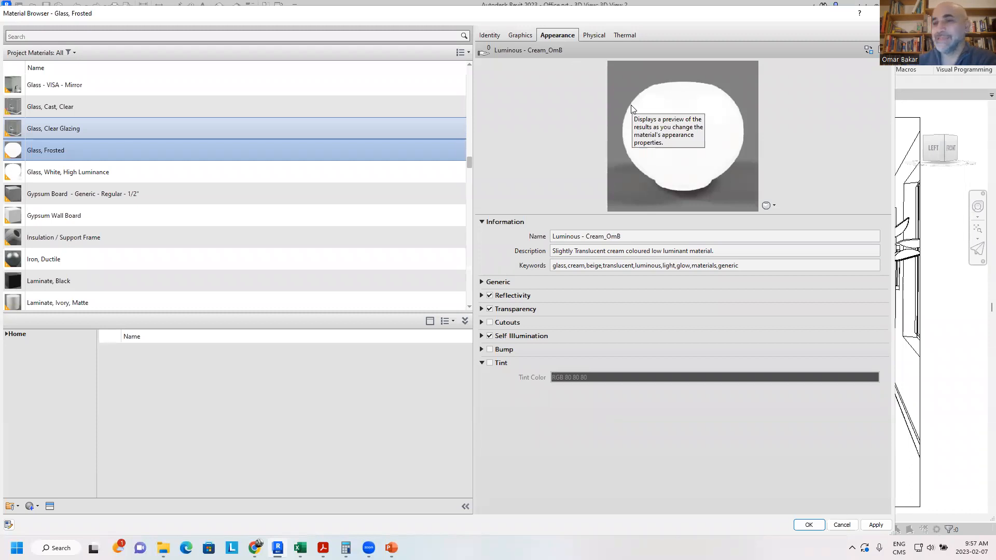
Step: Duplicate the Luminous - Cream_OmB appearance asset and rename the copy to Luminous - Cream
left_click(868, 49)
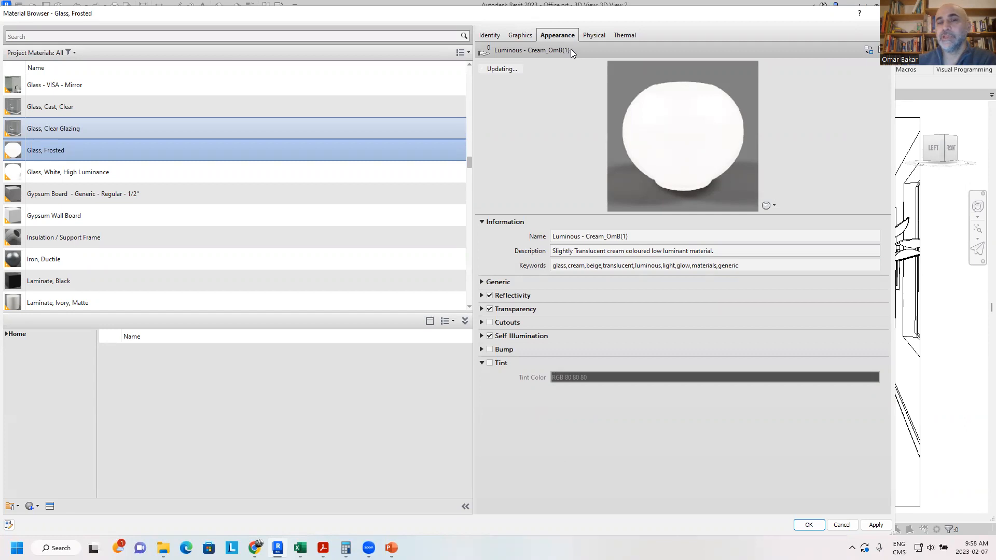
left_click(626, 238)
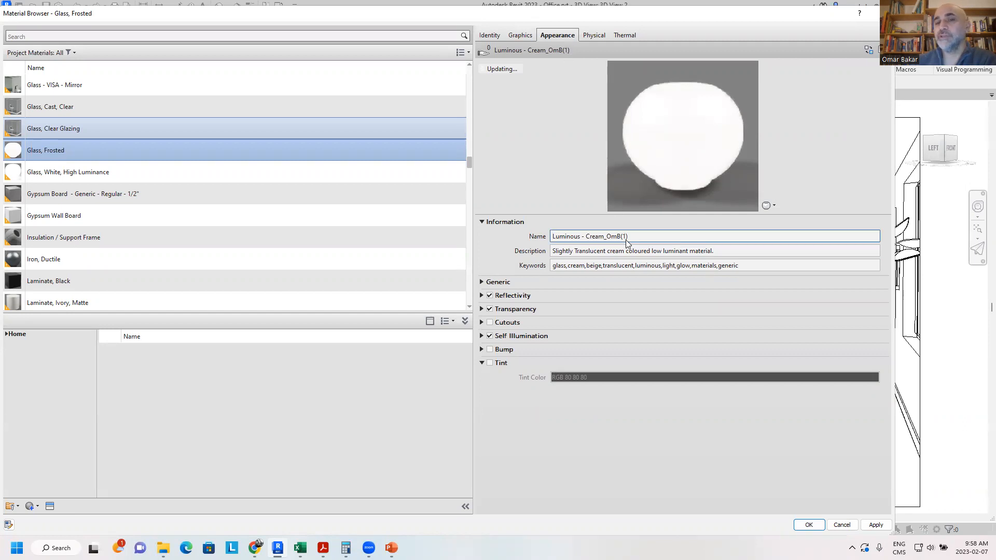
left_click_drag(630, 236, 603, 236)
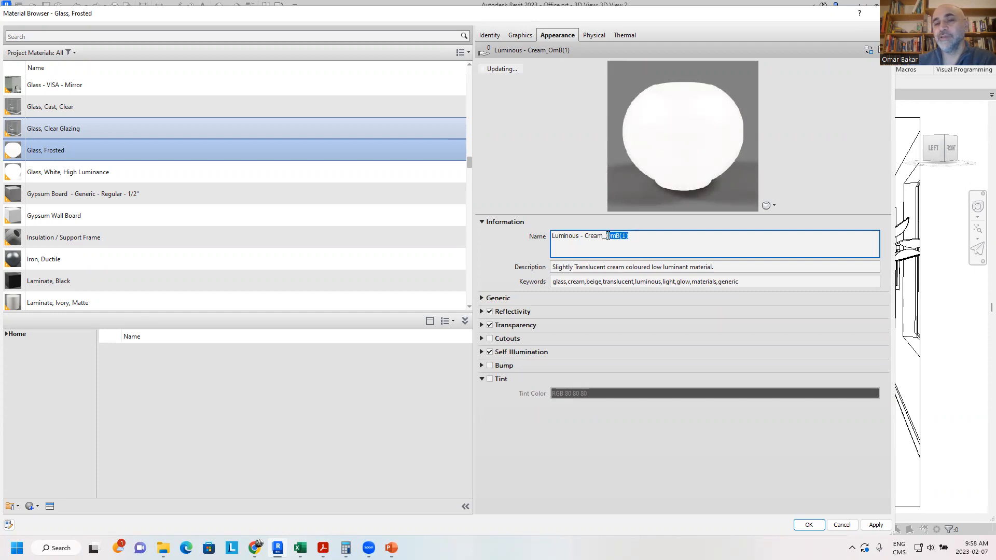
key("BackSpace")
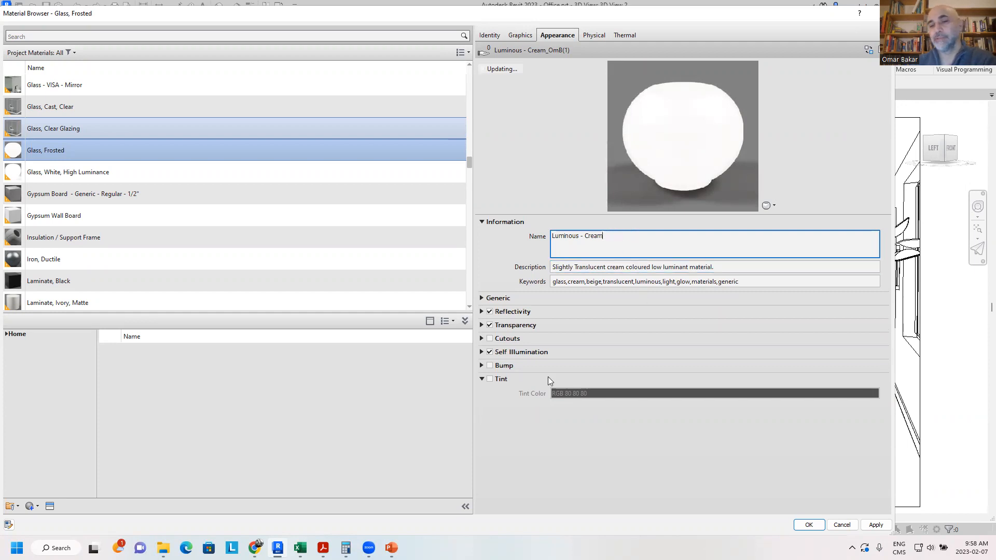
left_click(600, 266)
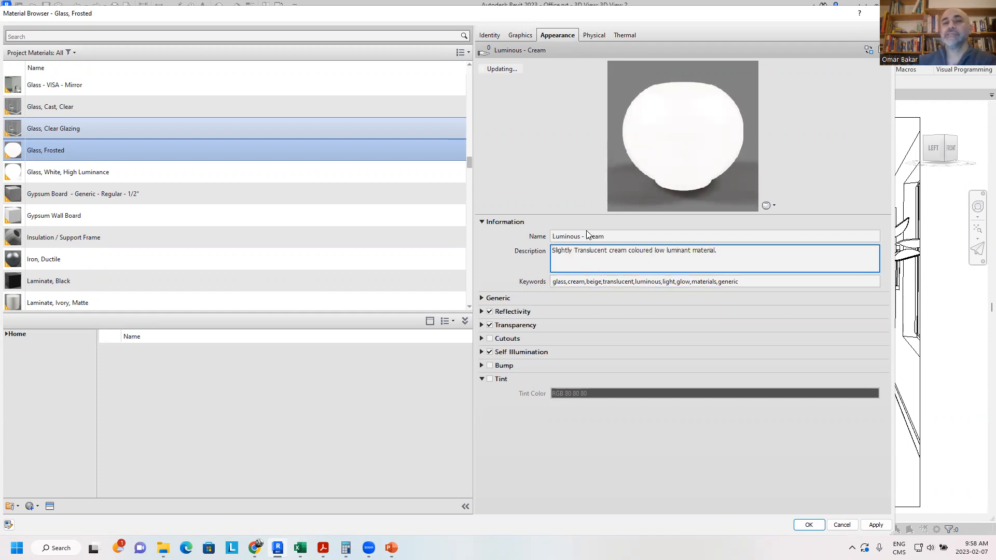
Step: Open the Asset Browser to replace the appearance asset and show the Glass category of Autodesk Physical Assets
left_click(869, 50)
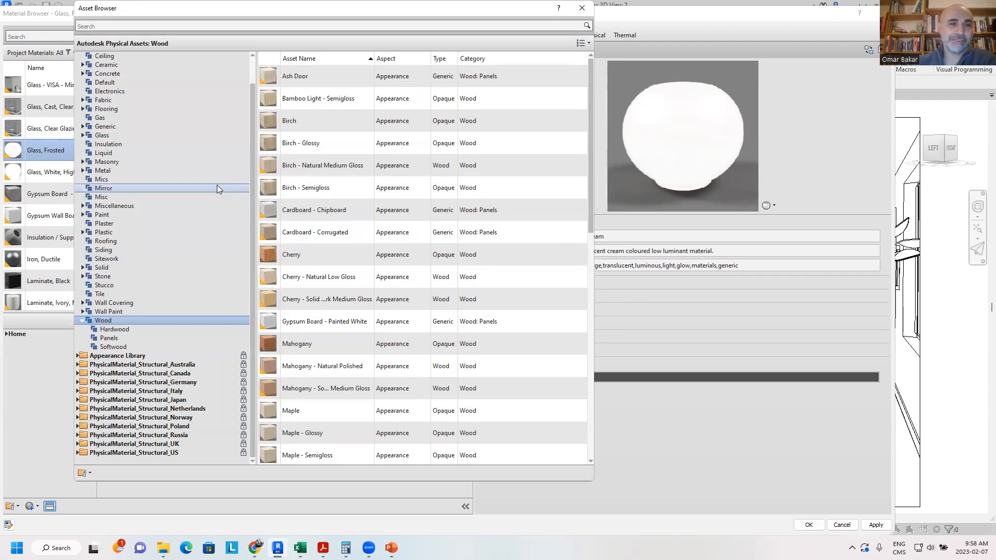
scroll(228, 200, "up", 1)
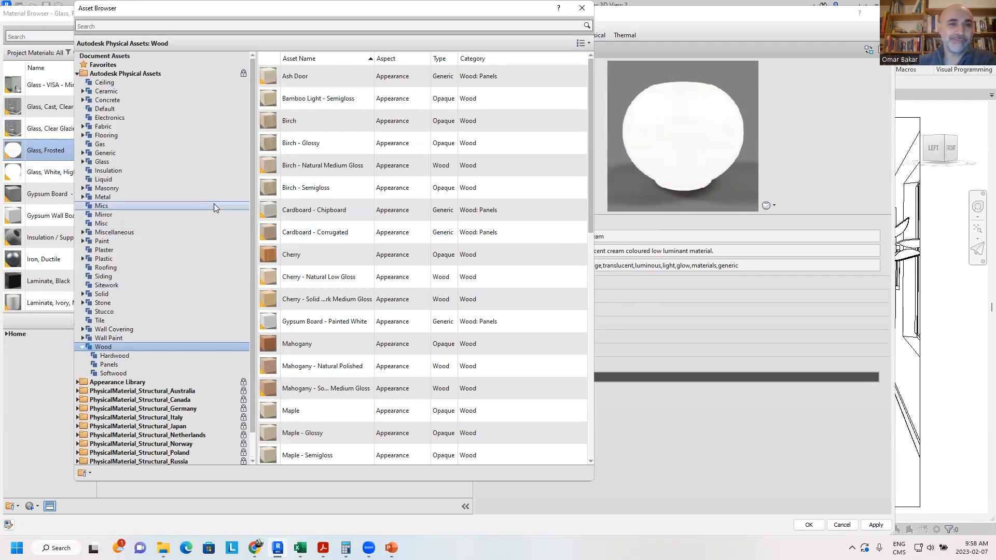
left_click(100, 162)
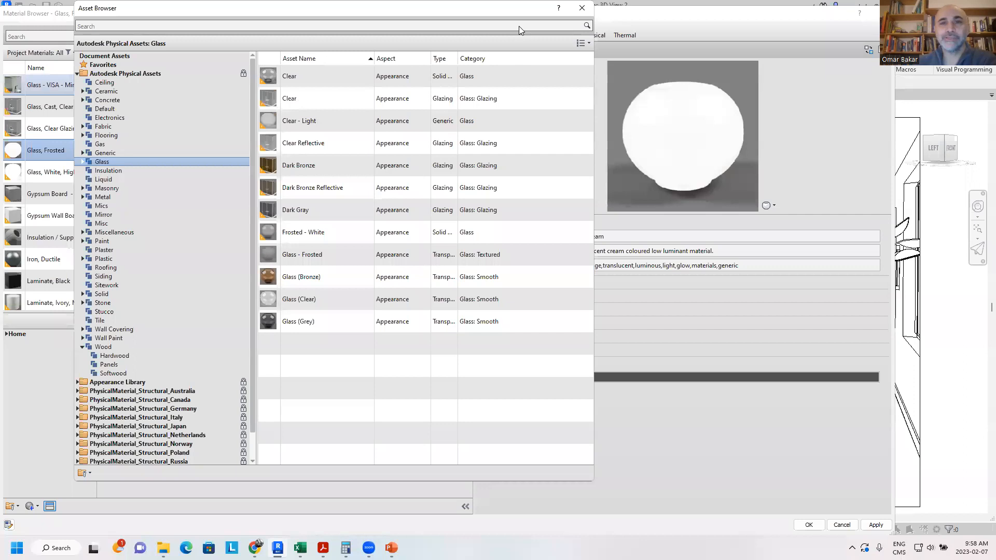
left_click_drag(515, 8, 519, 41)
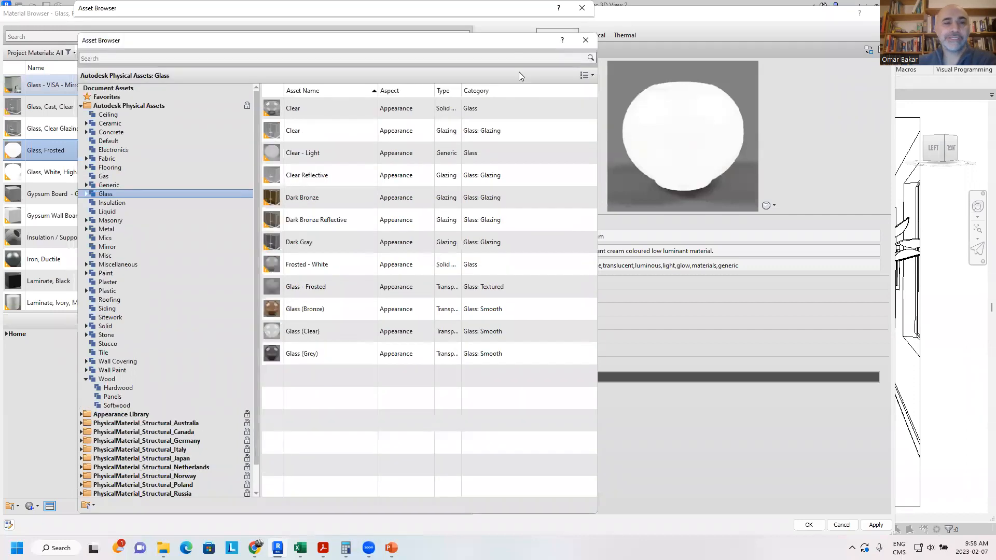
Step: Expand the Glass category and look through its Textured, Smooth and Glazing subcategories before returning to the full Glass list
double_click(105, 194)
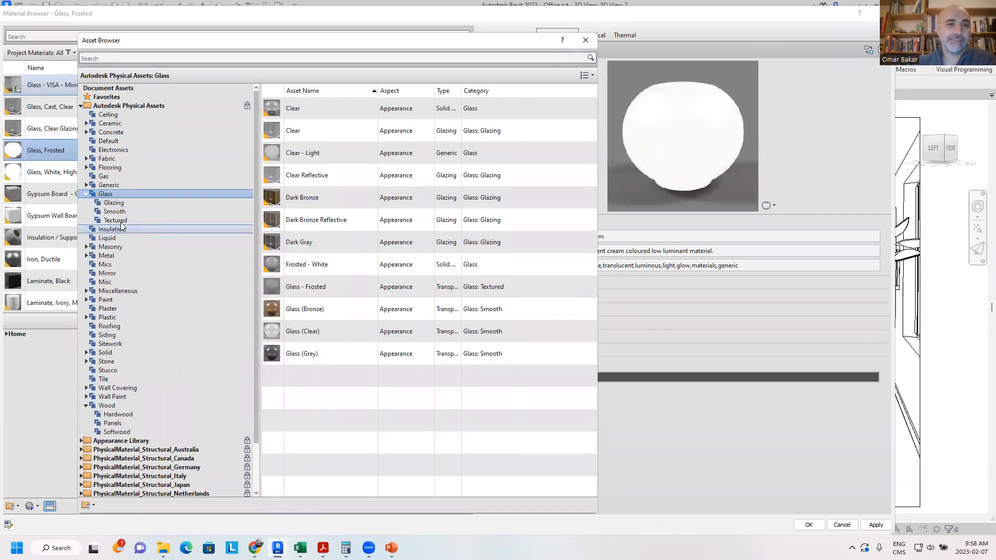
left_click(120, 221)
left_click(118, 211)
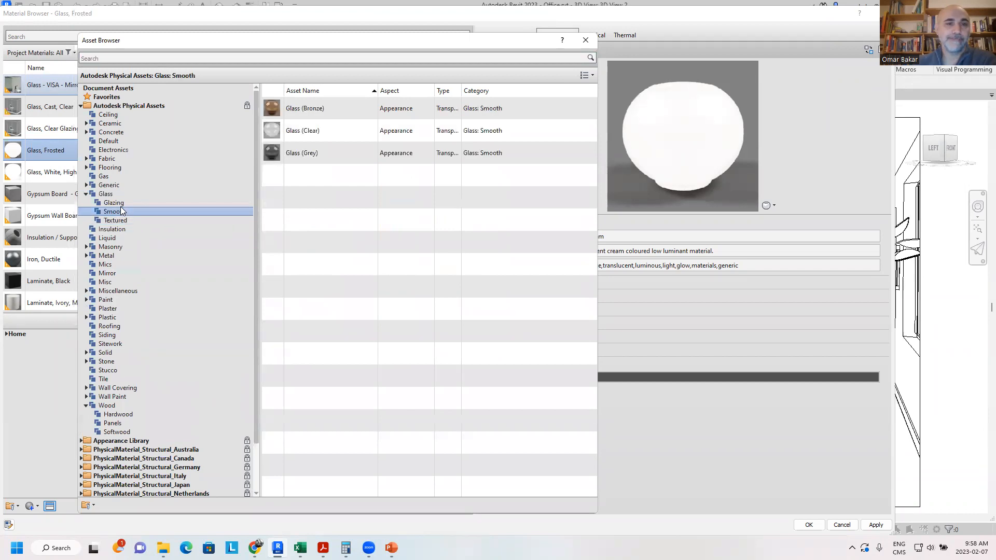
left_click(119, 203)
left_click(105, 195)
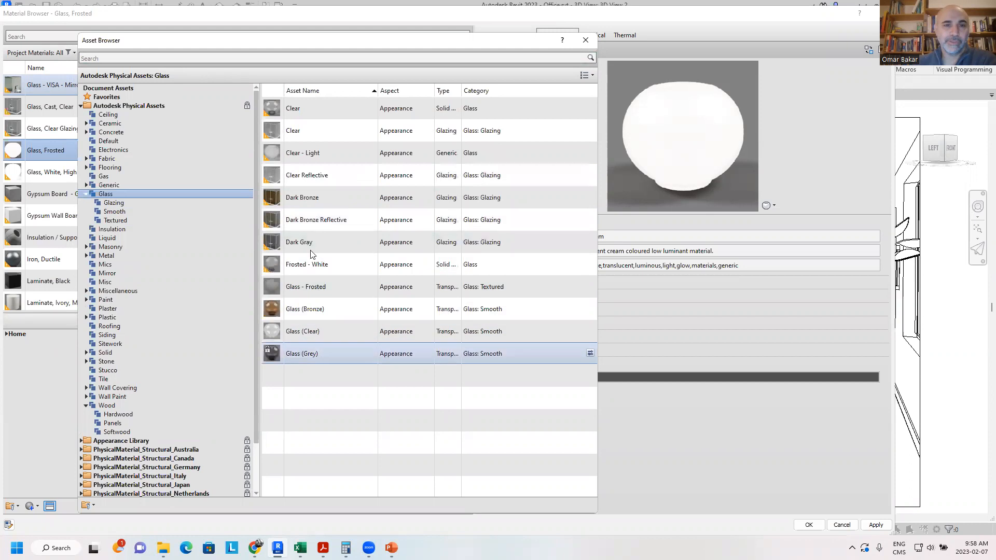
Step: Collapse the current Glass category, expand the Appearance Library and show its Glass assets
left_click(87, 194)
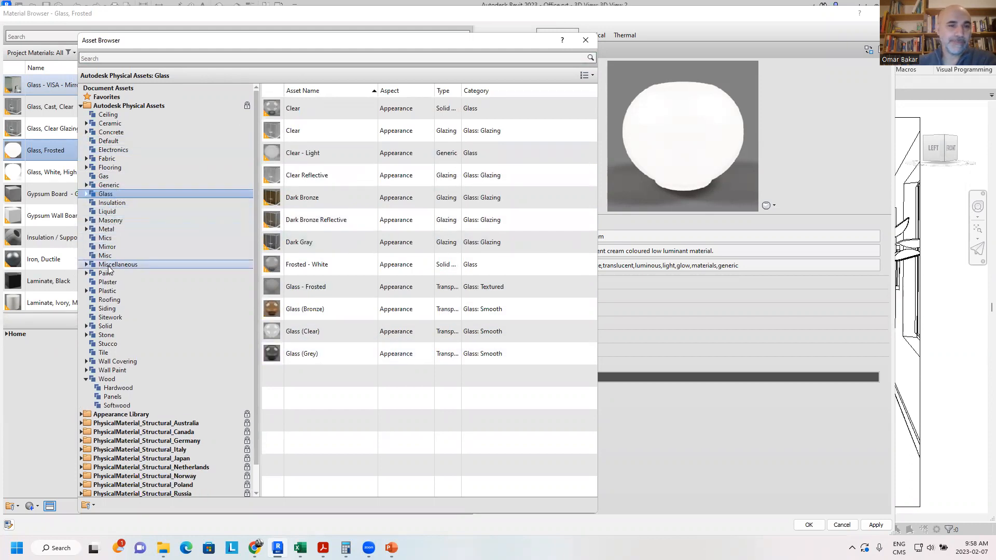
left_click(128, 414)
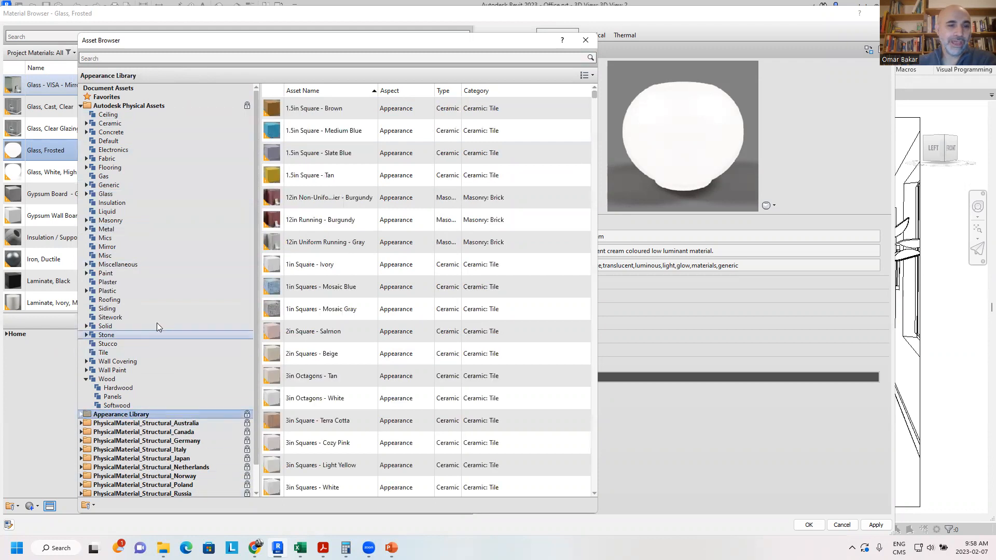
left_click(82, 415)
scroll(131, 350, "down", 2)
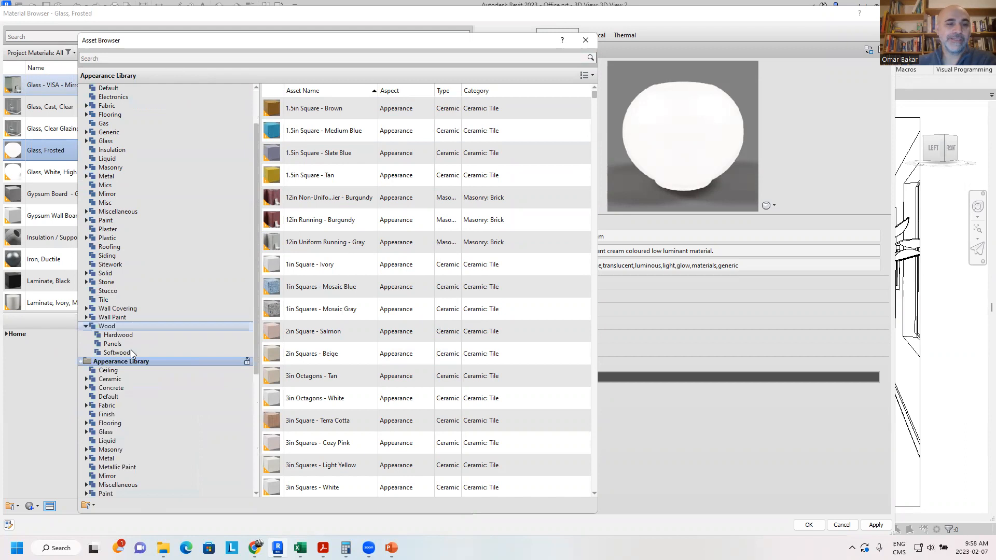
scroll(131, 349, "down", 6)
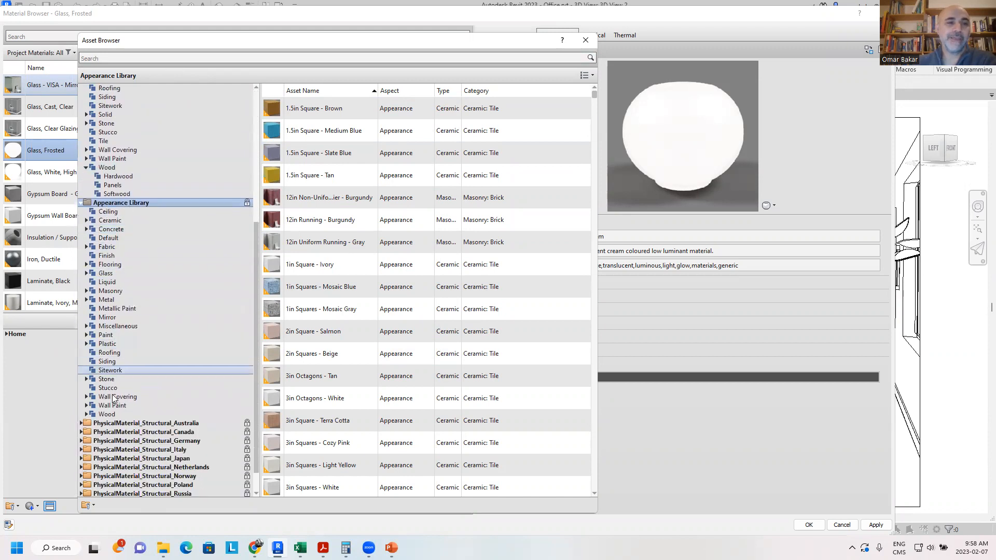
left_click(107, 274)
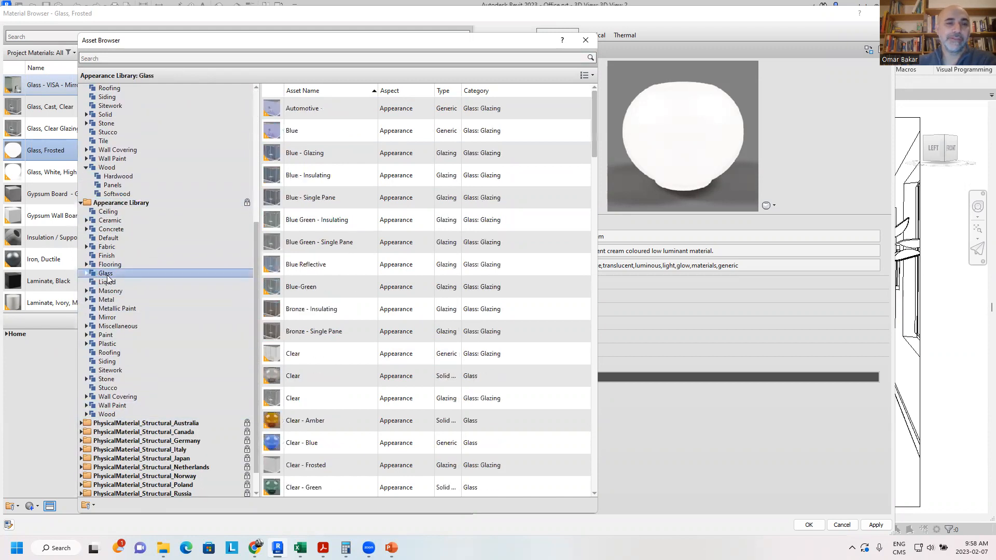
Step: Replace the current appearance asset with Luminous - Cream from the Appearance Library and close the Asset Browser
left_click_drag(594, 152, 577, 458)
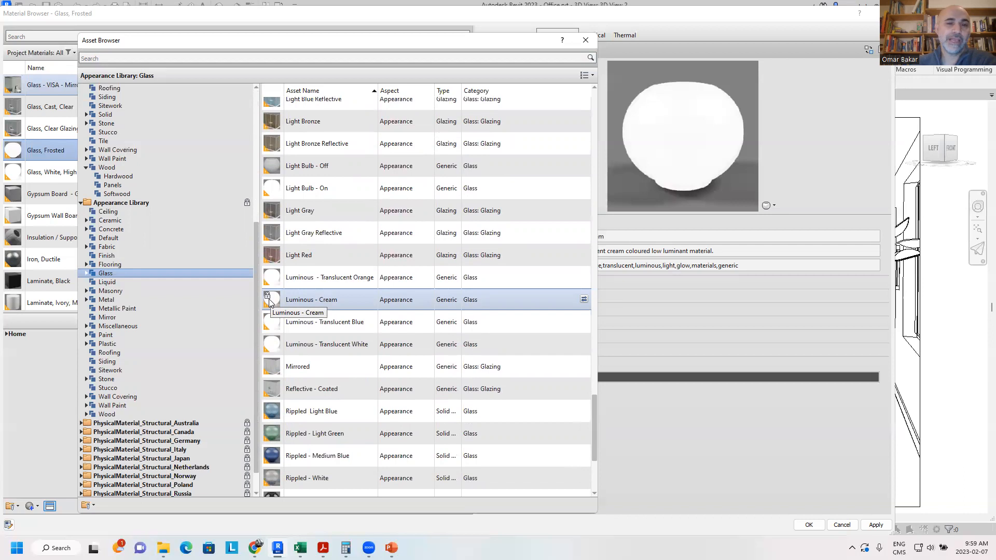
left_click(583, 300)
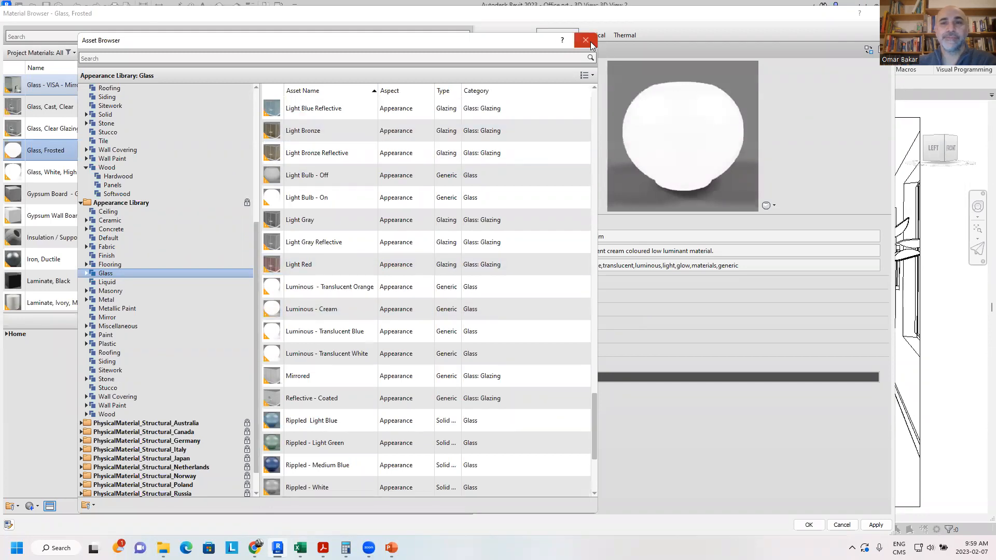
left_click(585, 40)
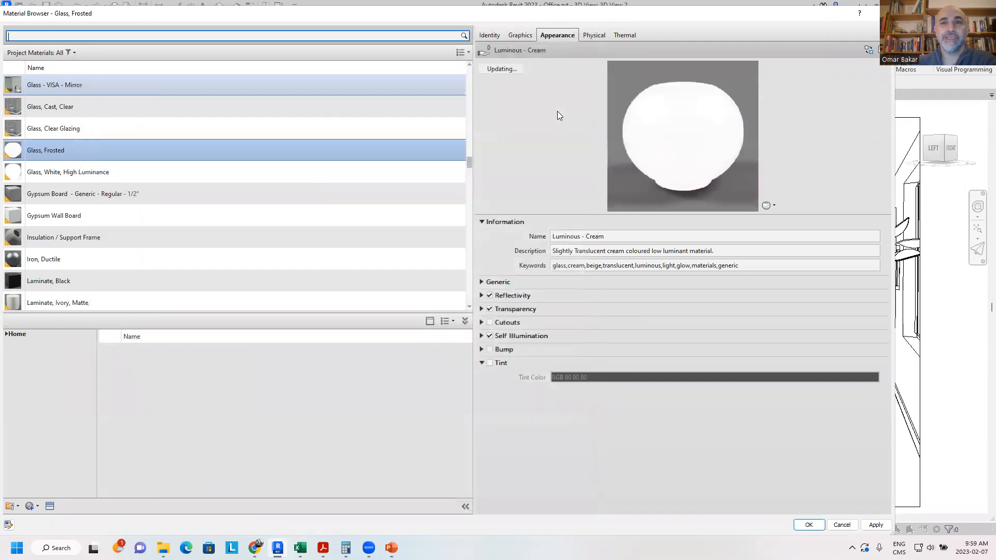
Step: Rename the replaced appearance asset to Luminous - Cream_omB
left_click(605, 236)
left_click_drag(603, 236, 630, 235)
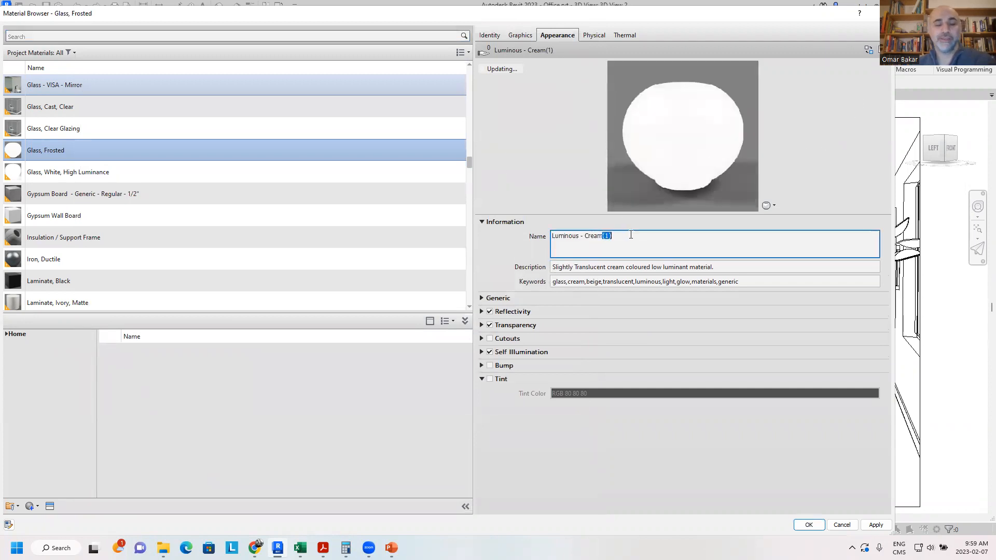
type("_omB")
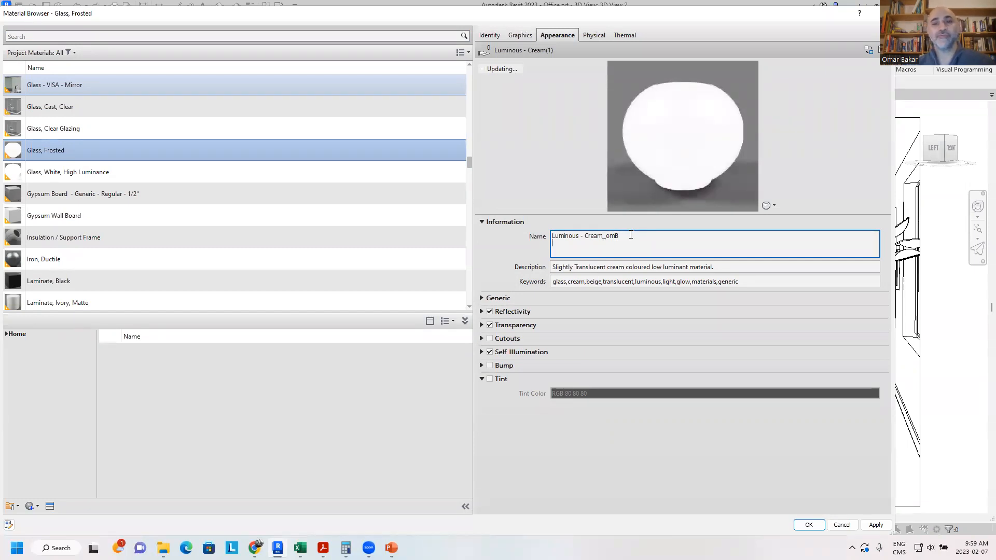
left_click(590, 268)
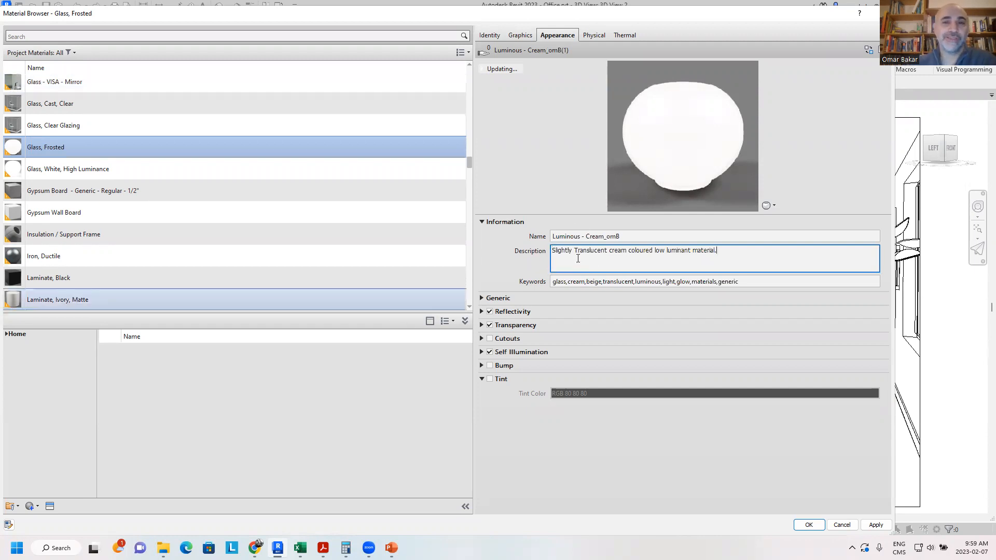
left_click(628, 234)
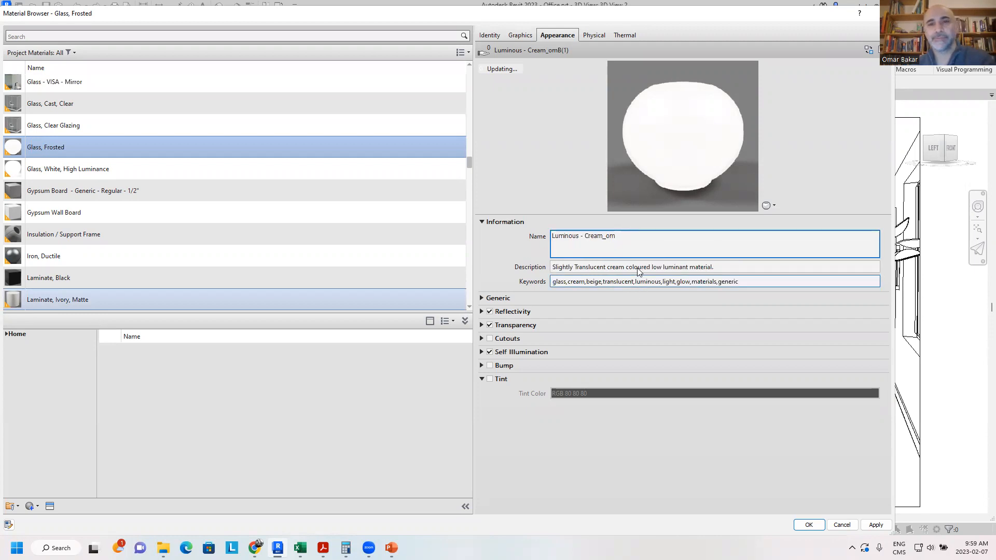
type("B")
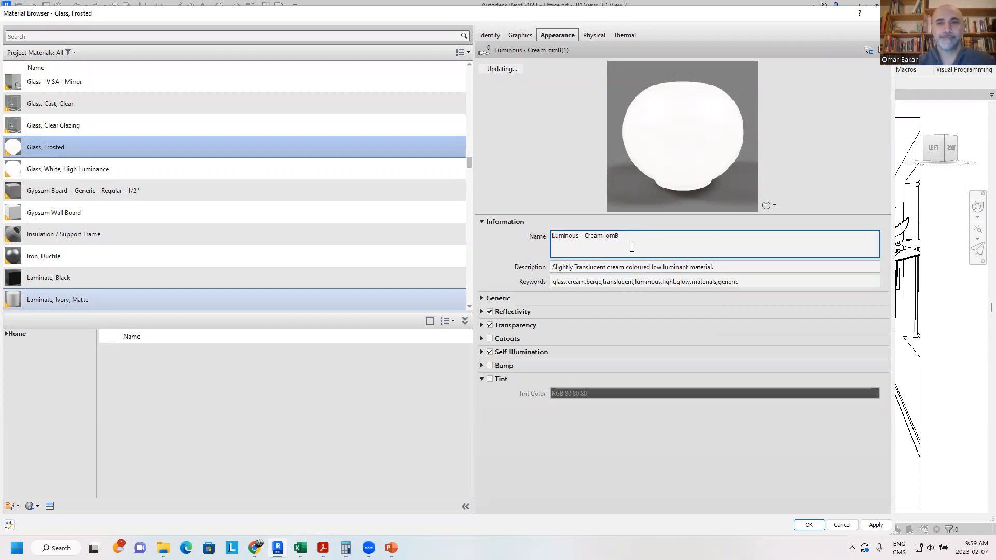
left_click(640, 266)
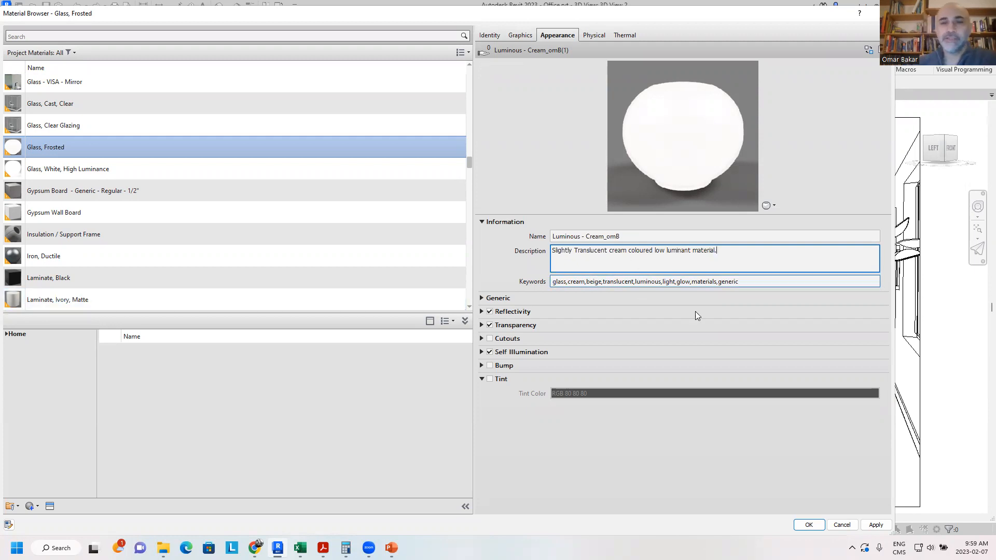
Step: Collapse the asset's Information section and set its Generic color to a blue of RGB 31 60 173
left_click(483, 300)
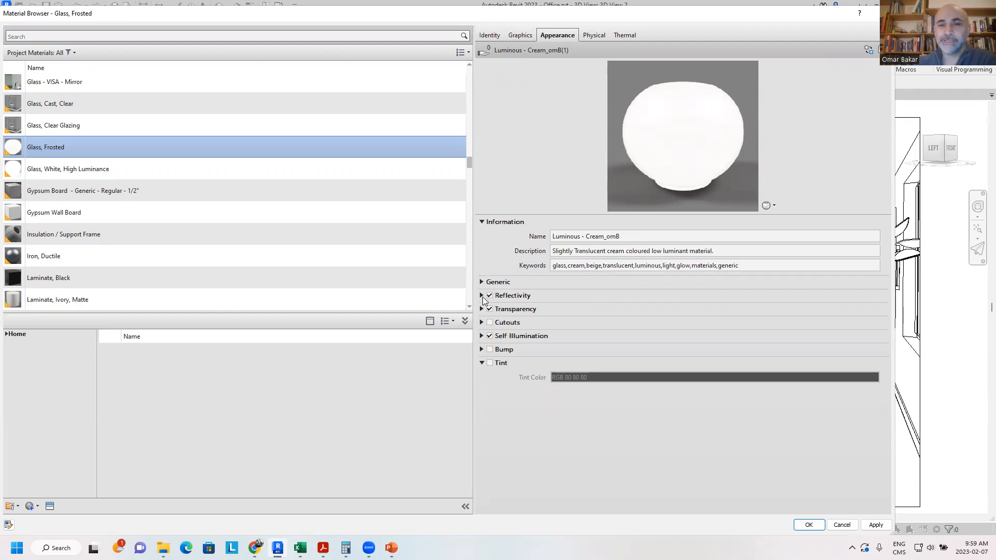
left_click(482, 222)
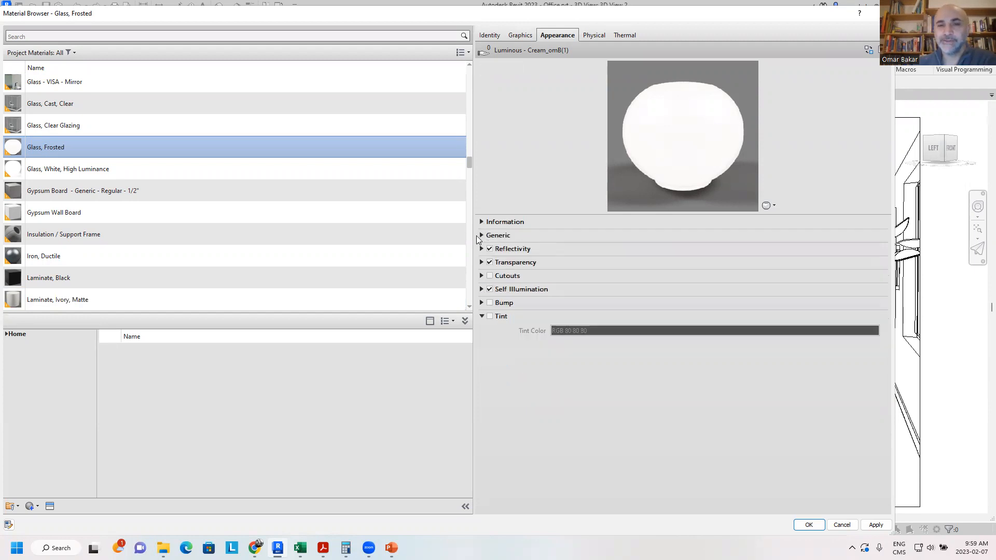
left_click(482, 235)
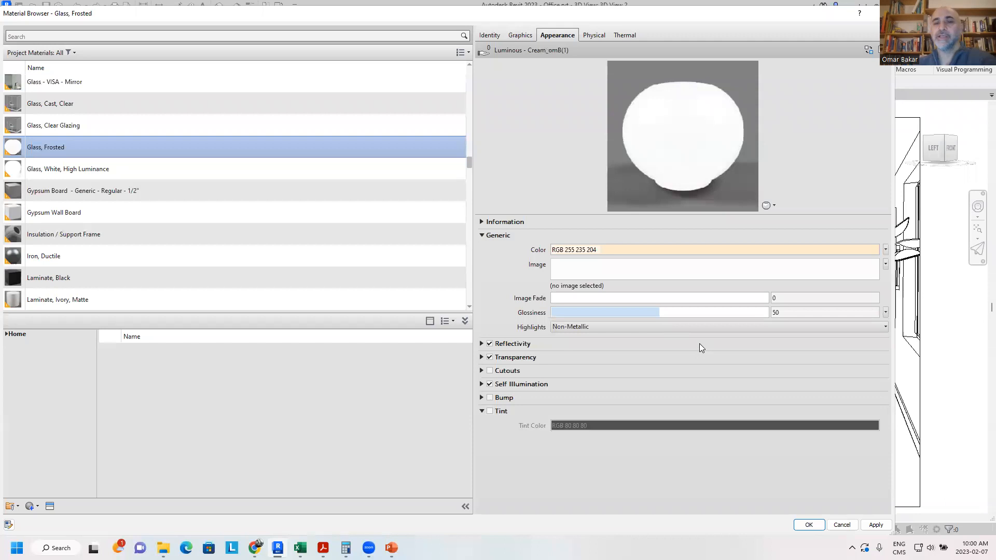
left_click(630, 249)
left_click(514, 226)
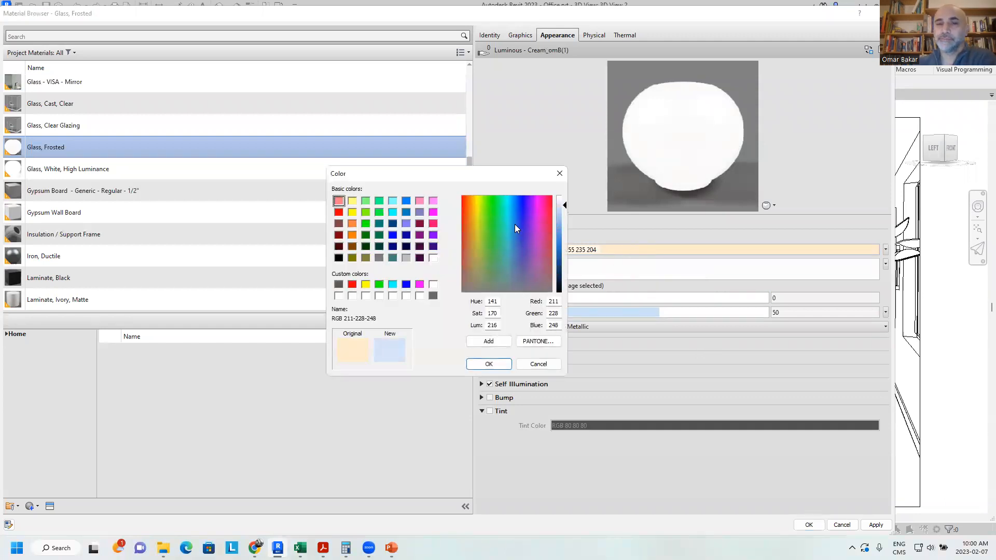
left_click(559, 254)
left_click(497, 364)
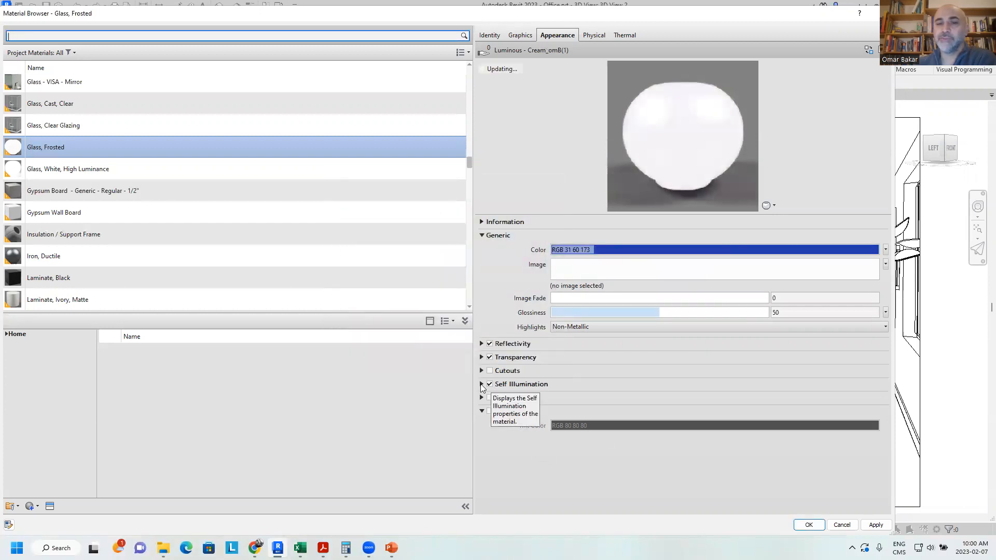
Step: Set the Self Illumination luminance of the asset to 100
left_click(795, 428)
left_click(799, 413)
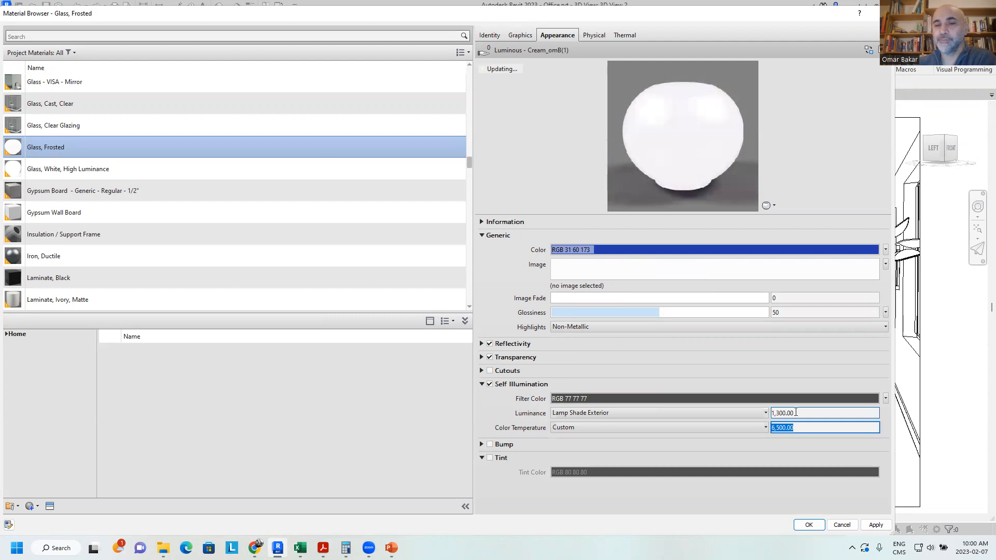
type("100")
key("Return")
left_click(809, 427)
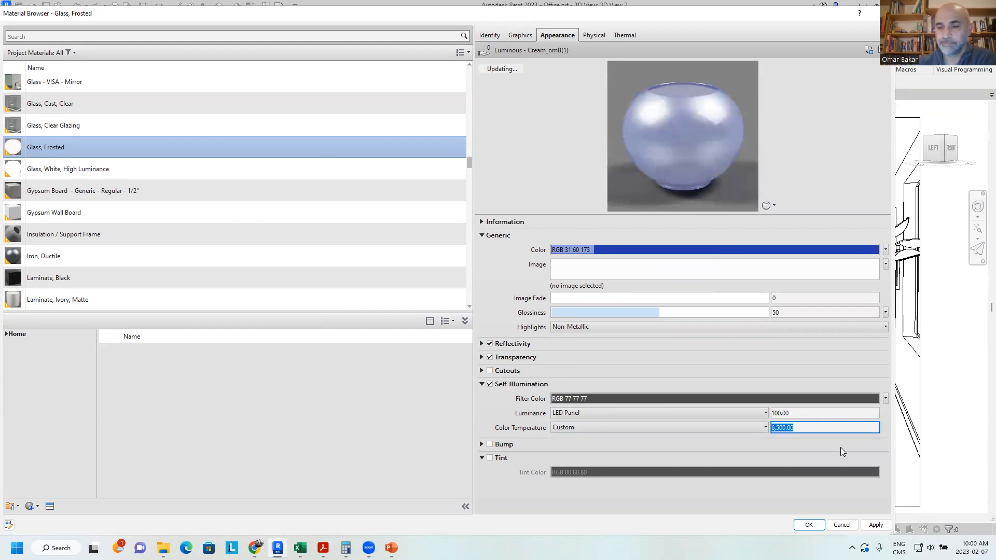
left_click(848, 149)
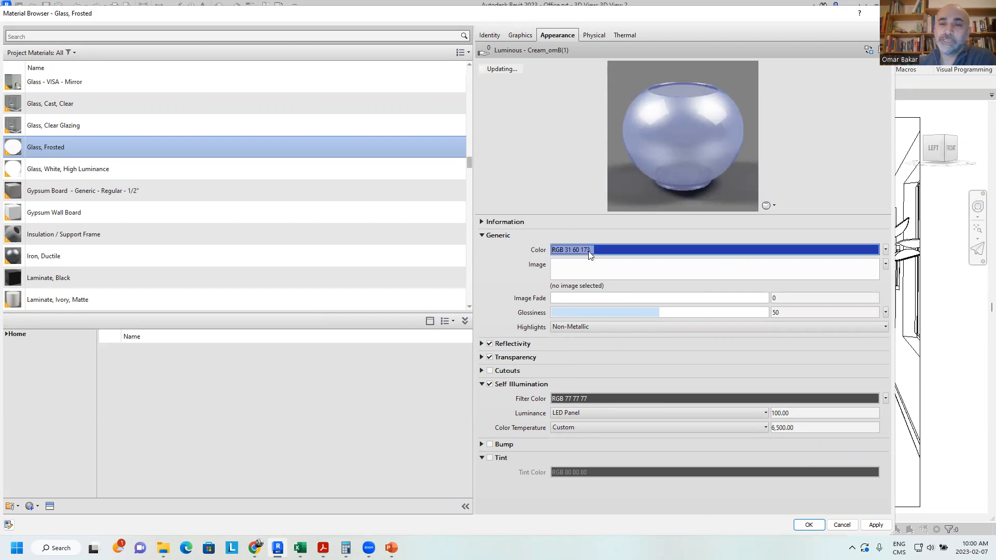
Step: Assign Finishes.Masonry Flooring.Marble.Rose.png from the Mats folder as the Generic image
left_click(575, 277)
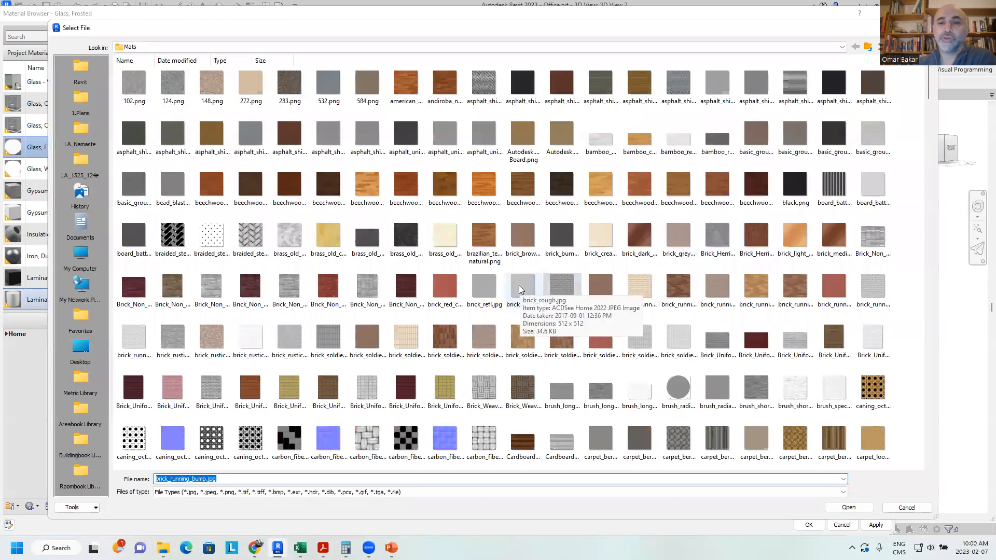
scroll(518, 286, "down", 8)
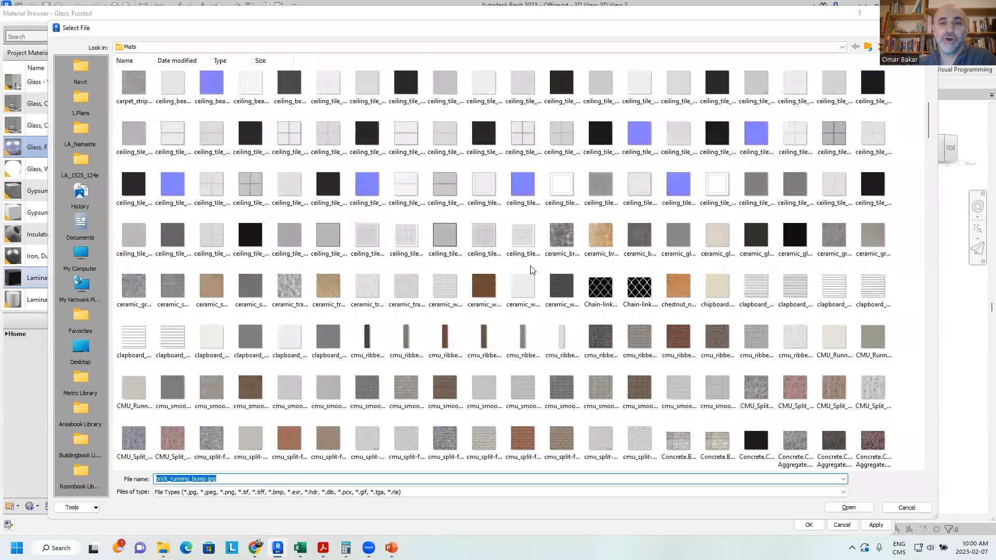
scroll(639, 294, "down", 8)
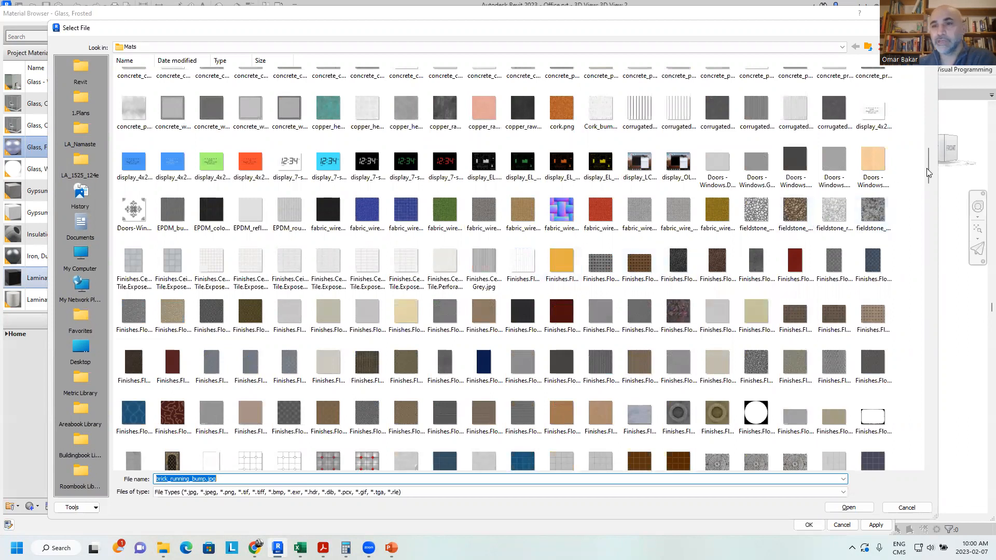
left_click_drag(929, 164, 928, 199)
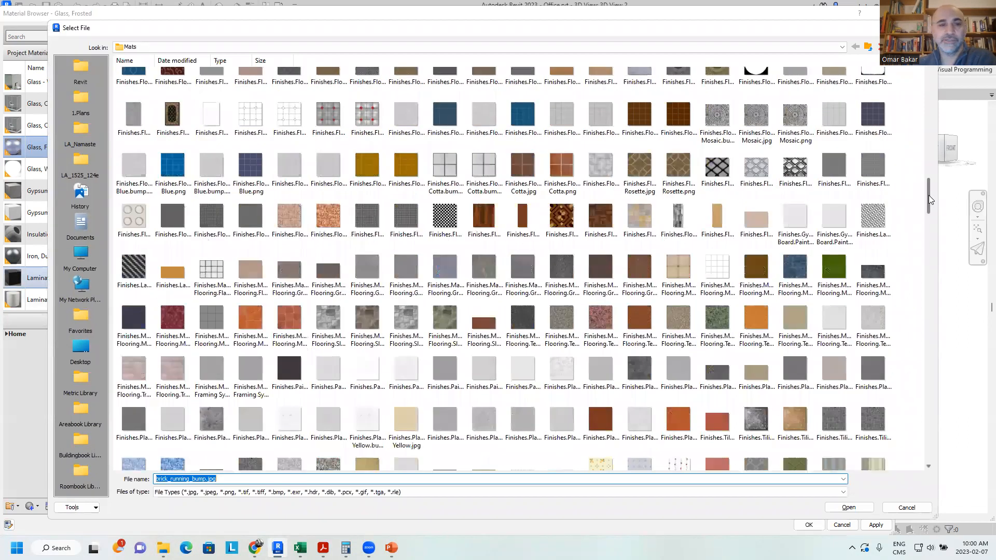
left_click(288, 316)
left_click(848, 509)
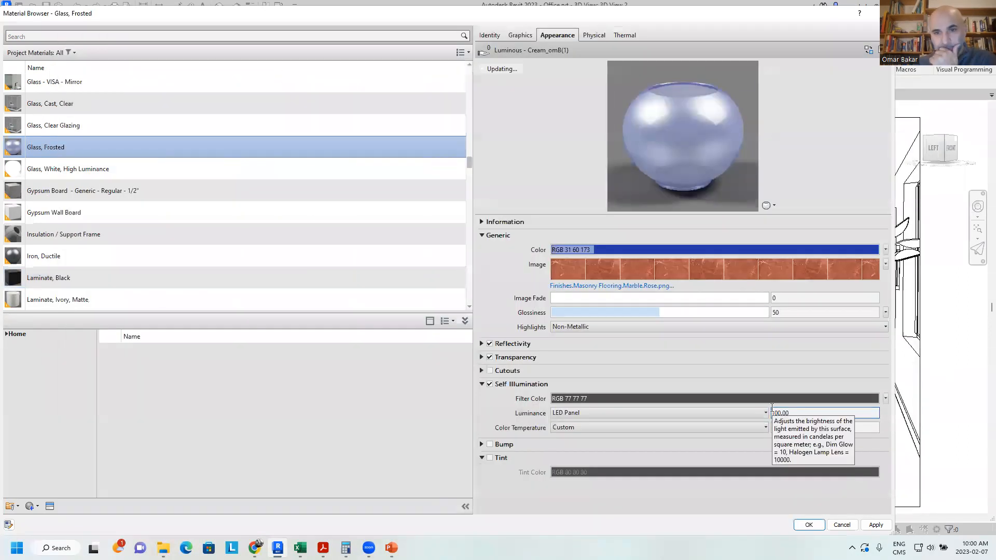
Step: Turn off Transparency and try Image Fade values of 100, 49 and 0 to compare the color and image blend
left_click(489, 358)
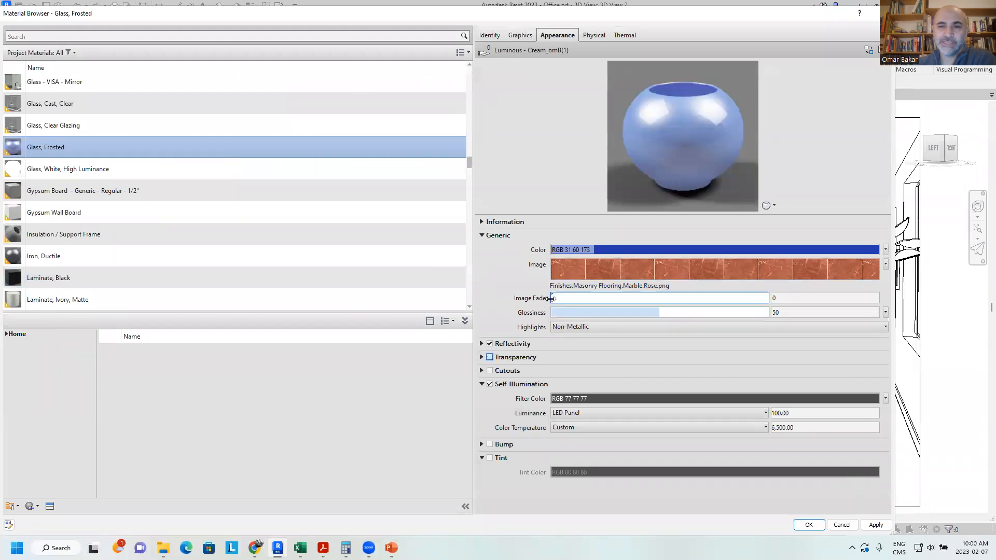
left_click_drag(552, 299, 768, 298)
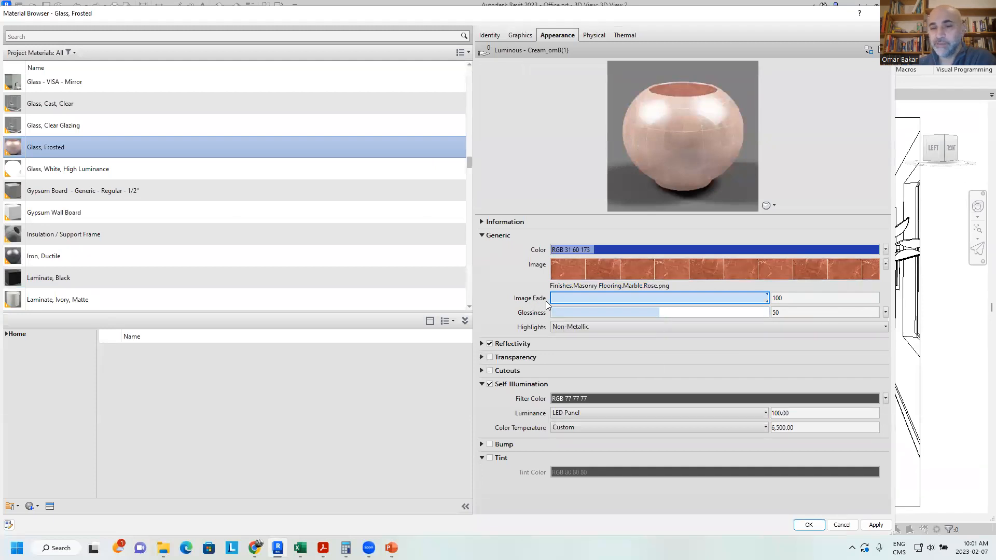
left_click_drag(765, 298, 651, 299)
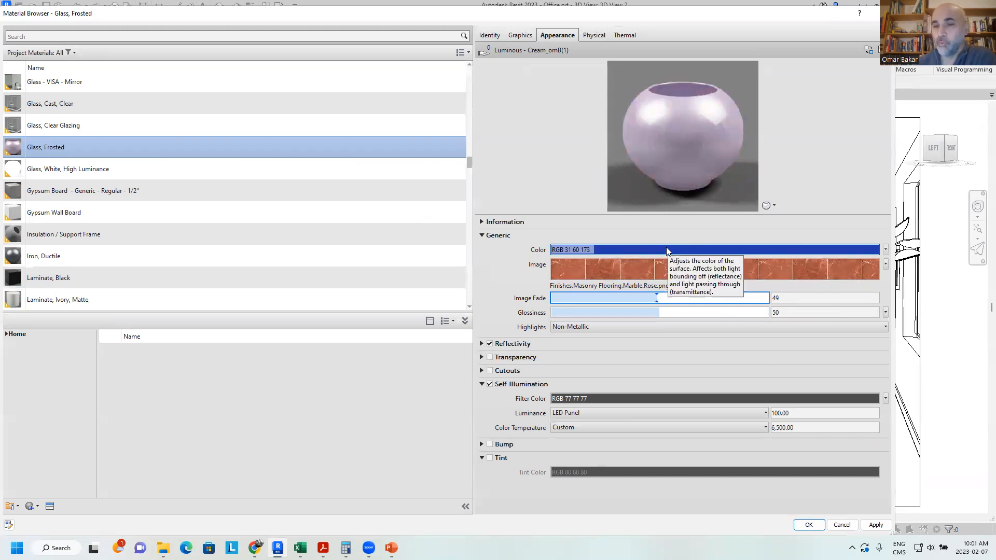
mouse_move(660, 273)
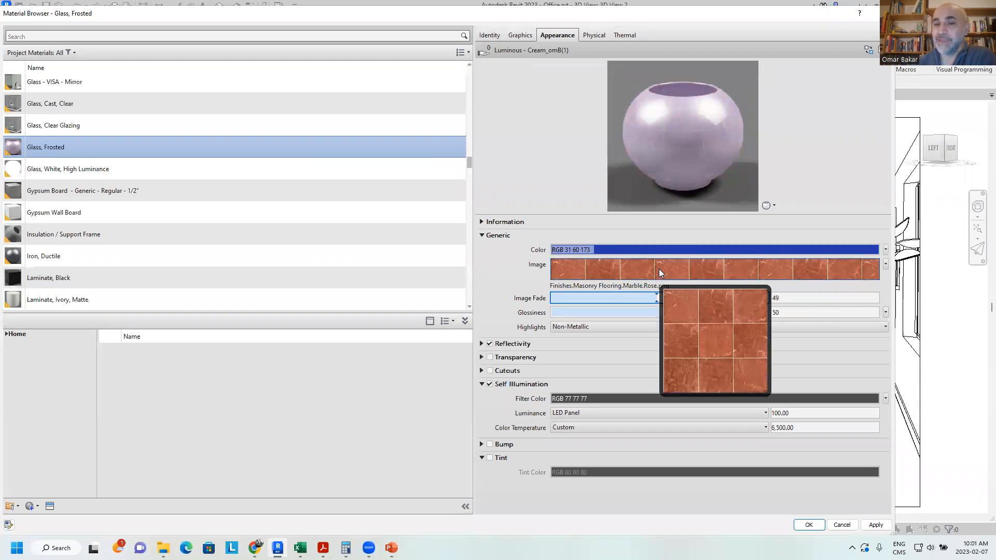
left_click_drag(653, 299, 551, 304)
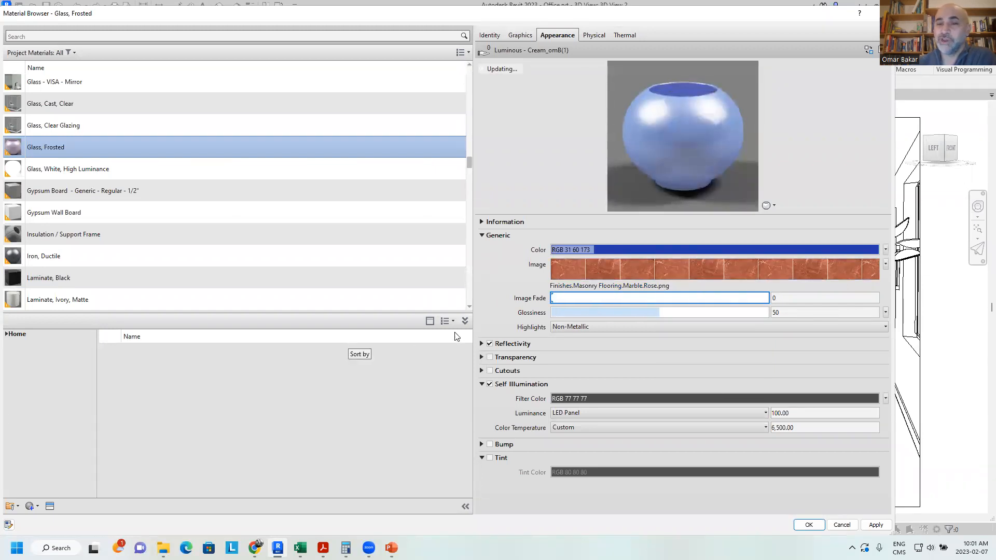
Step: Set the Generic Image Fade to 100 and turn Transparency back on, leaving its settings collapsed
left_click_drag(553, 299, 895, 302)
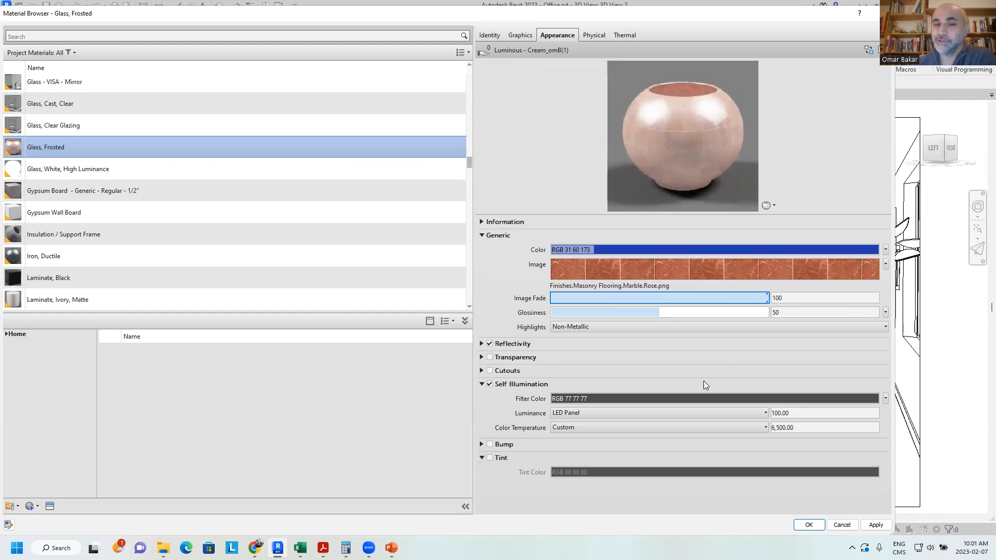
left_click(489, 357)
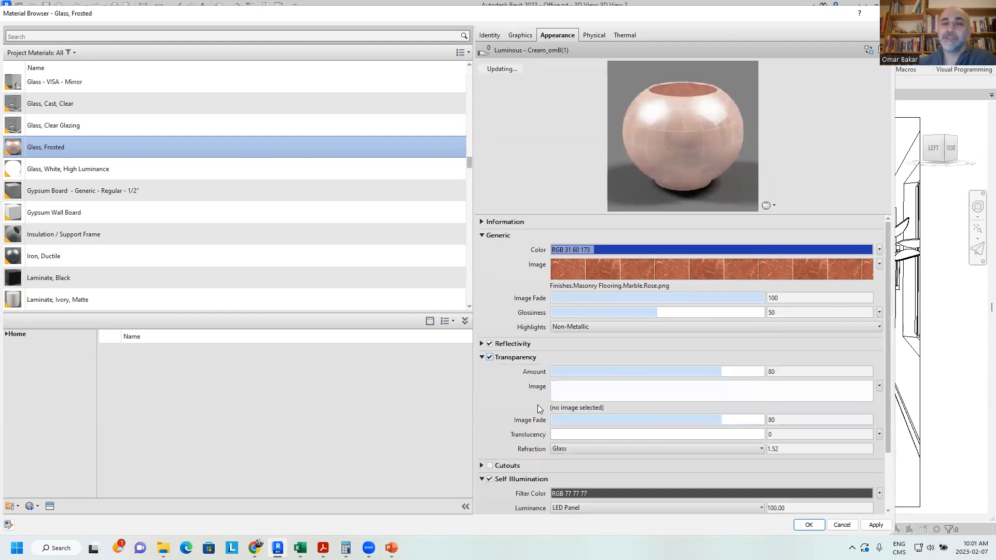
left_click(481, 358)
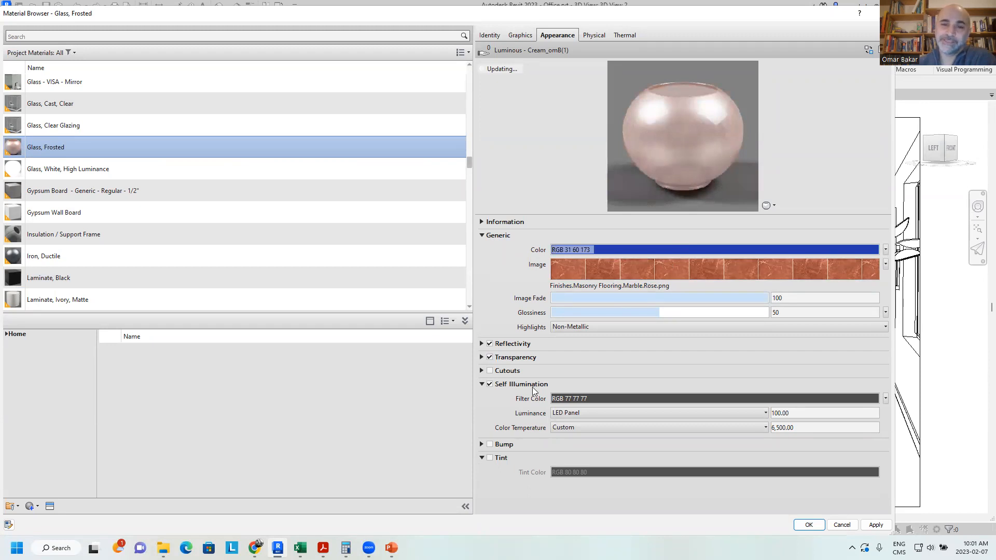
Step: Turn off Transparency and set the sample size of the marble image texture to 1000 mm wide and 1000 mm high
left_click(490, 358)
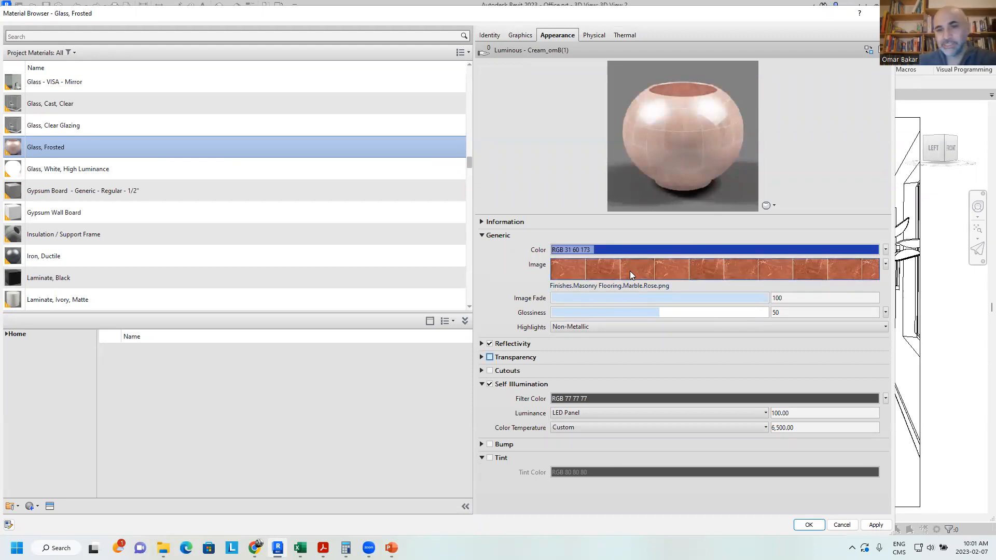
mouse_move(639, 271)
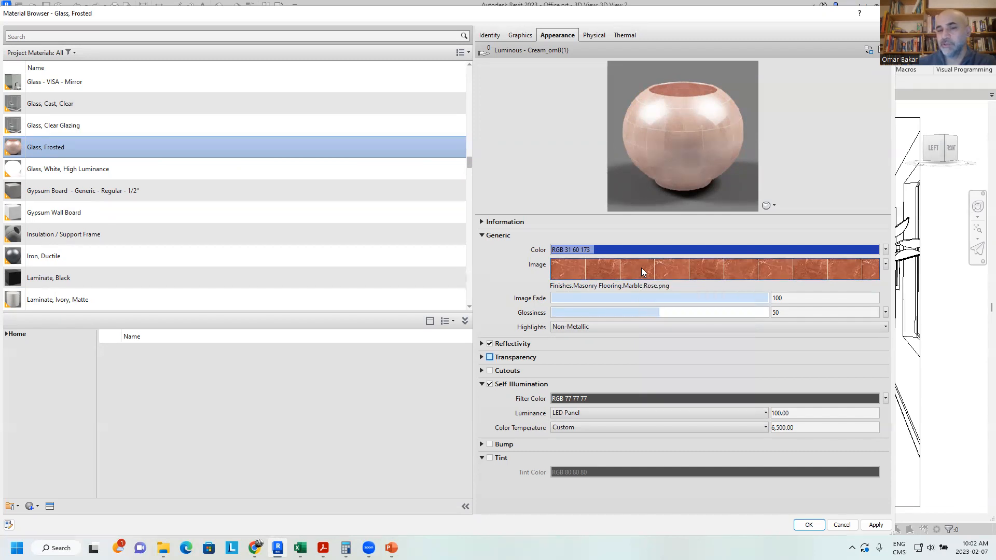
left_click(641, 268)
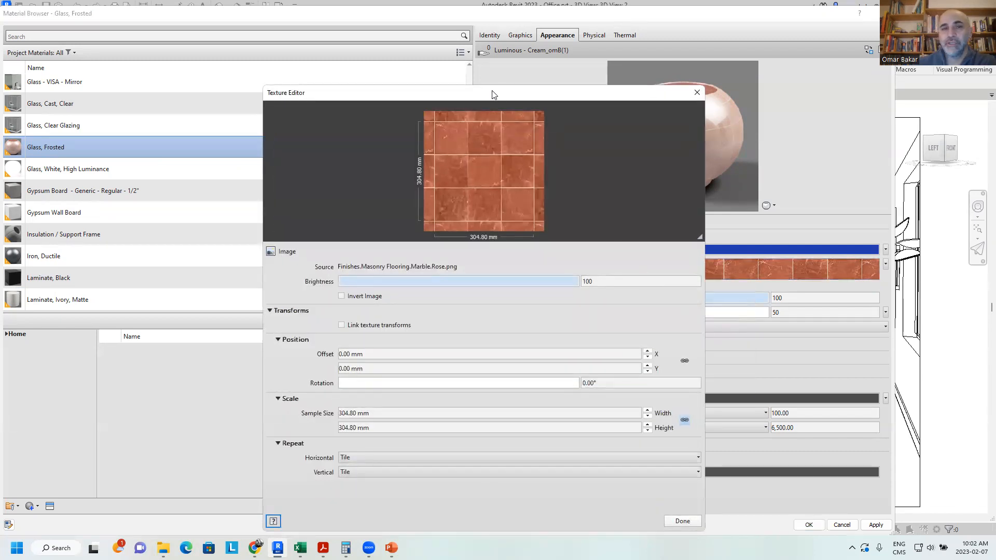
left_click_drag(497, 99, 445, 30)
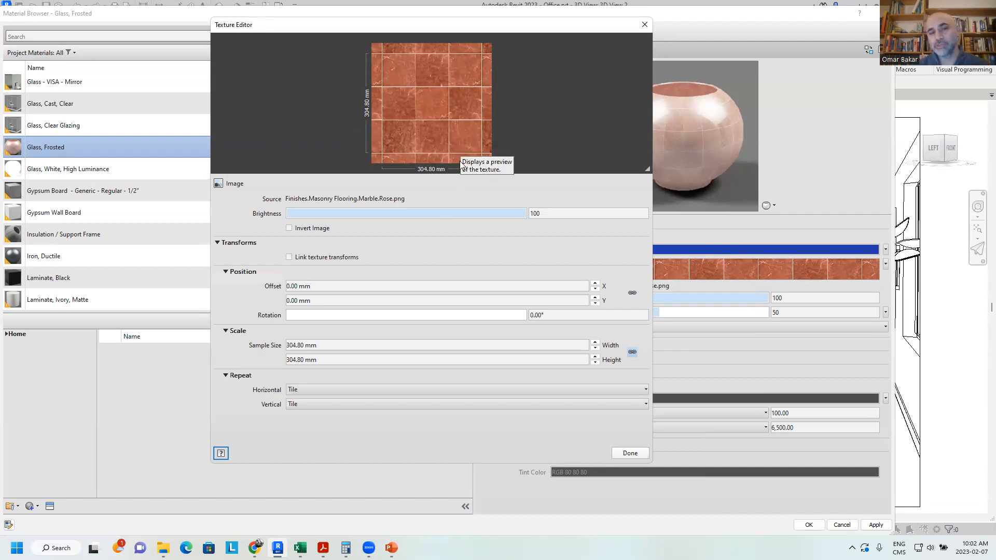
left_click(303, 345)
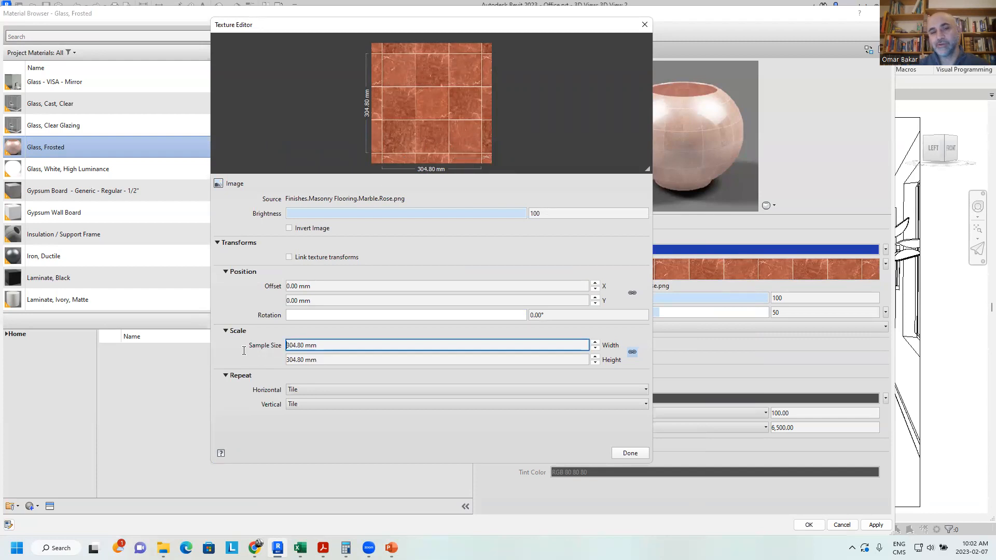
double_click(305, 345)
type("100")
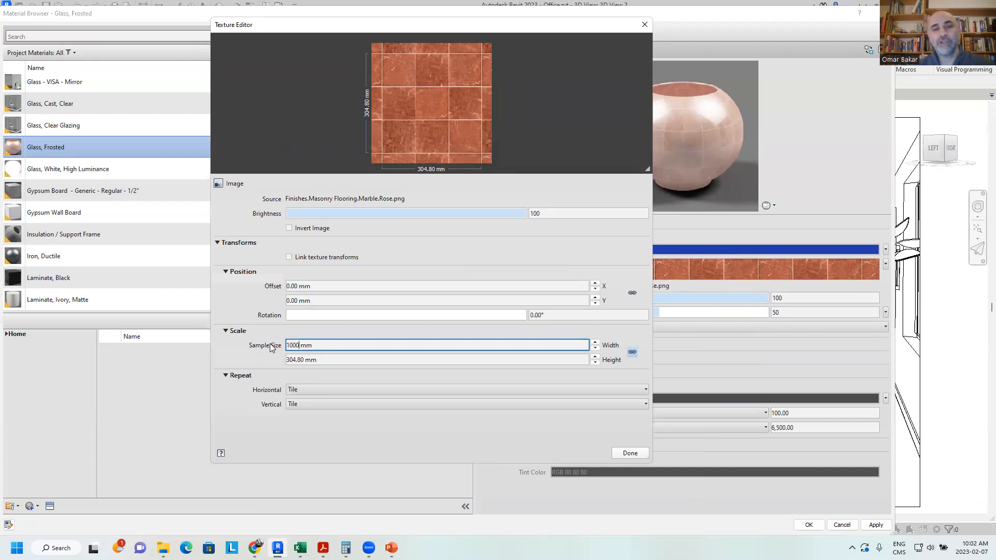
double_click(305, 361)
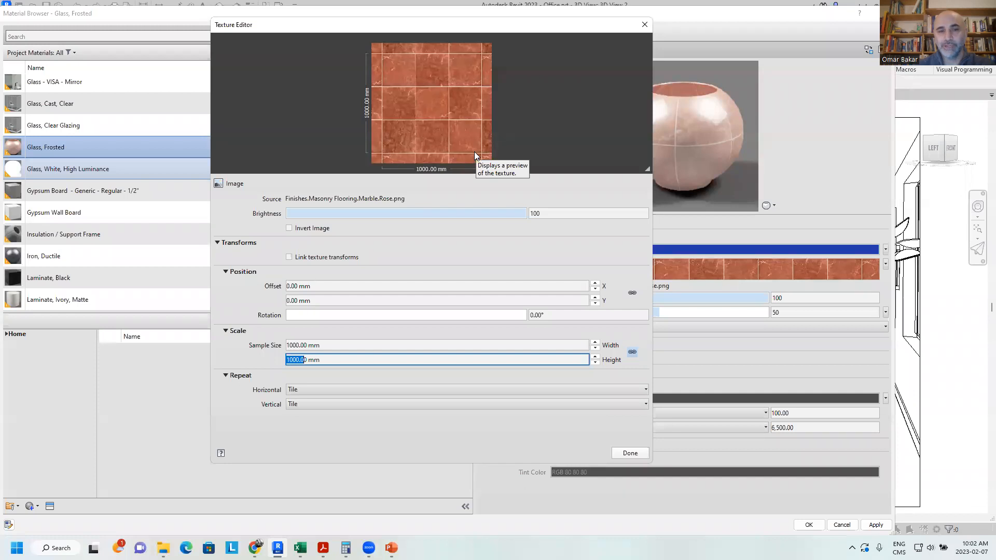
Step: Rotate the marble texture to about 47.84°, set its horizontal repeat to None, and finish editing the texture
left_click(560, 314)
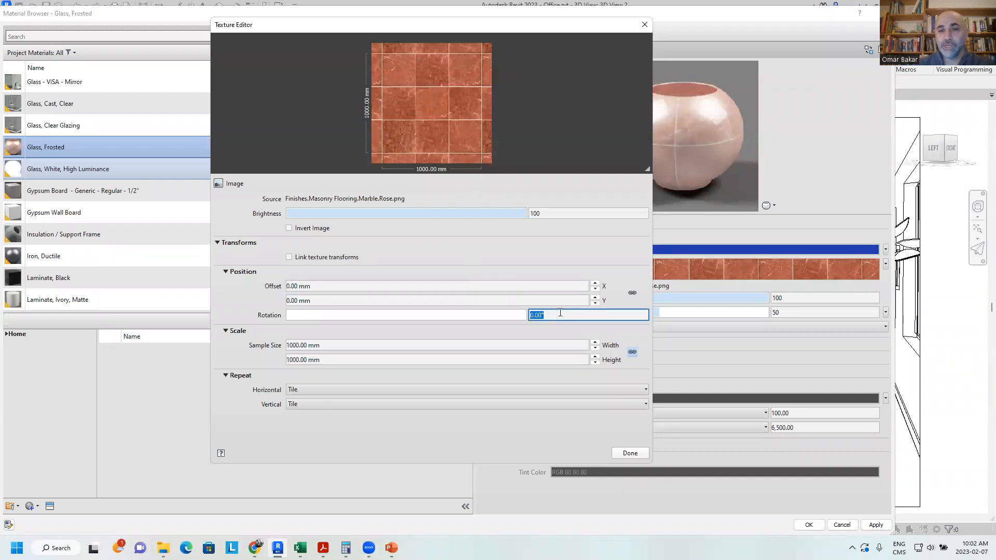
mouse_move(399, 315)
left_mouse_down()
mouse_move(448, 312)
mouse_move(415, 312)
left_mouse_up()
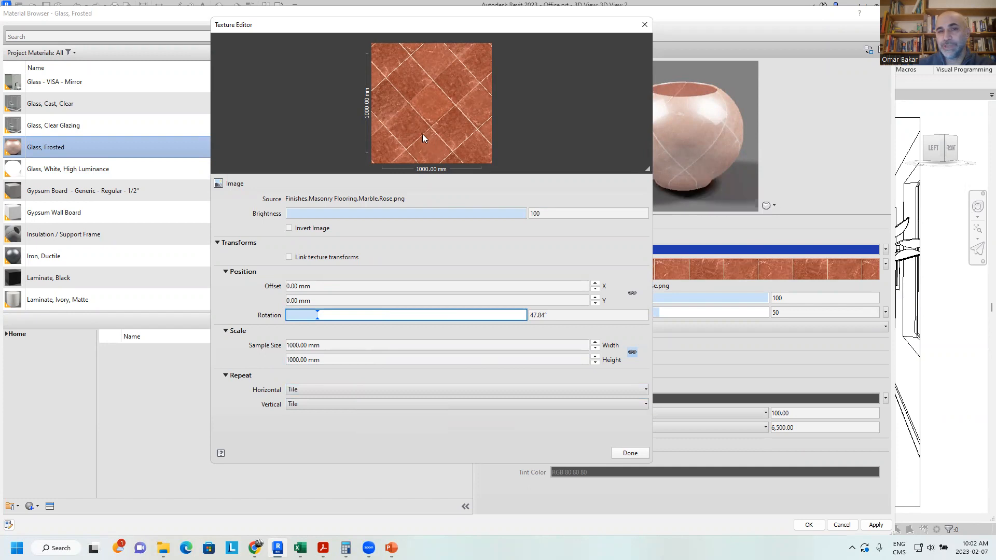
left_click(524, 387)
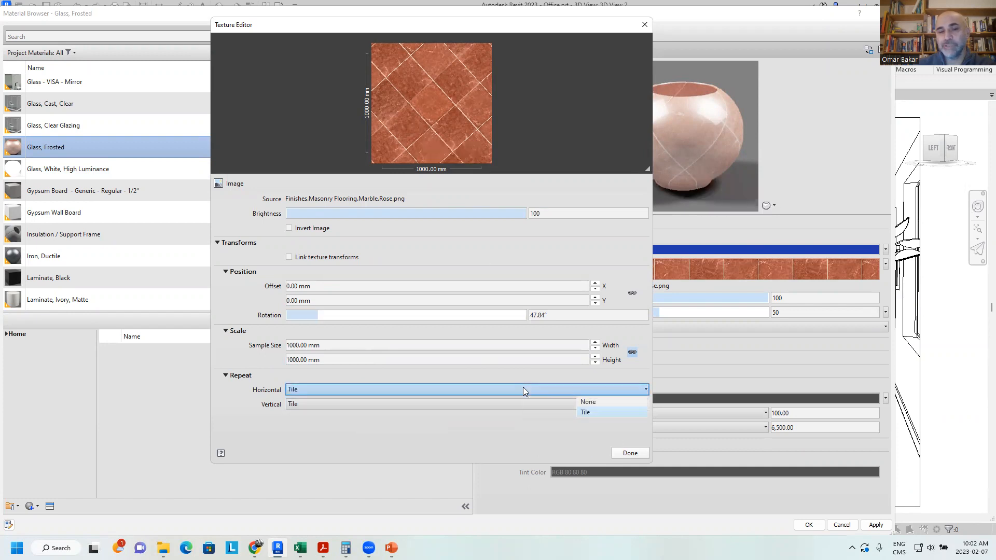
left_click(585, 405)
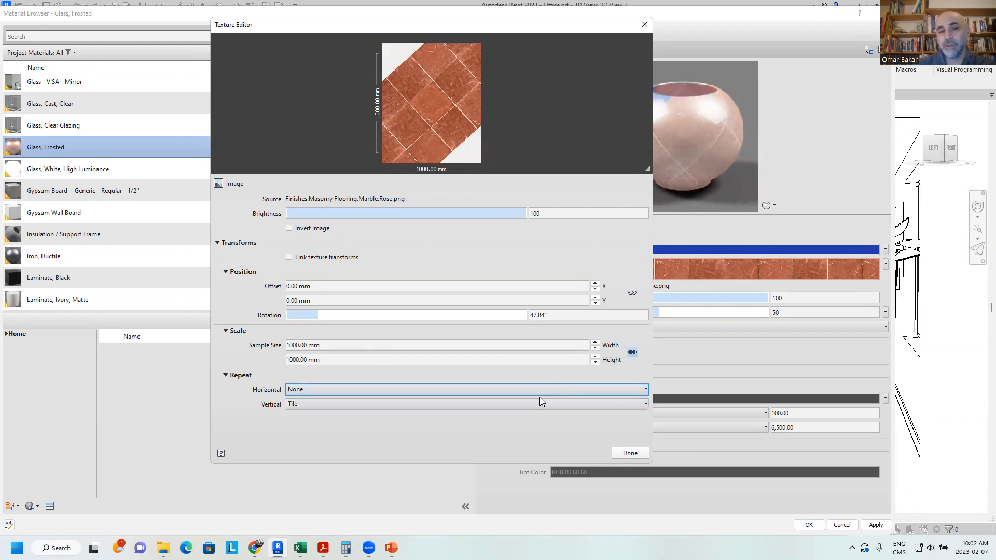
left_click(630, 454)
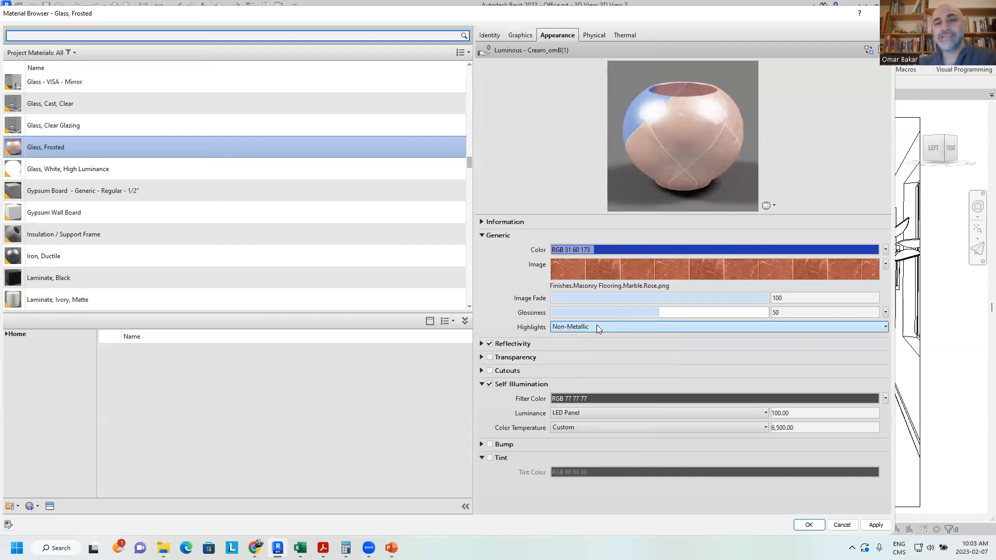
Step: Try Glossiness values of 95, 3, 45, 9 and 98 to compare how sharply the material reflects light
left_click_drag(658, 314, 756, 308)
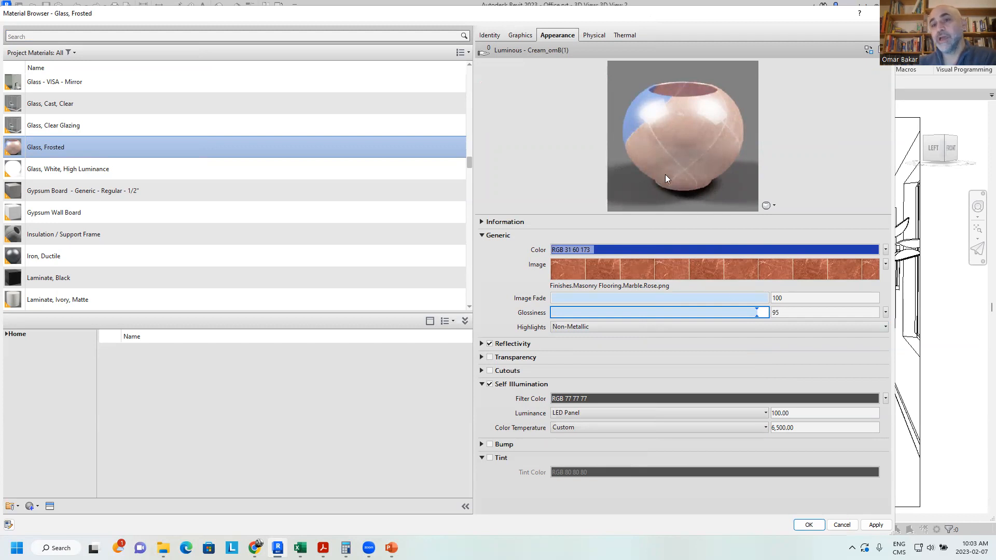
left_click_drag(756, 313, 557, 312)
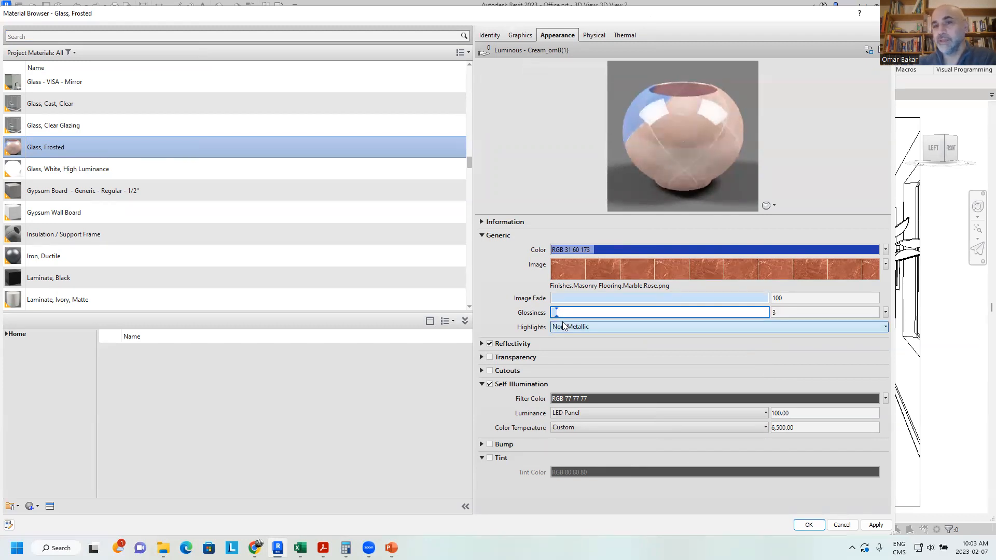
left_click_drag(554, 316, 647, 315)
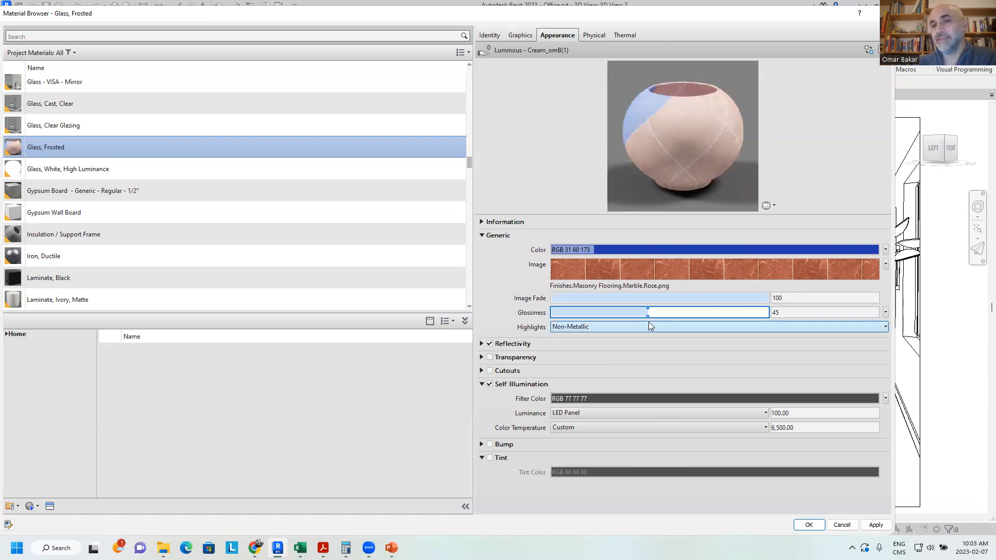
left_click_drag(647, 314, 569, 313)
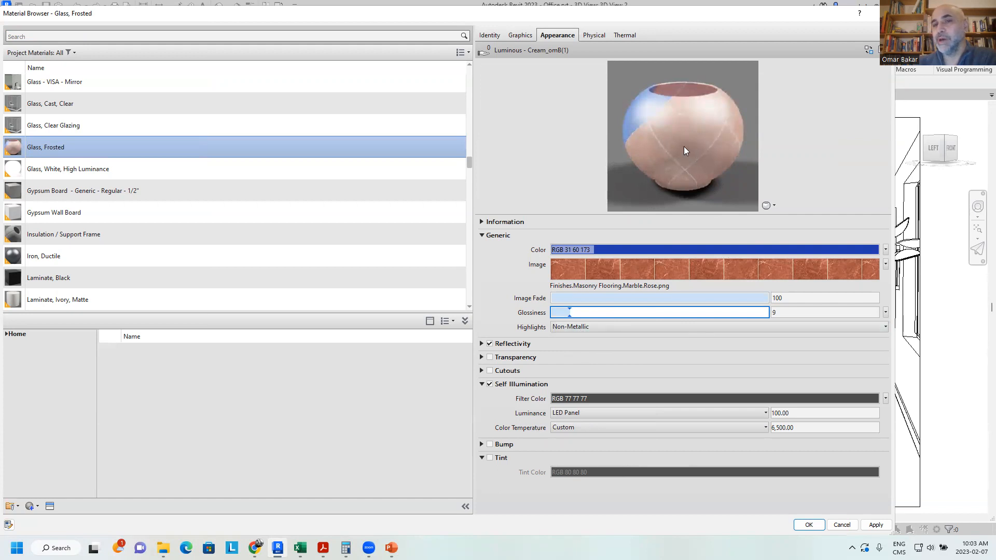
left_click_drag(570, 313, 763, 312)
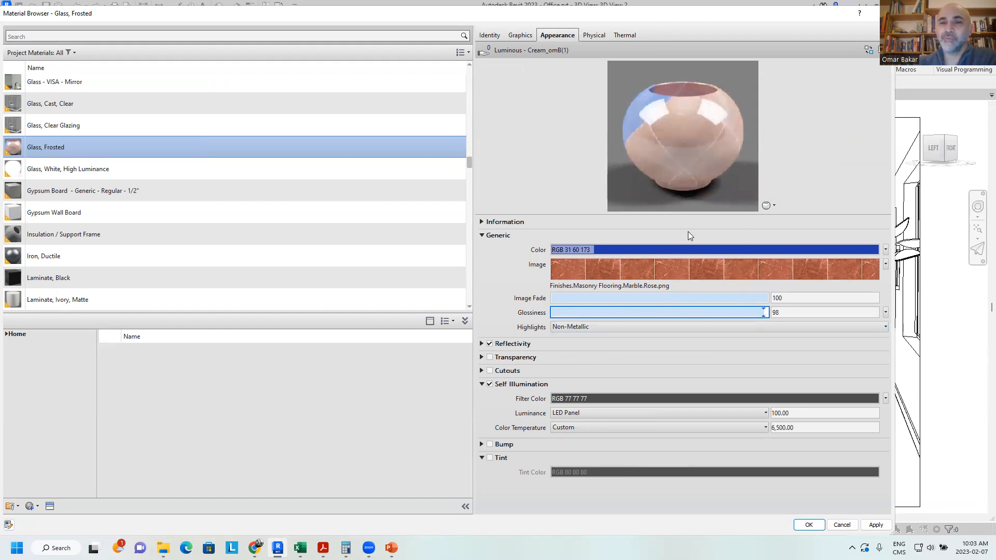
Step: Enlarge the material preview and assign a Gradient texture to Glossiness
left_click_drag(684, 215, 685, 274)
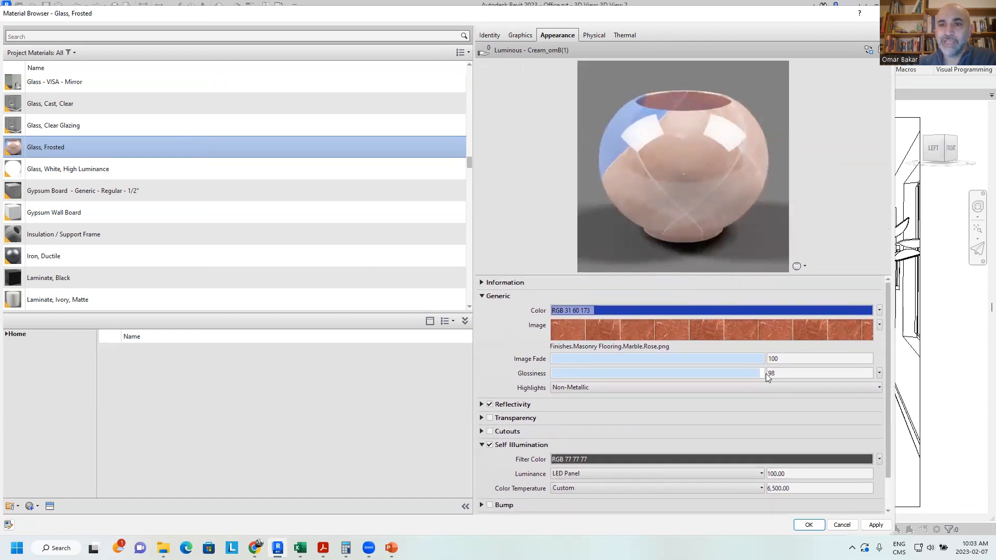
left_click(879, 373)
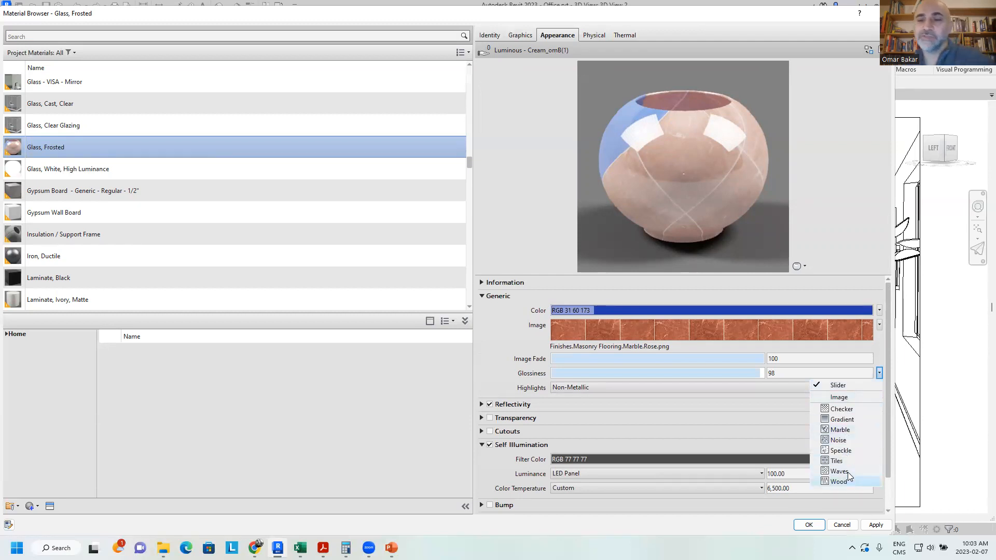
left_click(841, 420)
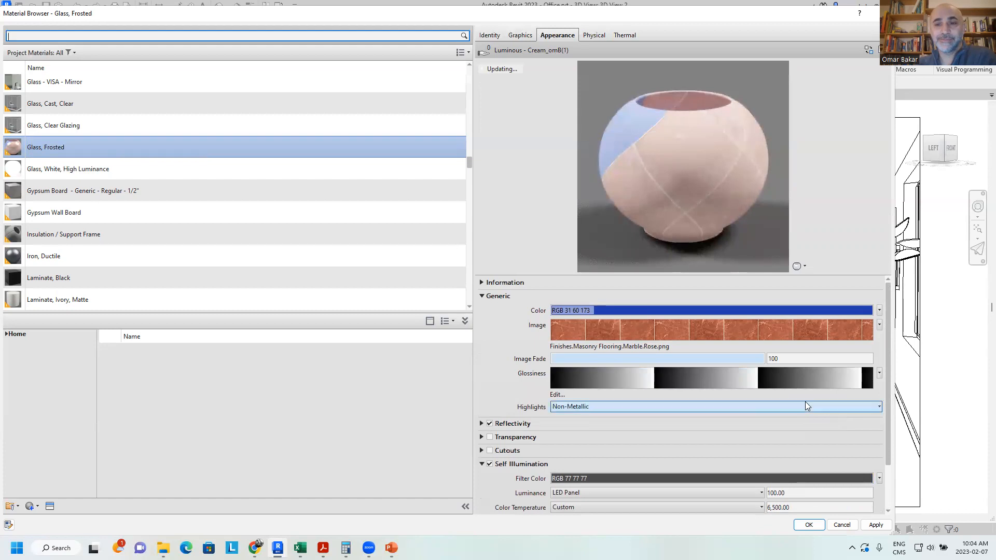
Step: Open the Glossiness gradient for editing and set its rotation to 90°
left_click(662, 378)
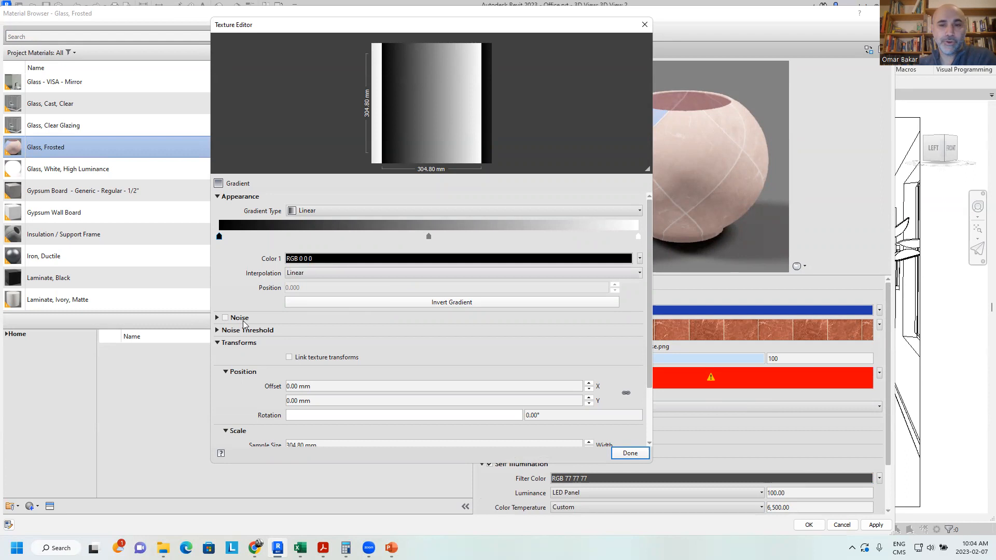
scroll(246, 352, "down", 2)
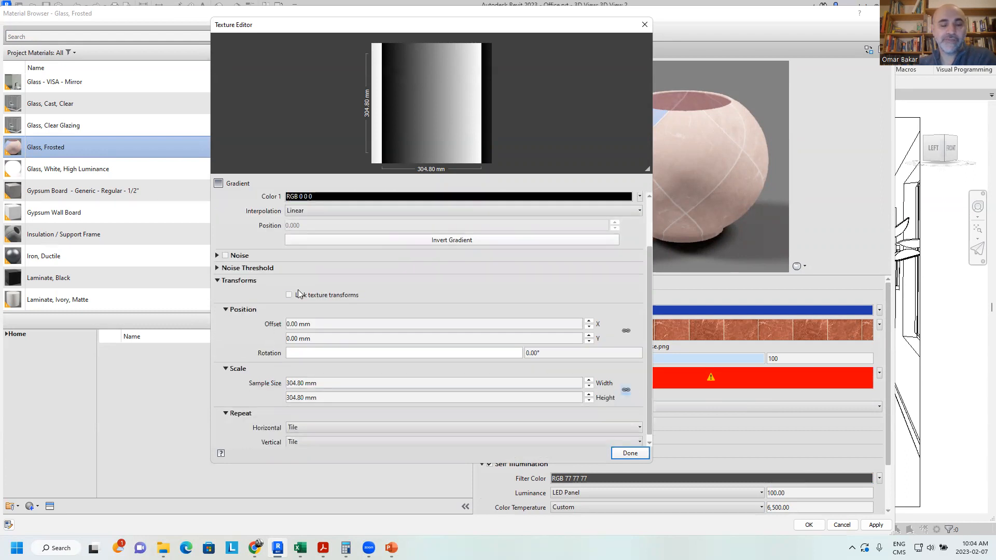
left_click(551, 358)
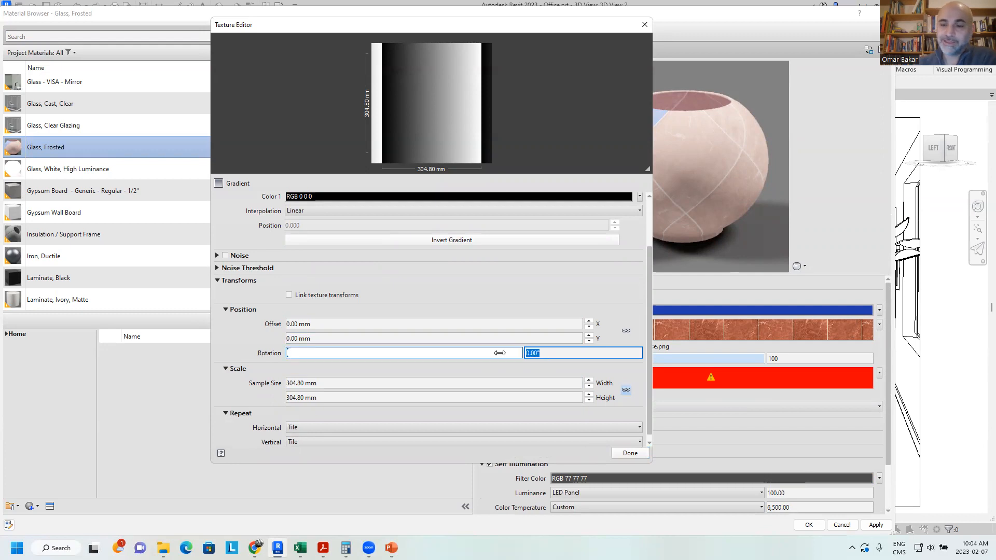
type("90")
key("Return")
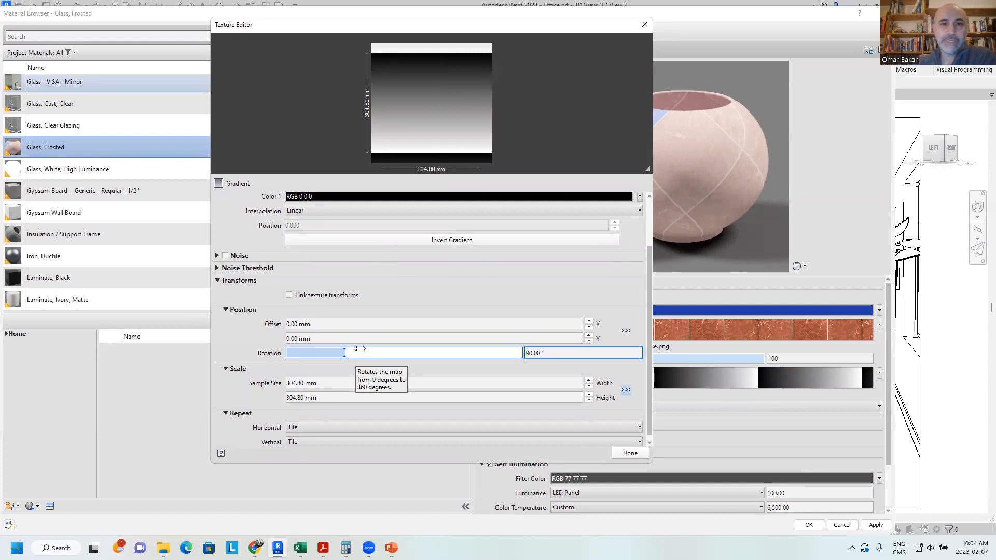
Step: Set the gradient texture's sample size to 1000 mm wide and 1000 mm high
left_click(288, 382)
double_click(306, 383)
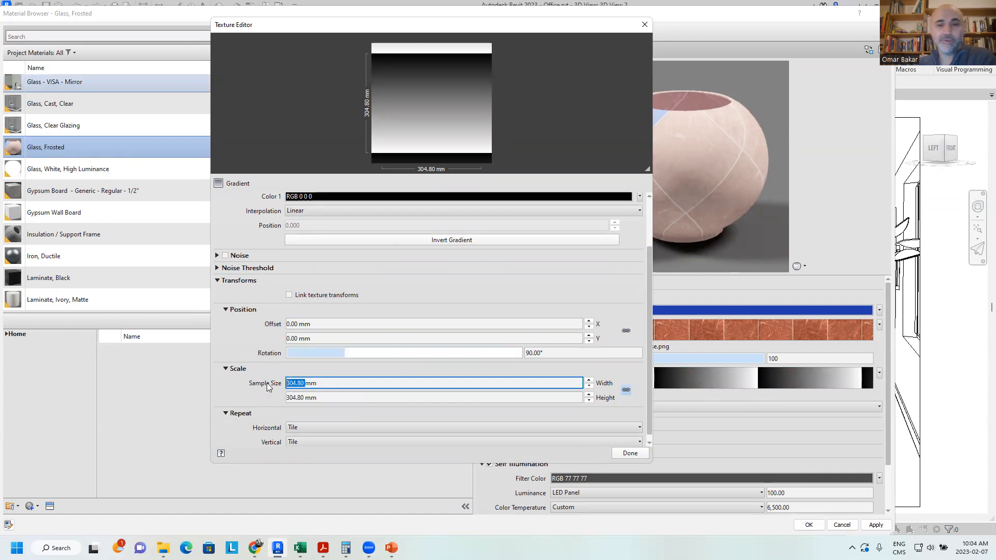
type("1000")
key("Tab")
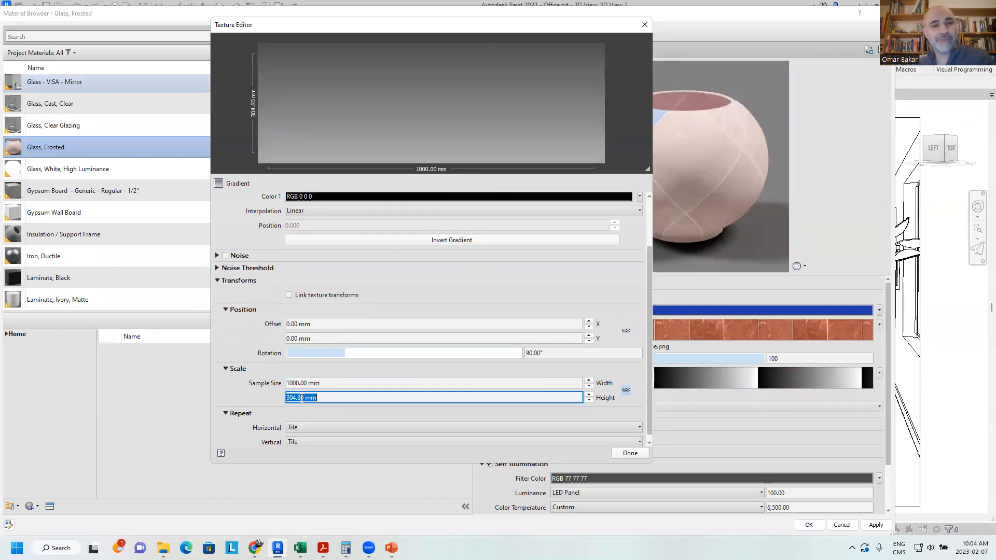
double_click(307, 397)
type("1000")
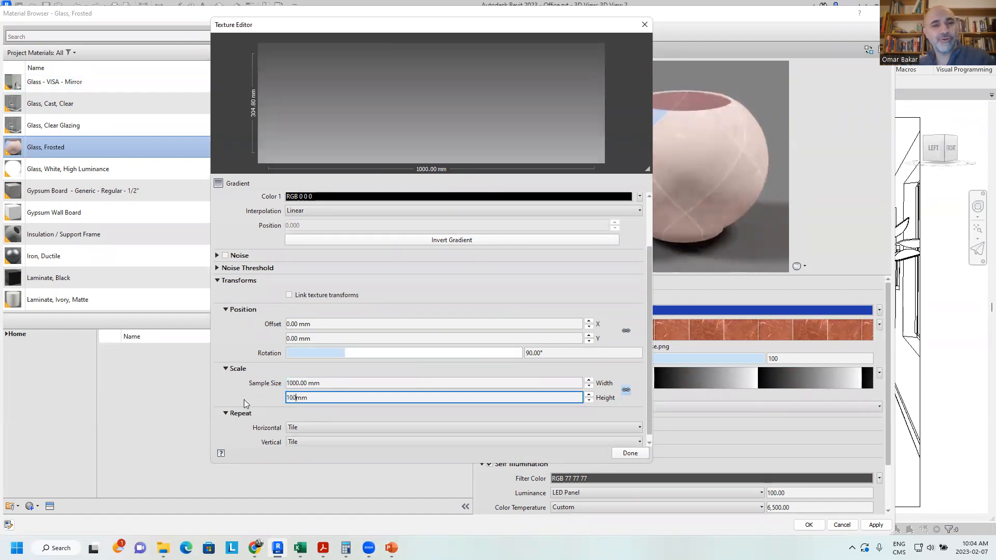
left_click(326, 385)
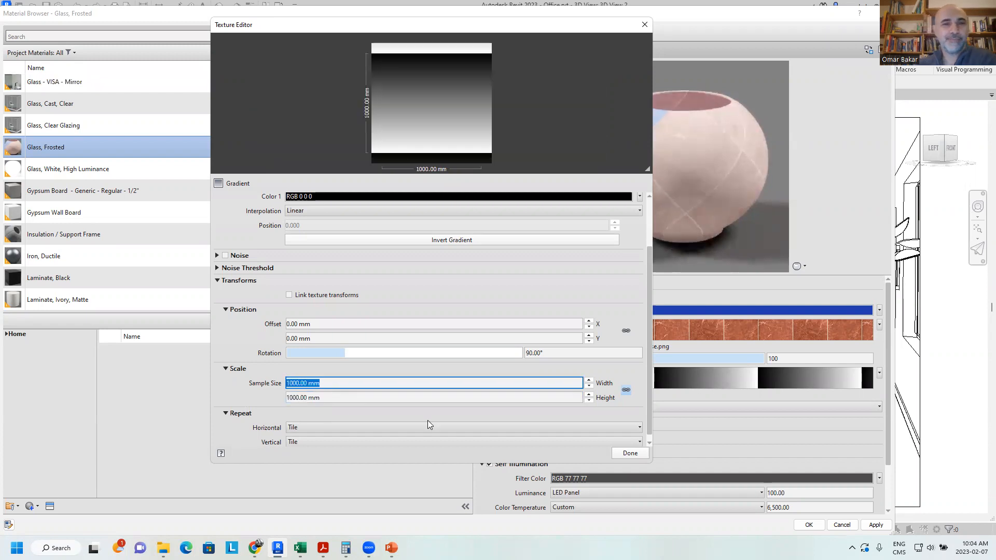
Step: Review the texture settings of the glossiness gradient and the material's appearance preview
left_click(630, 453)
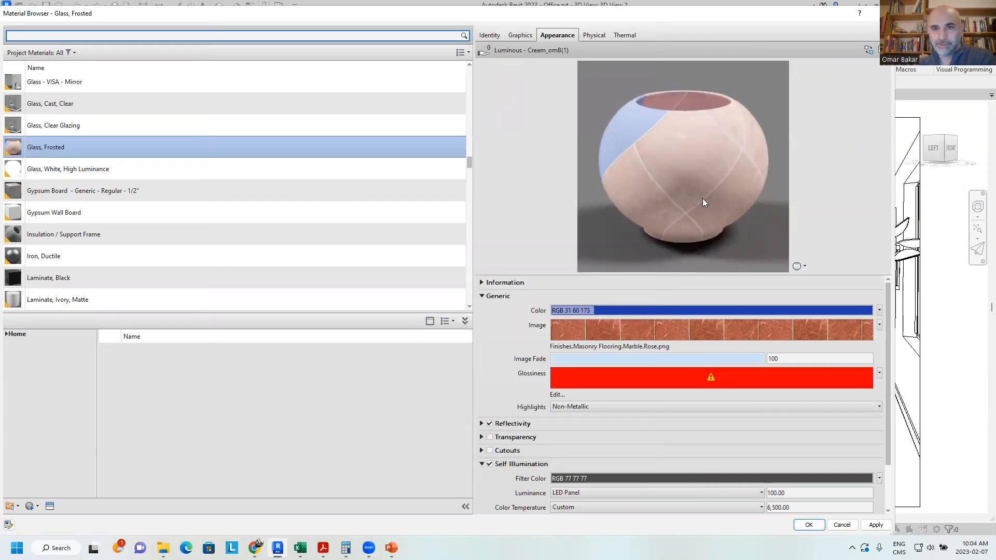
left_click(683, 173)
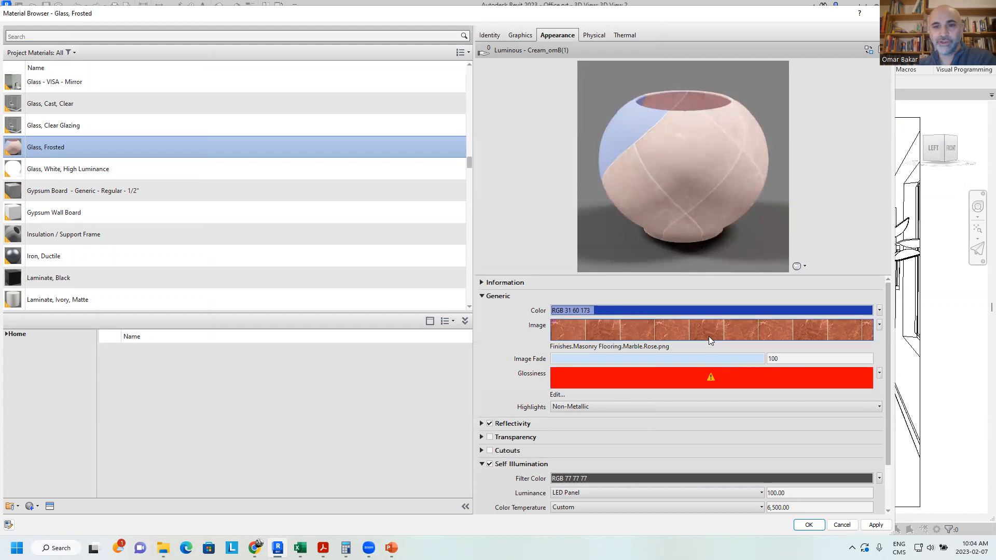
left_click(557, 394)
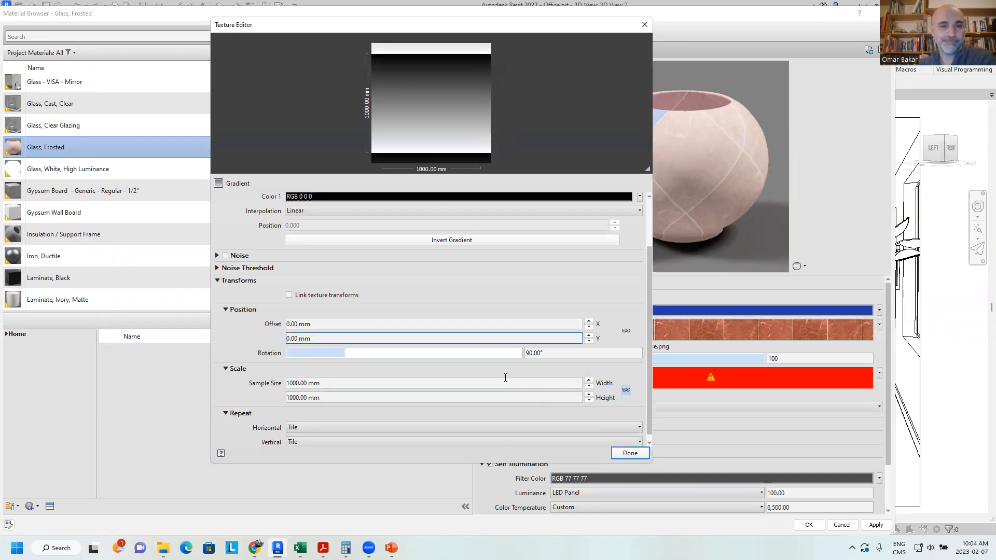
left_click(637, 453)
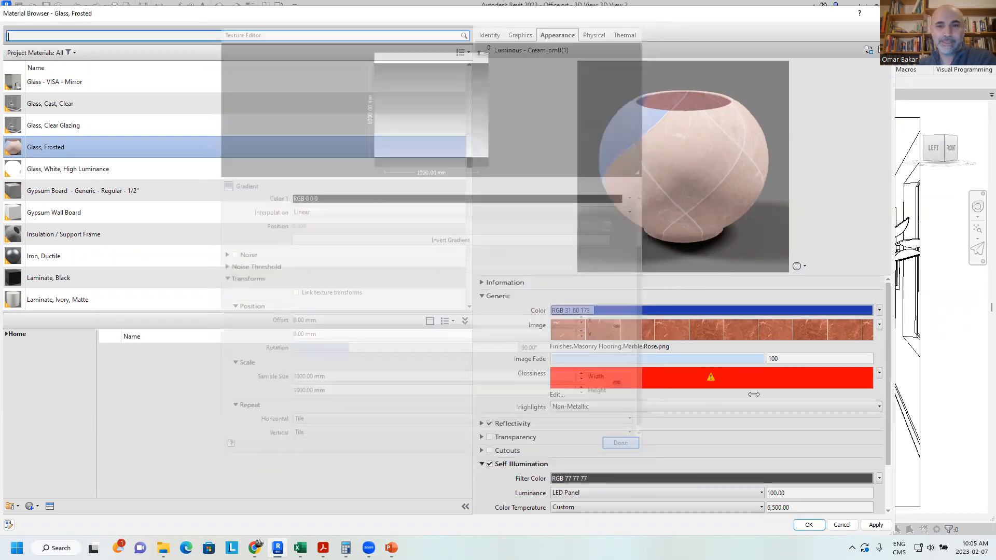
Step: Replace the glossiness gradient with the image Masonry.Unit Masonry.Brick.Modular.Screen.cutout.jpg from the Mats folder
left_click(879, 374)
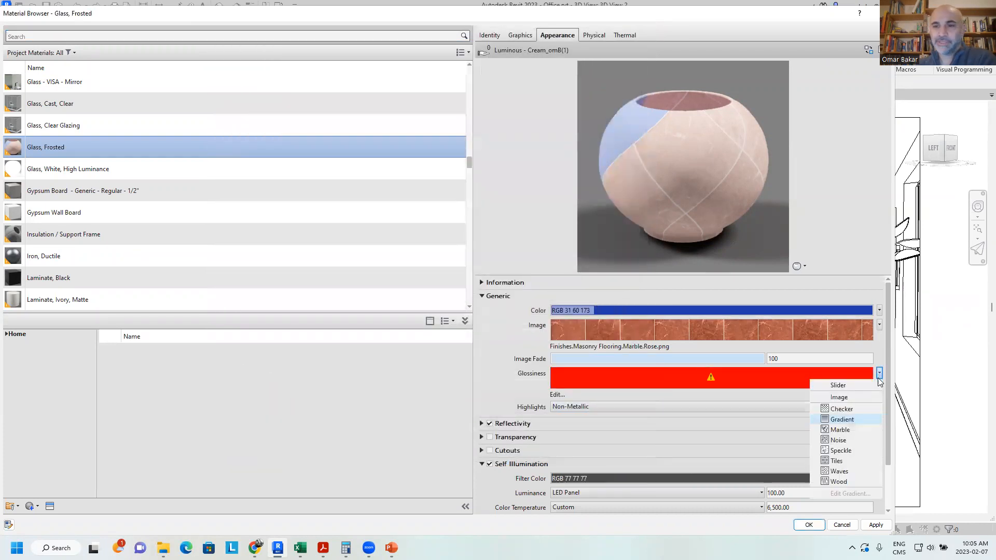
left_click(839, 398)
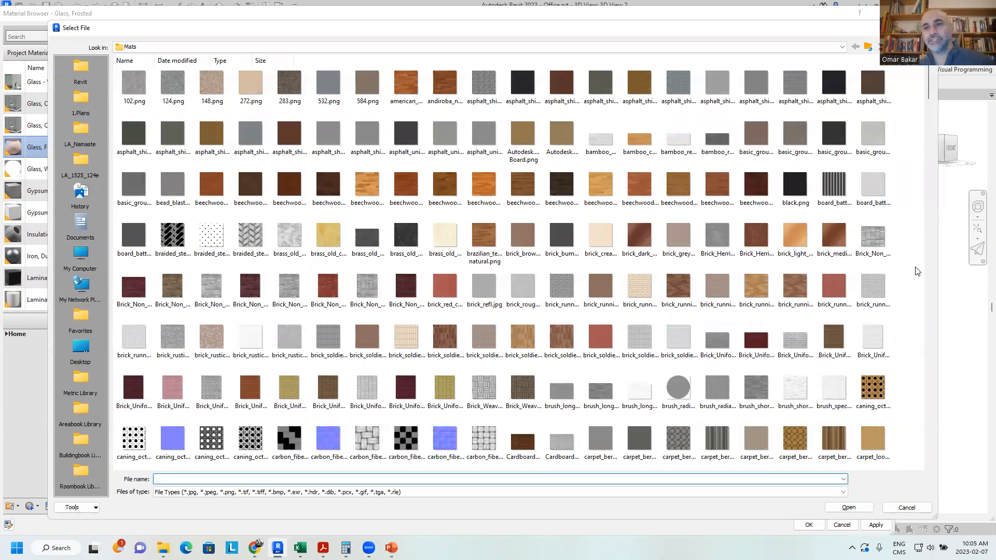
scroll(917, 271, "up", 3, "ctrl")
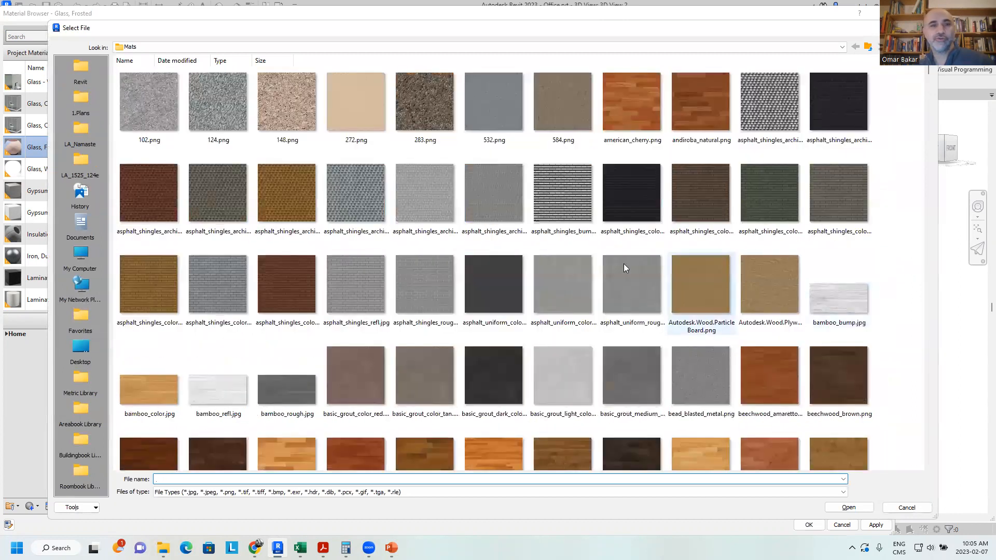
scroll(533, 270, "up", 2, "ctrl")
scroll(536, 269, "down", 10)
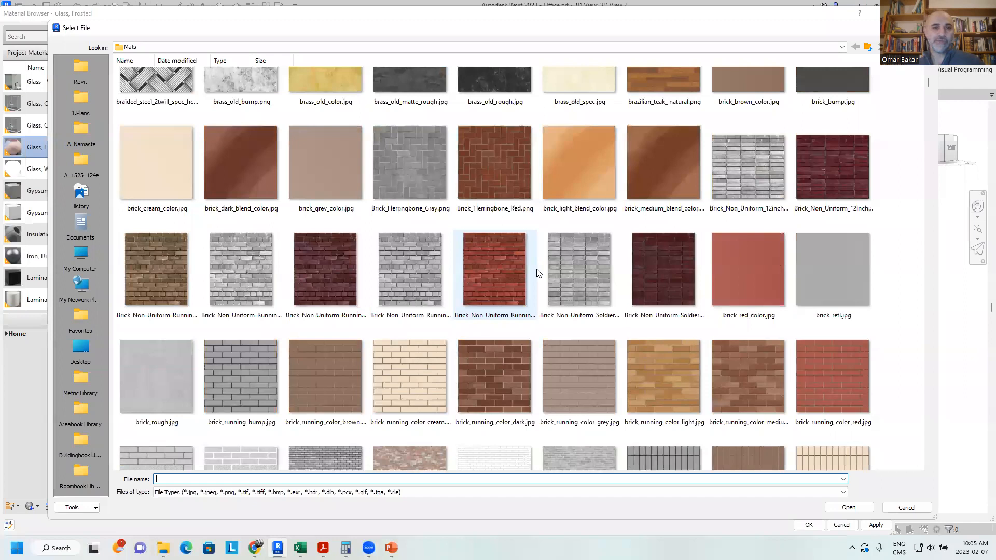
scroll(537, 273, "down", 10)
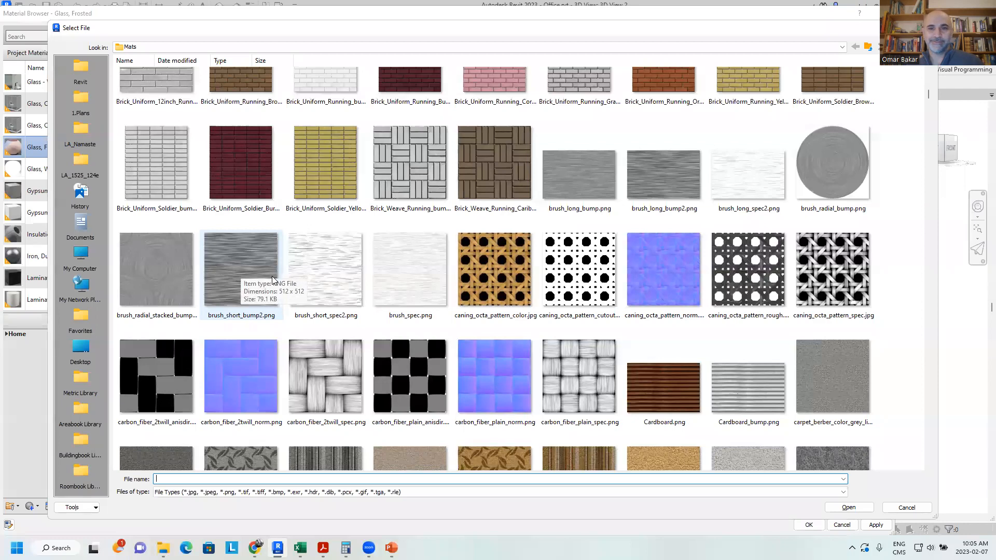
scroll(309, 278, "down", 10)
scroll(357, 278, "down", 3)
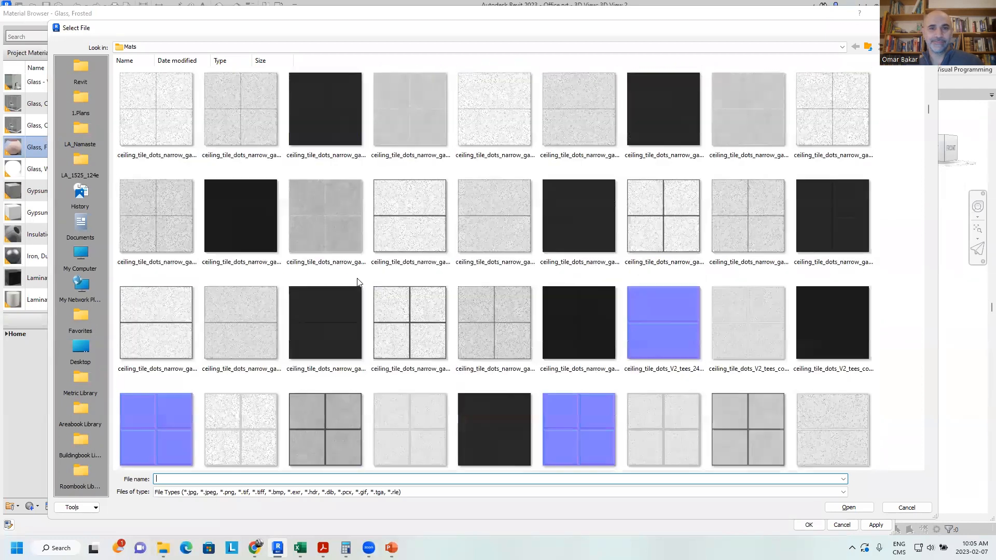
scroll(357, 281, "down", 3)
scroll(357, 281, "down", 3)
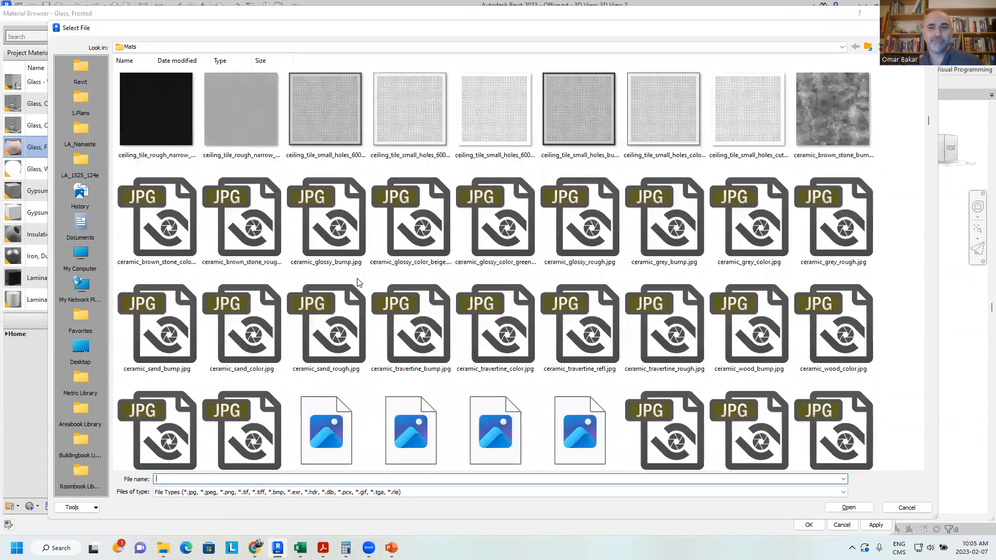
scroll(357, 282, "down", 3)
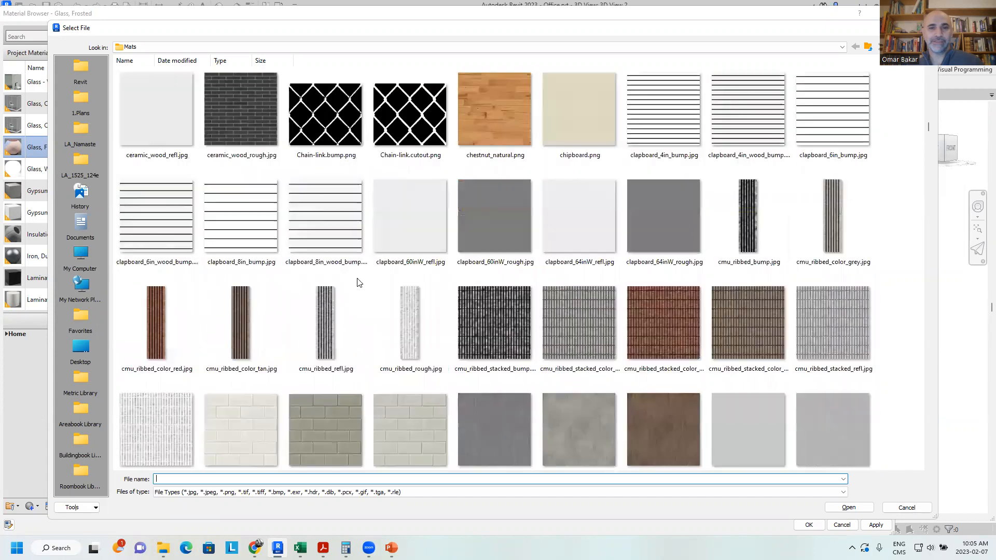
scroll(357, 281, "down", 3)
scroll(357, 281, "down", 3)
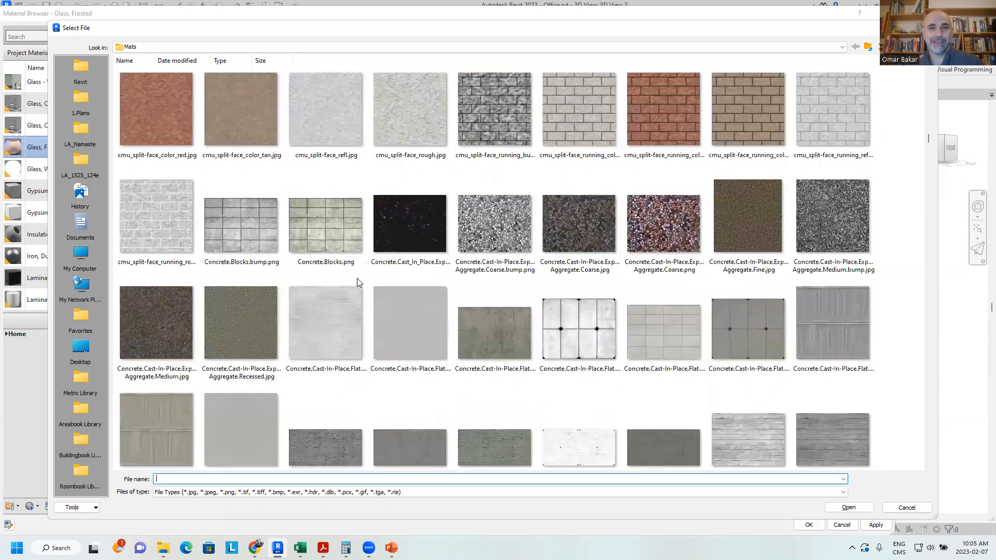
scroll(357, 282, "down", 6)
scroll(357, 282, "down", 2)
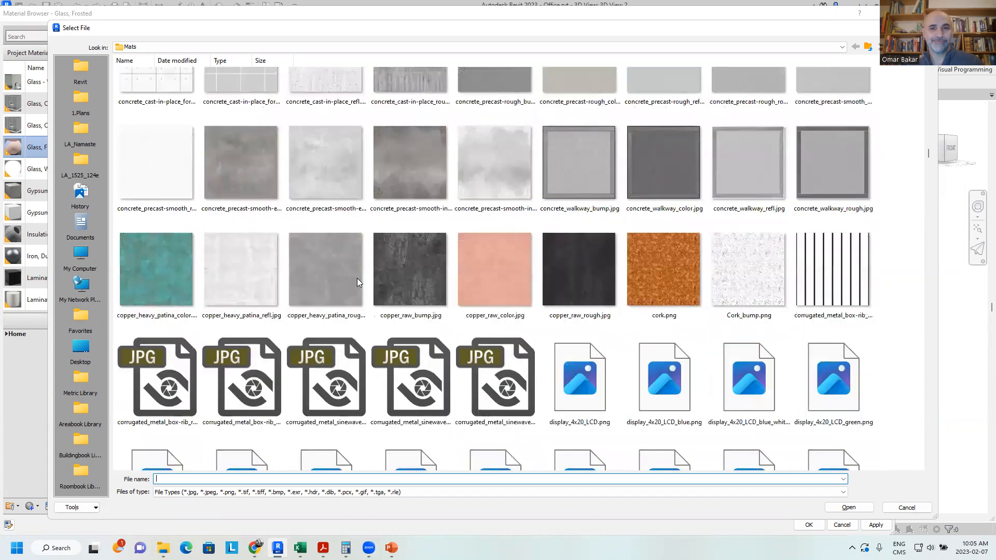
scroll(356, 282, "down", 3)
scroll(356, 282, "down", 3)
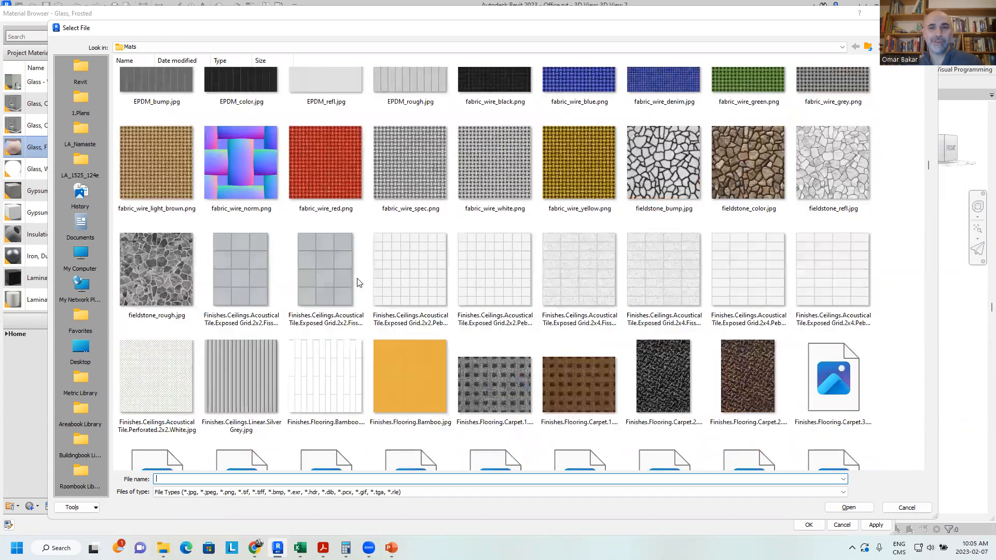
scroll(357, 282, "down", 3)
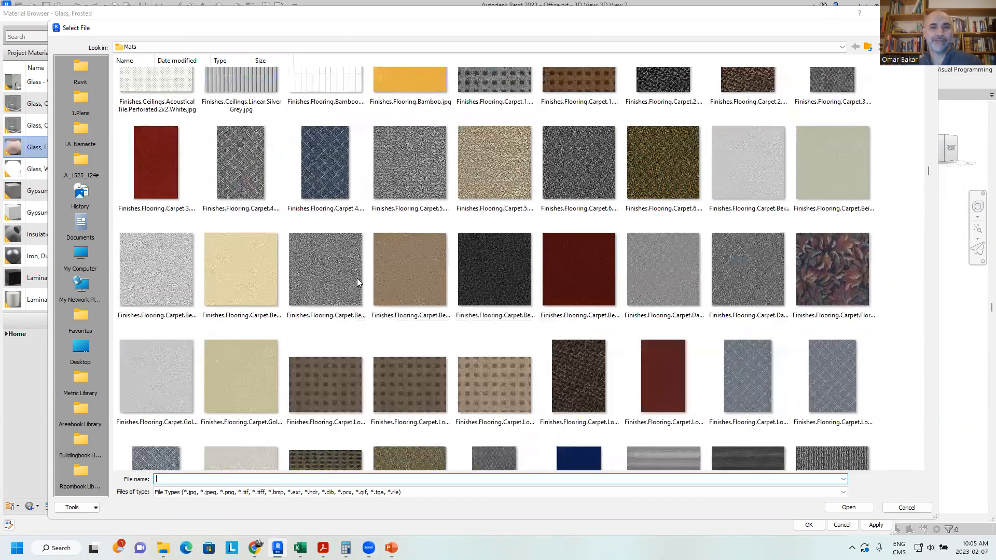
scroll(357, 282, "down", 2)
scroll(357, 282, "down", 5)
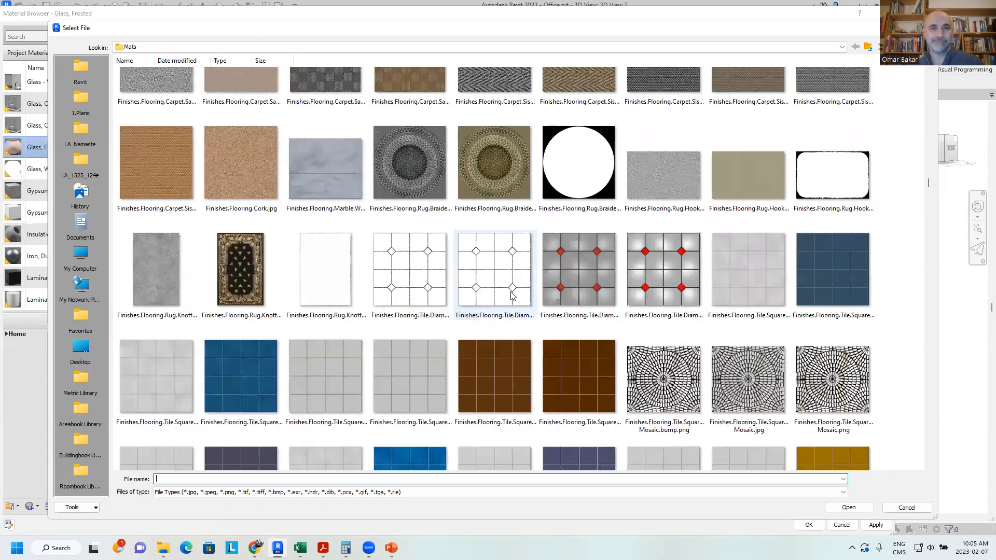
scroll(511, 296, "down", 5)
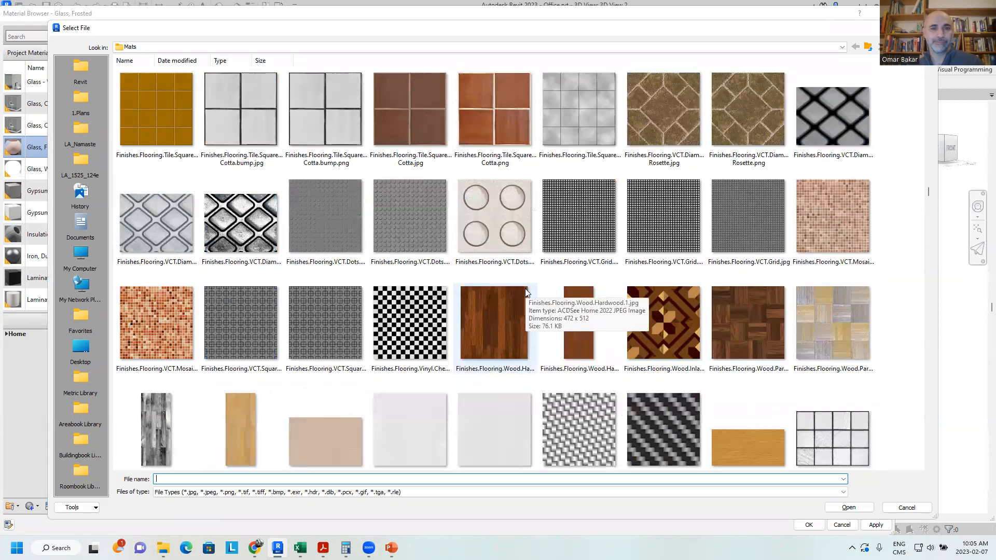
scroll(524, 289, "down", 15)
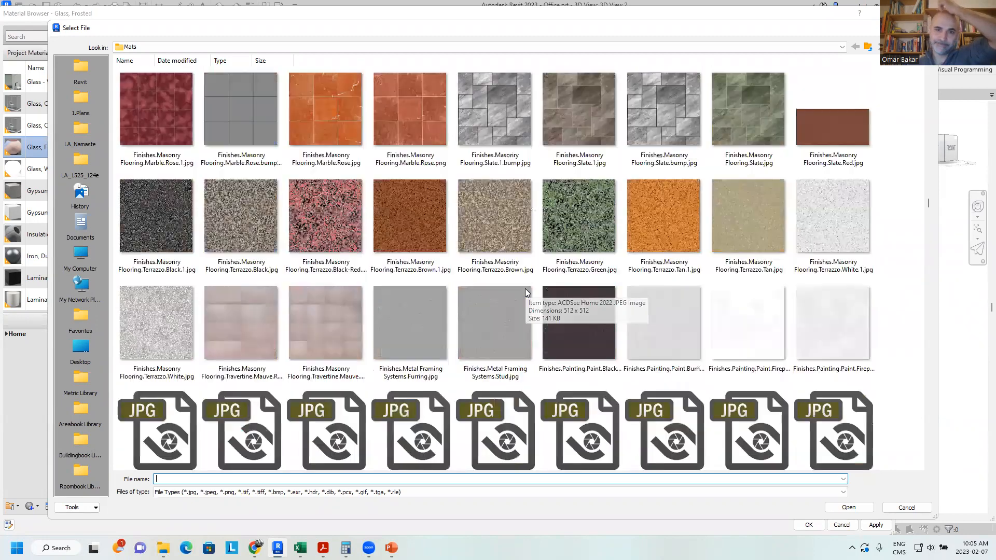
scroll(525, 288, "down", 10)
scroll(525, 293, "down", 15)
scroll(525, 292, "down", 10)
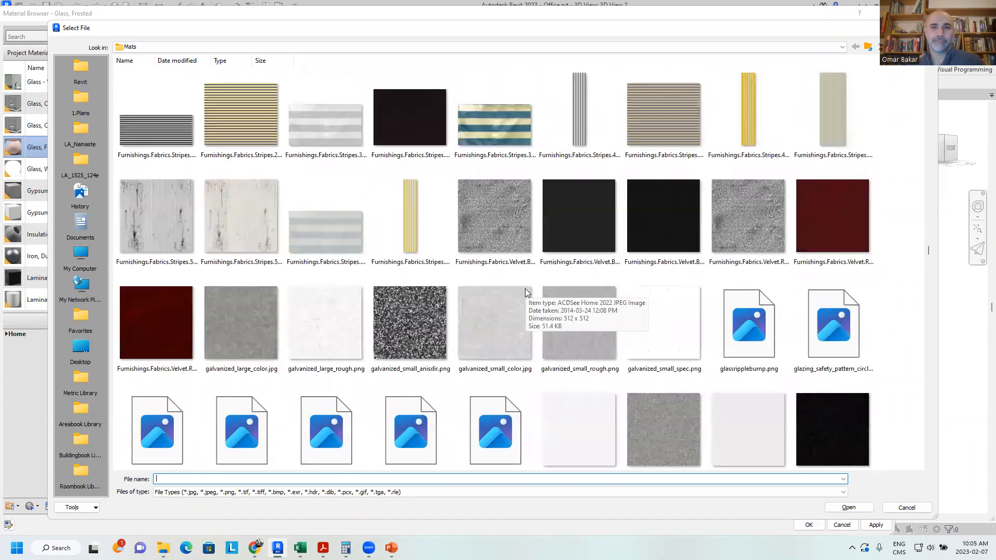
scroll(523, 291, "down", 15)
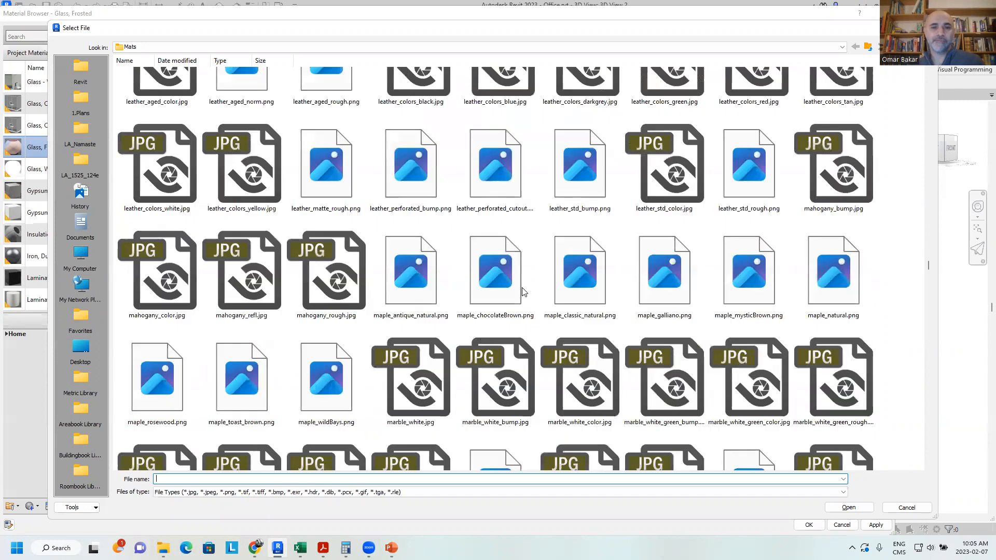
scroll(524, 289, "down", 6)
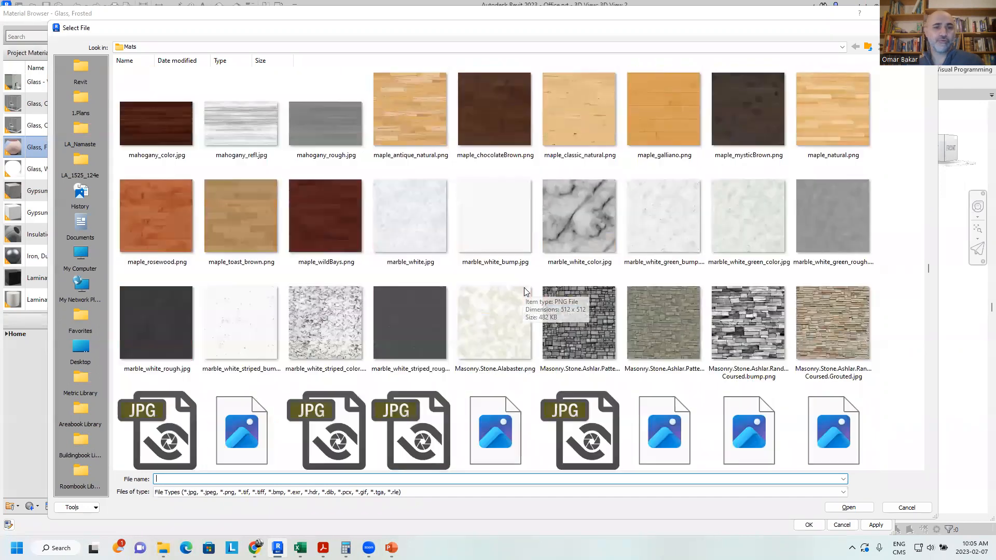
scroll(524, 289, "down", 3)
scroll(524, 291, "down", 6)
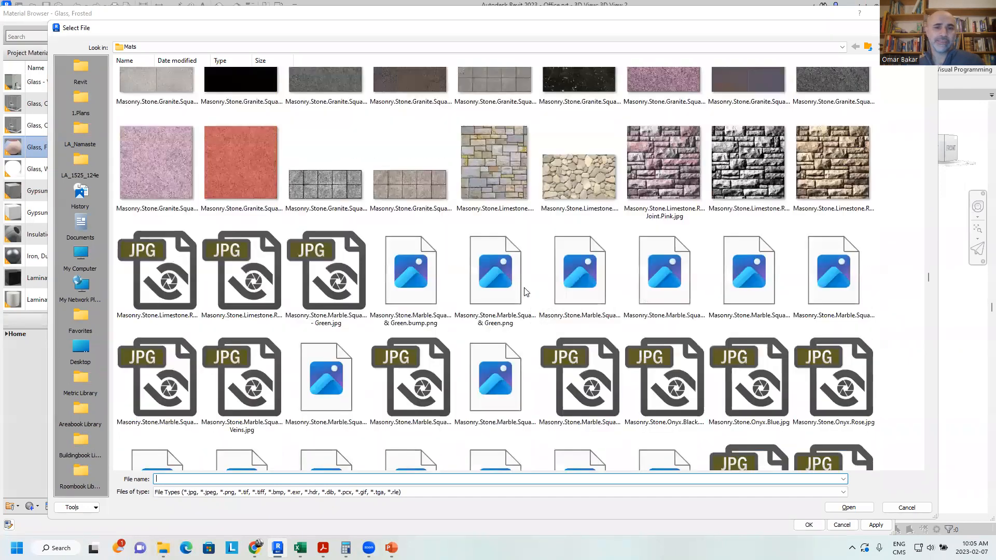
scroll(525, 291, "down", 6)
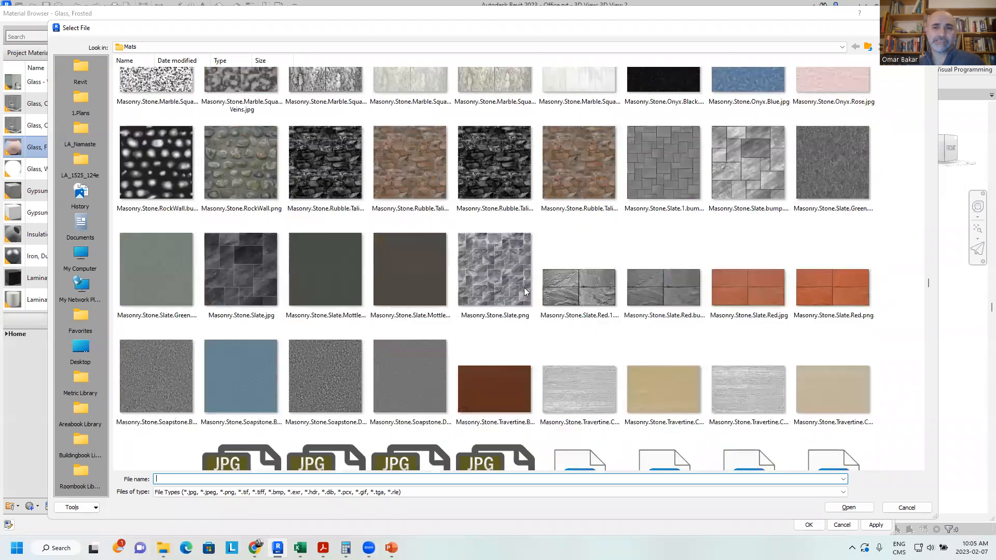
scroll(525, 291, "down", 6)
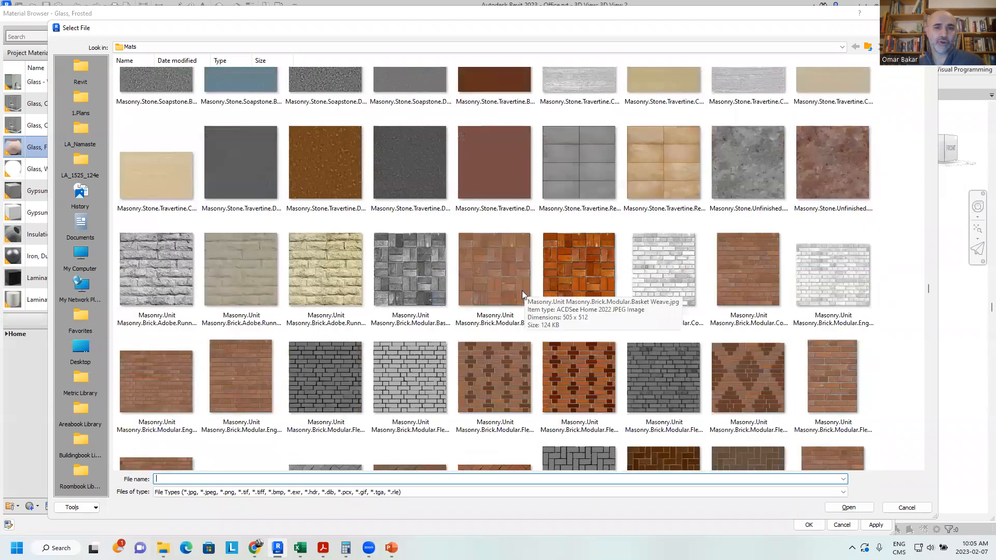
scroll(523, 291, "down", 4)
scroll(523, 294, "down", 3)
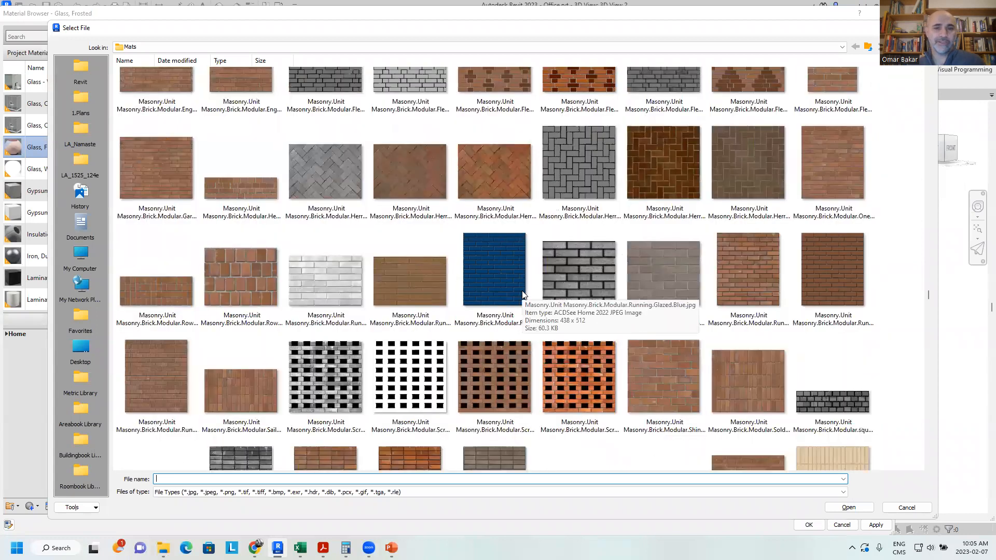
scroll(522, 293, "down", 6)
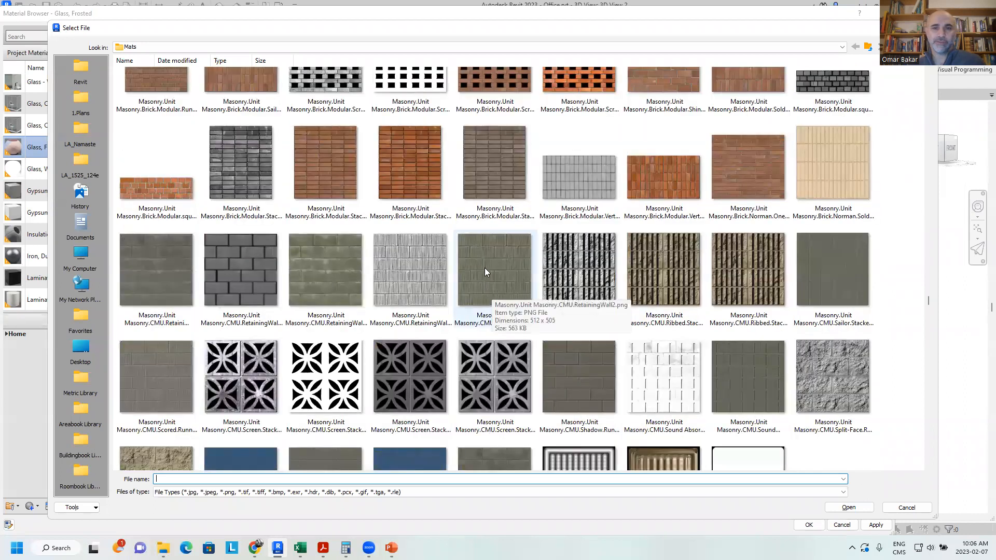
scroll(448, 262, "up", 3)
left_click(448, 264)
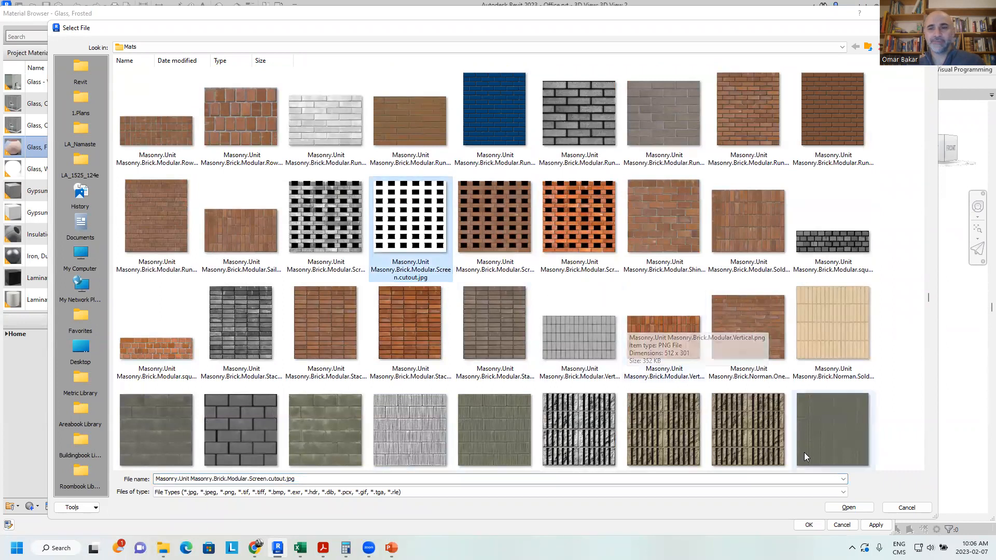
left_click(853, 507)
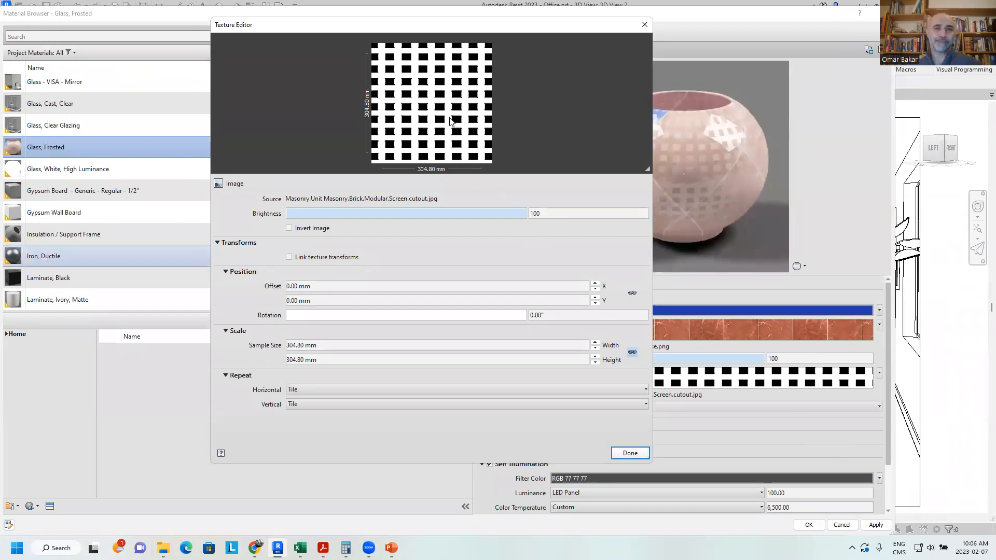
Step: Set the glossiness image's sample size to 1000 mm in width and height, and close its texture settings
left_click(291, 346)
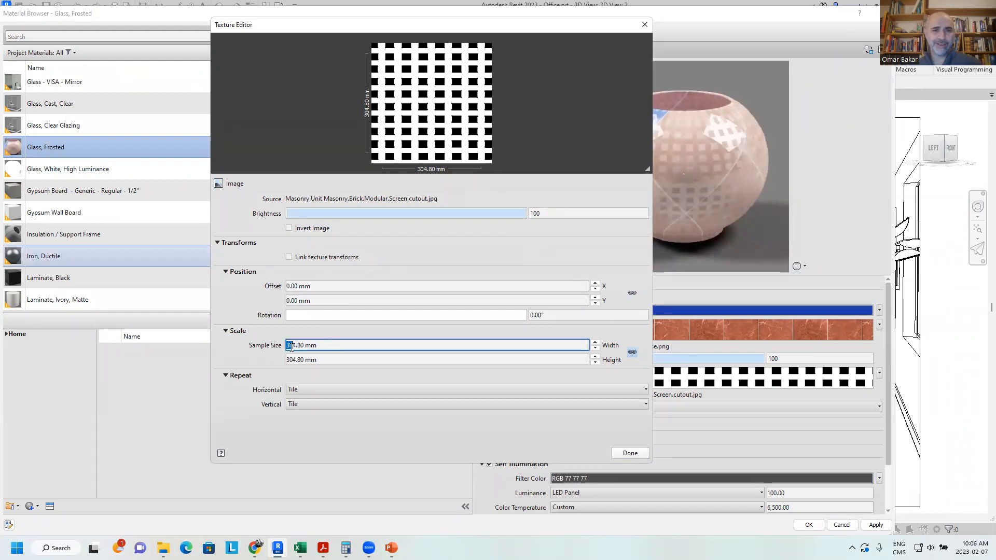
left_click_drag(305, 347, 279, 347)
type("1000")
key("Tab")
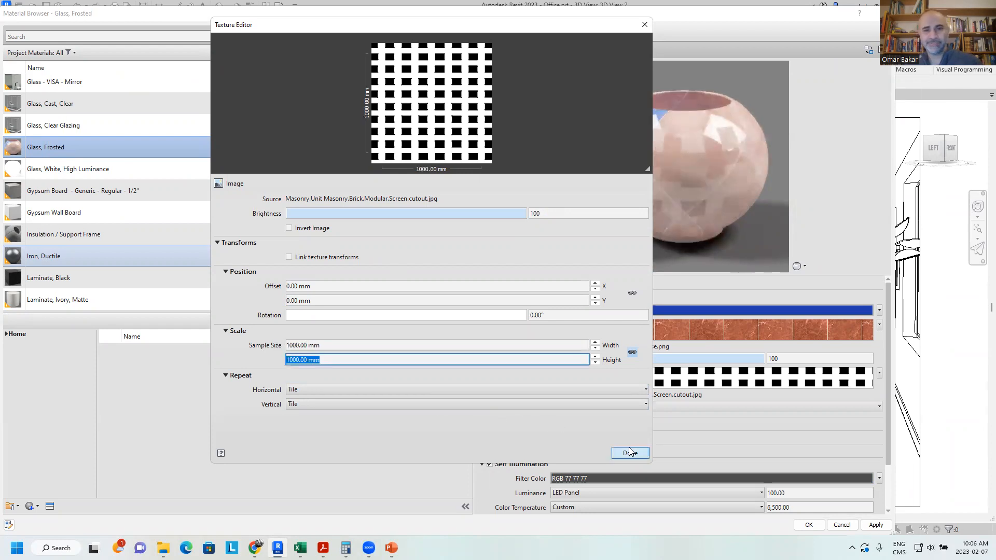
left_click(630, 454)
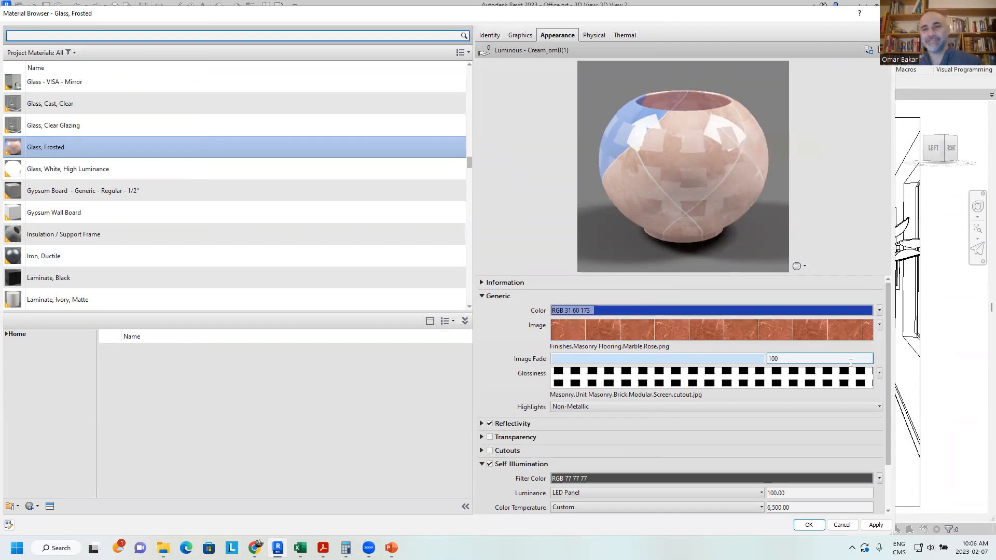
Step: Invert the glossiness image in its texture settings and accept the change
left_click(714, 384)
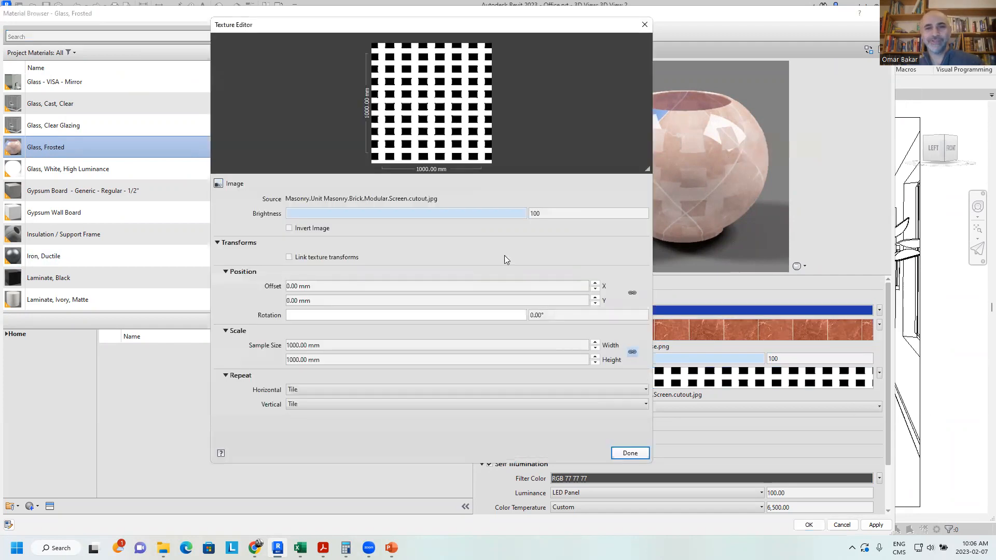
left_click(301, 228)
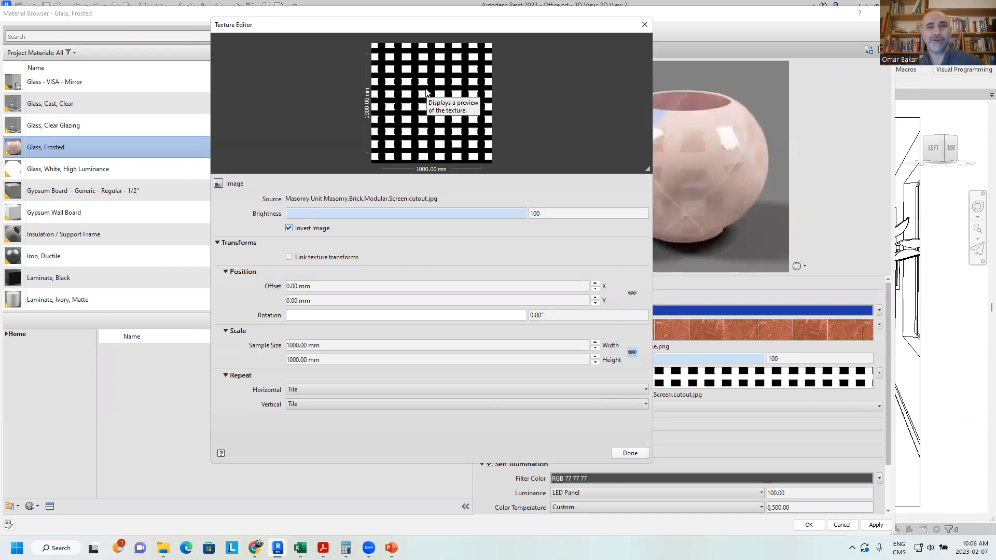
left_click(642, 450)
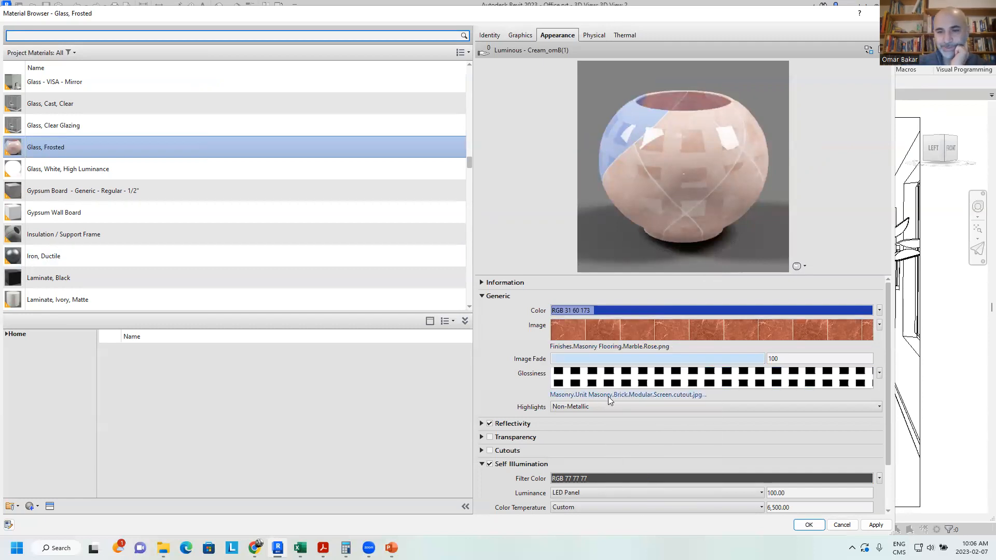
Step: Set the material's highlights to Metallic
left_click(578, 407)
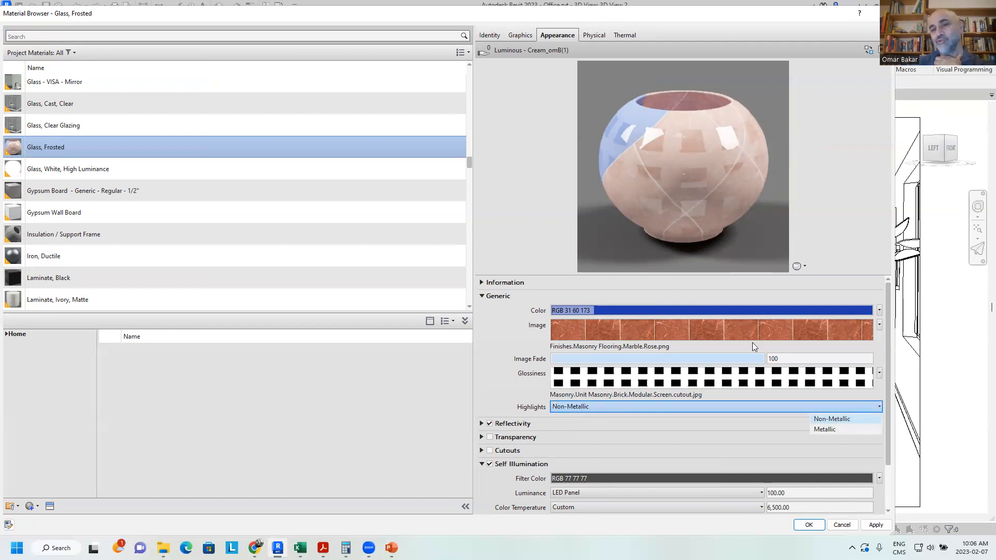
left_click(835, 429)
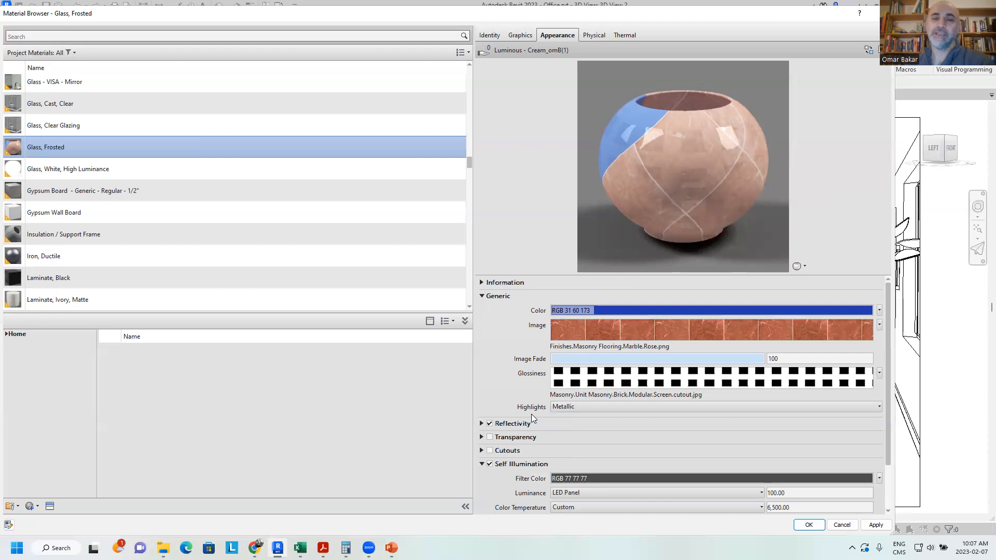
Step: Expand the reflectivity settings and look up the glossiness image's source file name and texture settings
left_click(481, 423)
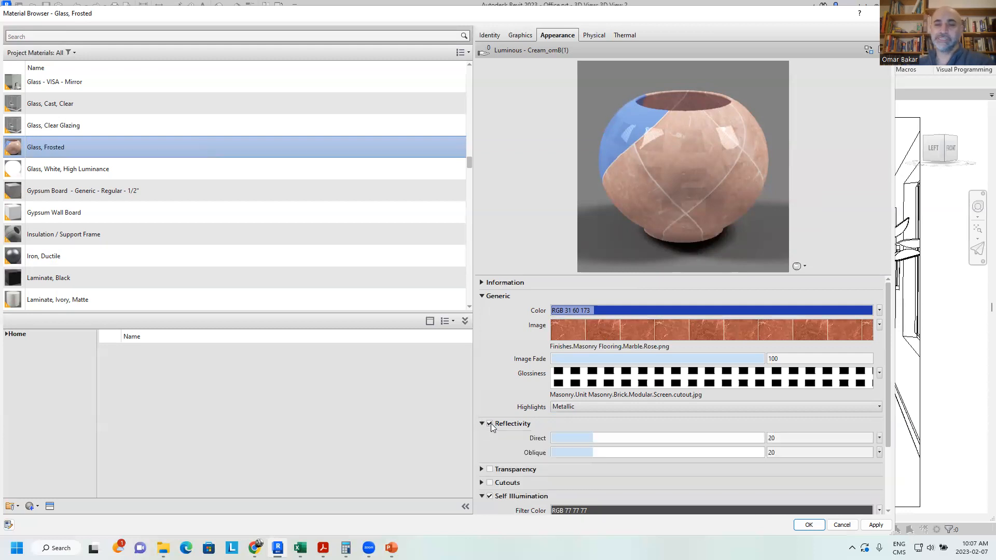
scroll(506, 382, "down", 1)
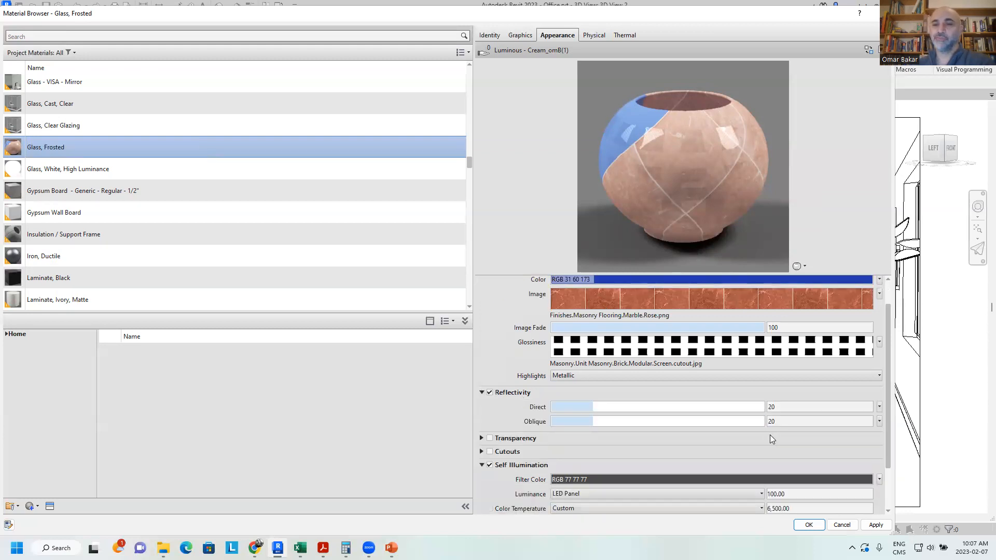
left_click(879, 408)
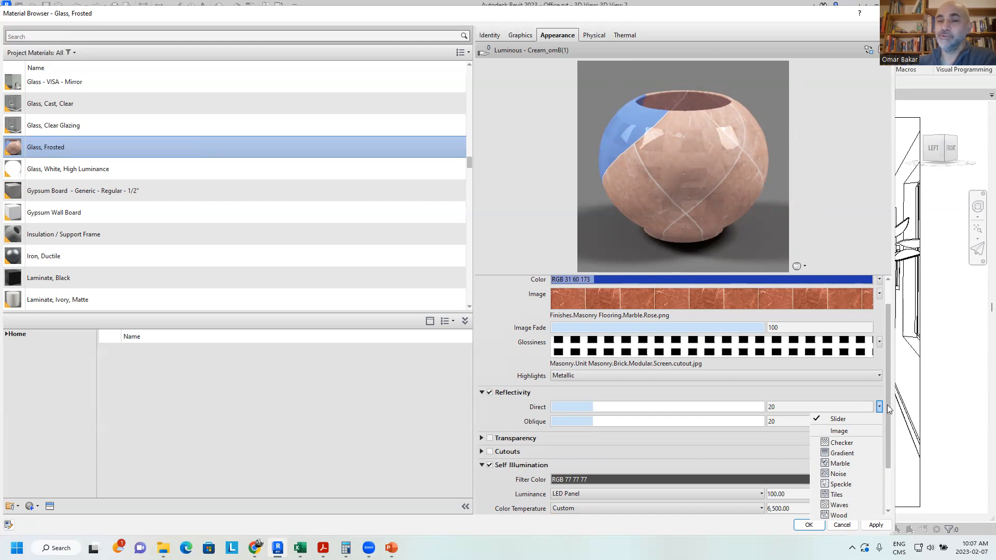
left_click(711, 352)
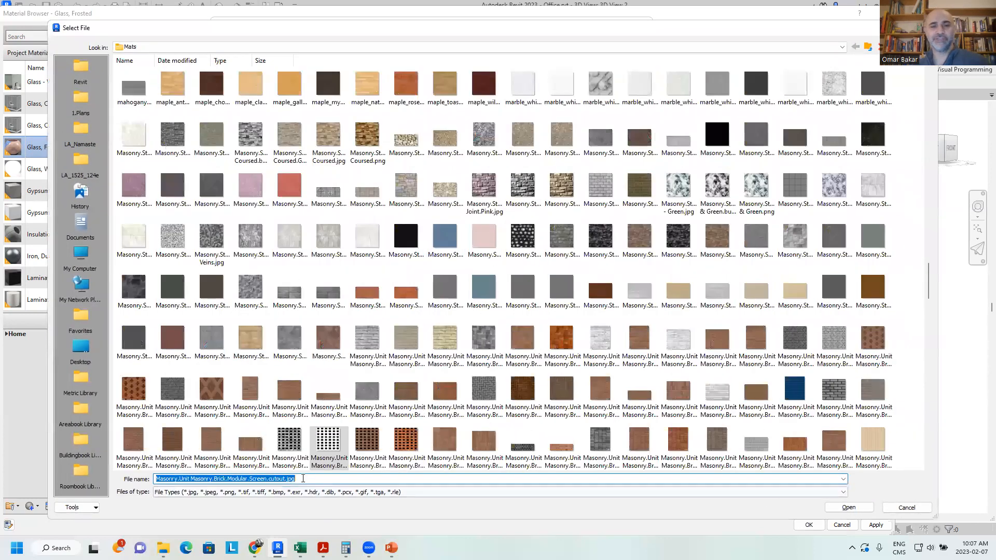
left_click(908, 507)
left_click(633, 456)
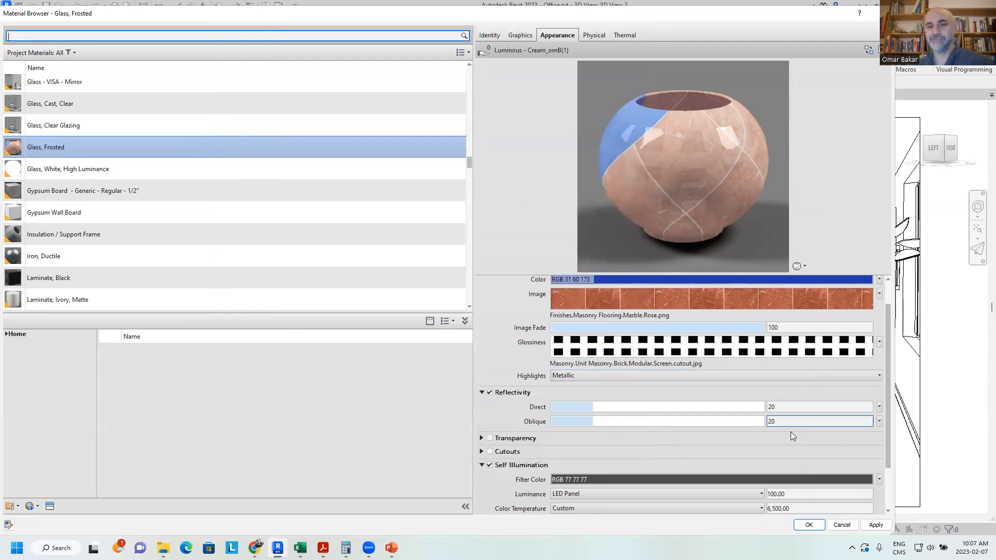
left_click(792, 352)
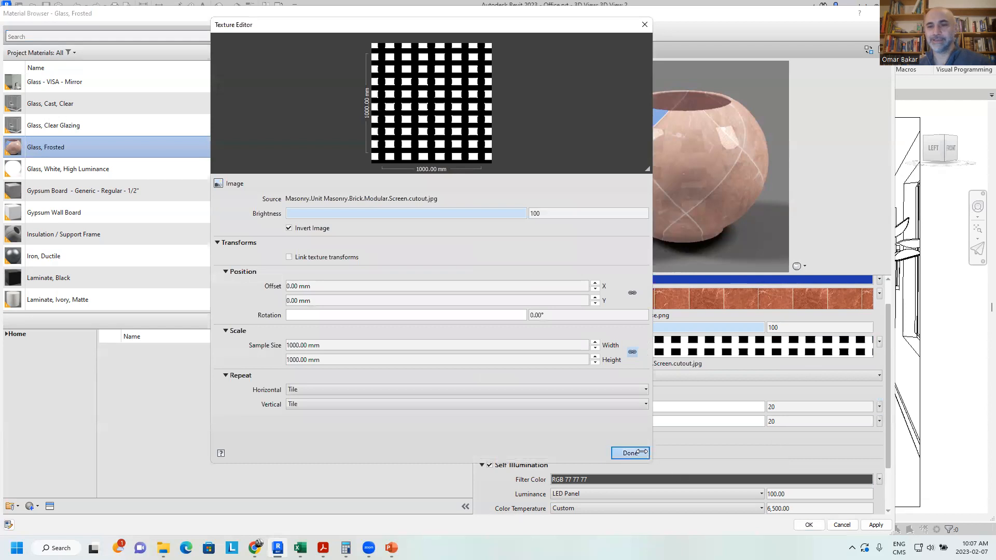
Step: Assign the image Masonry.Unit Masonry.Brick.Modular.Screen.cutout.jpg to the direct reflectivity
left_click(880, 408)
left_click(839, 430)
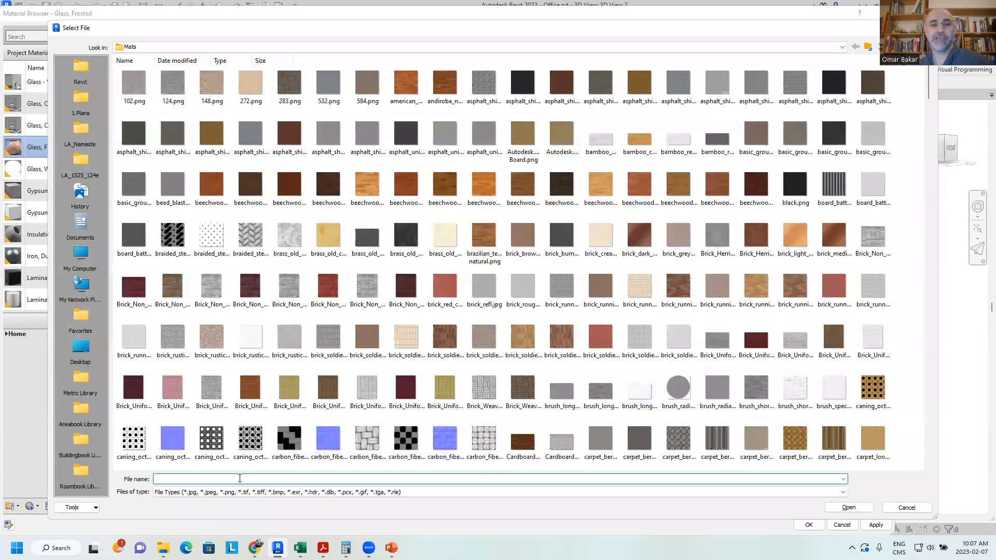
type("Masonry.Unit Masonry.Brick.Modular.Screen.cutout.jpg")
left_click(849, 507)
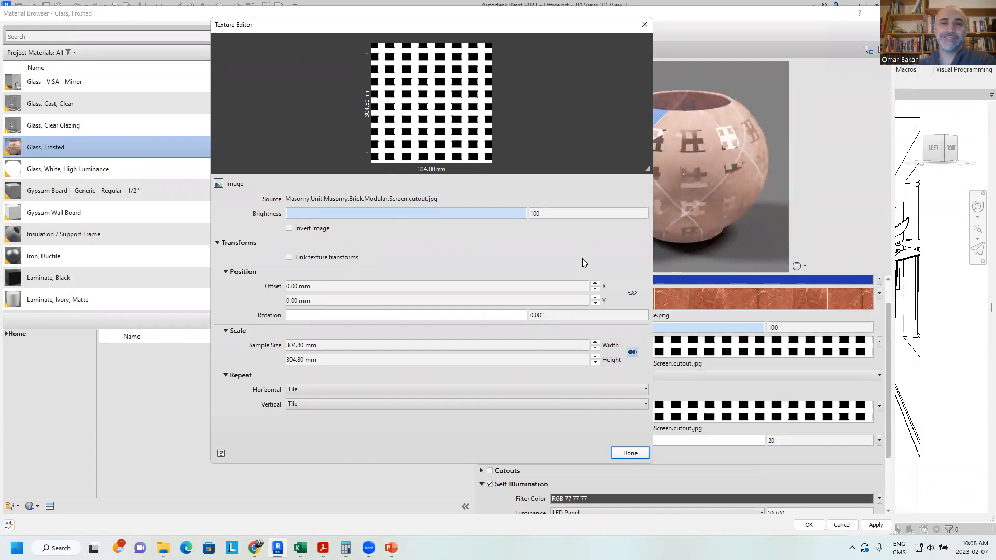
Step: Set the direct reflectivity image's sample size to 1000 mm in width and height, and invert the image
left_click_drag(317, 345, 259, 366)
type("1000")
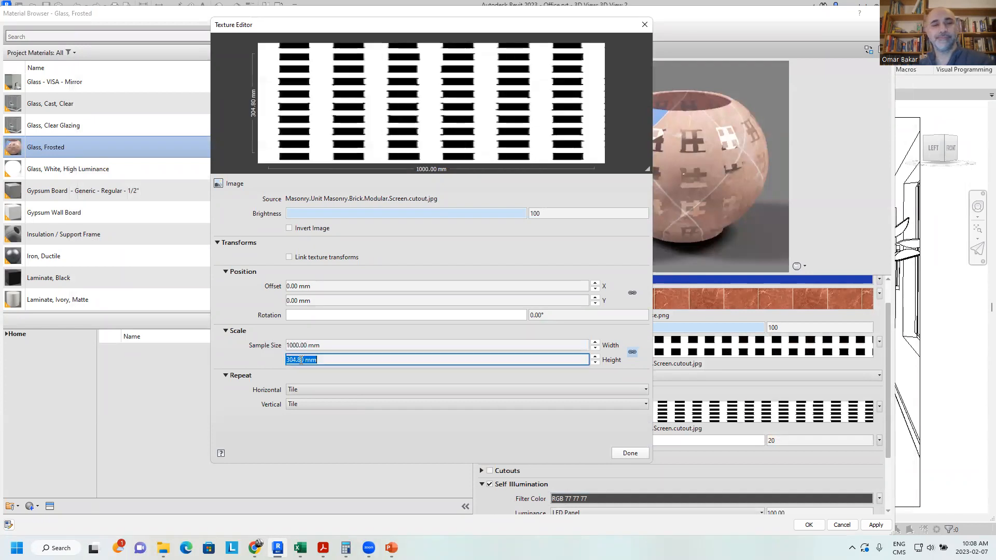
type("1000")
key("shift+Tab")
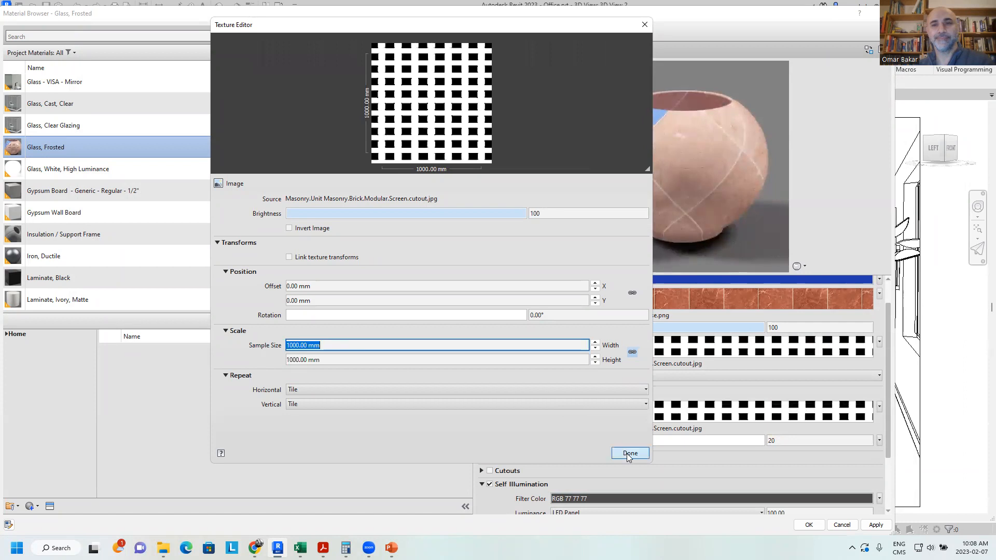
left_click(289, 228)
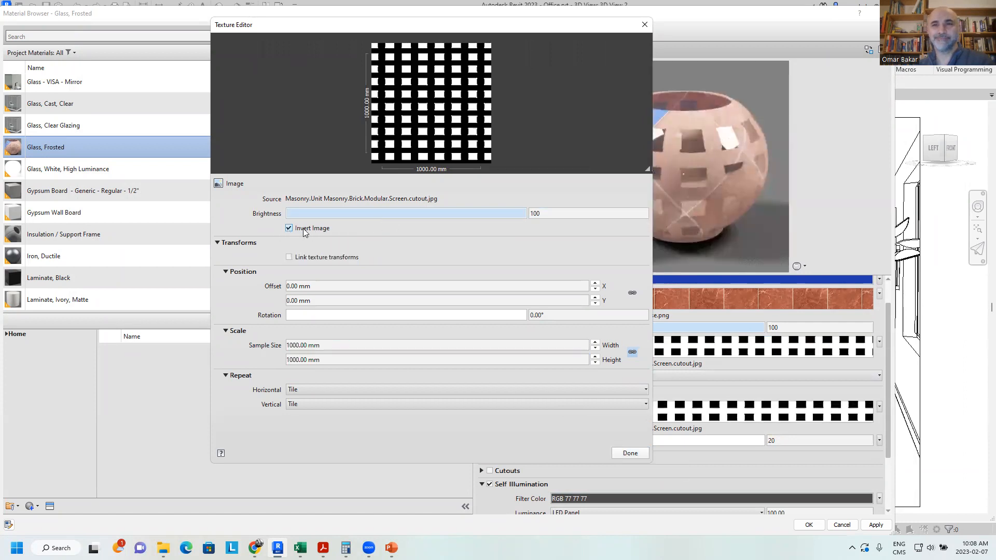
left_click(630, 453)
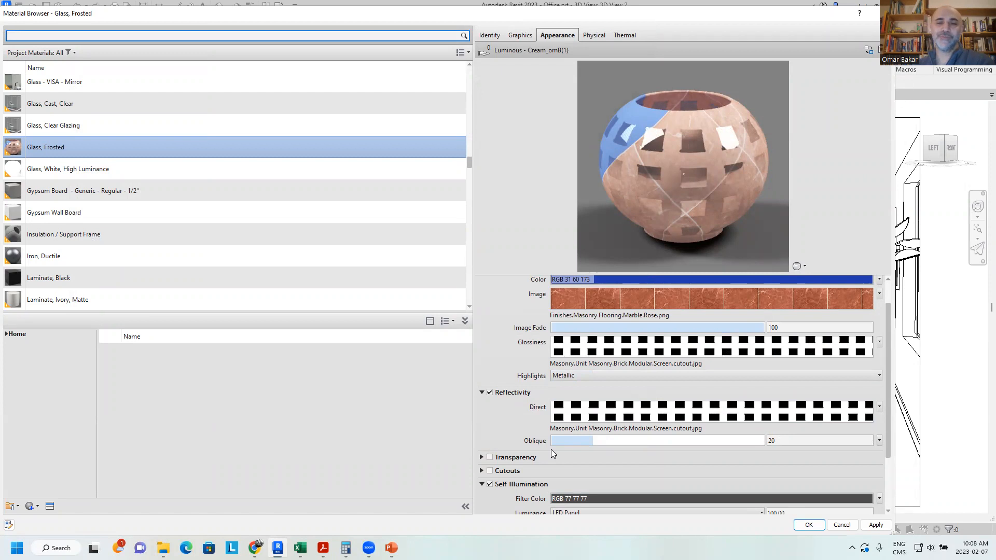
Step: Enable transparency for the material and set its amount to 48
scroll(519, 425, "down", 1)
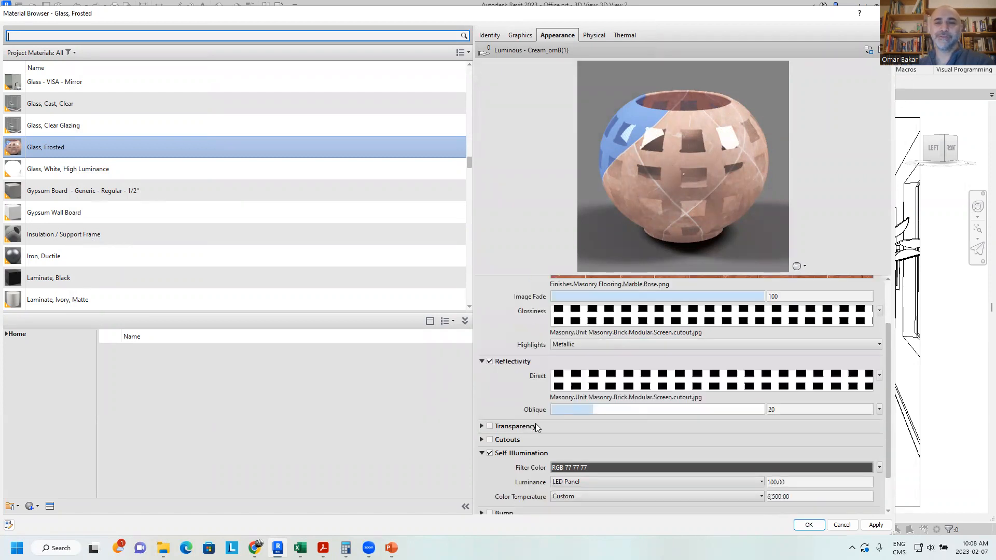
left_click(481, 426)
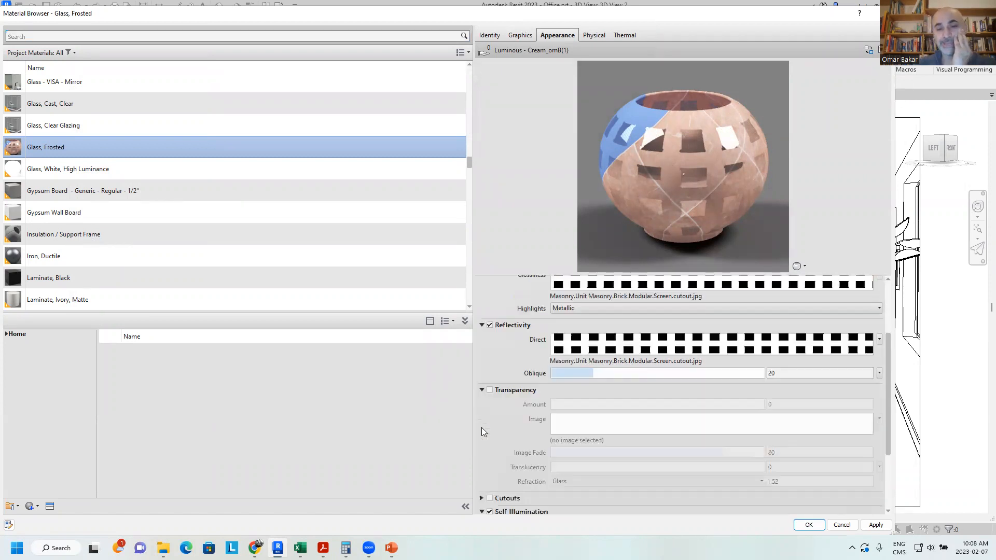
left_click(490, 390)
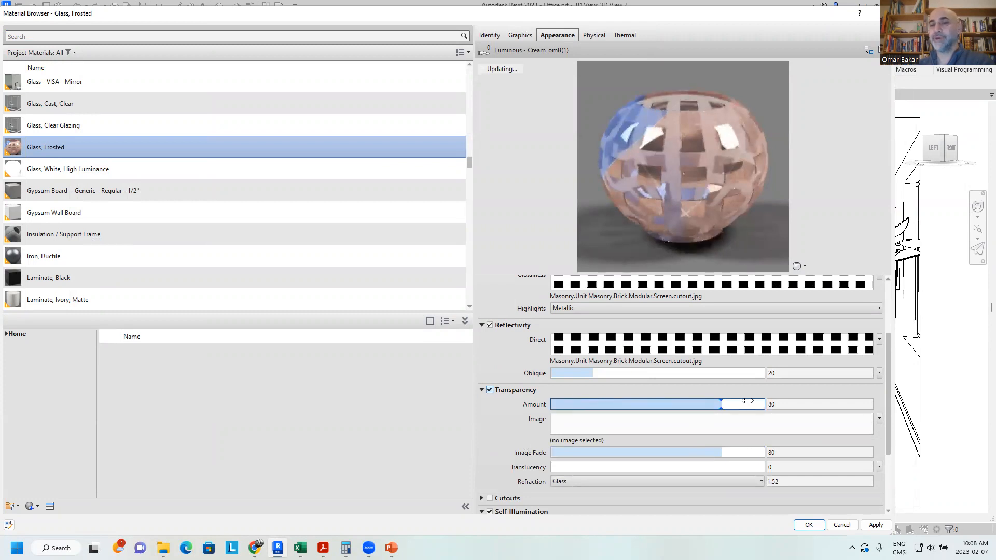
left_click_drag(718, 405, 653, 410)
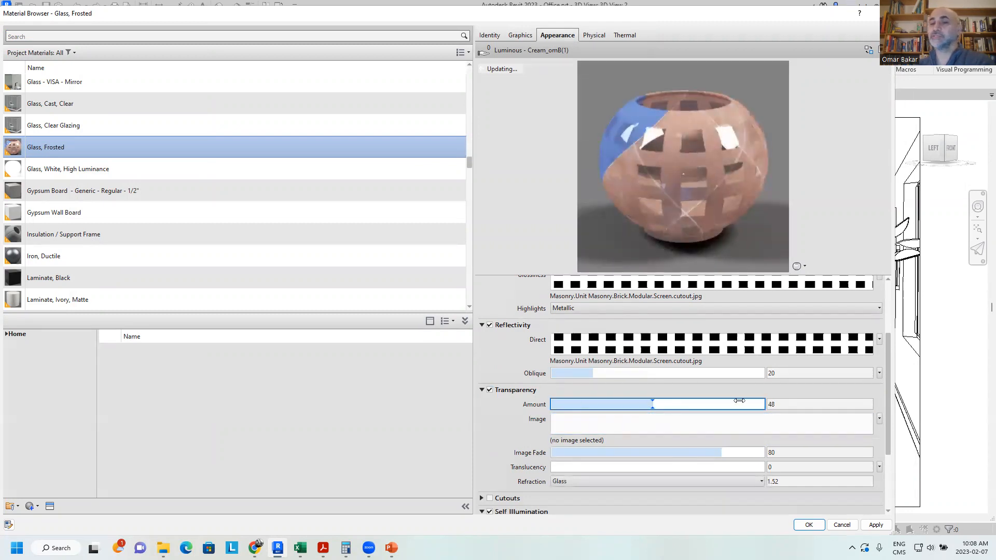
left_click(878, 418)
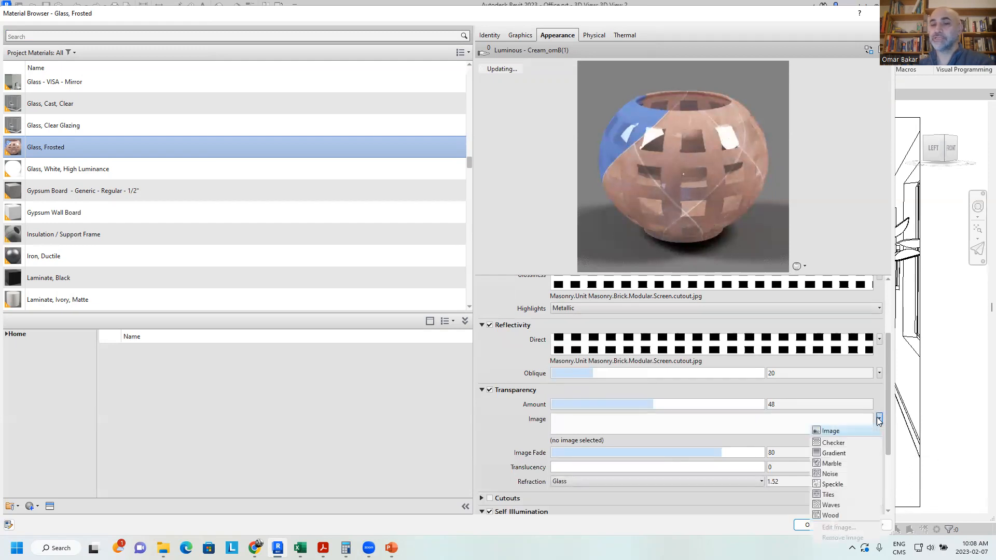
left_click(836, 434)
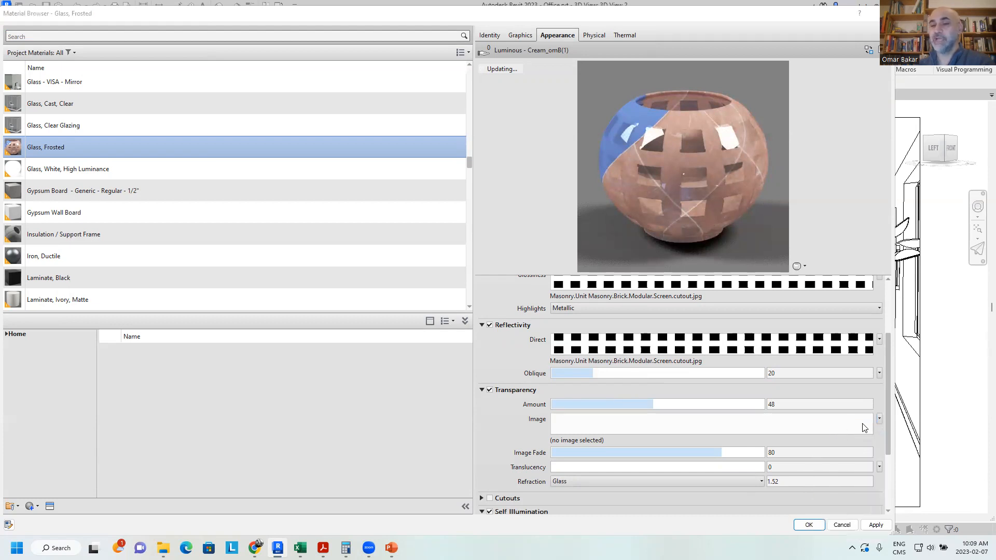
left_click(900, 509)
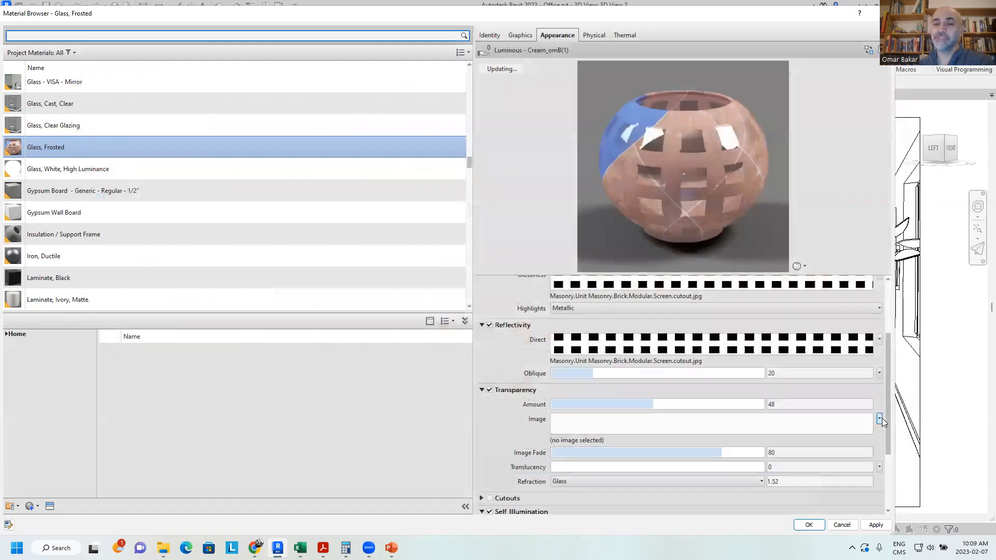
Step: Apply a Checker texture as the transparency image and view its default texture settings
left_click(879, 419)
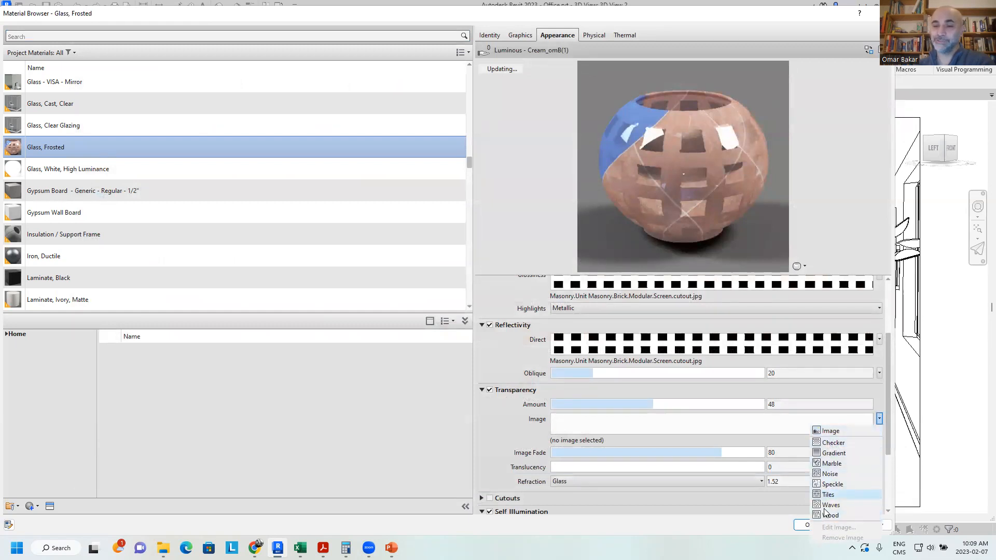
left_click(830, 444)
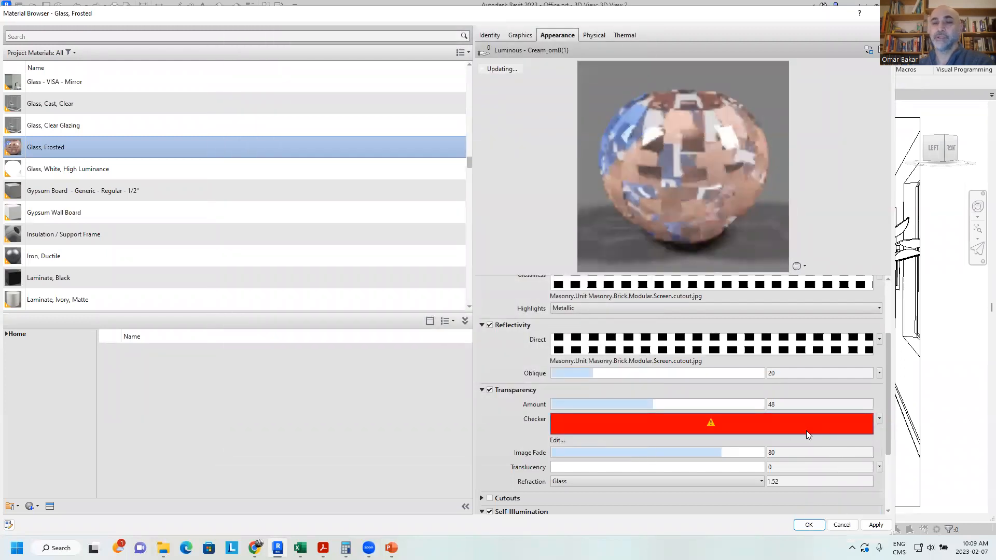
left_click(751, 427)
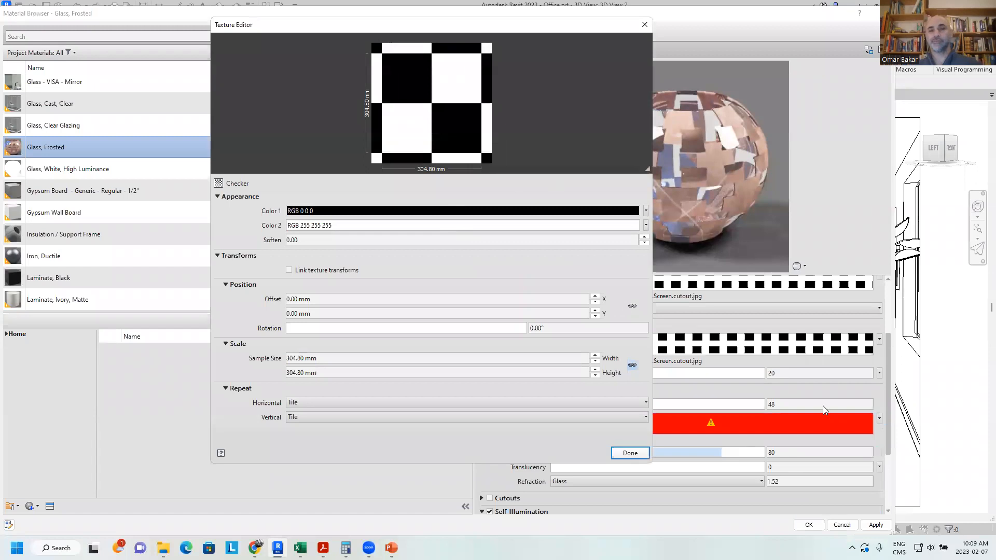
key("Escape")
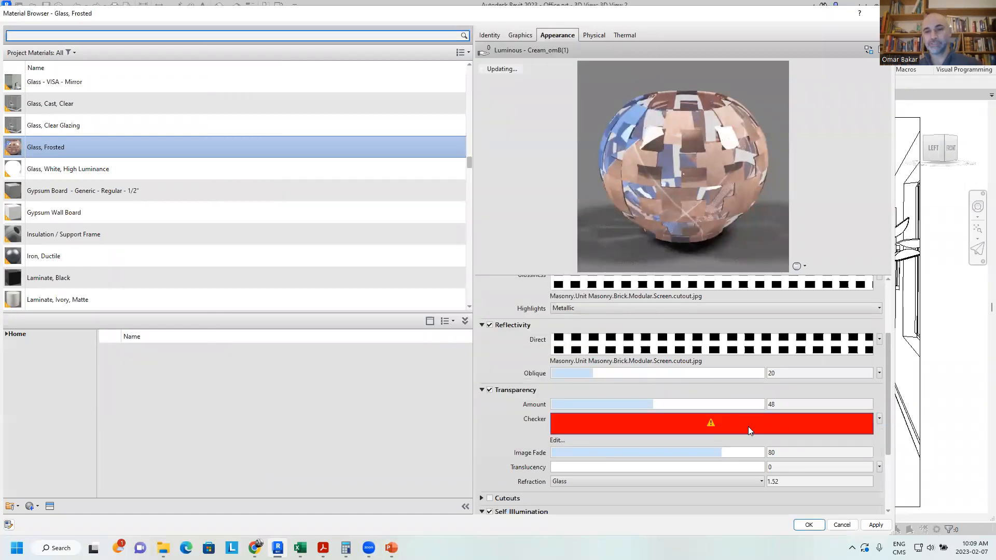
Step: Set the transparency checker's sample size to 1000 mm in width and height
left_click(879, 419)
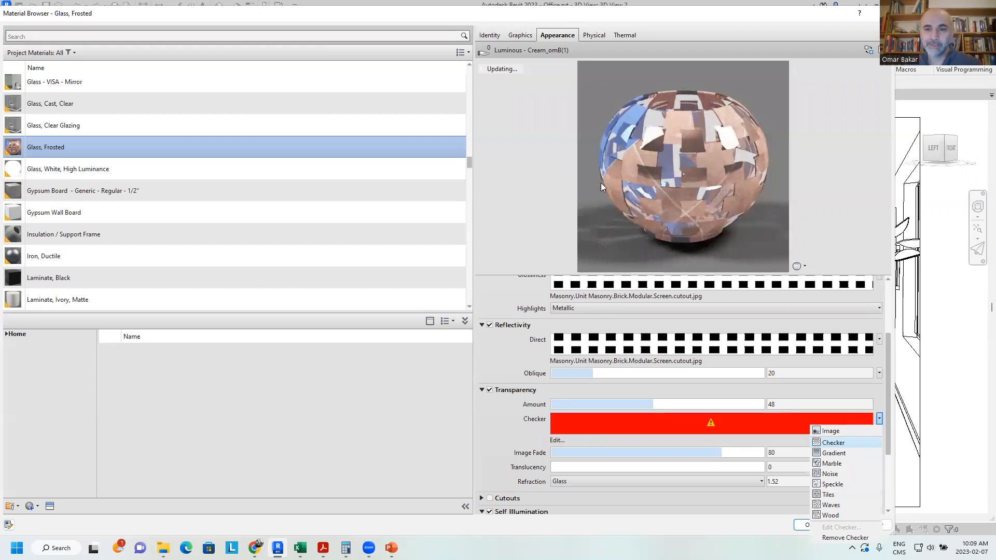
left_click(670, 426)
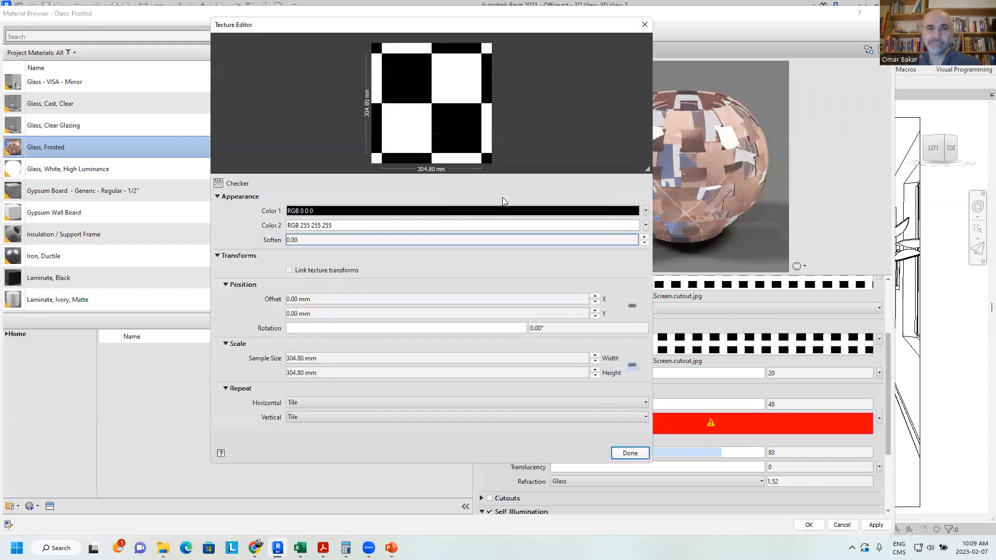
left_click(300, 358)
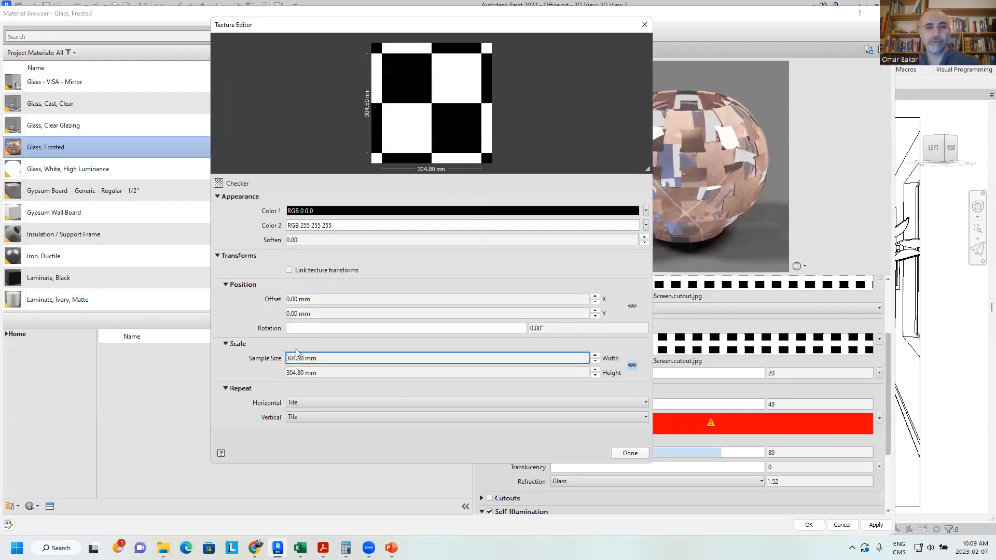
left_click_drag(284, 358, 273, 359)
type("1000")
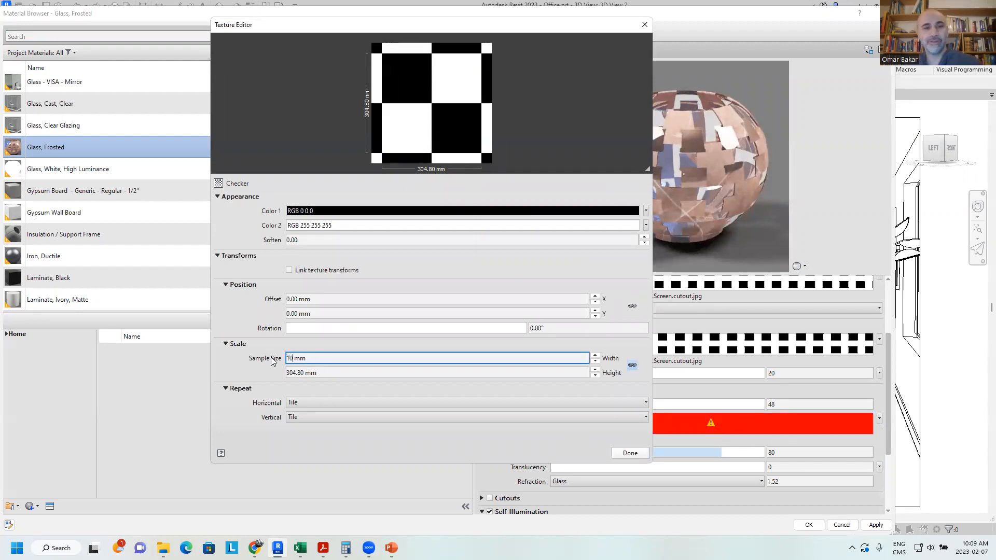
key("Tab")
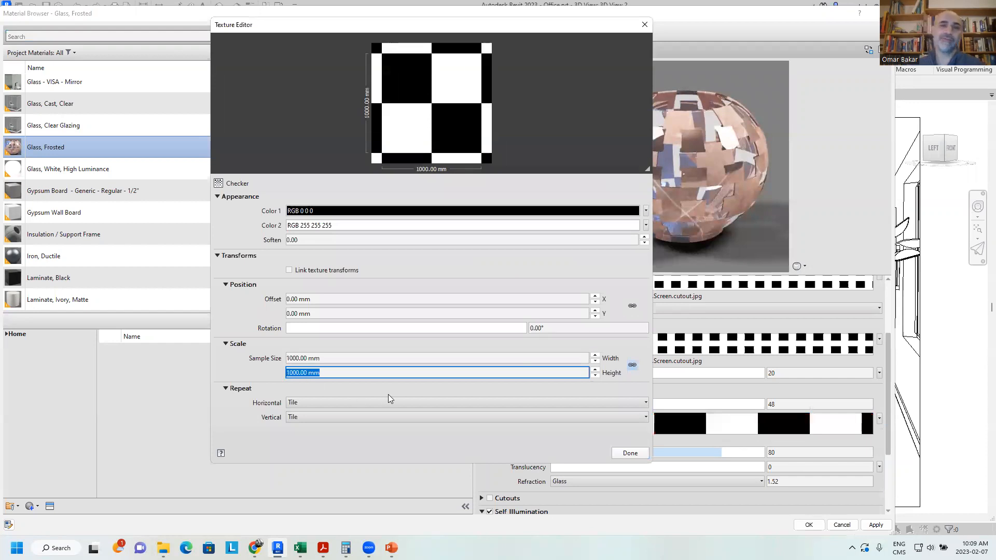
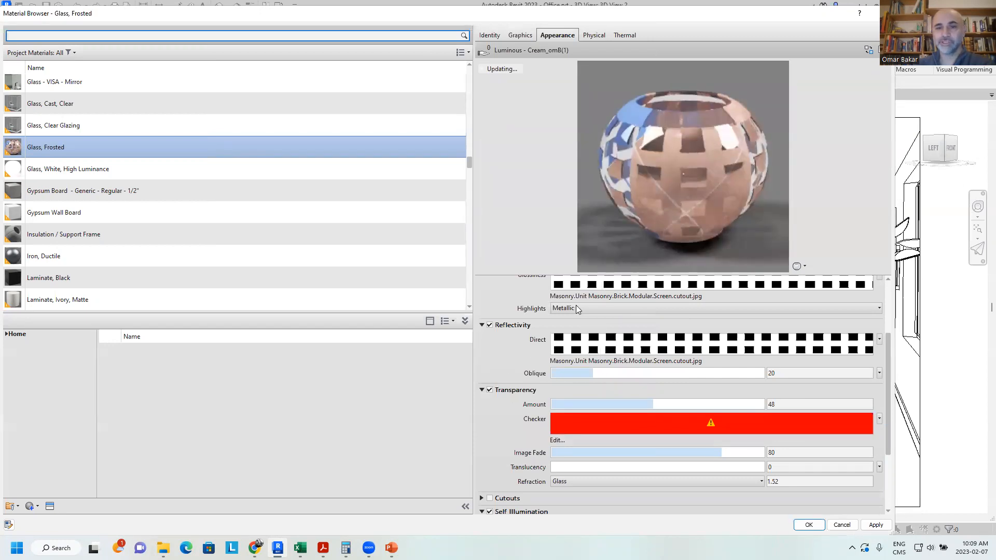
Step: Set the material's highlights back to Non-Metallic
left_click(741, 310)
left_click(826, 321)
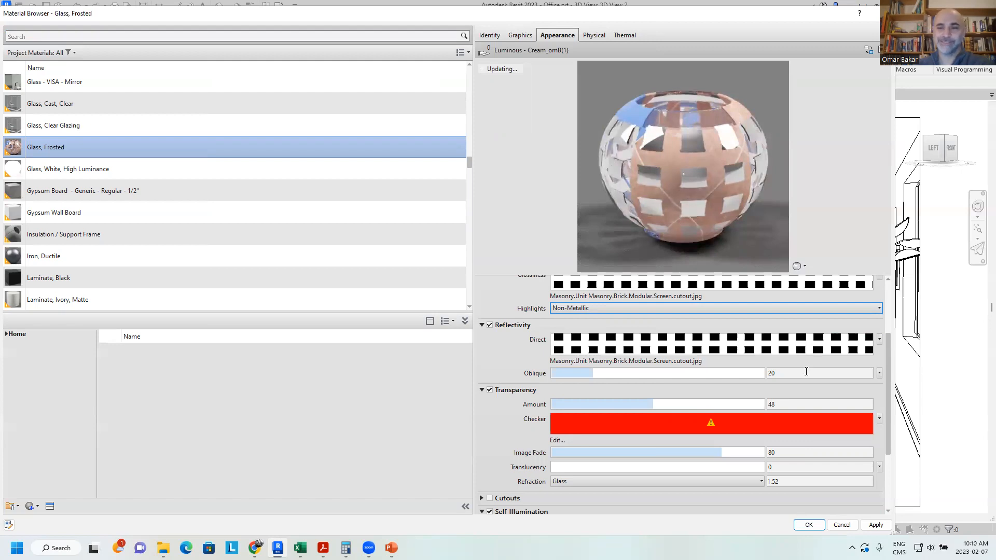
Step: Set the transparency checker's sample size to 500 mm in width and height
left_click(558, 440)
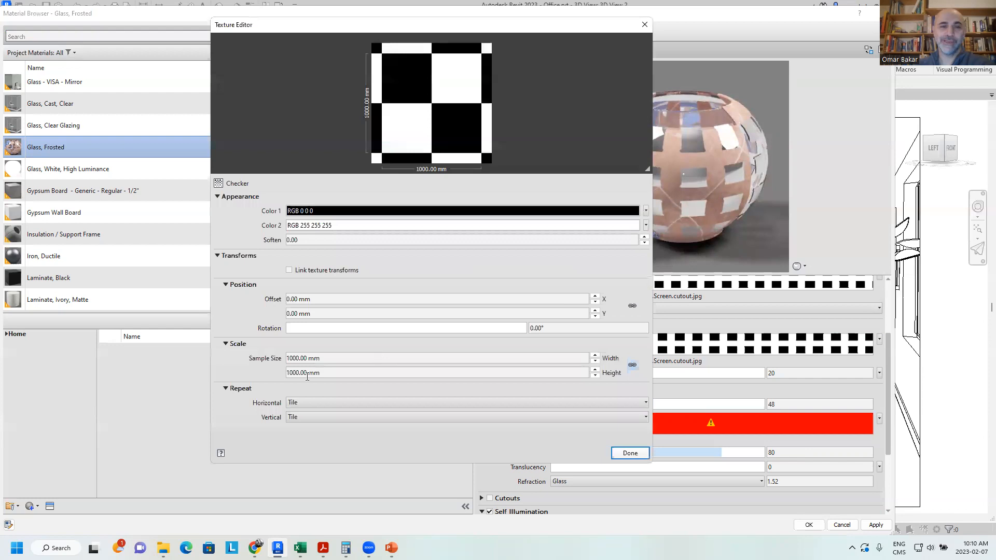
left_click_drag(308, 359, 257, 358)
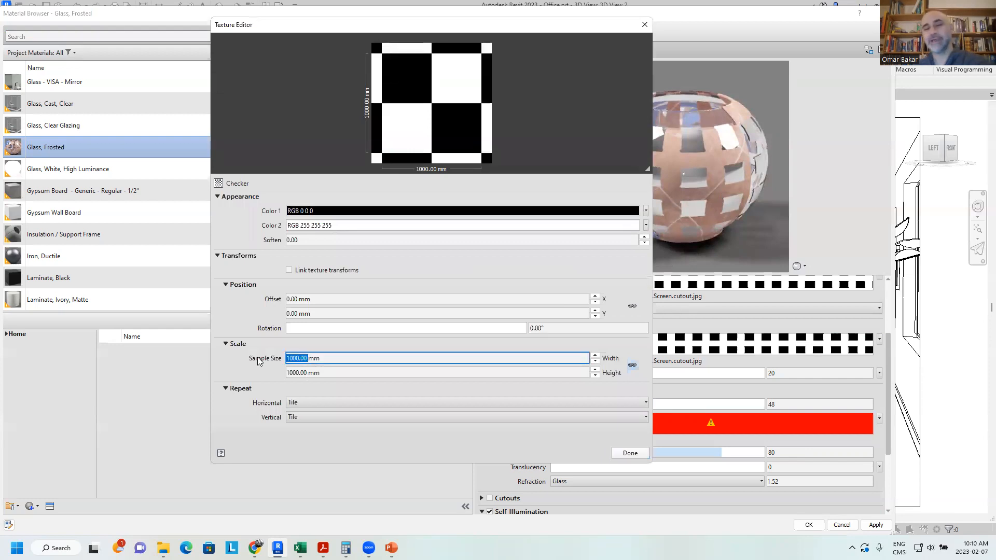
type("50")
type("0")
key("Tab")
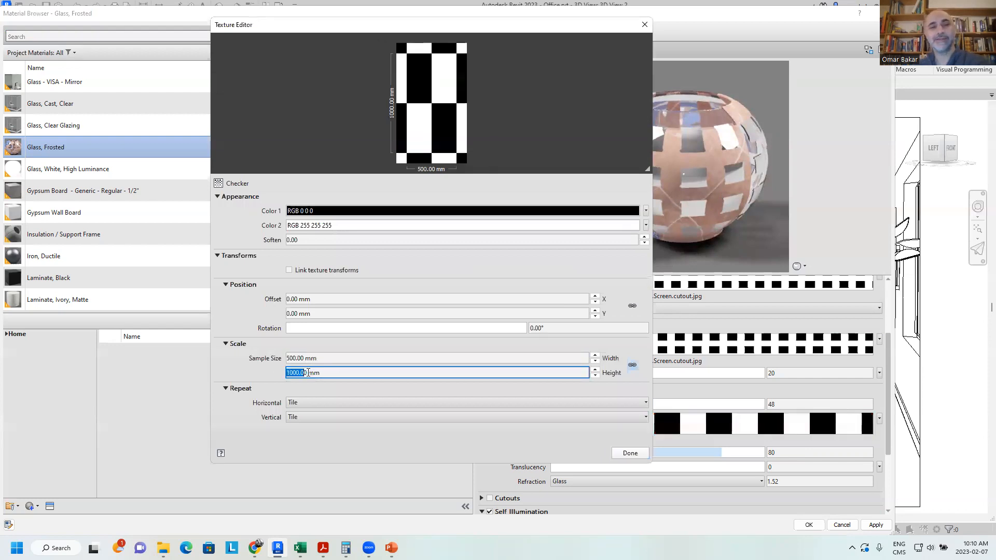
type("500")
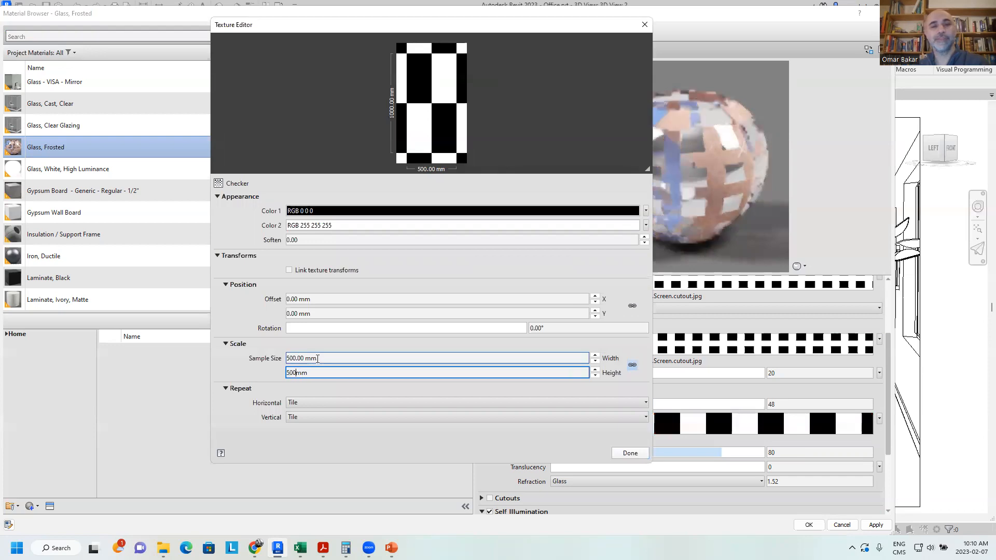
key("Tab")
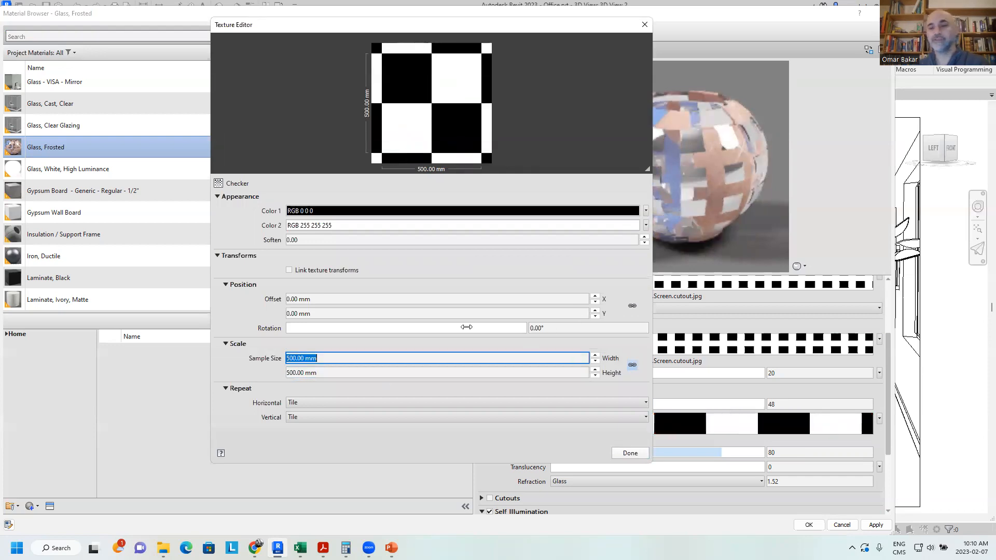
Step: Set the transparency checker's rotation to 90° and finish editing the texture
left_click(465, 327)
type("90")
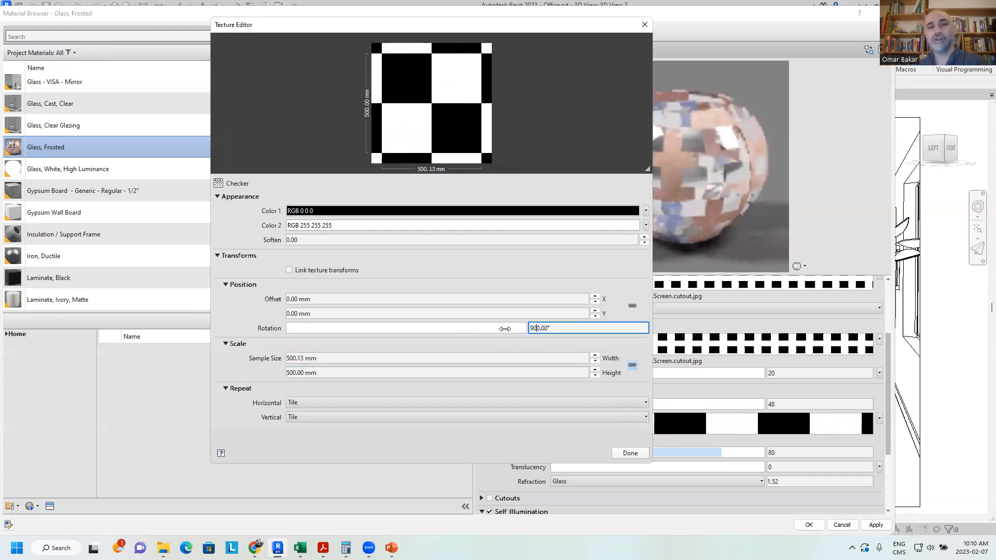
key("Delete")
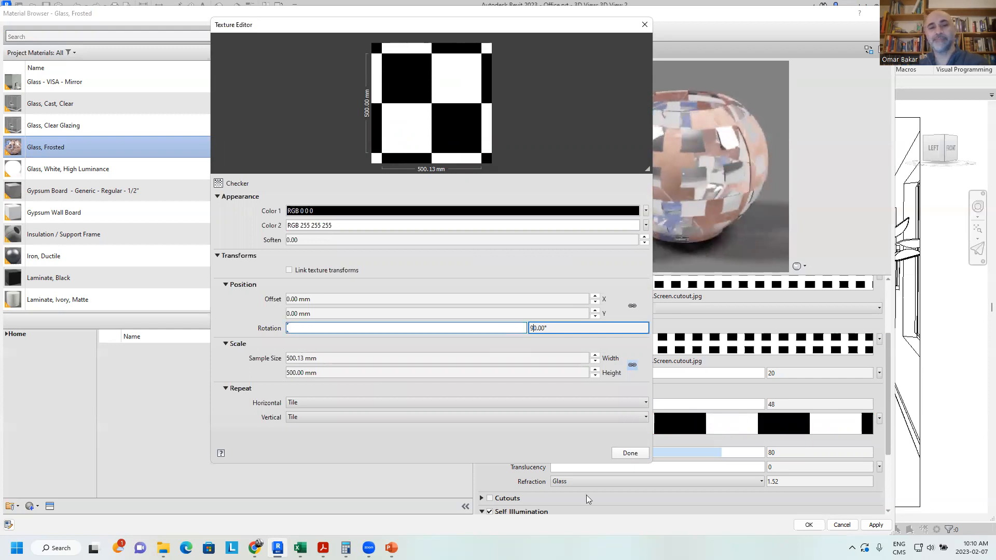
left_click(630, 453)
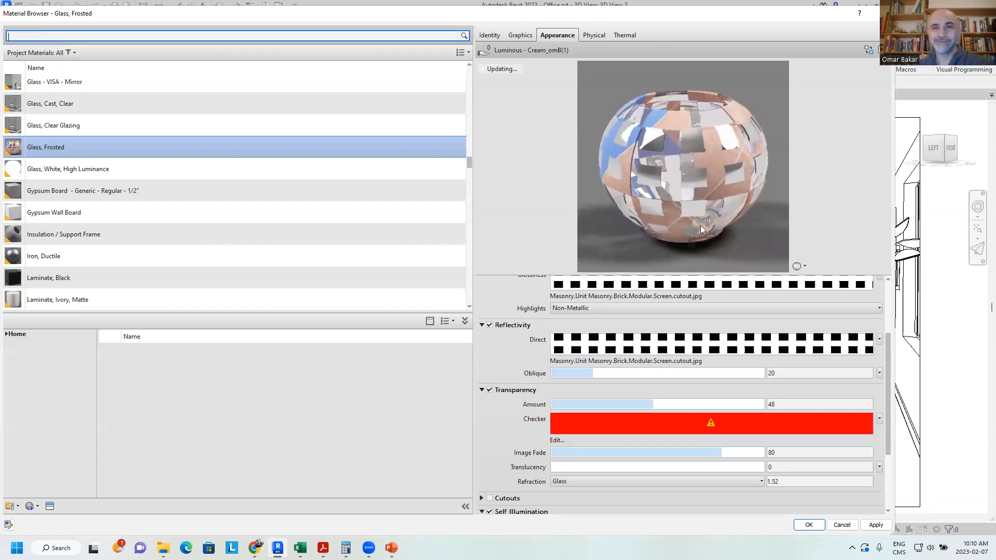
Step: Replace the transparency checker with the dotted image pattern06.png from the Mats folder, accepting its default texture settings
left_click(879, 419)
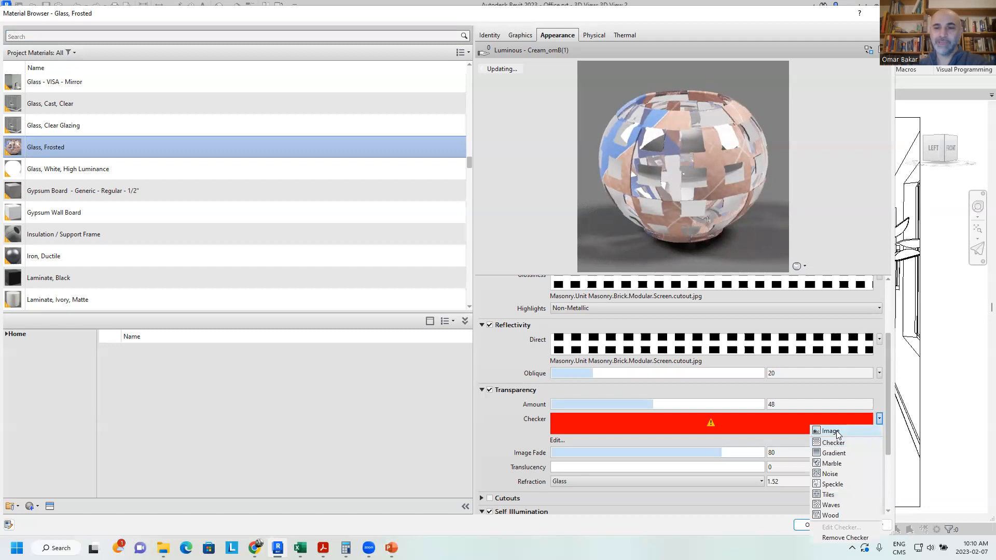
left_click(840, 431)
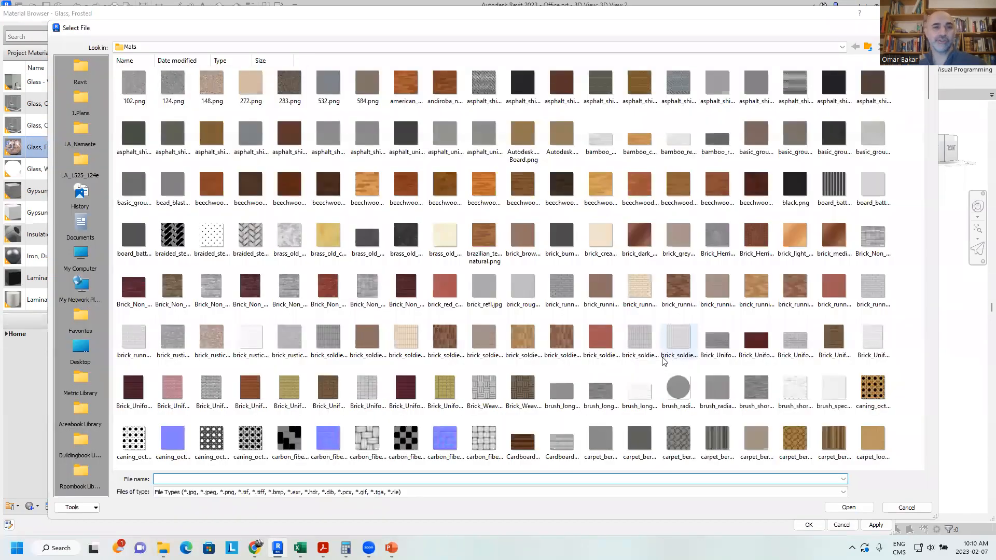
scroll(664, 361, "up", 1, "ctrl")
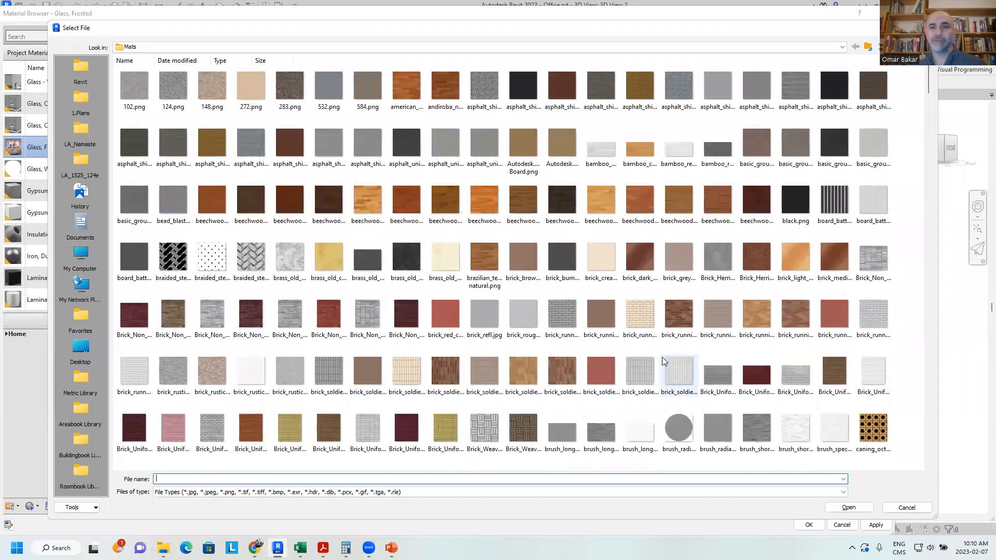
scroll(636, 313, "up", 1, "ctrl")
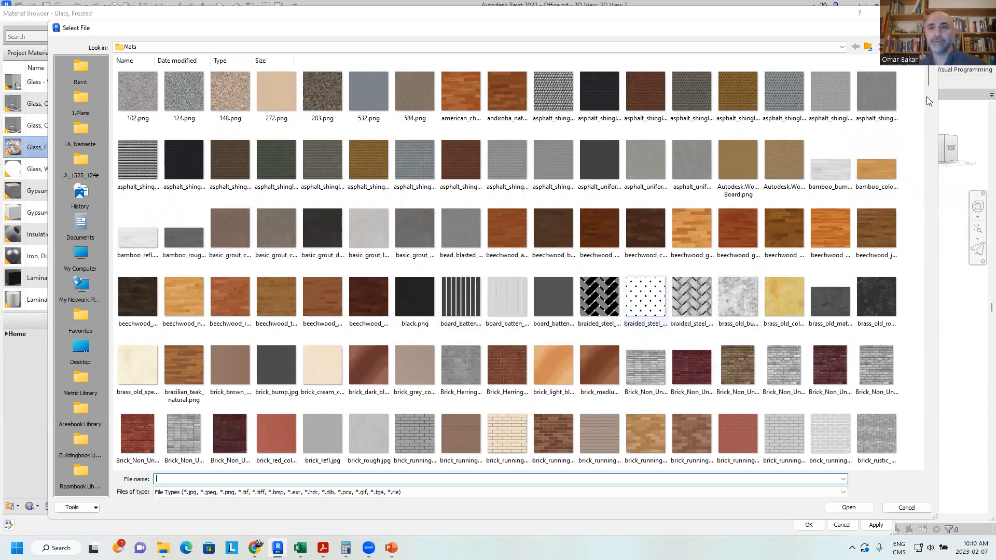
scroll(901, 416, "down", 20)
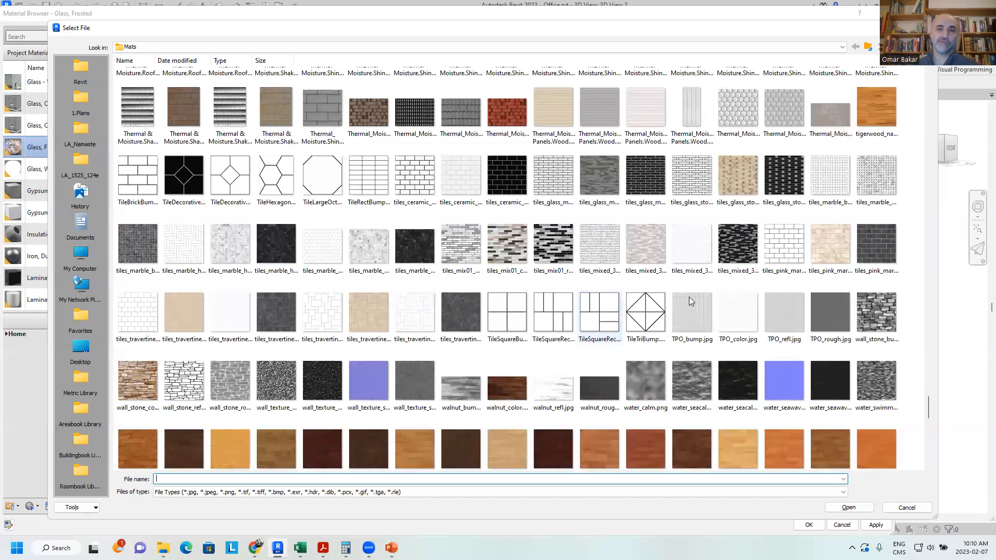
scroll(615, 357, "up", 6)
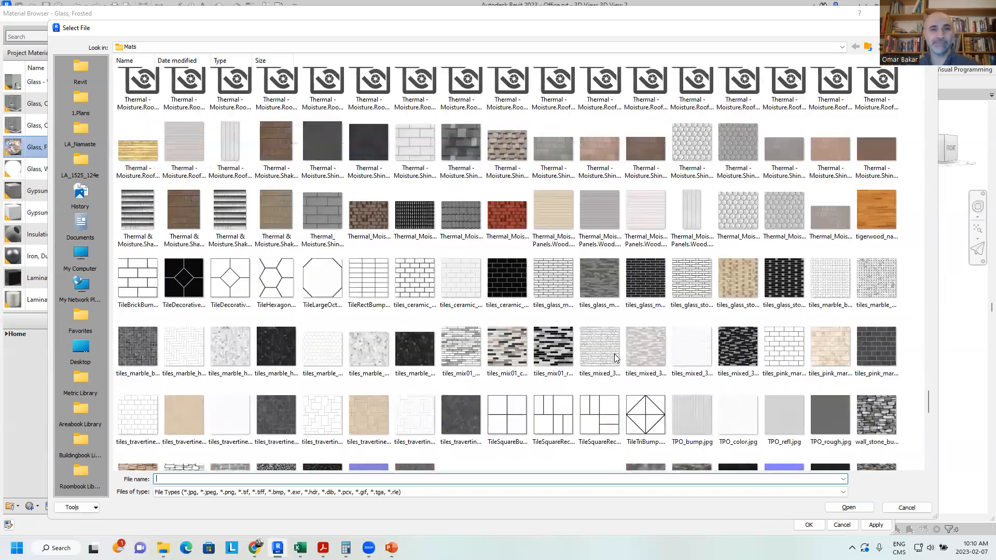
scroll(614, 353, "up", 3)
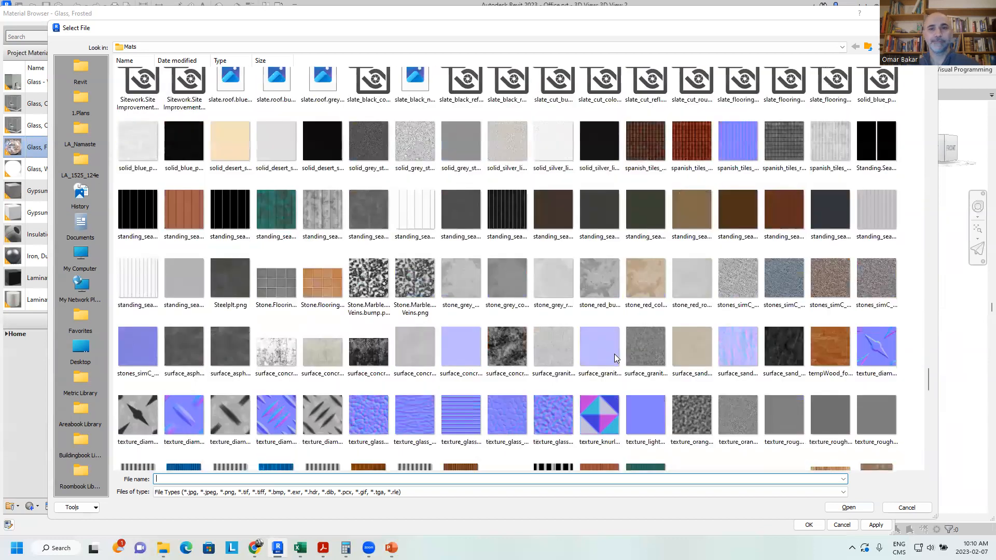
scroll(614, 354, "up", 4)
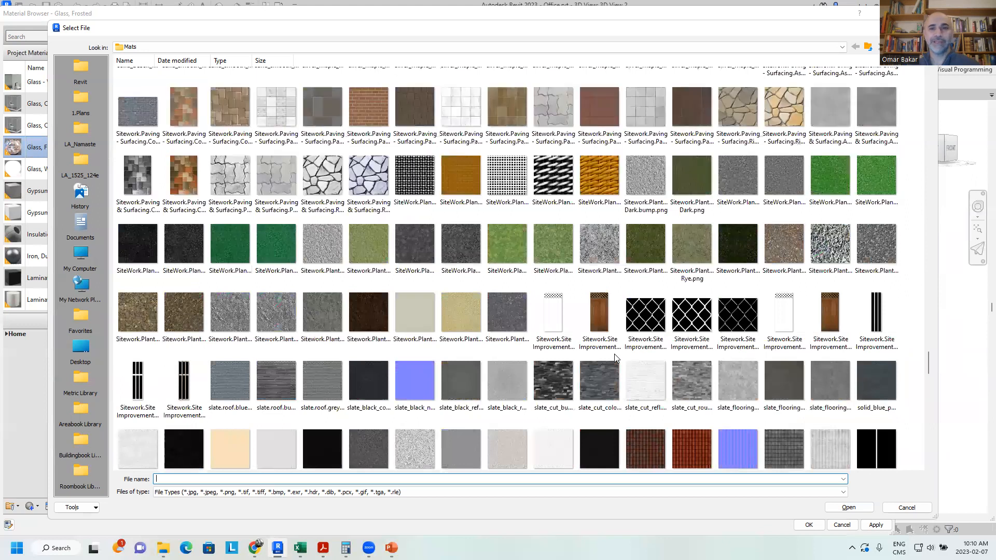
scroll(587, 364, "up", 2)
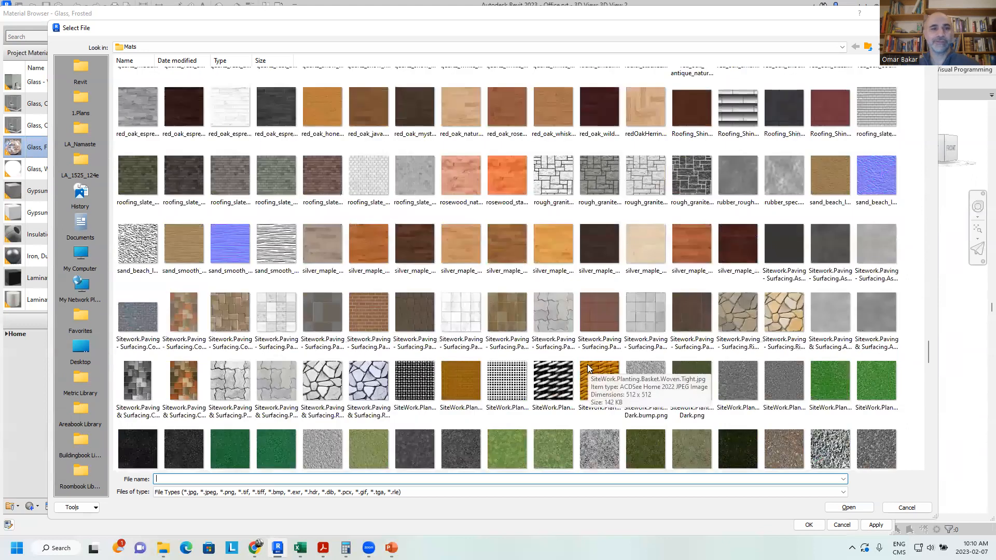
scroll(588, 364, "up", 3)
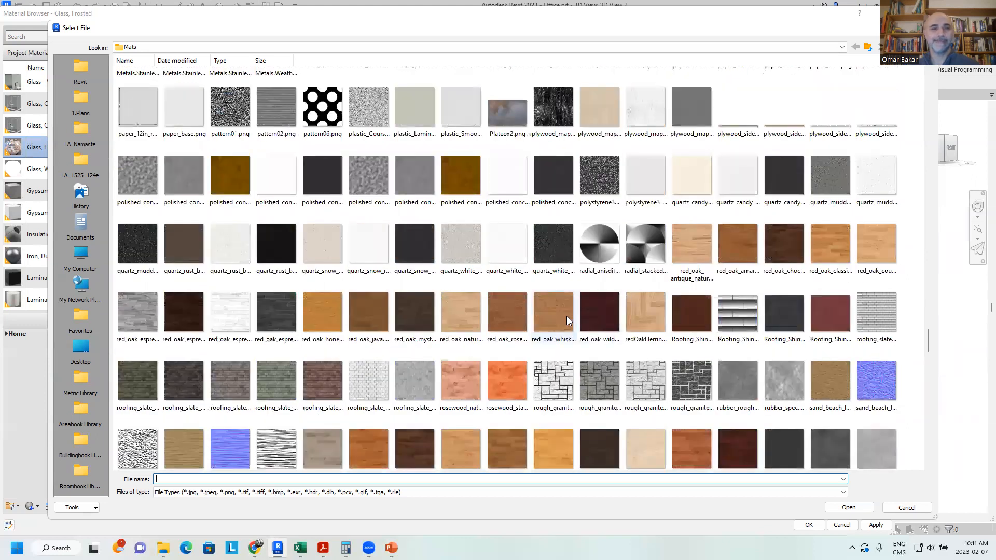
double_click(322, 106)
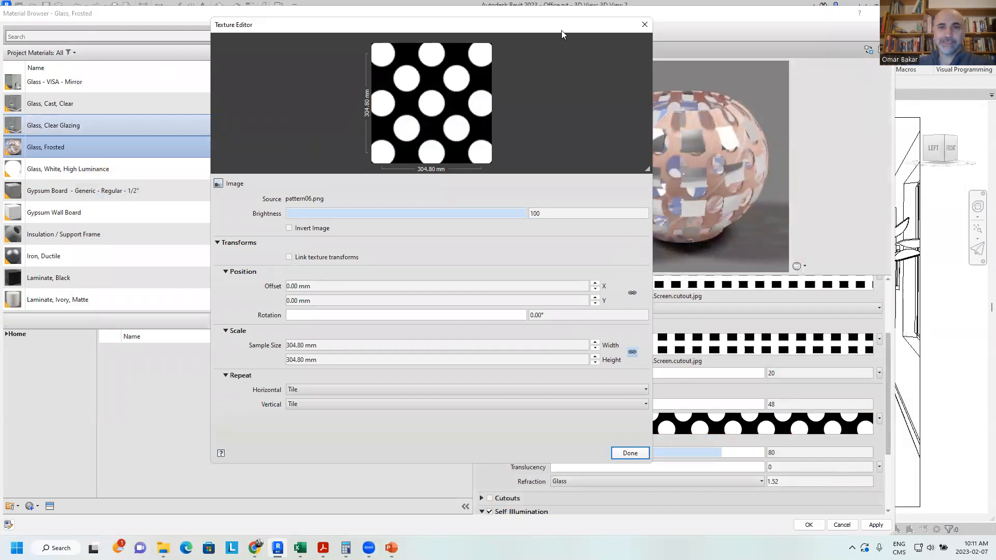
left_click_drag(548, 30, 372, 55)
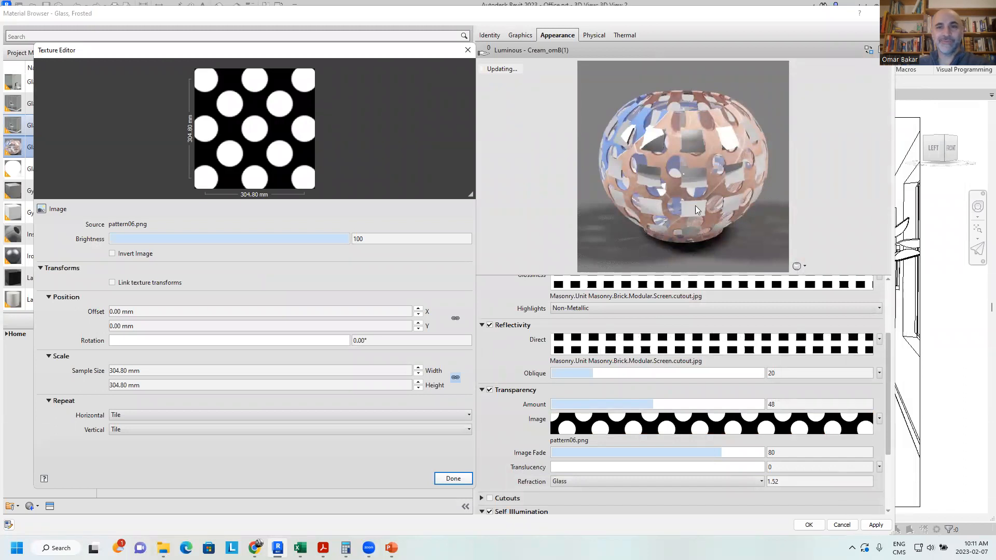
left_click(452, 478)
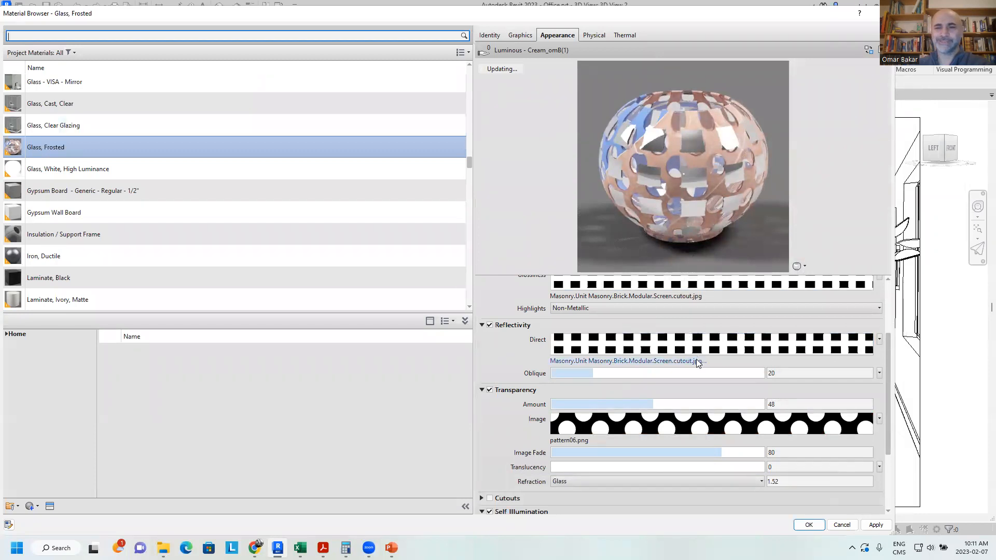
Step: Switch the direct reflectivity from the masonry cutout image back to a slider value
left_click(878, 340)
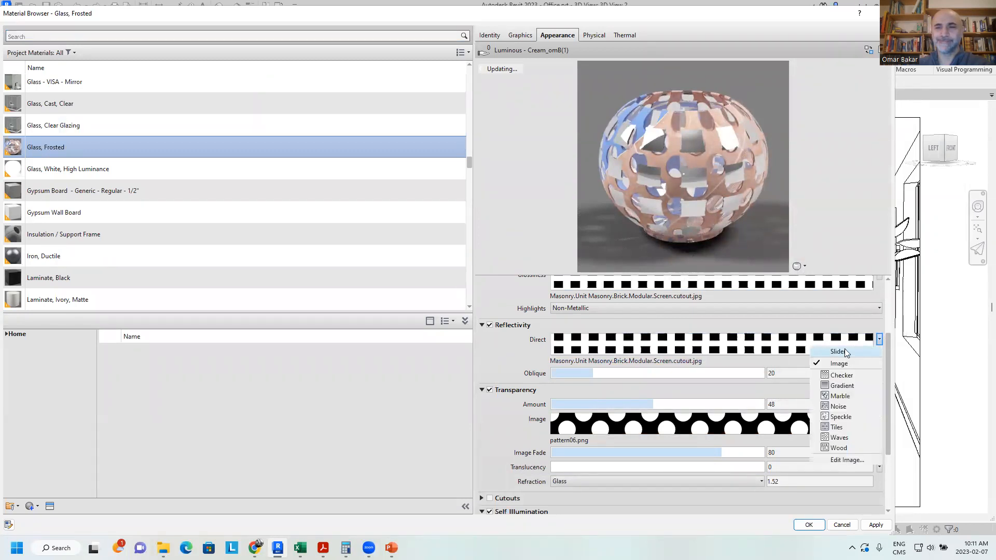
left_click(839, 352)
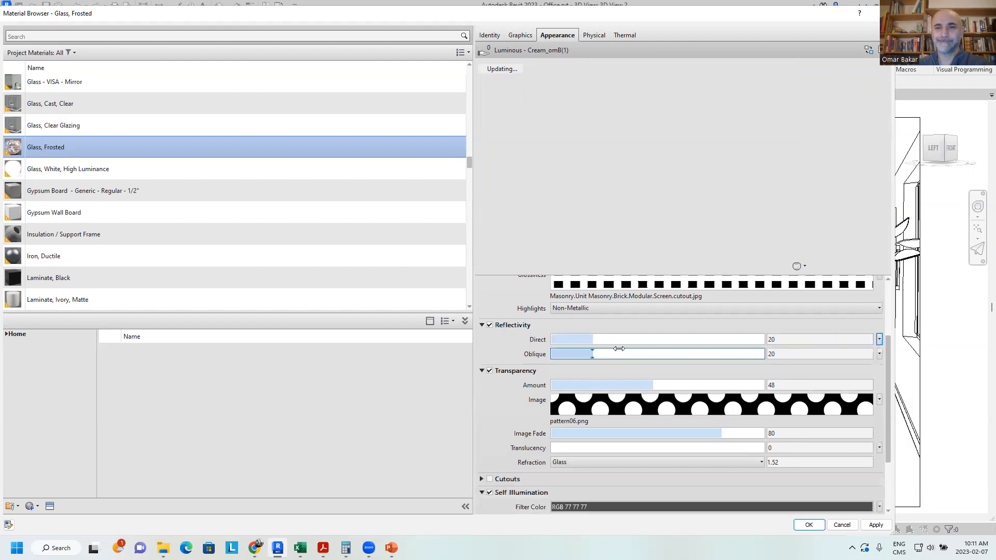
Step: Set the horizontal repeat of the generic Marble.Rose image to Tile and finish editing the texture
scroll(516, 350, "up", 3)
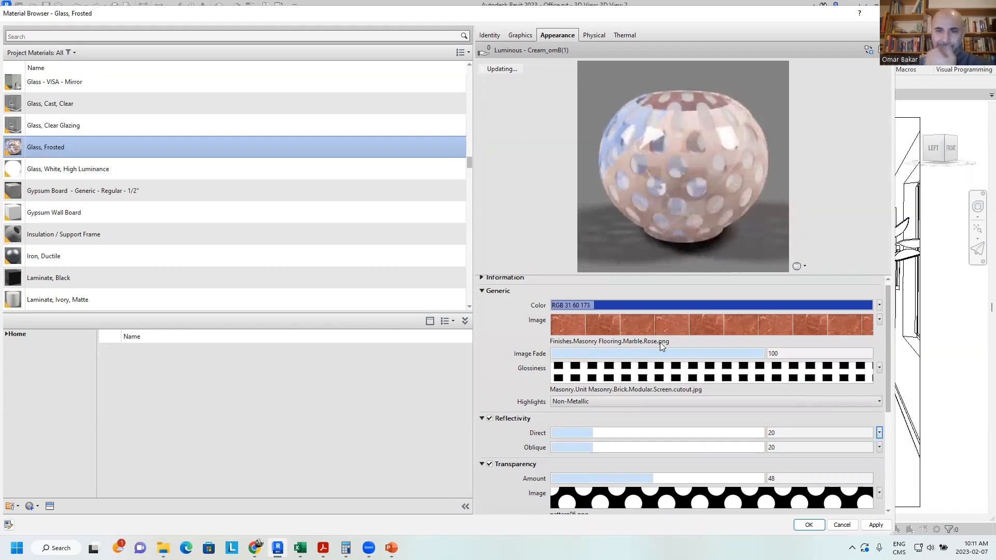
scroll(540, 339, "up", 1)
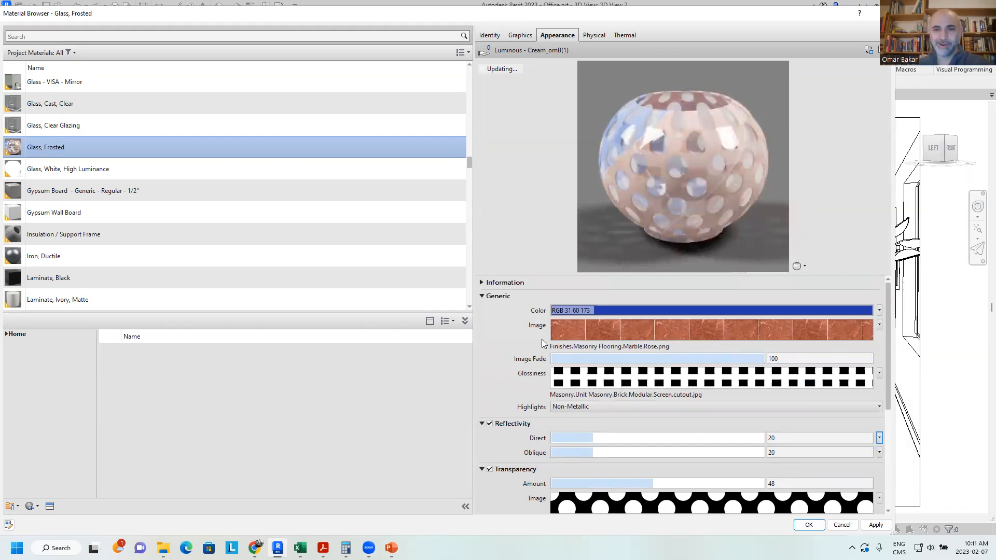
left_click_drag(750, 358, 723, 355)
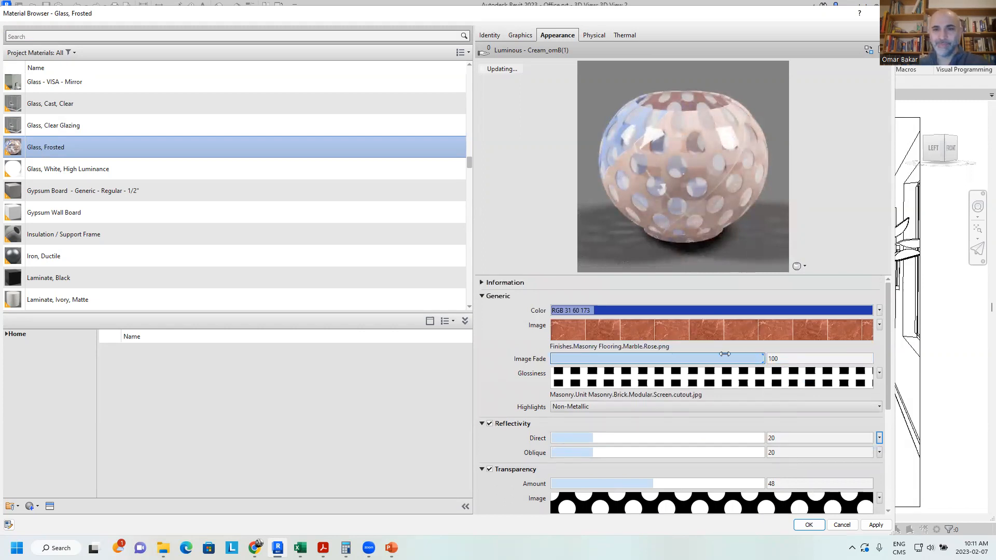
left_click(765, 334)
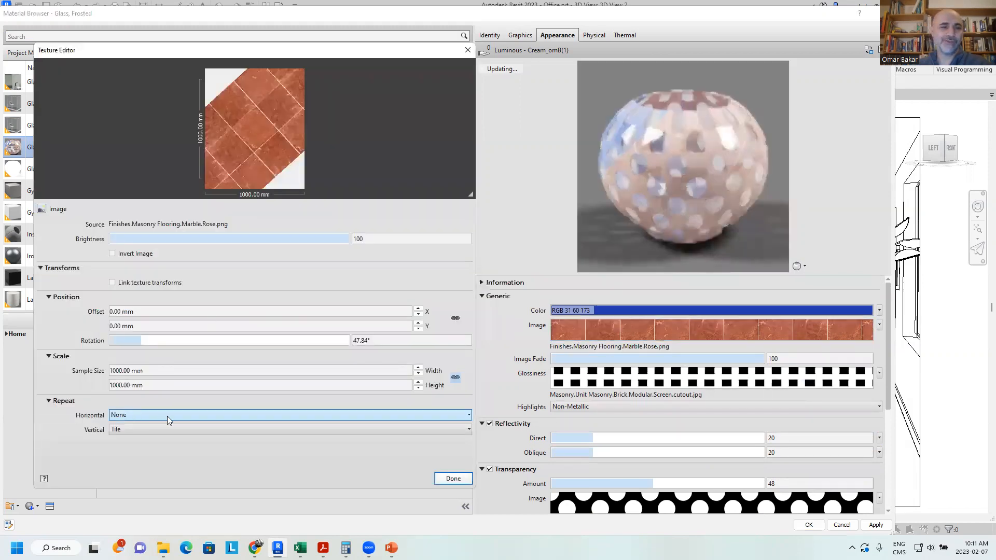
left_click(412, 415)
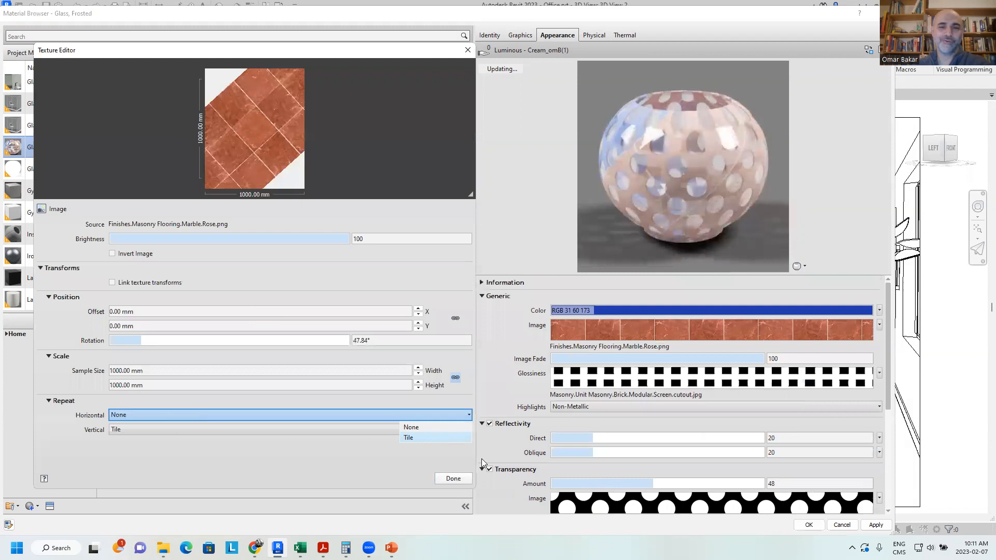
left_click(430, 437)
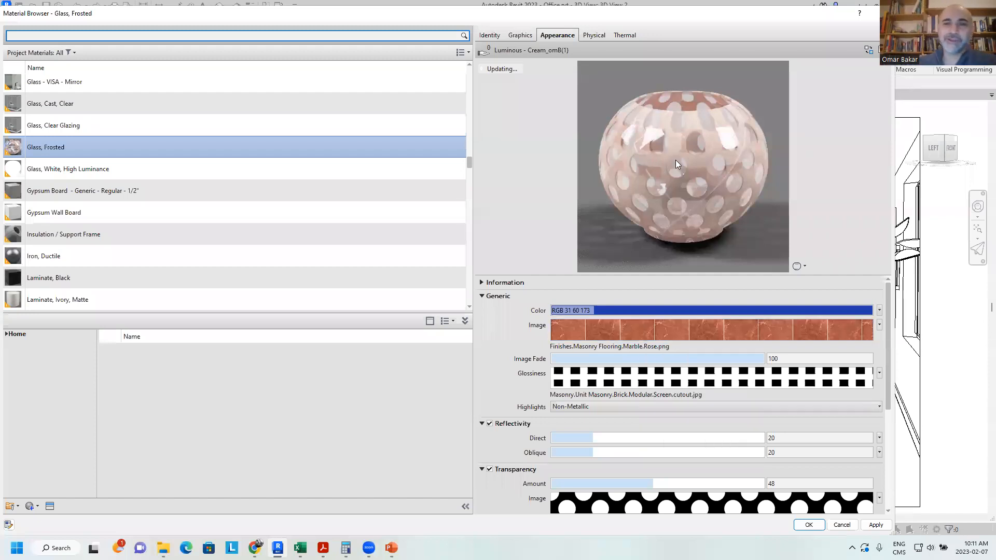
Step: Try the transparency image fade at 28, and settle on a value of 94
left_click(490, 386)
scroll(536, 411, "down", 3)
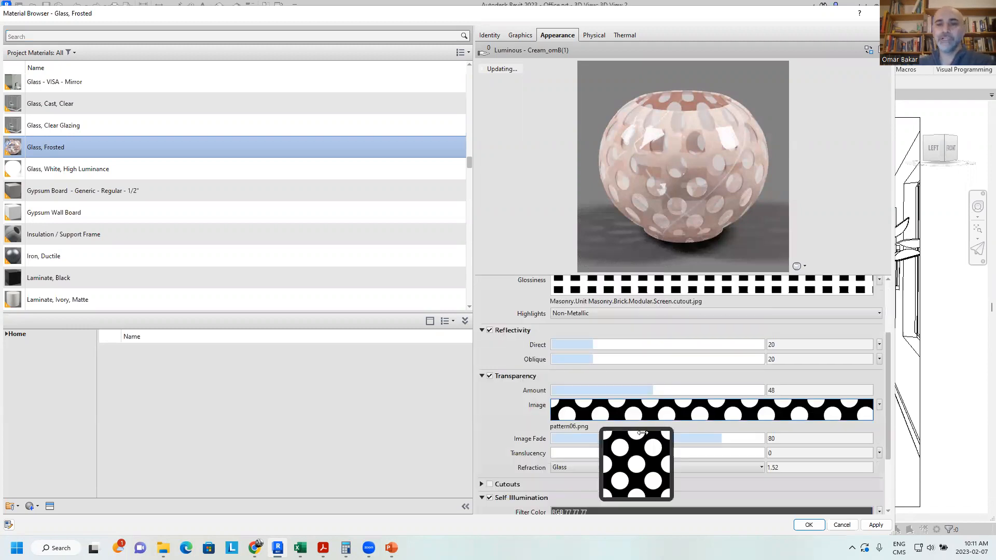
left_click_drag(716, 438, 604, 440)
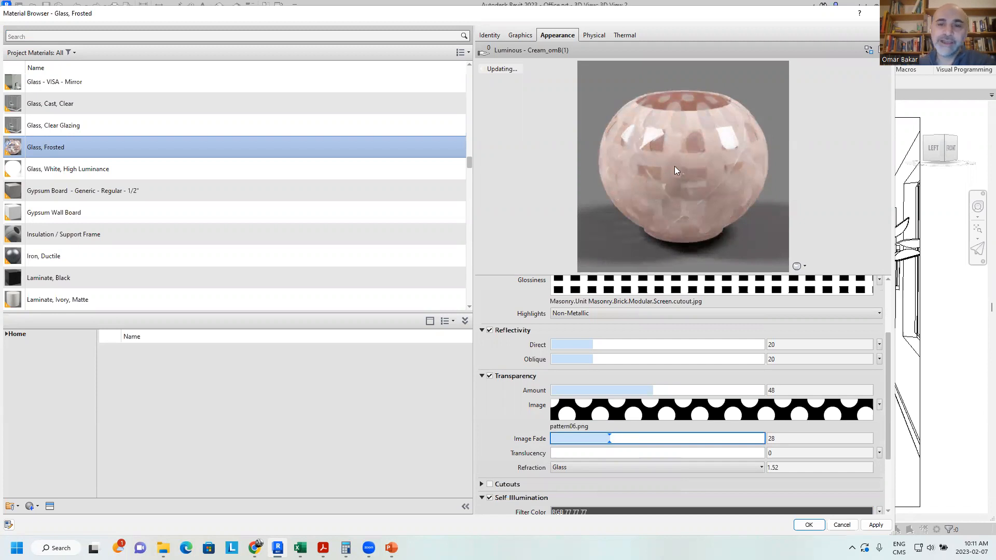
left_click(704, 440)
left_click(749, 440)
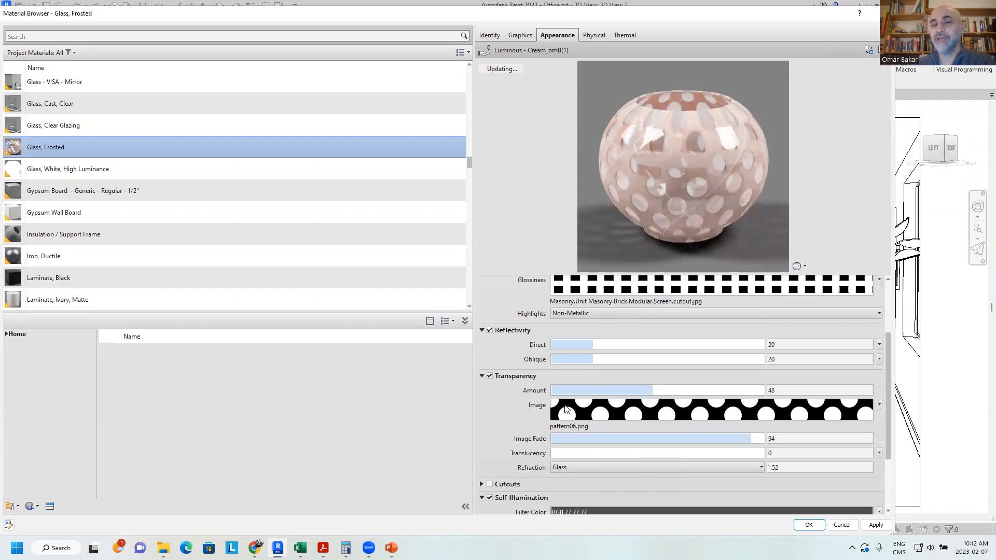
Step: Change the transparency's refraction type to Diamond
scroll(554, 407, "down", 3)
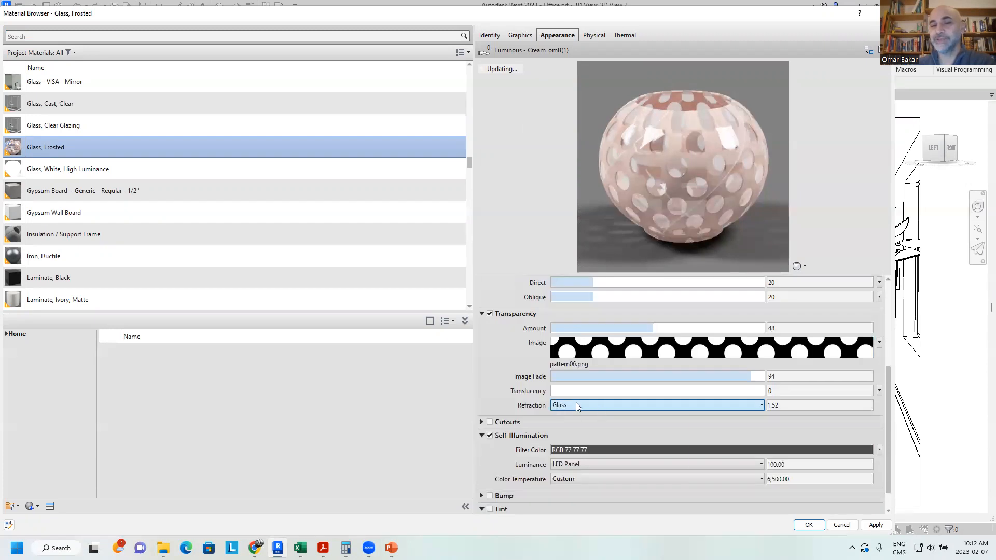
left_click(576, 404)
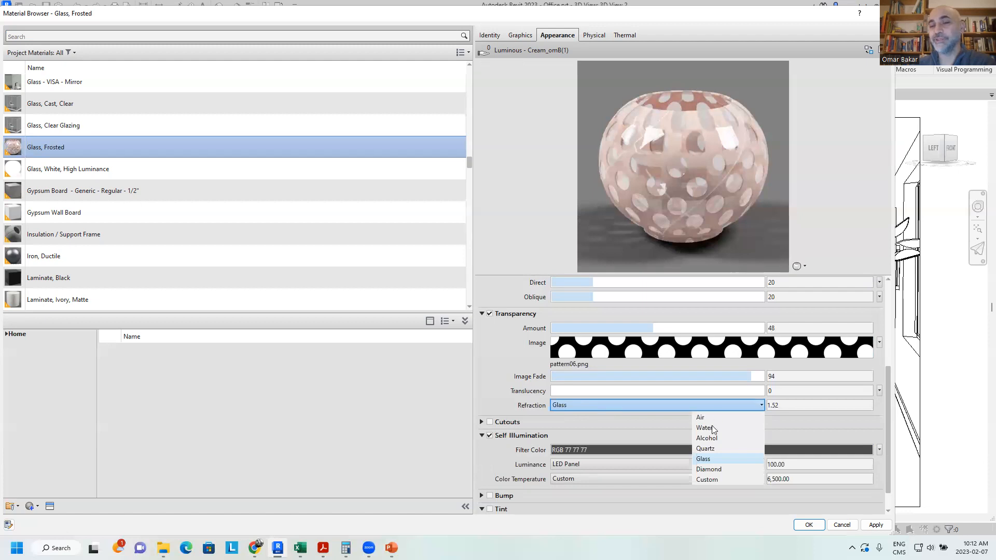
left_click(717, 468)
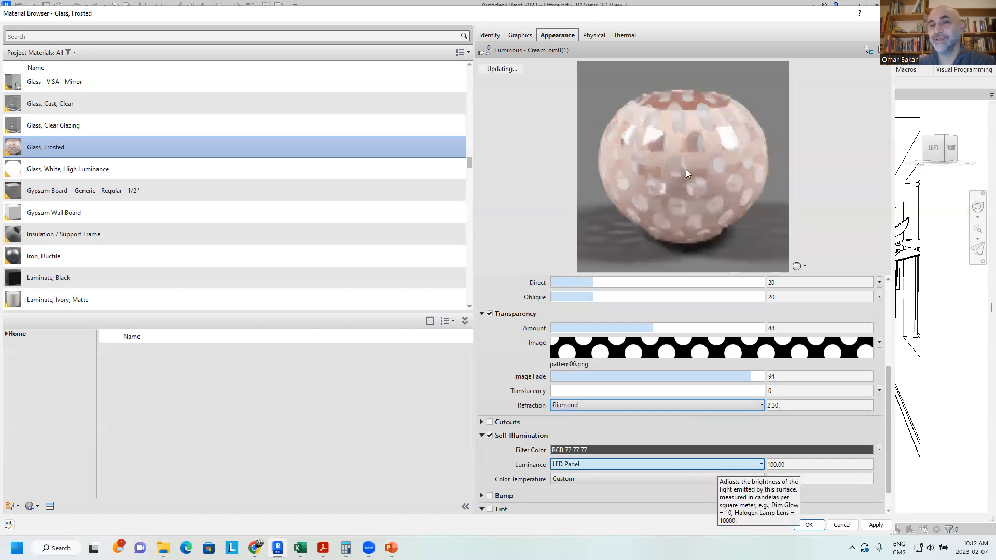
Step: Try Water as the transparency's refraction type, settle on Air, and turn off the material's Transparency property
left_click(782, 407)
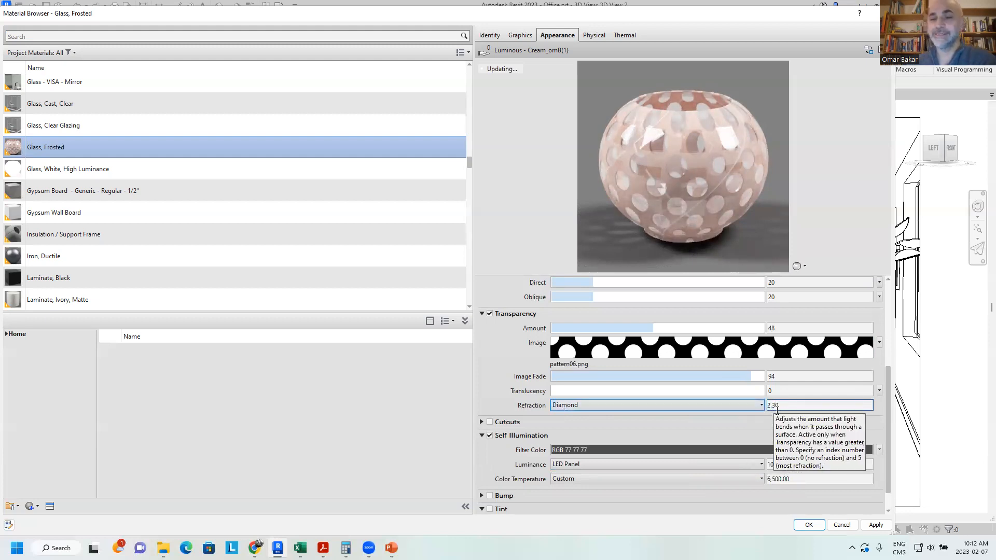
left_click(713, 407)
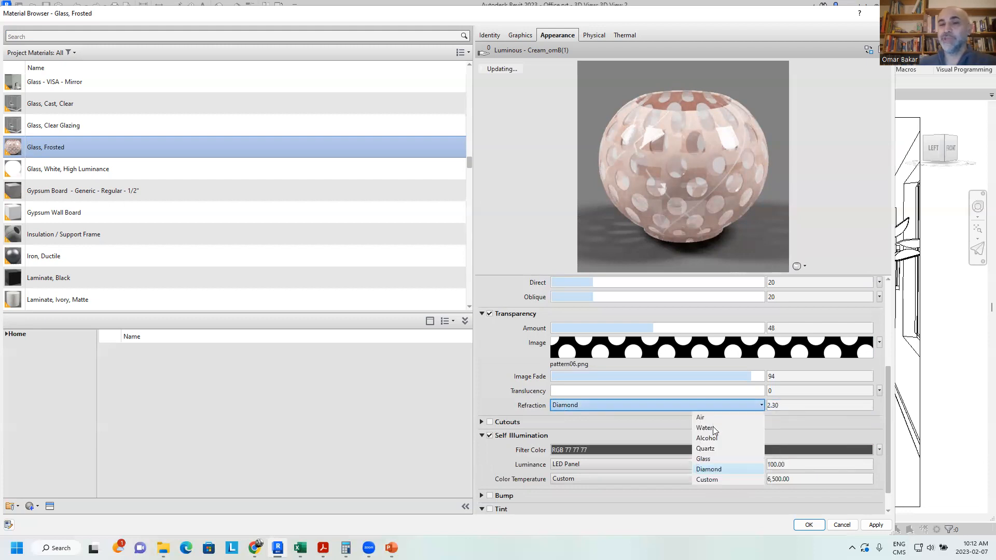
left_click(713, 427)
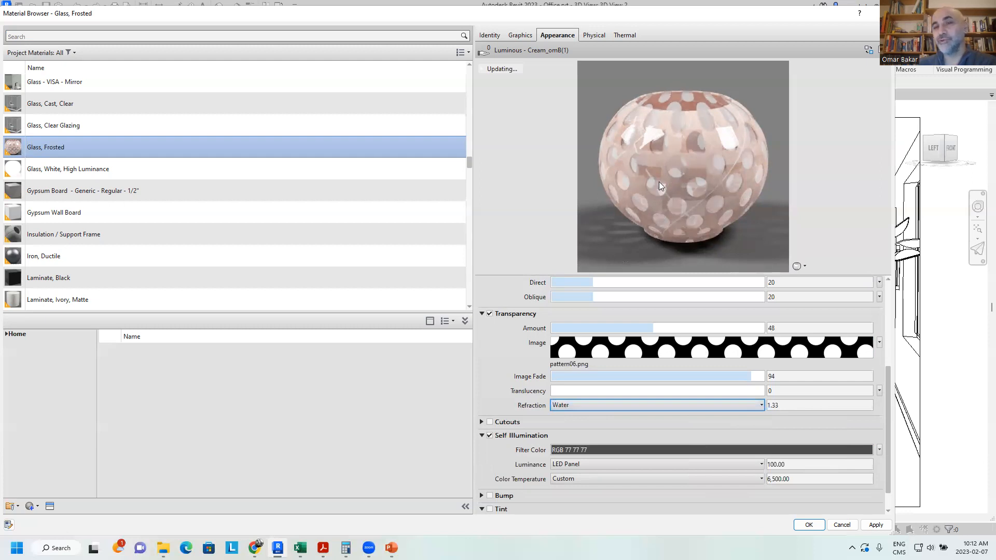
left_click(742, 408)
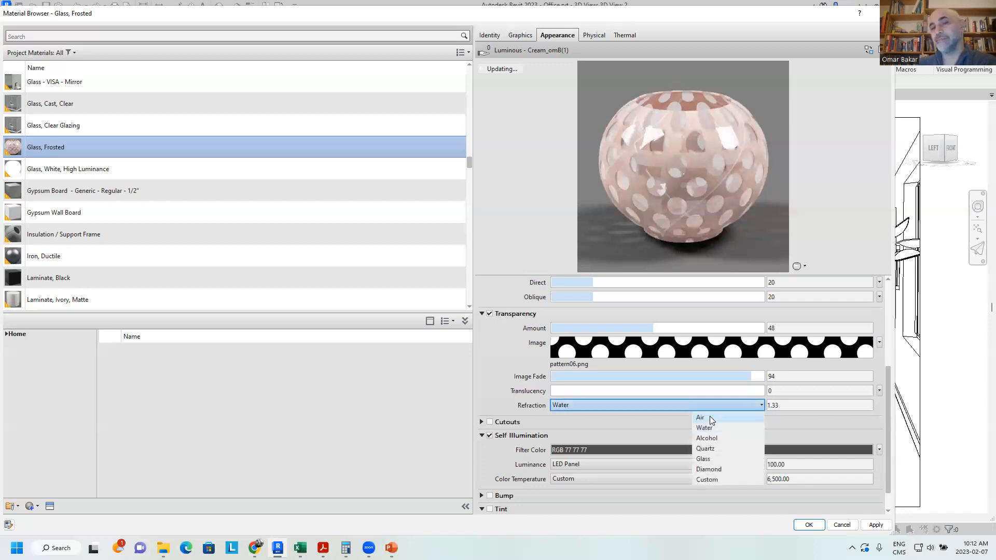
left_click(710, 417)
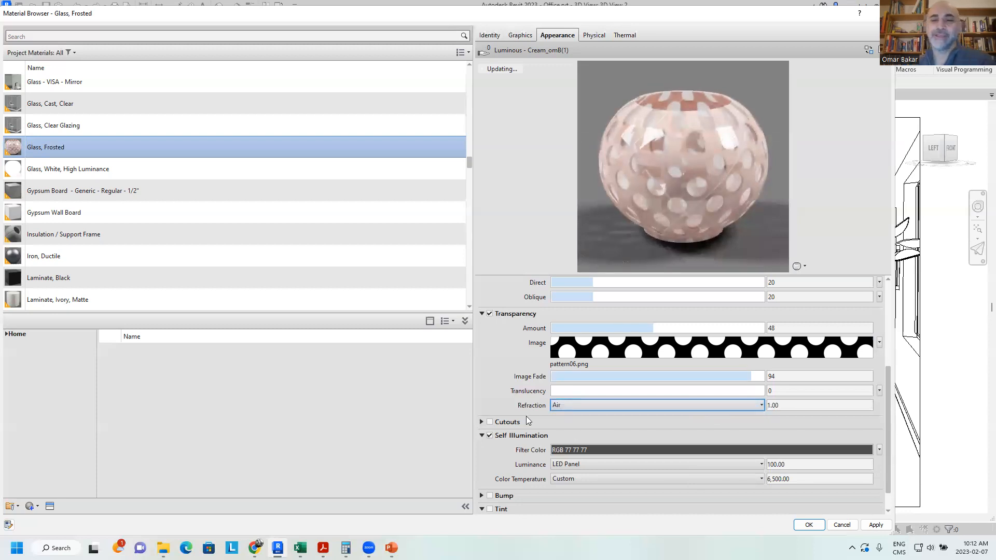
left_click(490, 313)
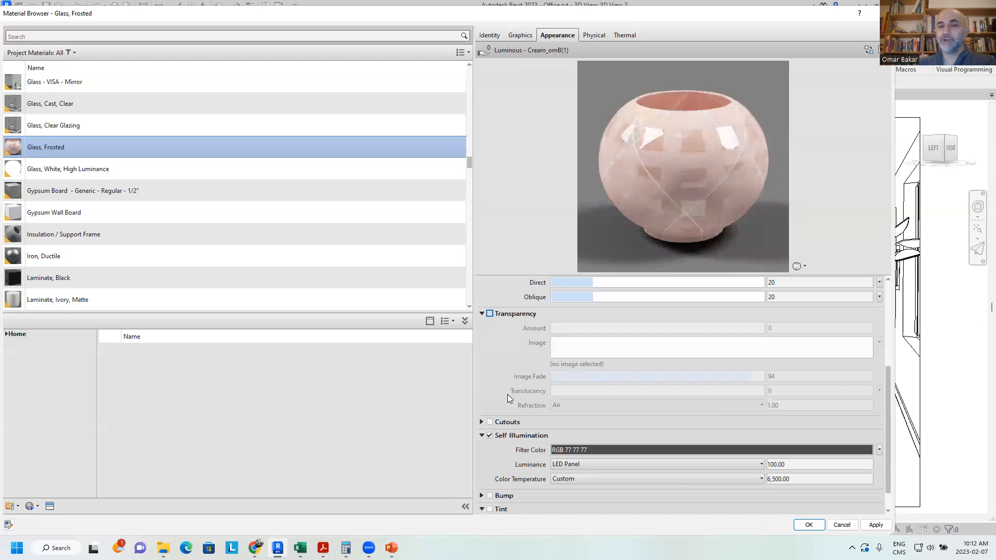
Step: Enable Cutouts on the material with the mesh_circular_alt_cutout.png image from the Mats folder
scroll(503, 395, "down", 1)
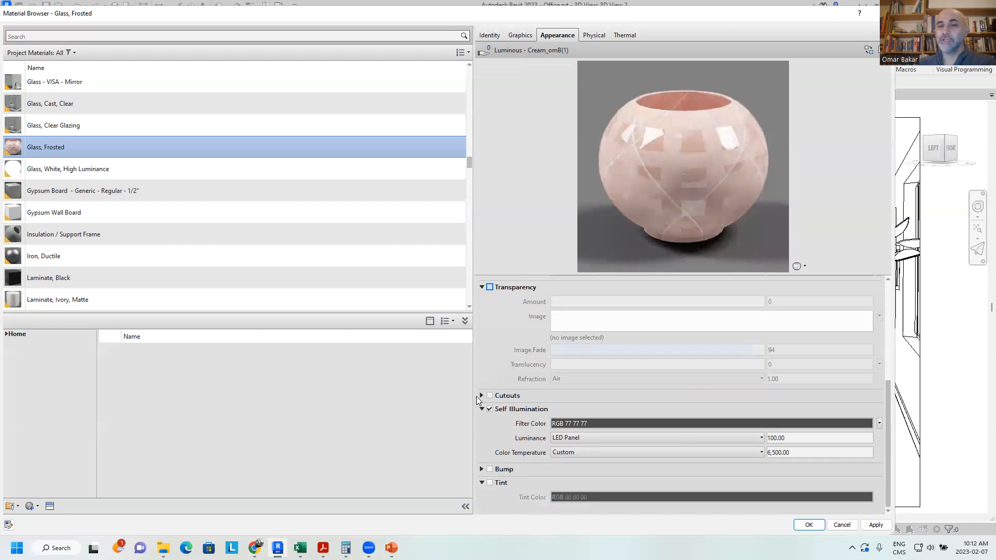
left_click(490, 395)
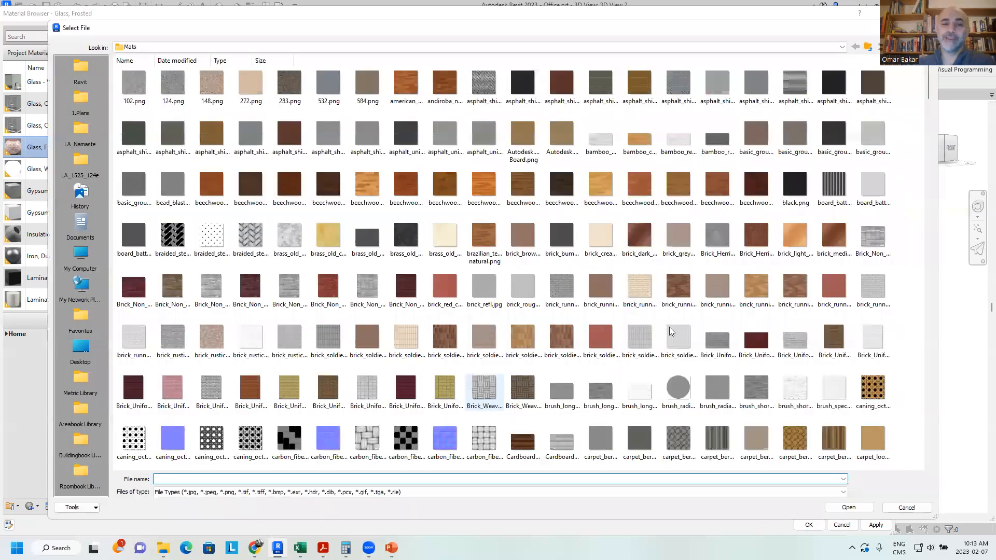
left_click_drag(926, 90, 932, 312)
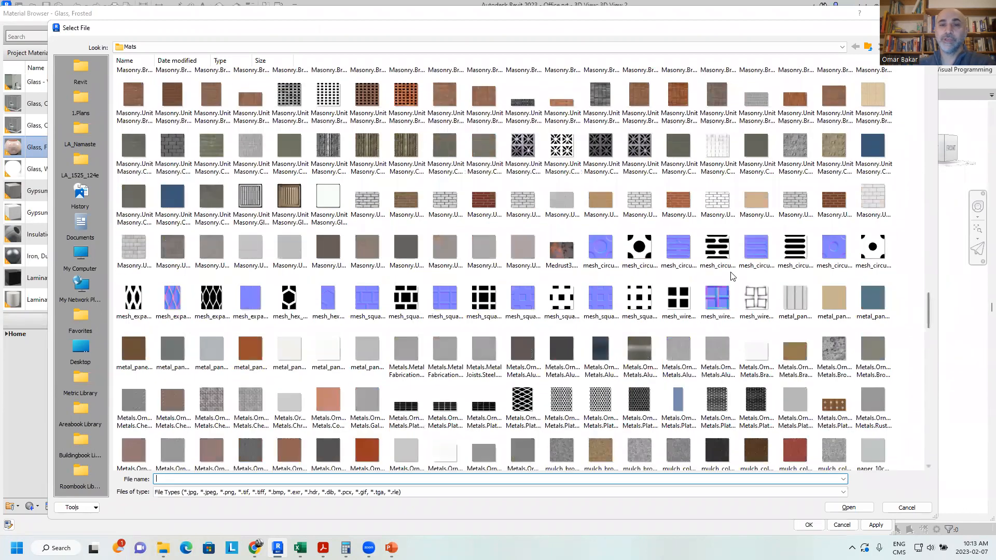
left_click(640, 250)
double_click(639, 247)
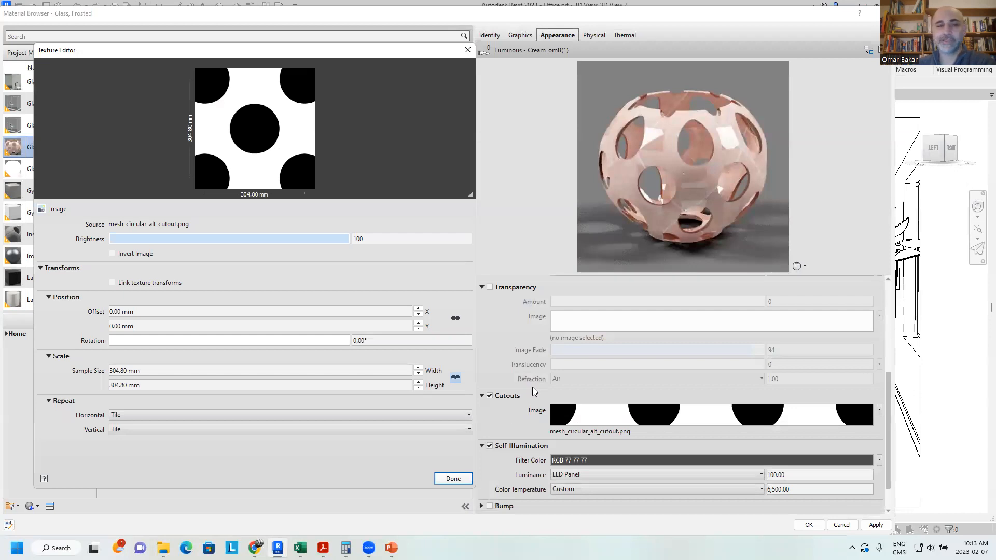
Step: Set the cutout image's sample size to 200 mm in width and height, and finish editing the texture
left_click(134, 370)
double_click(120, 371)
type("200")
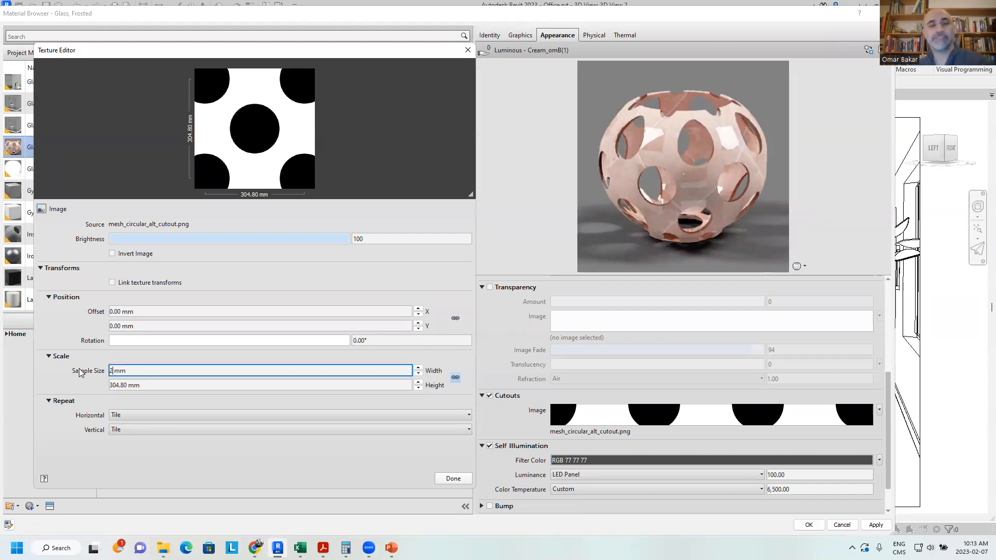
key("Tab")
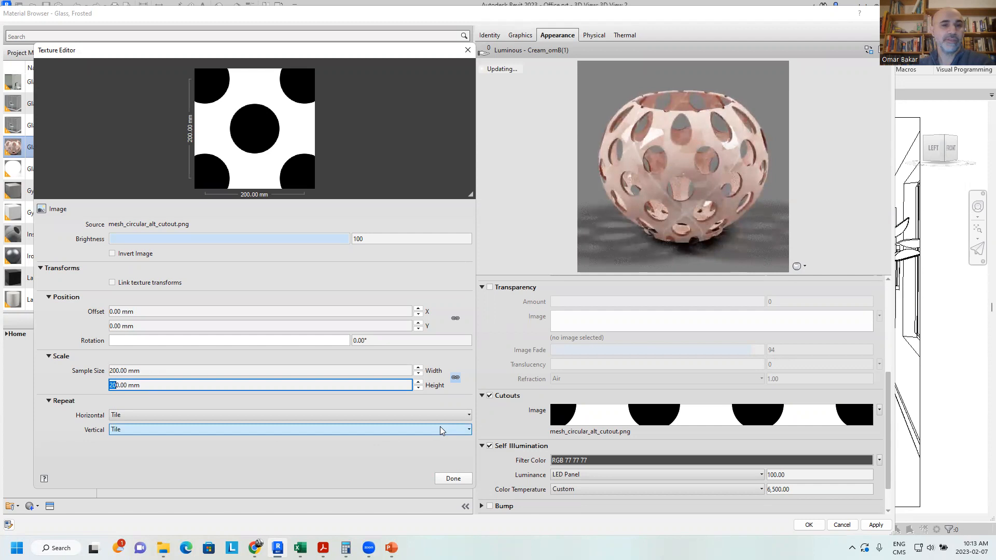
left_click(459, 479)
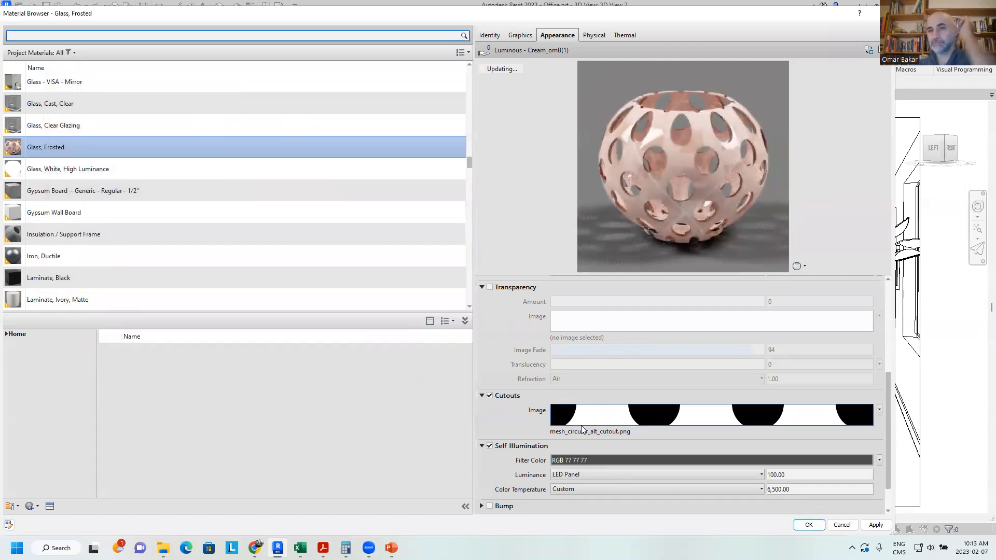
Step: Set the self-illumination luminance to a custom value of 5000
scroll(531, 425, "down", 1)
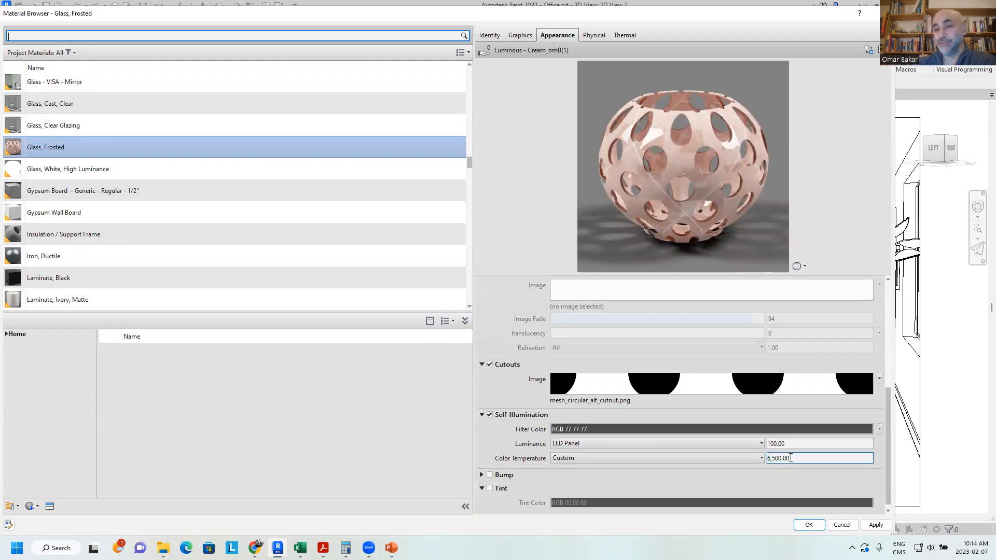
left_click_drag(773, 444, 752, 445)
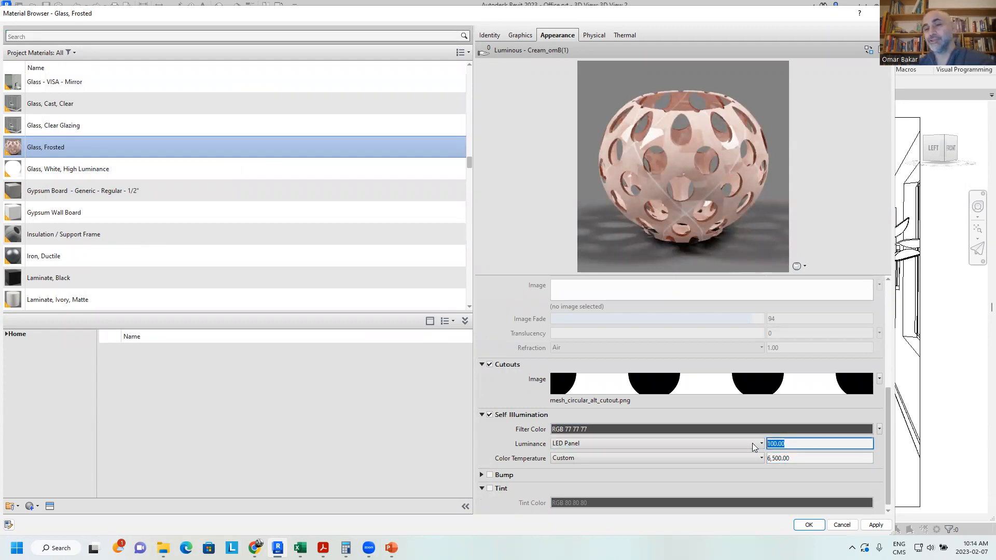
type("5000")
key("Tab")
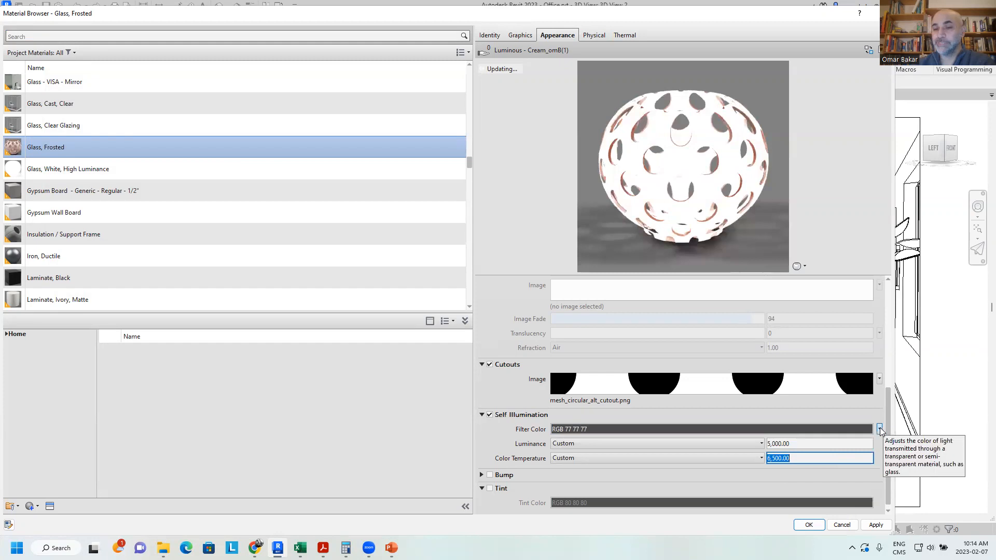
Step: Try a Checker map and a Wood map as the self-illumination filter color
left_click(879, 429)
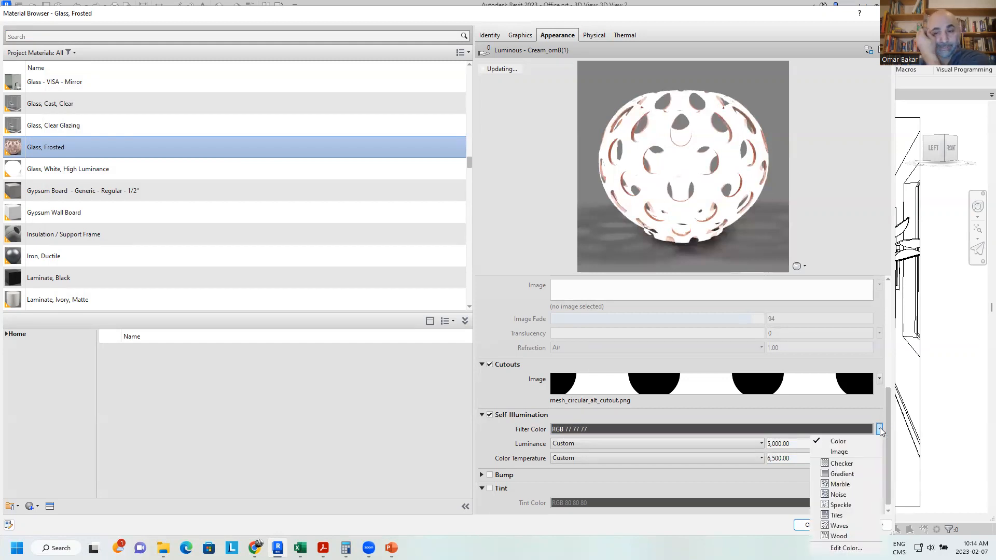
left_click(841, 463)
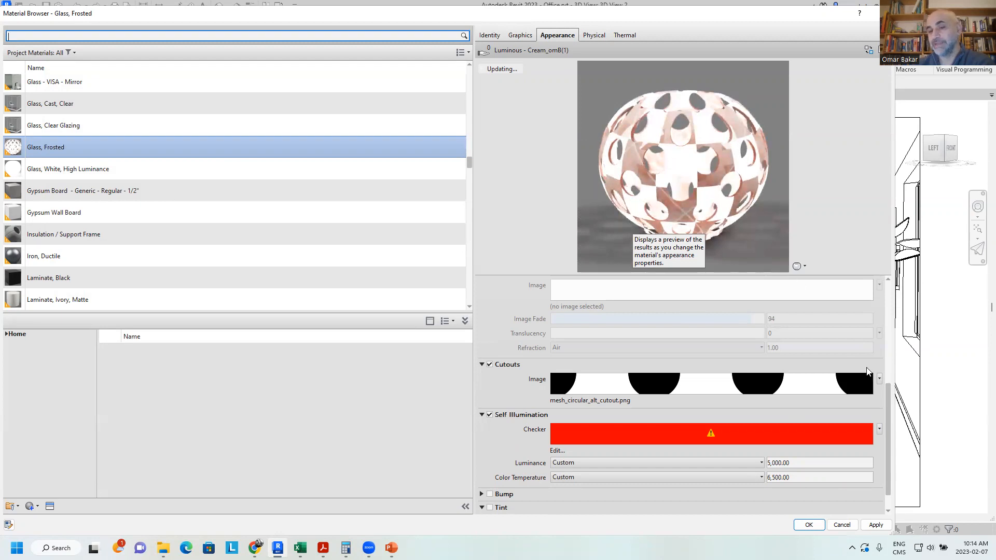
left_click(879, 430)
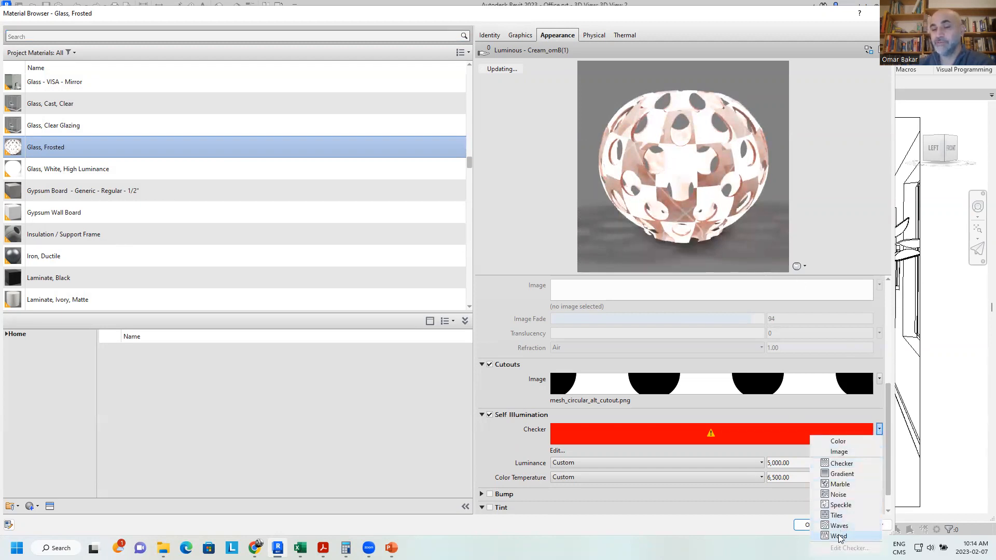
left_click(838, 536)
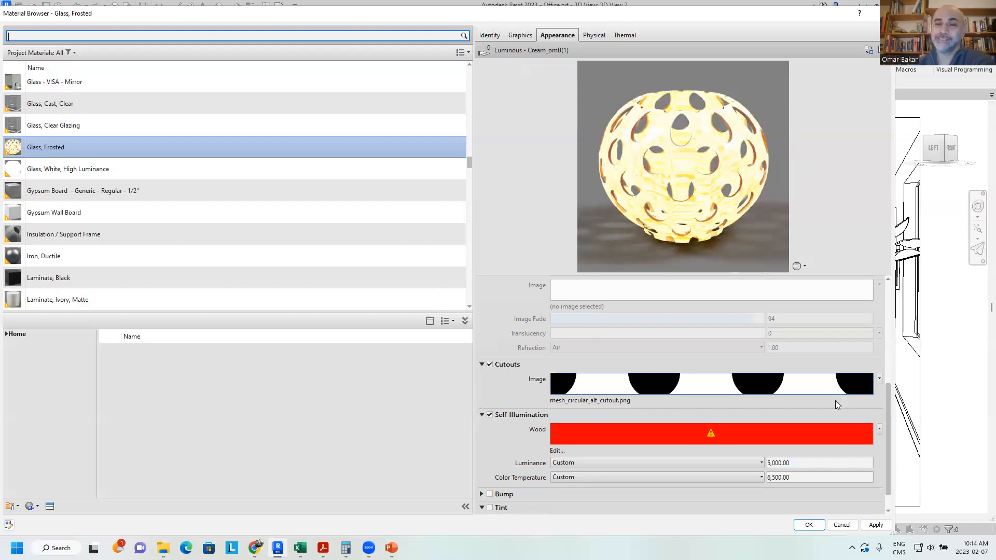
Step: Use the display_7-segments_LCD.png image from the Mats folder as the self-illumination filter color
left_click(878, 431)
left_click(846, 455)
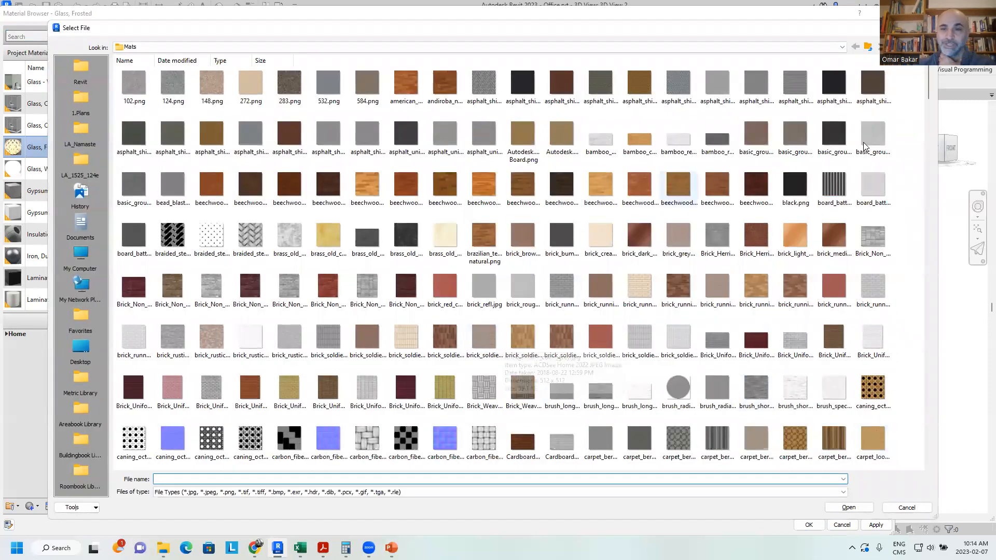
left_click_drag(926, 94, 933, 163)
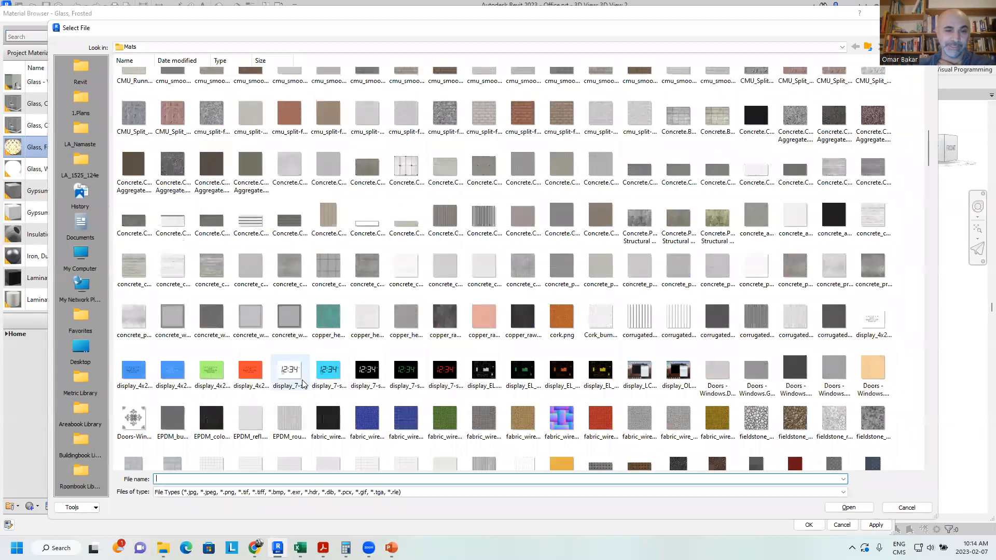
double_click(290, 372)
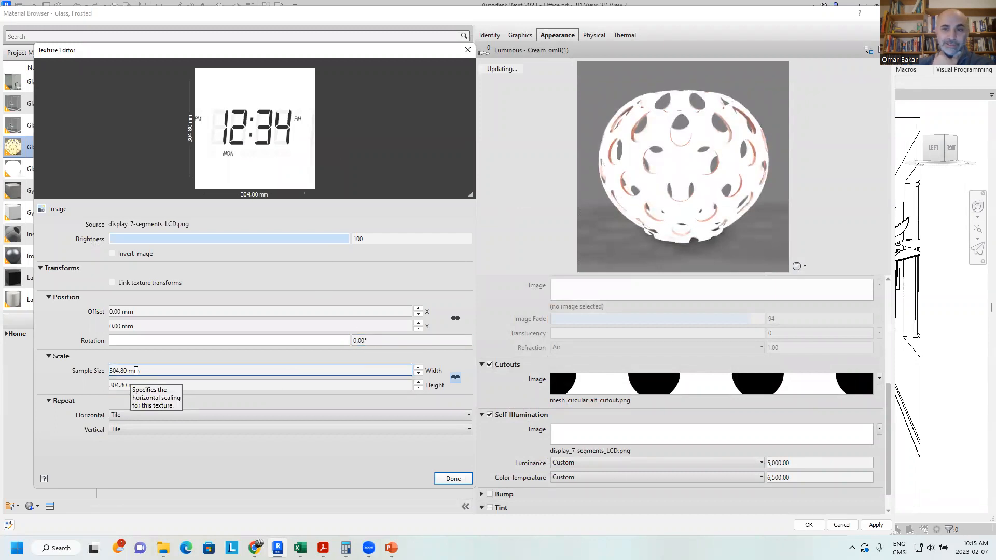
Step: Set the LCD display image's sample width to 500 mm and invert the image
left_click_drag(118, 370, 70, 368)
type("500")
key("Tab")
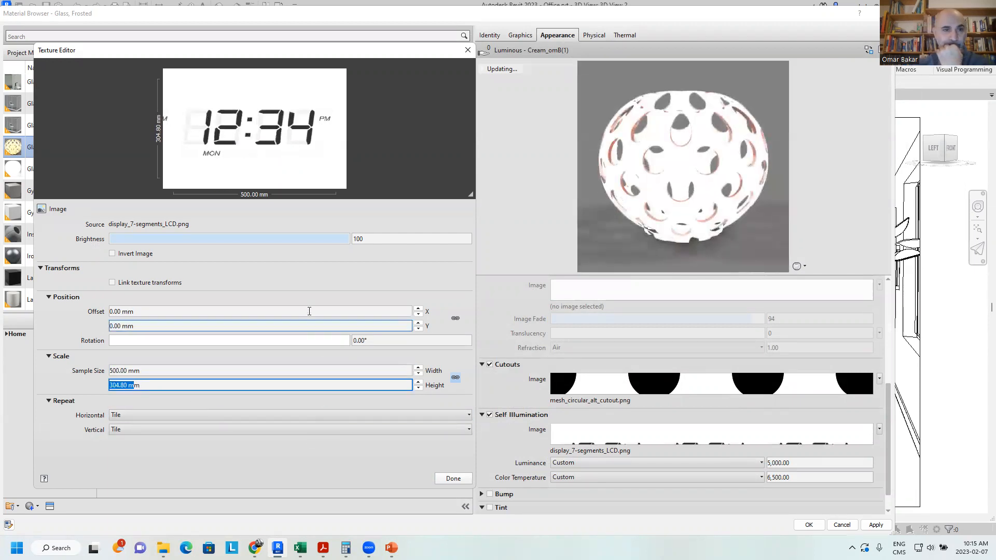
left_click(112, 253)
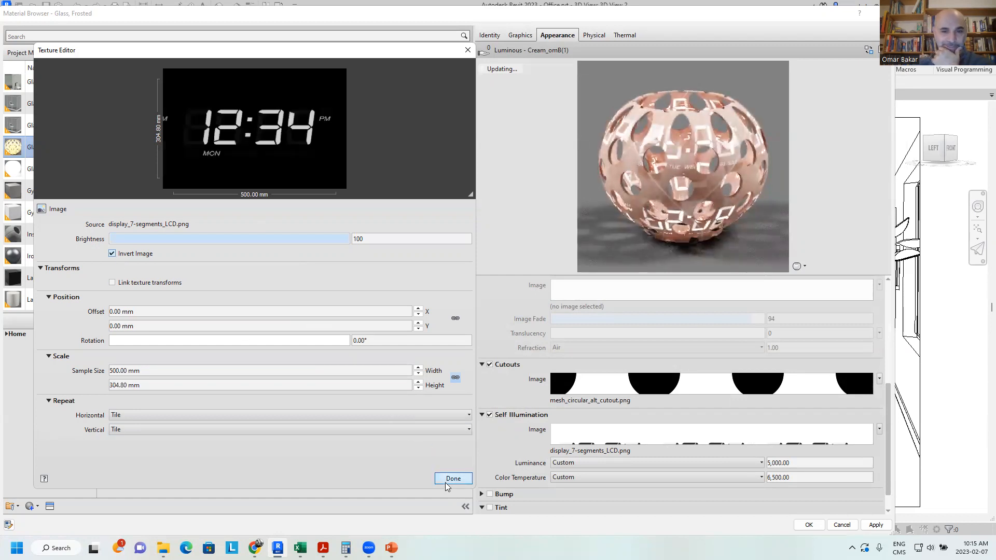
Step: Set both the horizontal and vertical repeat of the LCD display image to None
left_click(168, 415)
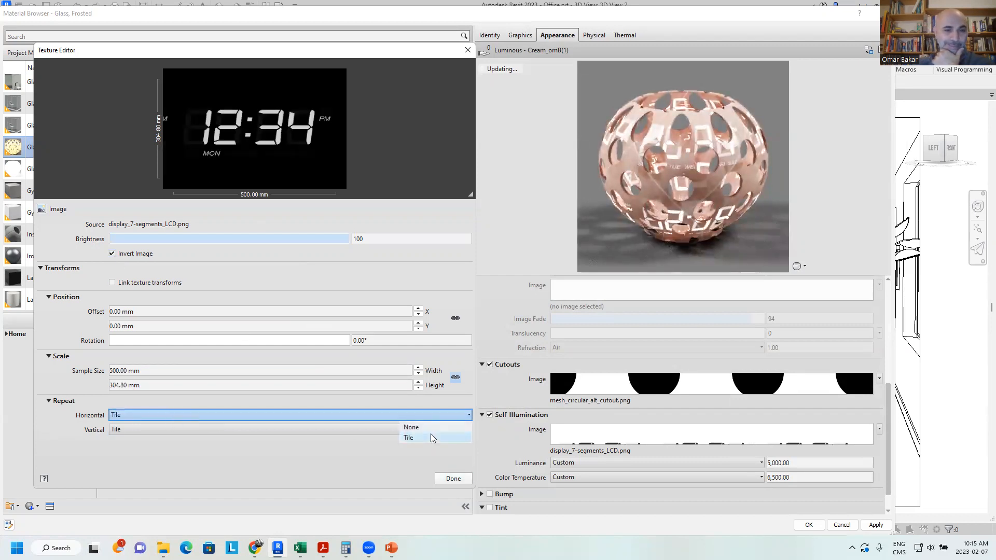
left_click(427, 429)
left_click(358, 431)
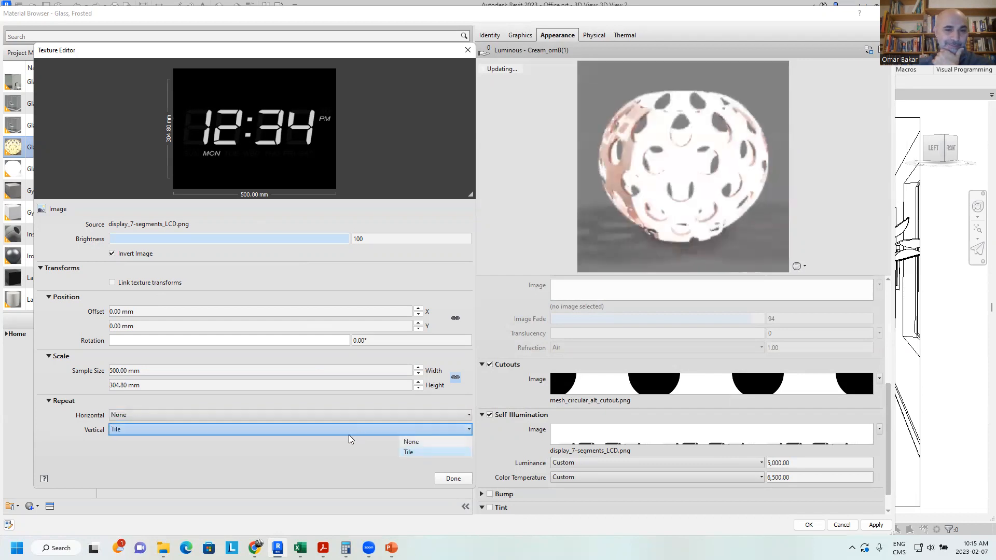
left_click(410, 440)
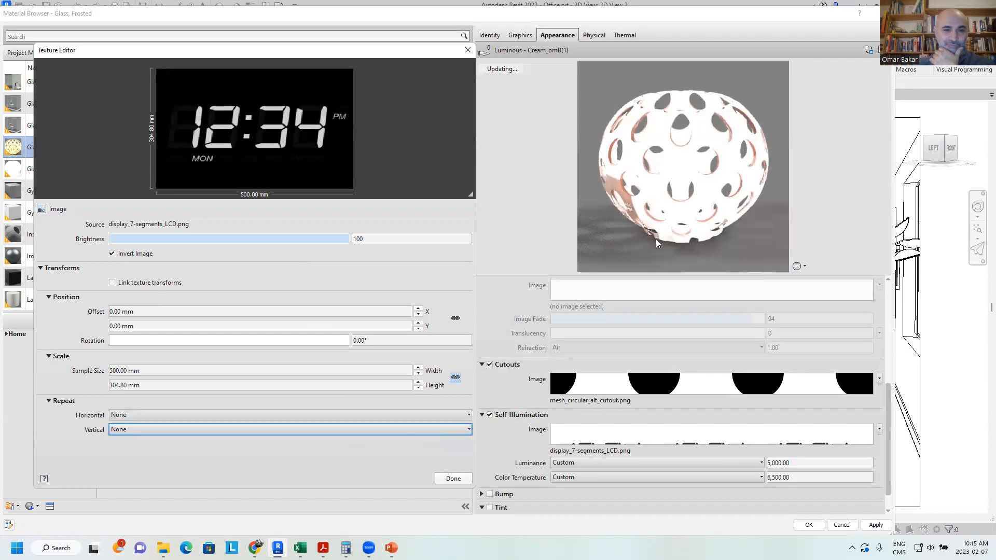
Step: Set the LCD display image's sample height to 500 mm
left_click(145, 383)
key("BackSpace")
type("500")
left_click(150, 369)
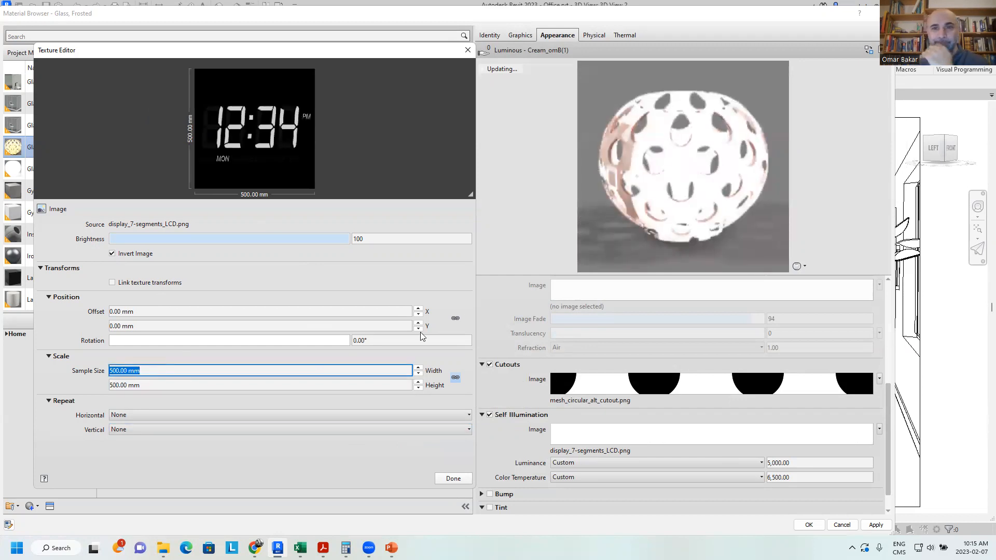
Step: Switch the material preview shape to a cube and turn off the Cutouts property
left_click(808, 265)
mouse_move(746, 278)
left_click(831, 291)
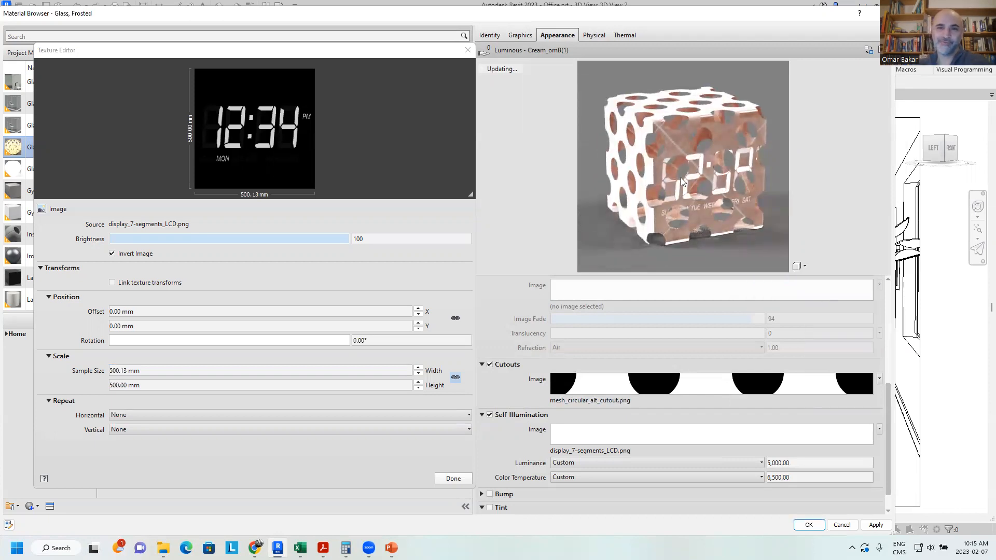
left_click(489, 365)
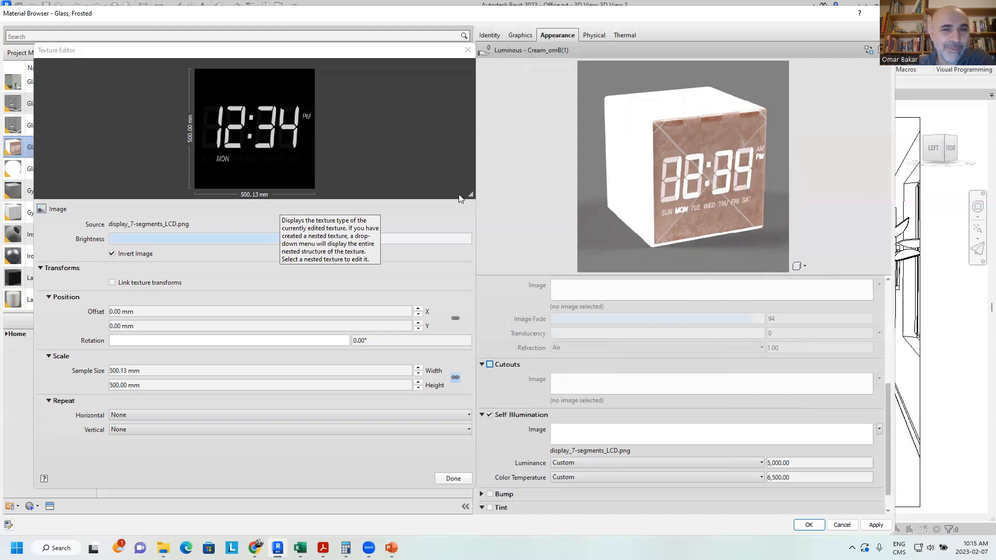
Step: Enlarge the texture preview, set the LCD image's Y offset to -0.01 mm, and finish editing the texture
left_click_drag(470, 195, 482, 305)
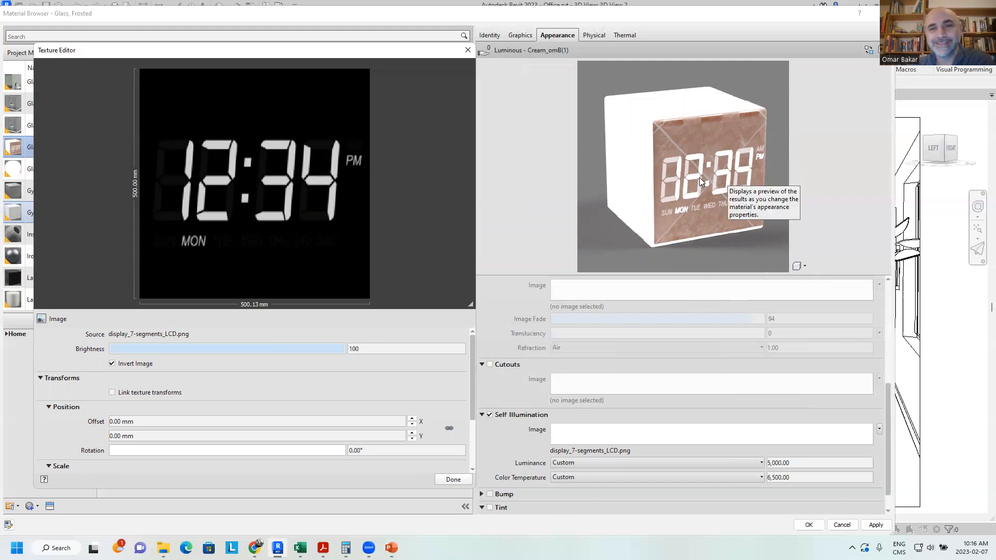
scroll(308, 341, "down", 3)
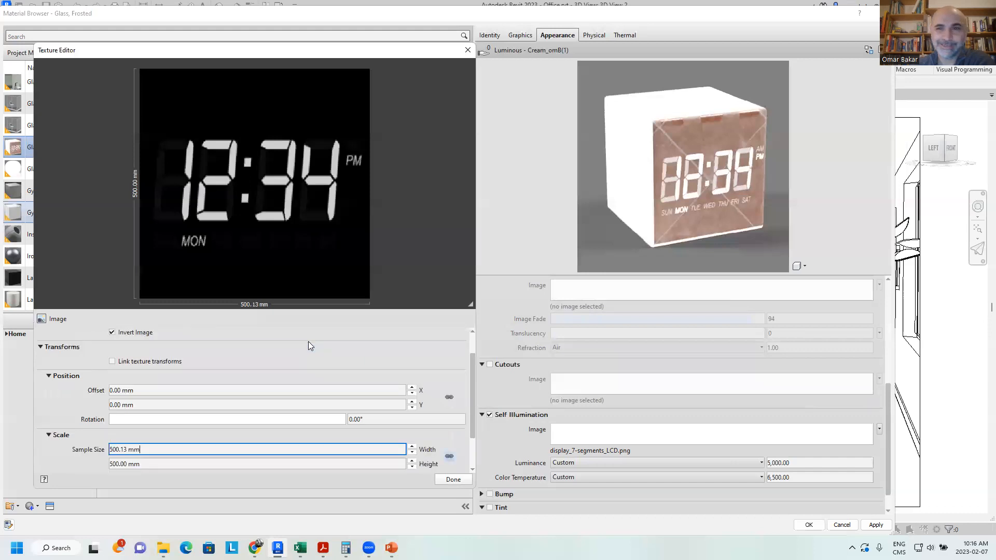
left_click(301, 373)
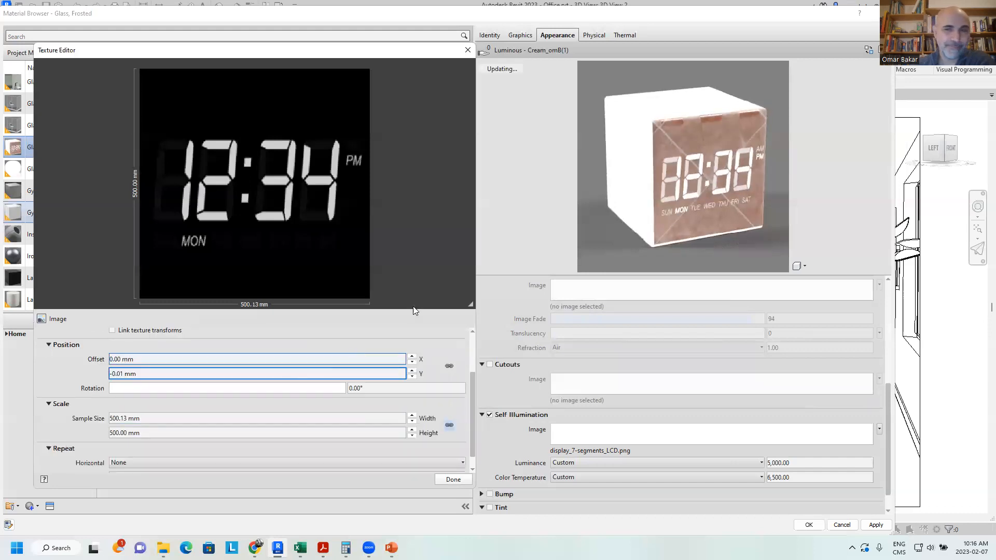
left_click(449, 480)
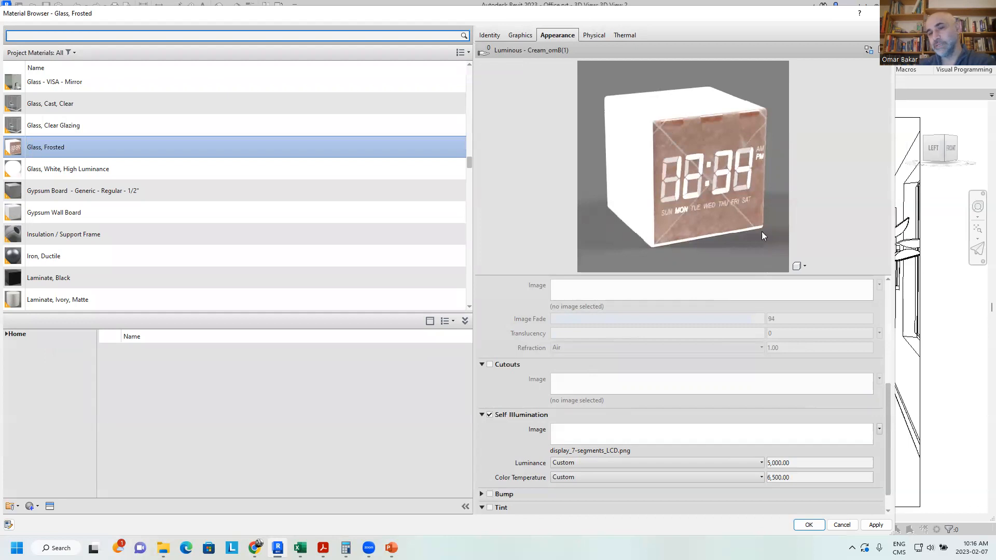
Step: Try a plain color as the self-illumination filter, cancel the color choice, and return to the image map
left_click(880, 428)
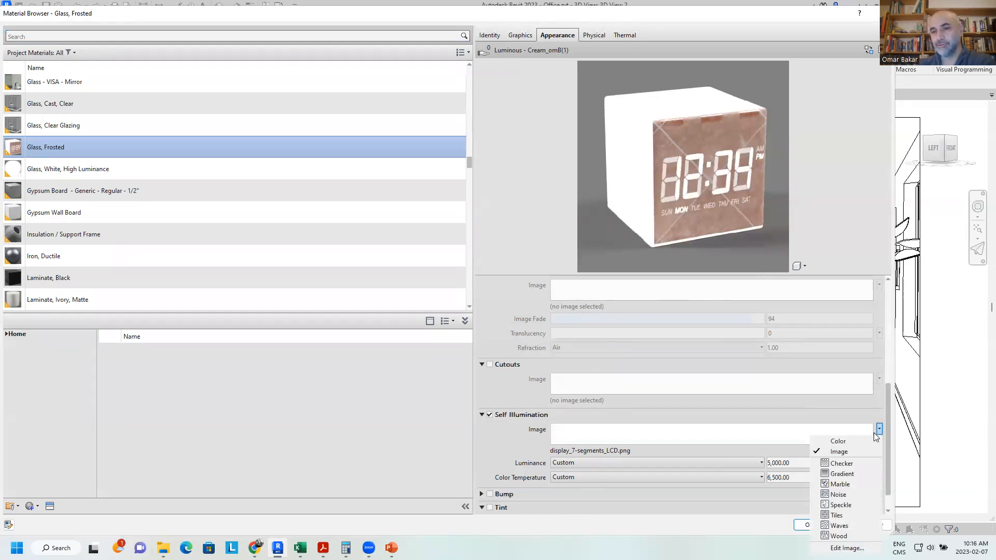
left_click(846, 442)
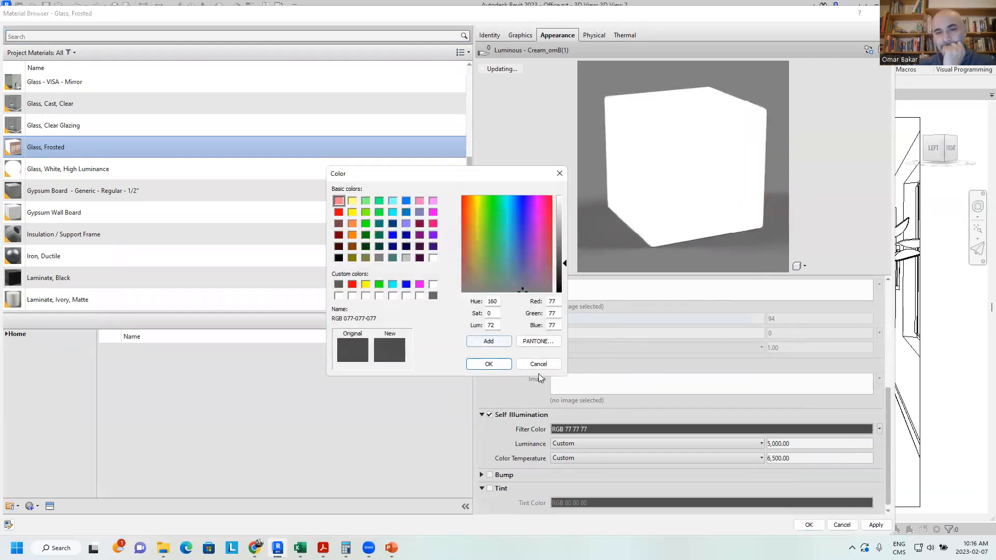
left_click(537, 367)
left_click(880, 428)
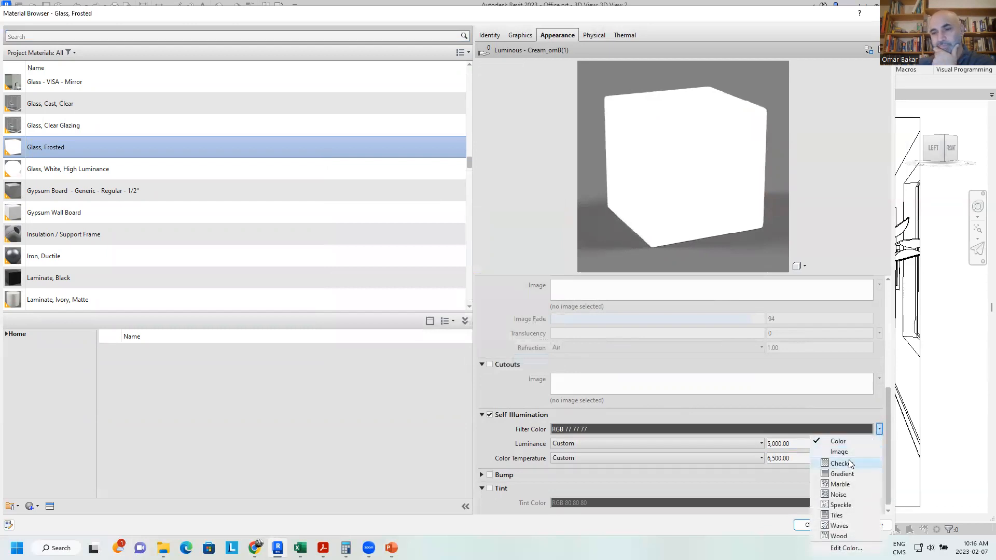
left_click(838, 452)
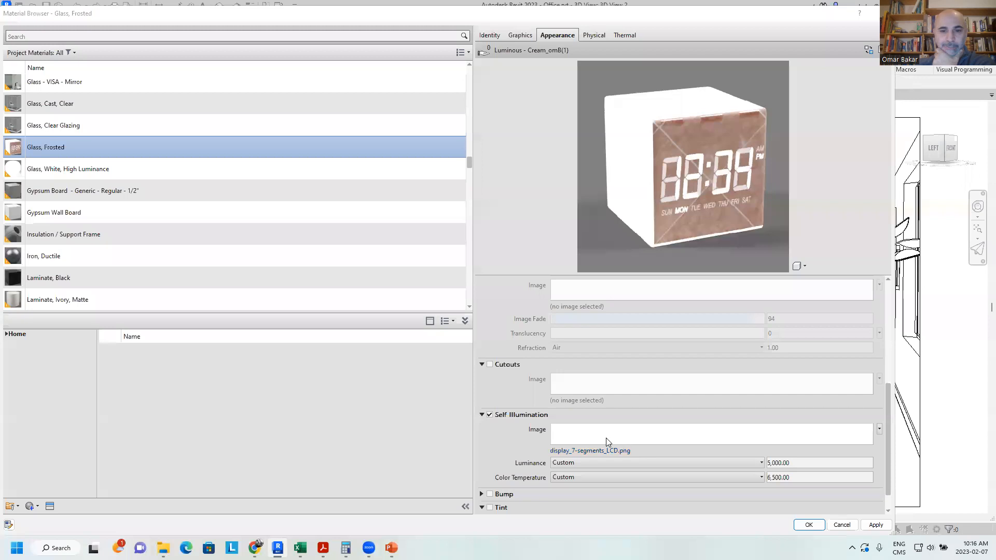
Step: Replace the self-illumination image with Doors-Windows.Glazing.Glass.Etched.jpg from the Mats folder
left_click(591, 450)
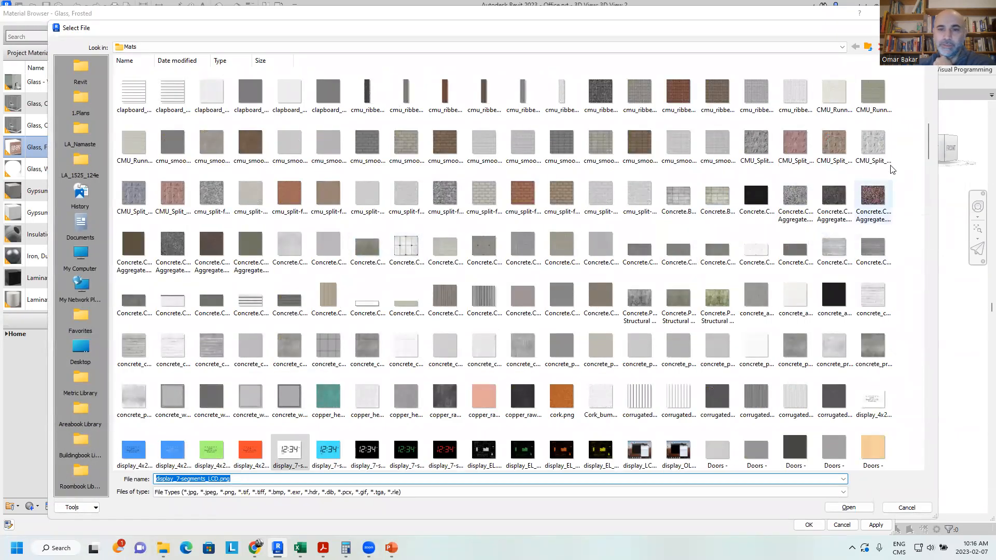
left_click_drag(921, 148, 923, 172)
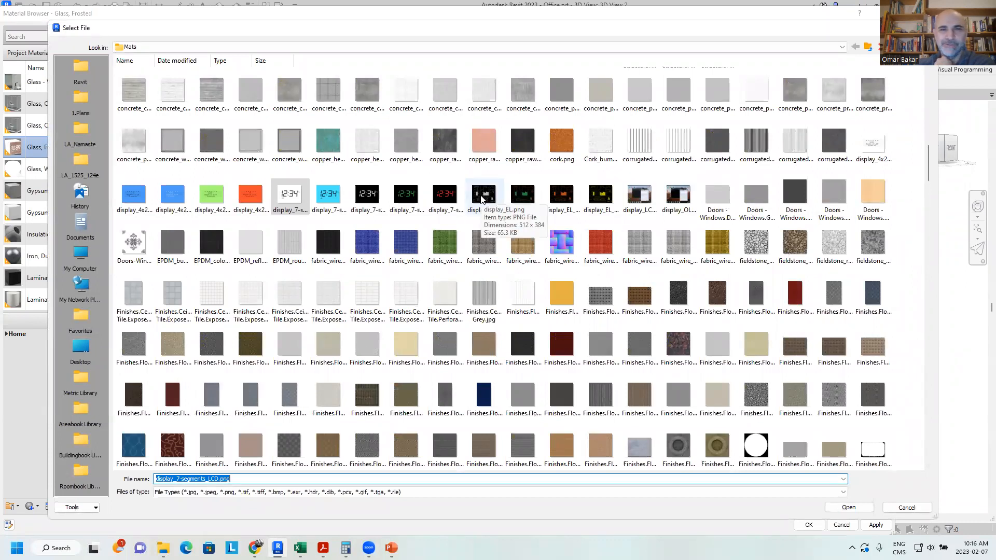
double_click(133, 242)
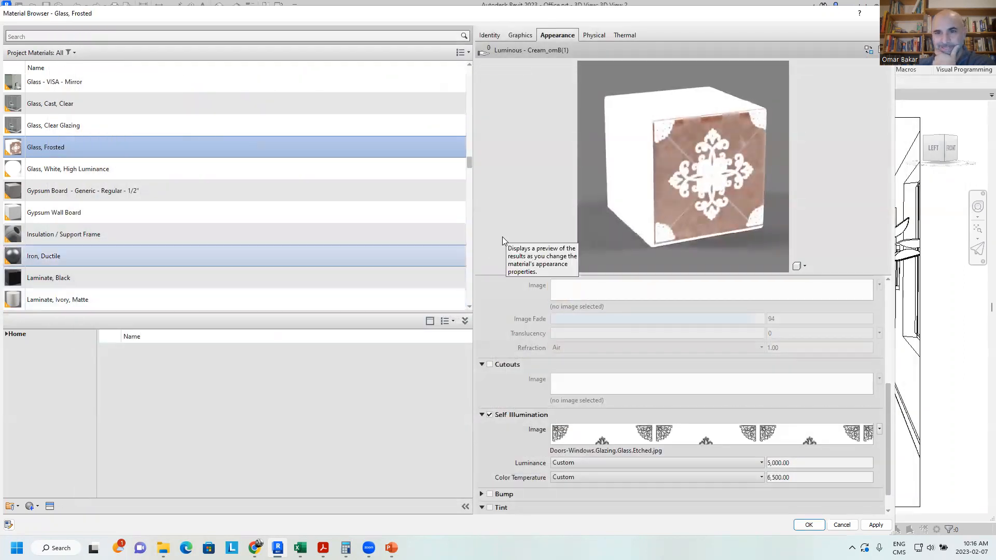
Step: Replace the self-illumination image with radial_anisdir.png from the Mats folder and finish editing the texture
left_click(879, 429)
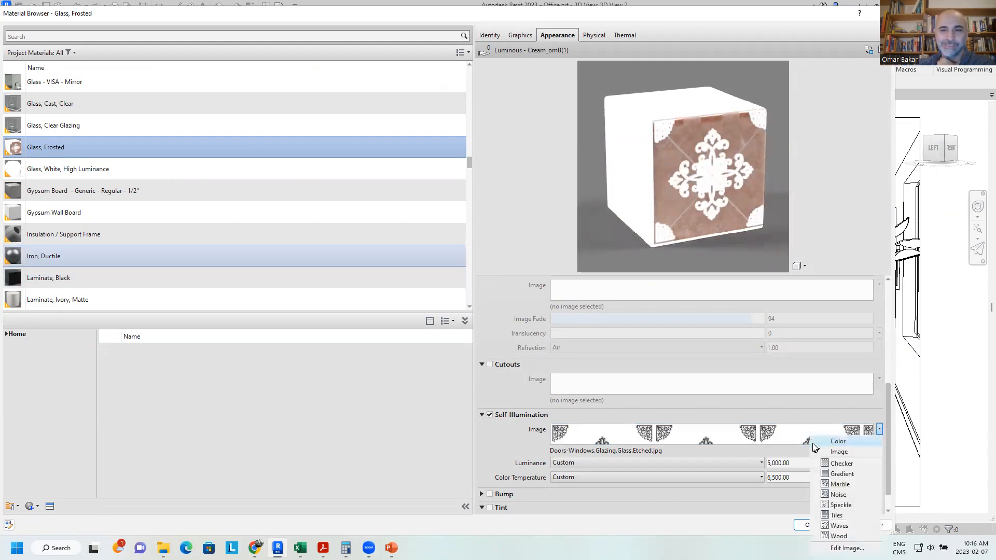
left_click(708, 441)
left_click(621, 450)
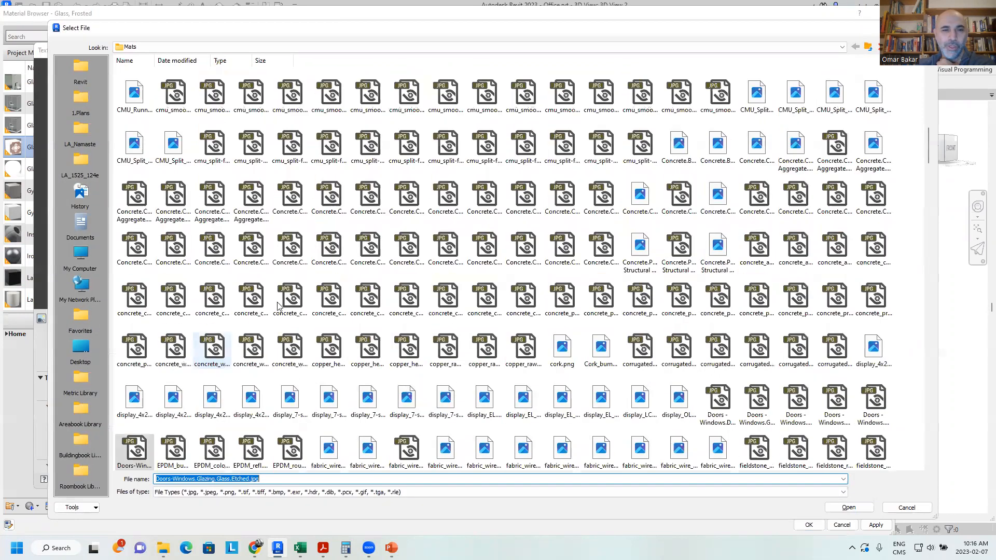
scroll(502, 329, "down", 4)
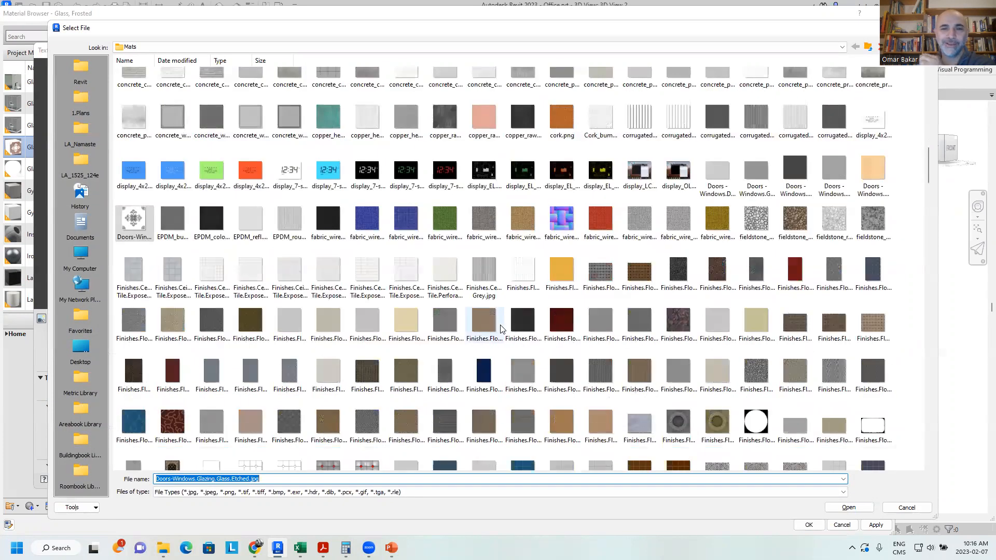
scroll(502, 328, "down", 3)
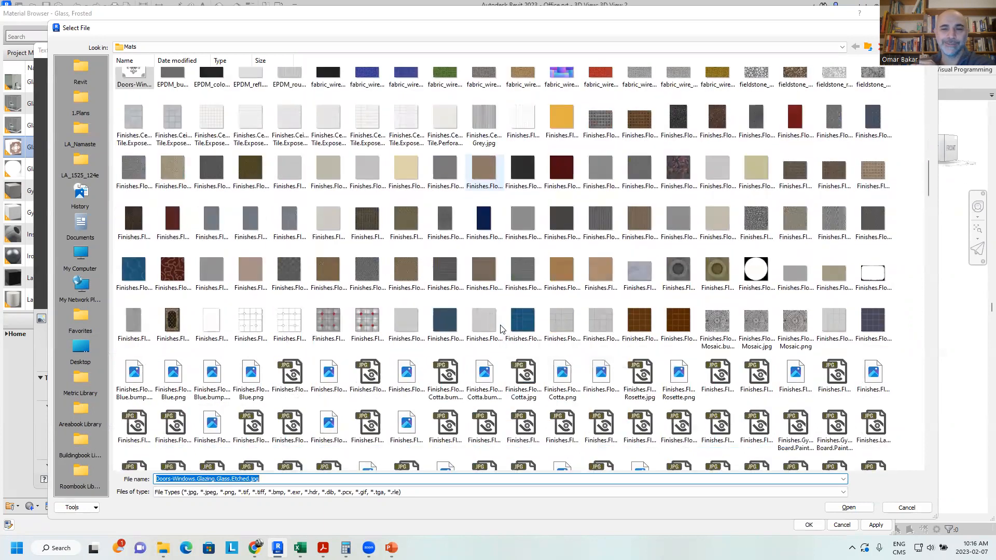
scroll(502, 328, "down", 5)
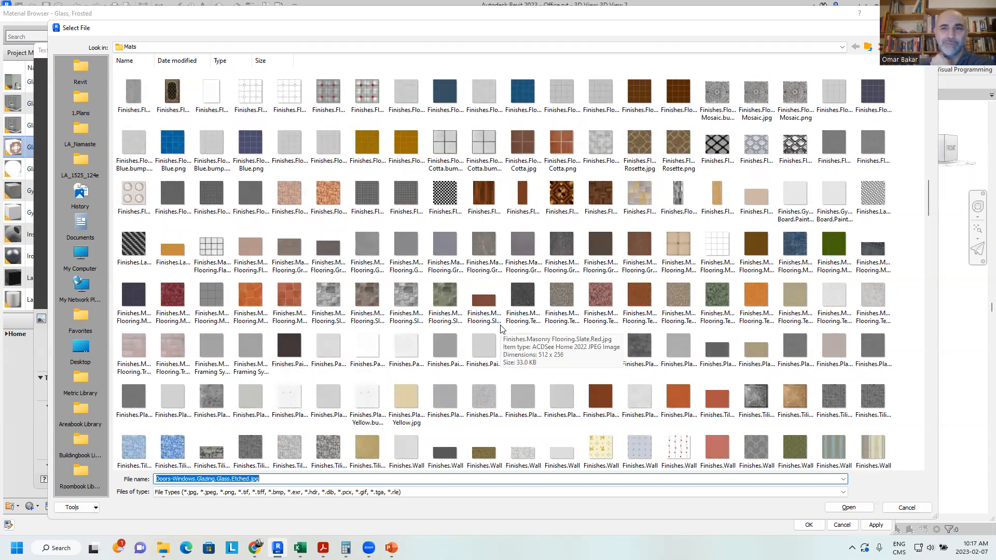
scroll(502, 328, "down", 3)
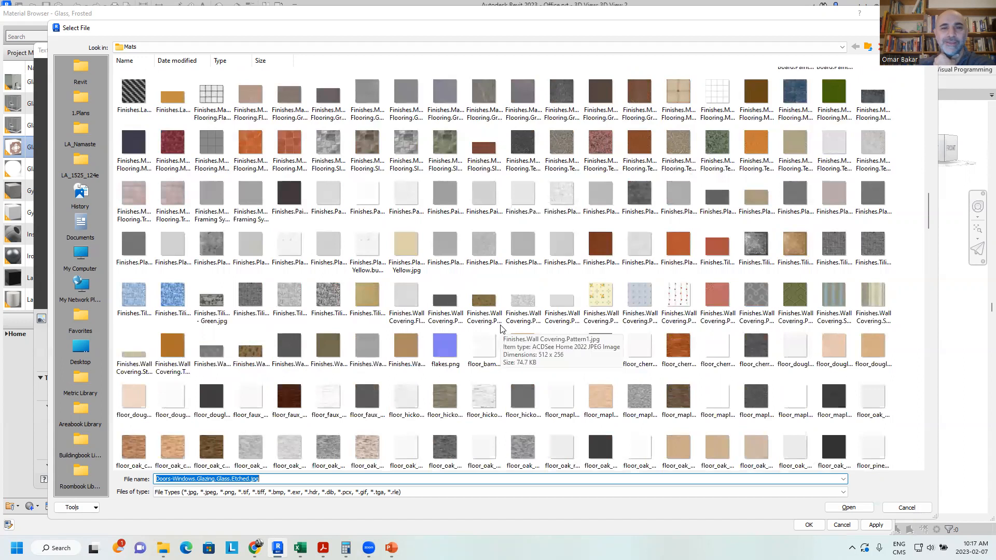
scroll(502, 328, "down", 6)
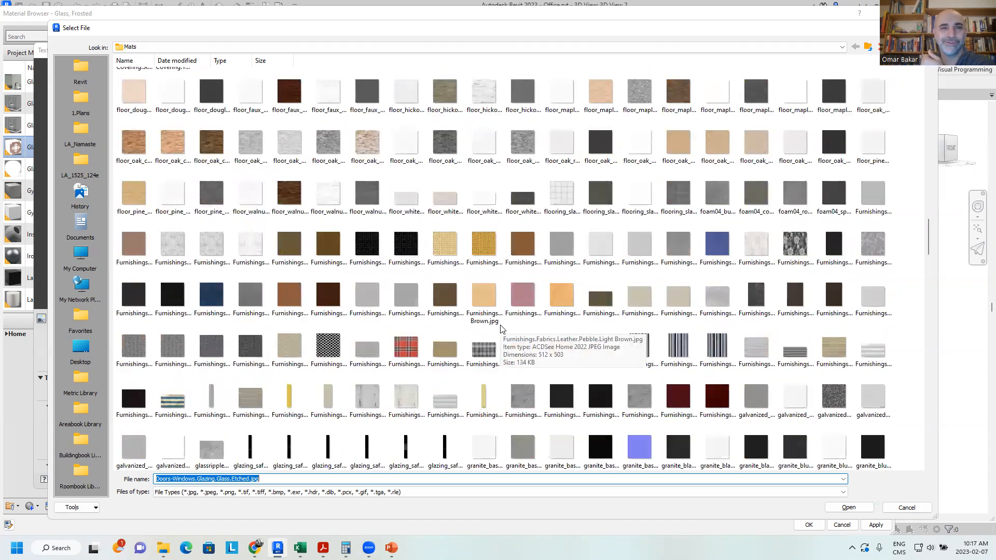
scroll(502, 328, "down", 6)
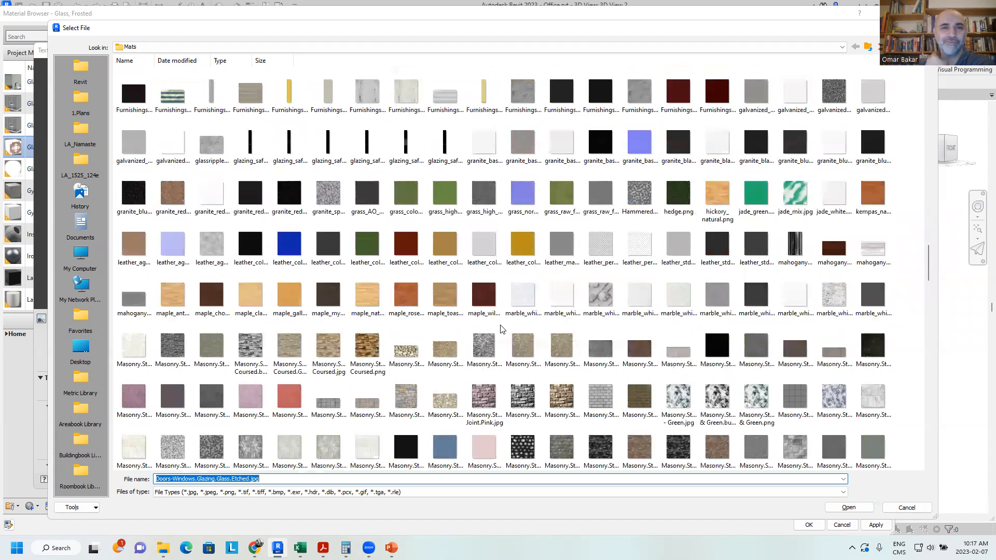
scroll(502, 328, "down", 8)
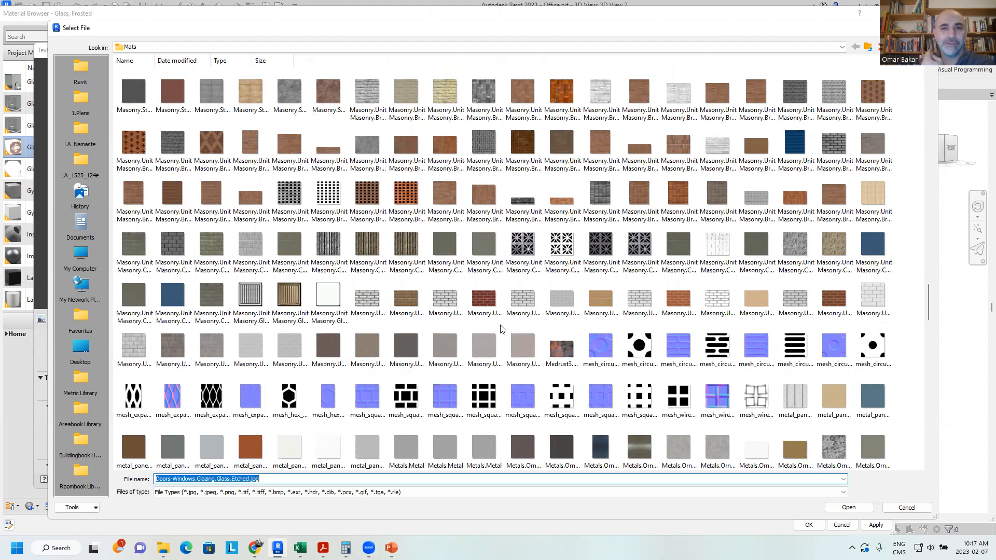
scroll(501, 329, "down", 3)
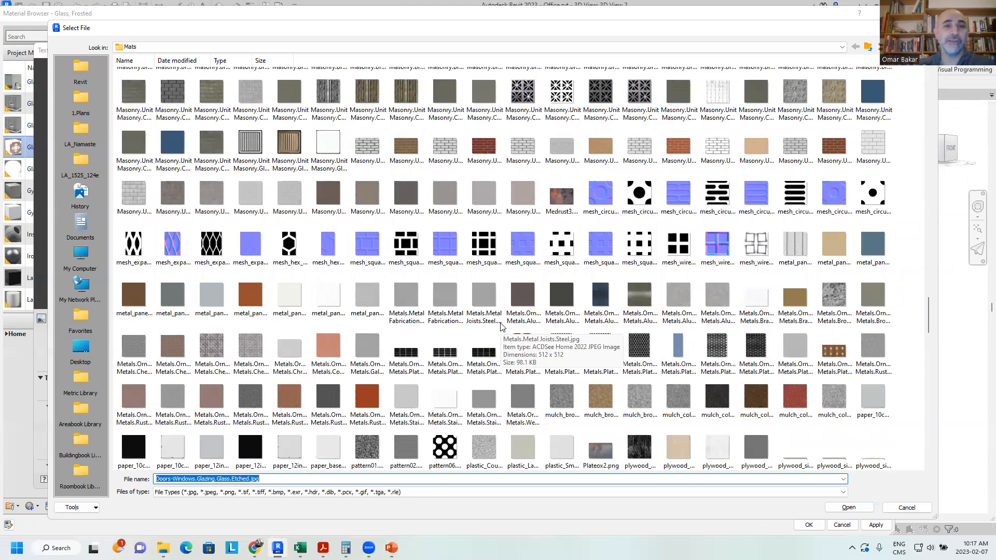
scroll(332, 337, "down", 3)
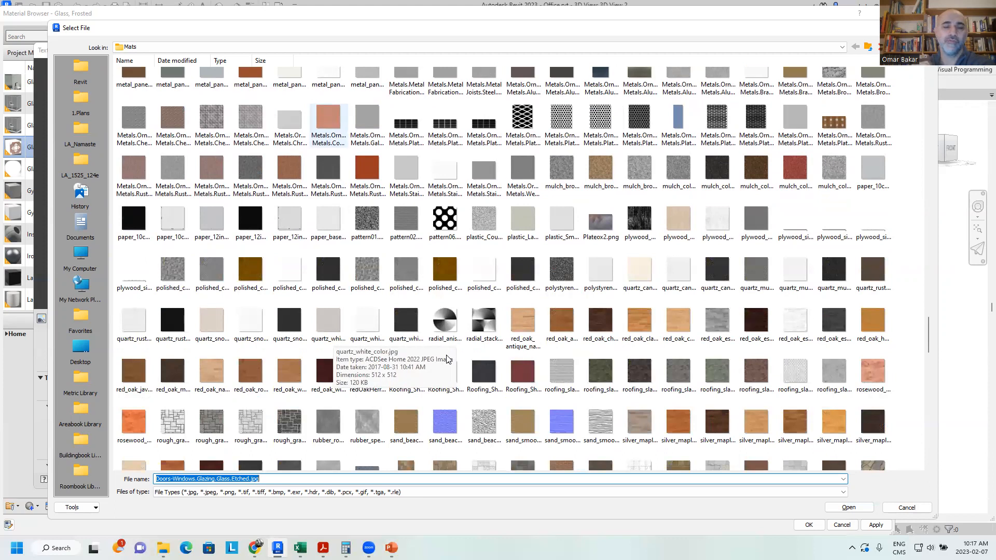
left_click(450, 327)
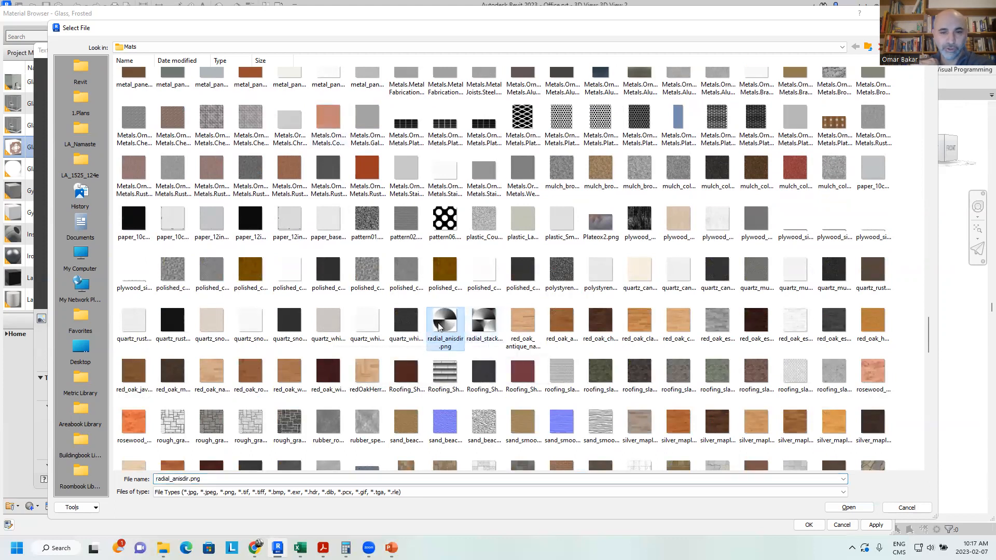
double_click(438, 326)
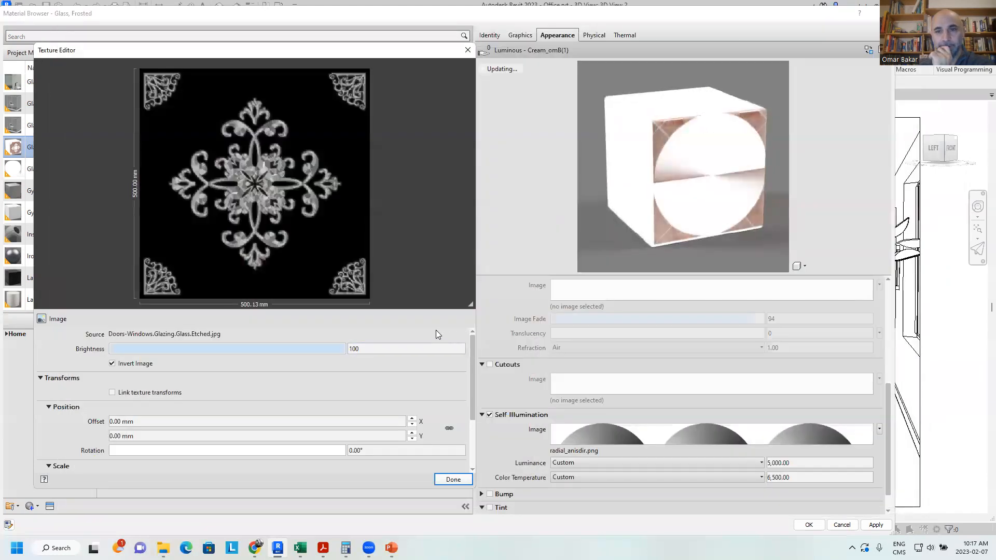
left_click(453, 480)
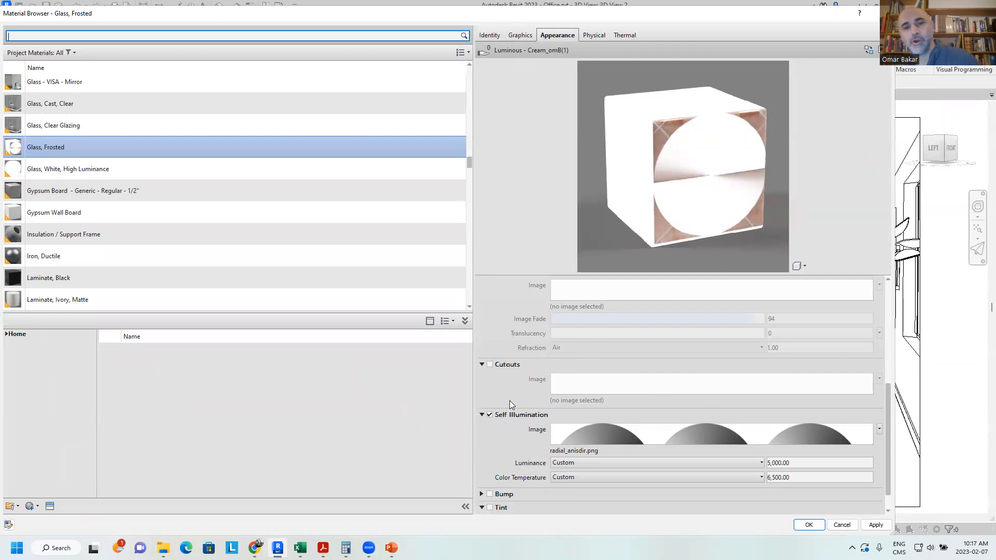
Step: Turn off the Self Illumination property and turn on the Bump property
left_click(489, 415)
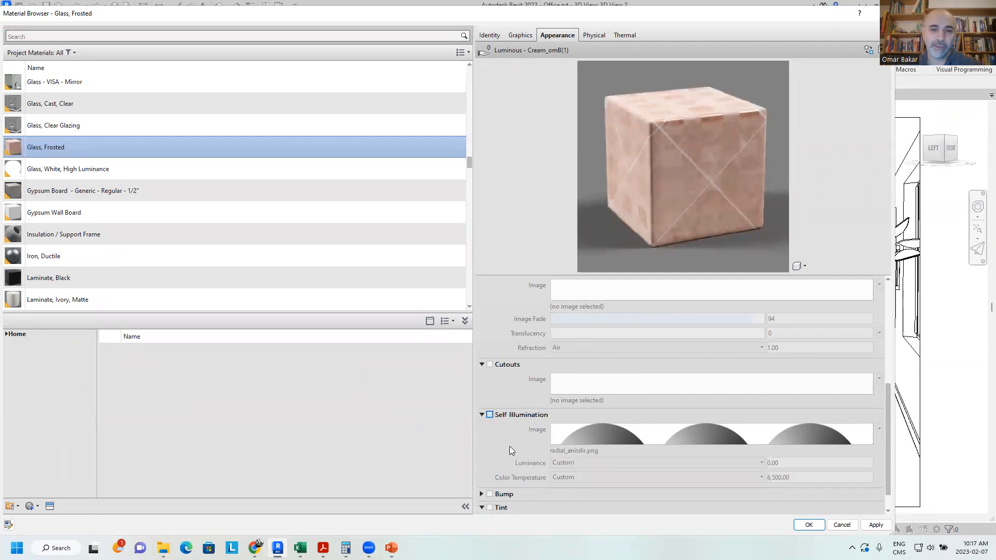
scroll(509, 446, "down", 1)
left_click(490, 469)
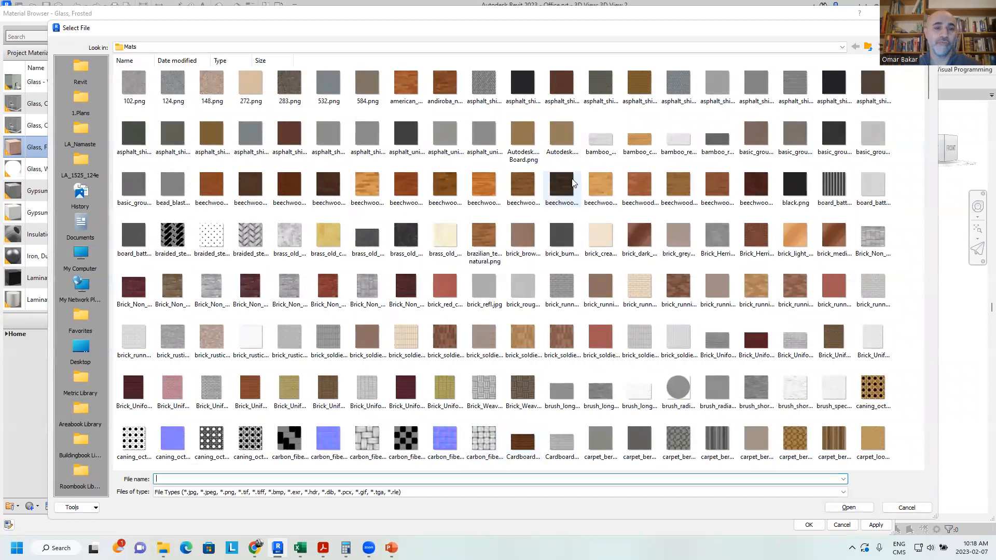
Step: Browse the Mats folder for a suitable bump image and cancel the file selection
scroll(572, 180, "down", 3)
scroll(572, 180, "down", 3)
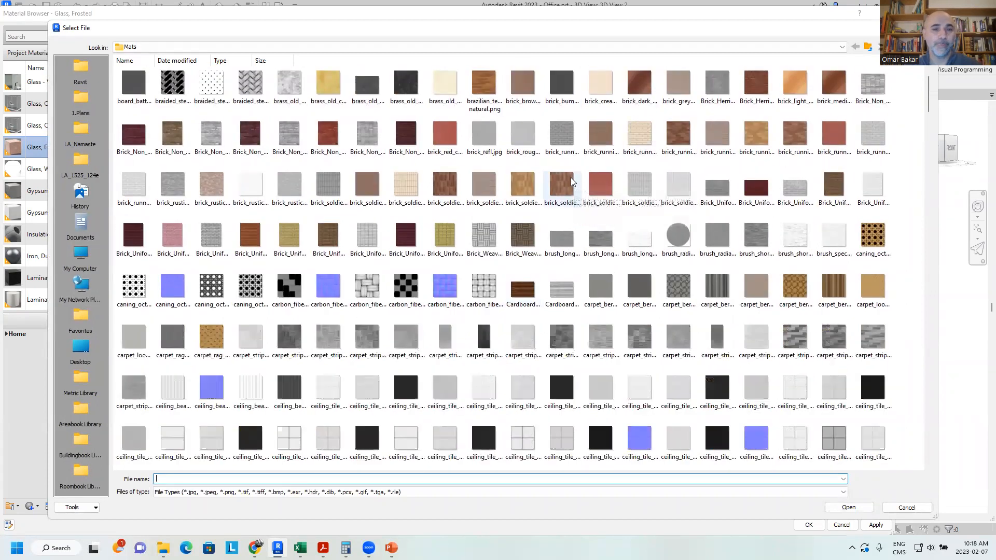
scroll(573, 184, "down", 3)
scroll(573, 184, "down", 3)
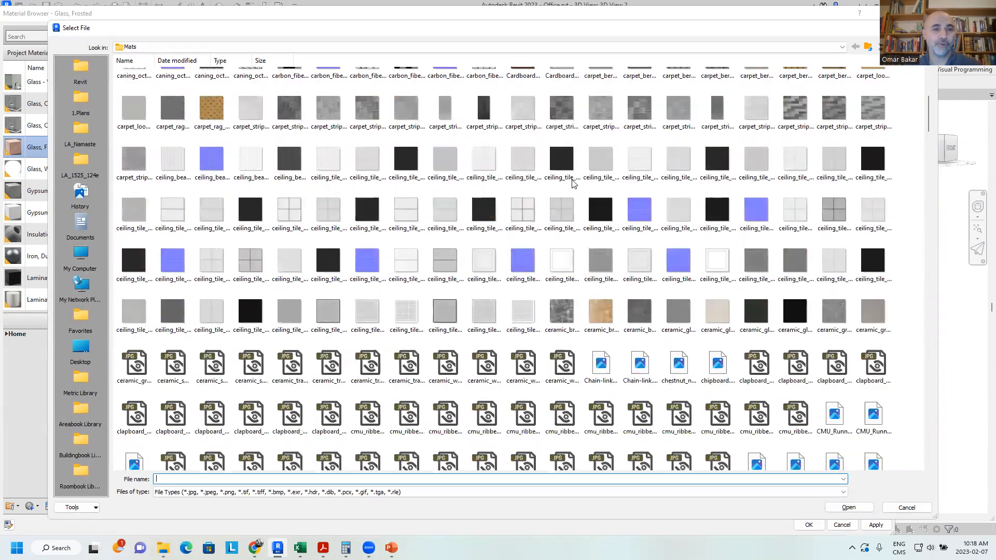
scroll(543, 277, "down", 3)
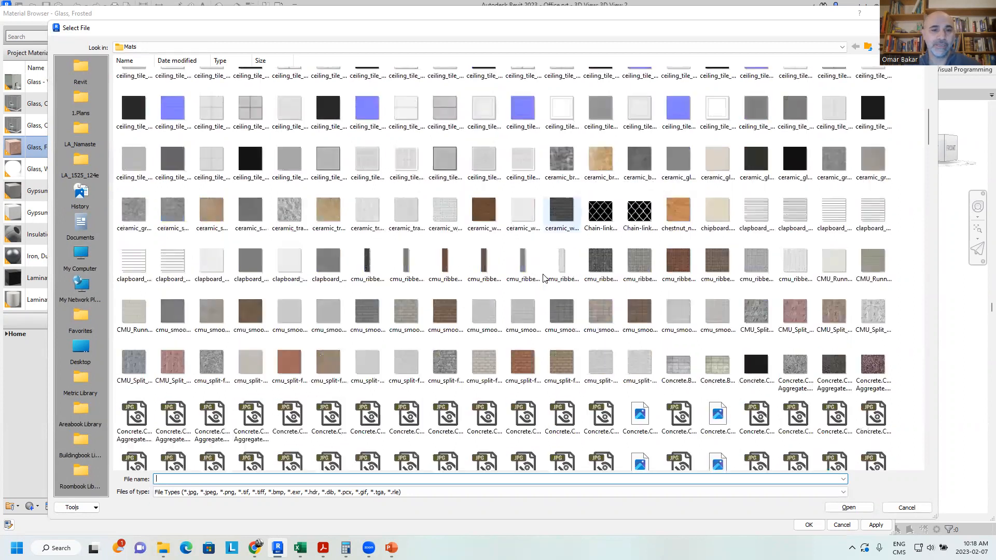
scroll(374, 326, "down", 8)
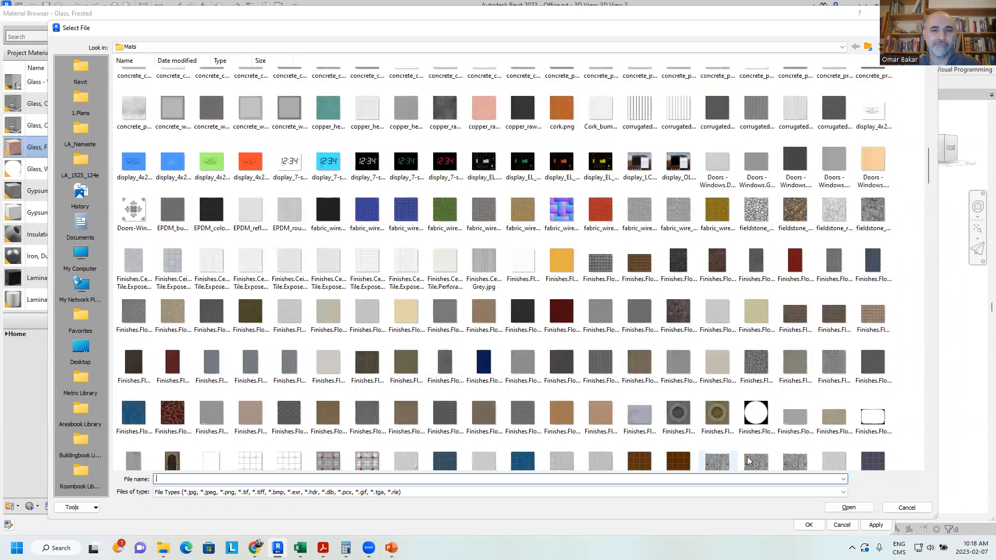
left_click(906, 507)
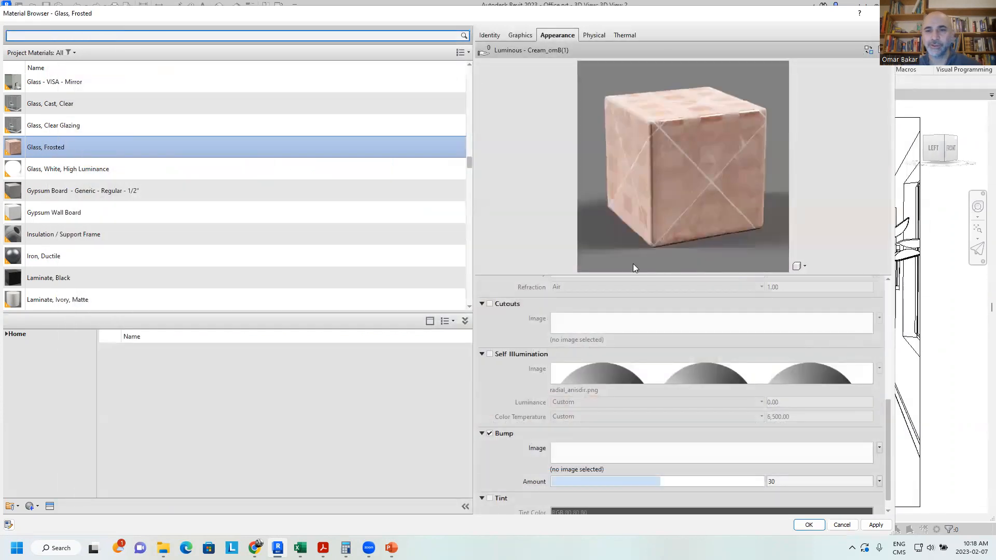
Step: Copy the Generic image's file name, Finishes.Masonry Flooring.Marble.Rose.png, and cancel its file selection
scroll(550, 328, "up", 6)
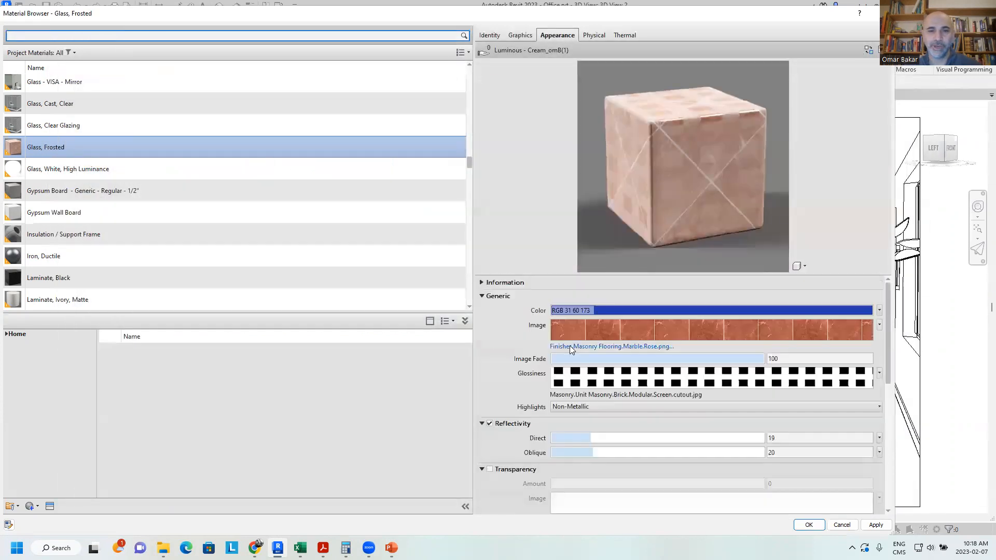
left_click(610, 346)
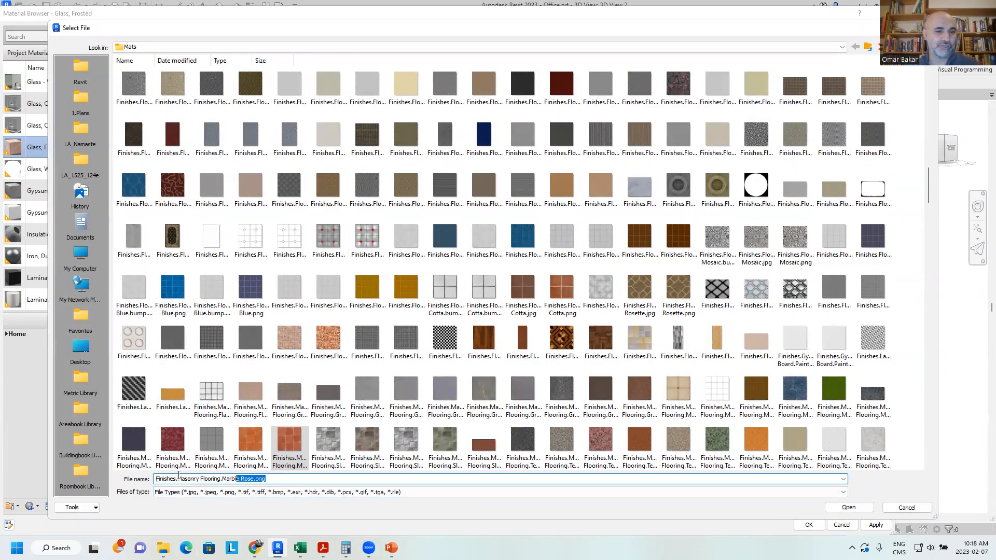
left_click(900, 508)
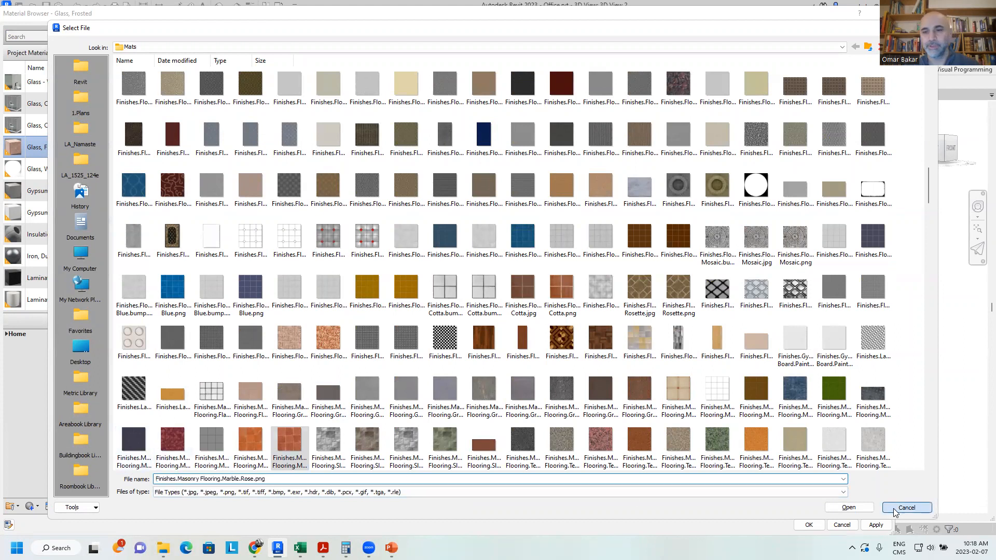
Step: Load Finishes.Masonry Flooring.Marble.Rose.bump.png from the Mats folder as the Bump image
scroll(643, 396, "down", 5)
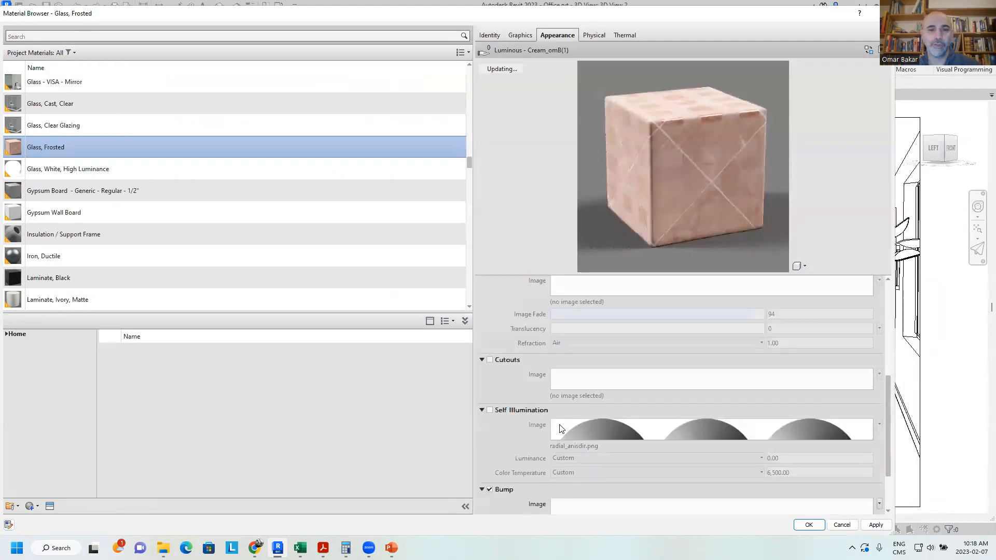
scroll(484, 436, "down", 3)
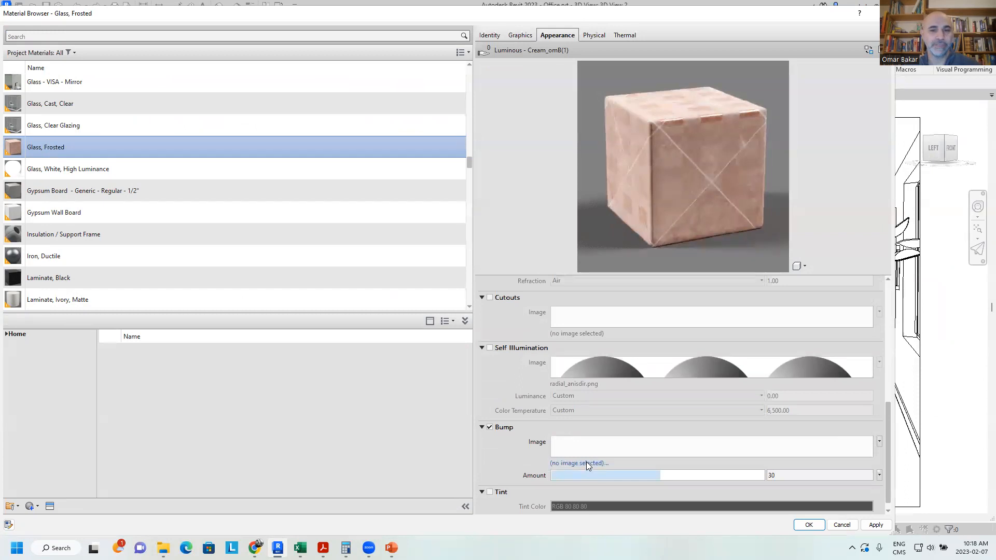
left_click(586, 462)
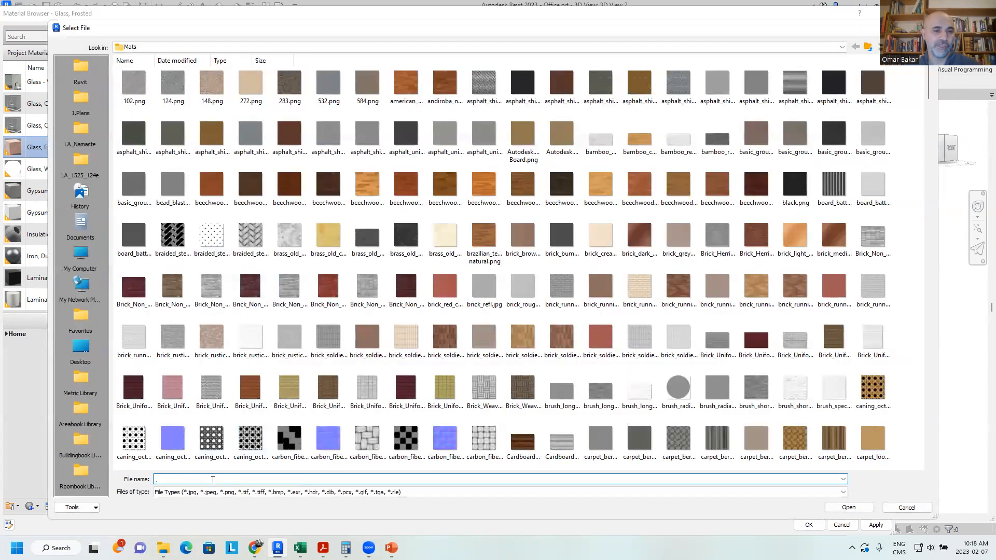
type("Finishes.Masonry Flooring.Marble.Rose.png")
scroll(561, 298, "down", 15)
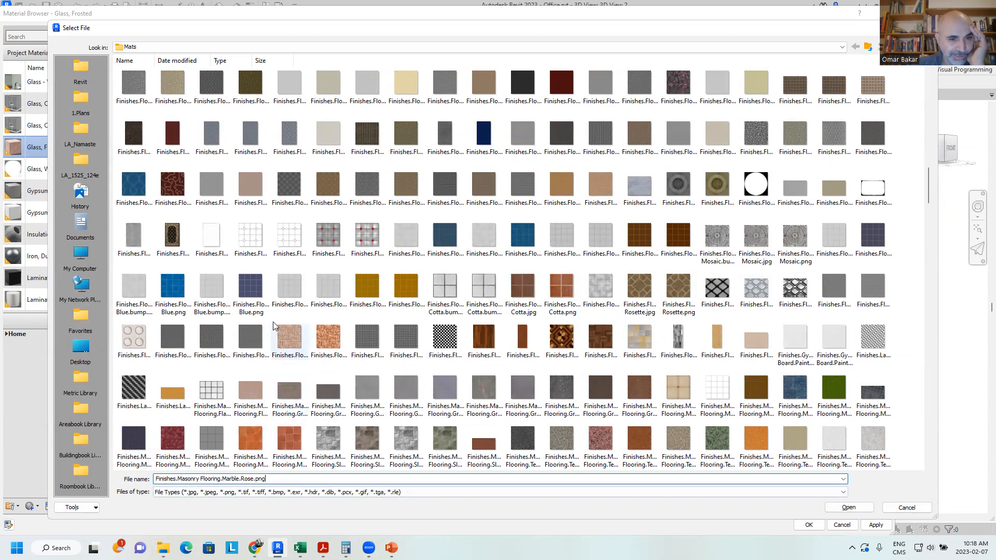
scroll(304, 358, "down", 3)
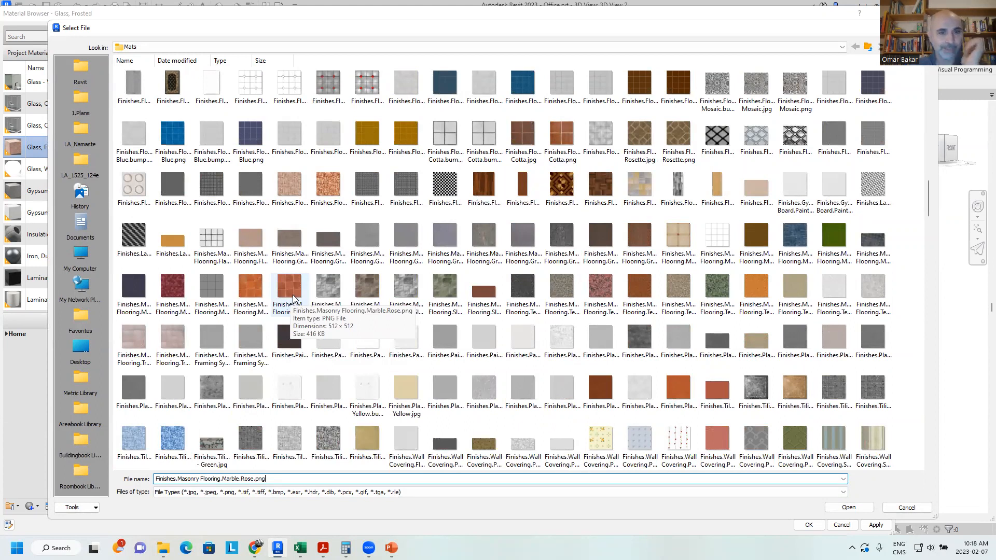
scroll(276, 307, "up", 1, "ctrl")
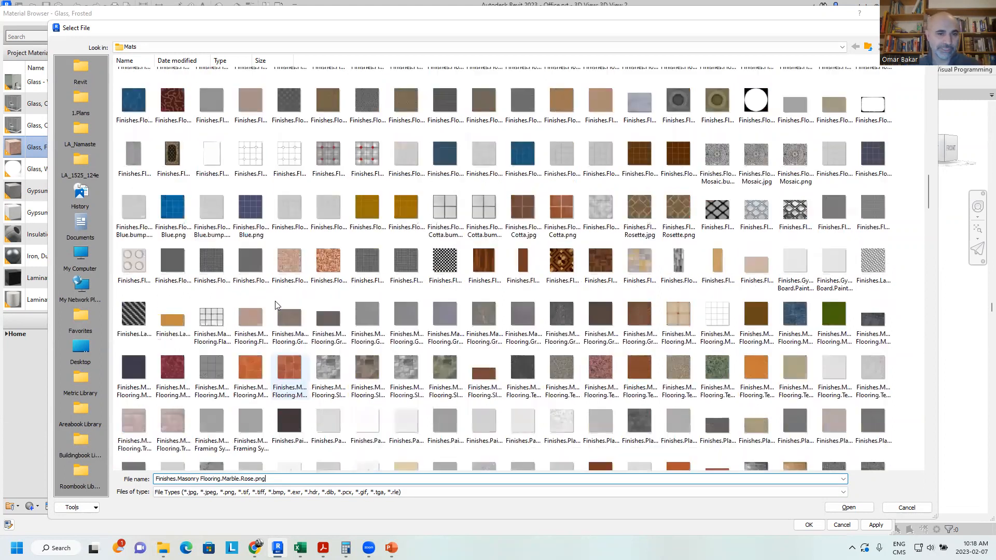
scroll(277, 392, "up", 2, "ctrl")
scroll(296, 379, "down", 10)
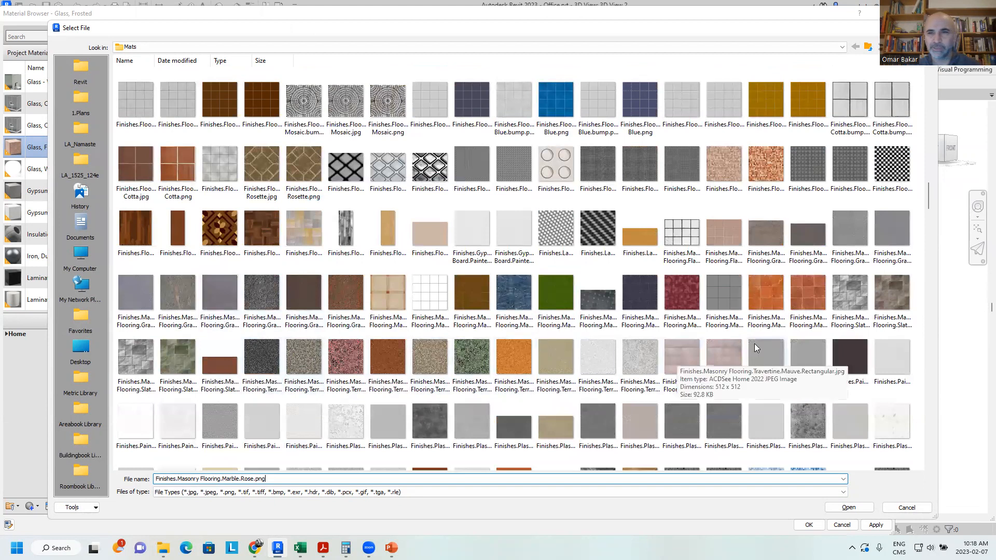
scroll(820, 334, "up", 1, "ctrl")
scroll(717, 337, "down", 4)
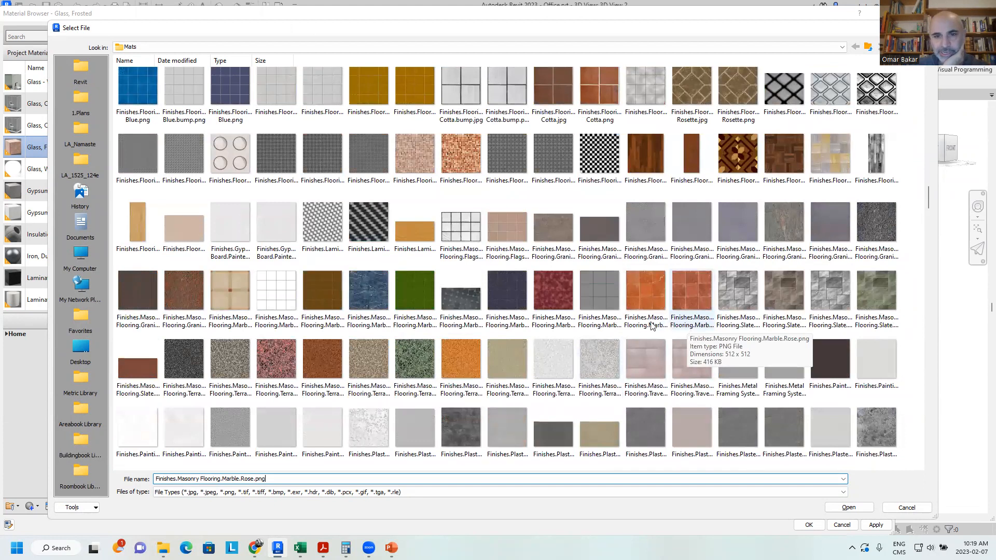
left_click(606, 303)
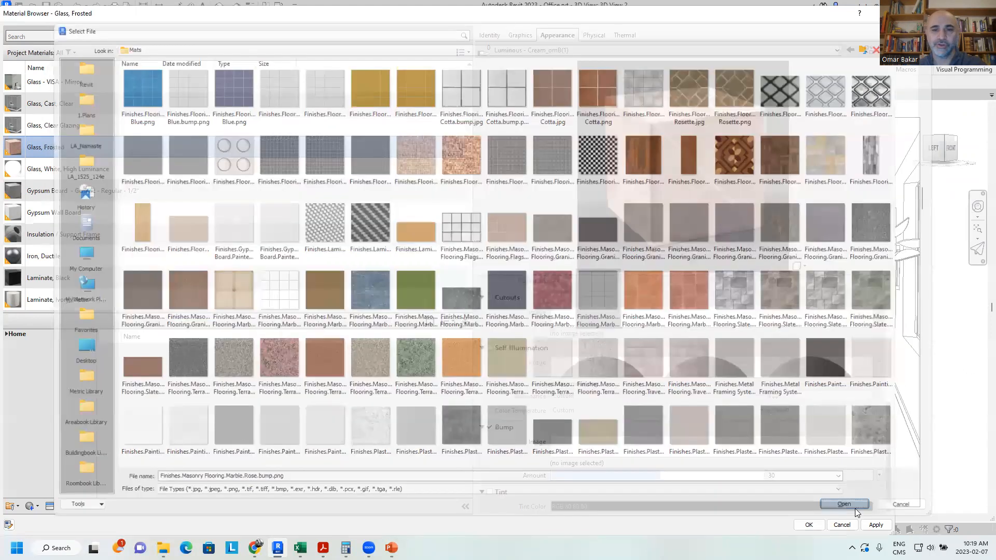
left_click(854, 508)
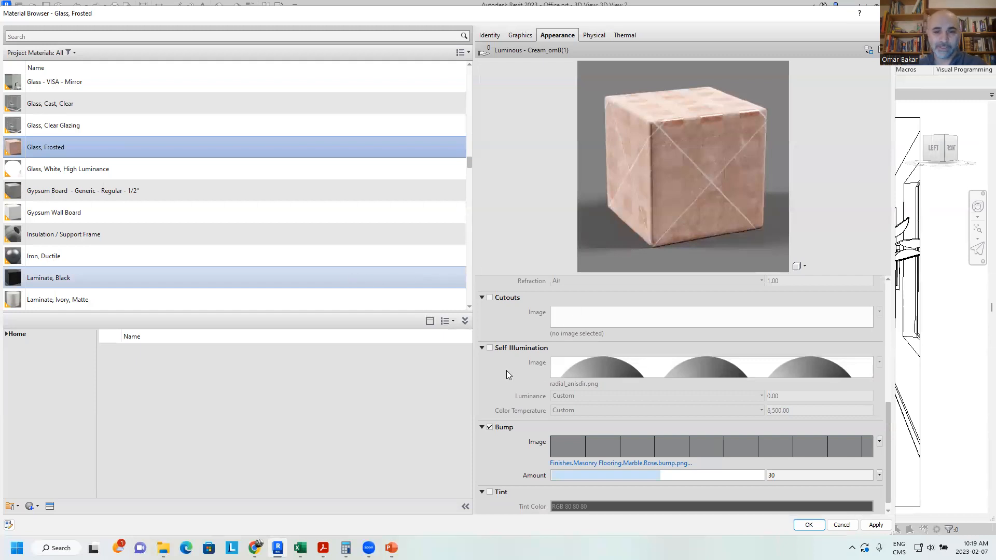
Step: Rotate the bump texture to 45°, set its sample size to 1000 mm, and finish editing it
scroll(501, 372, "down", 1)
left_click(632, 440)
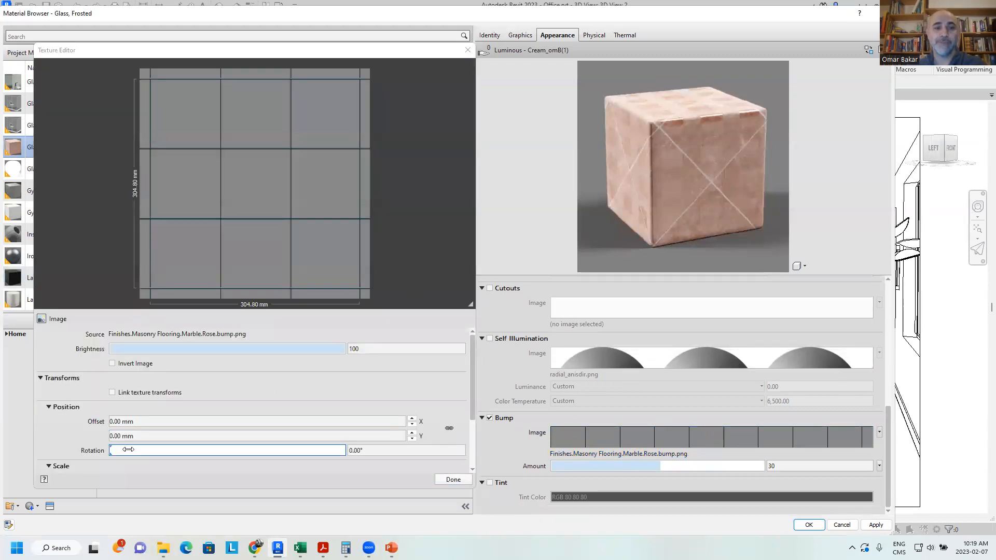
scroll(329, 417, "down", 3)
left_click(383, 373)
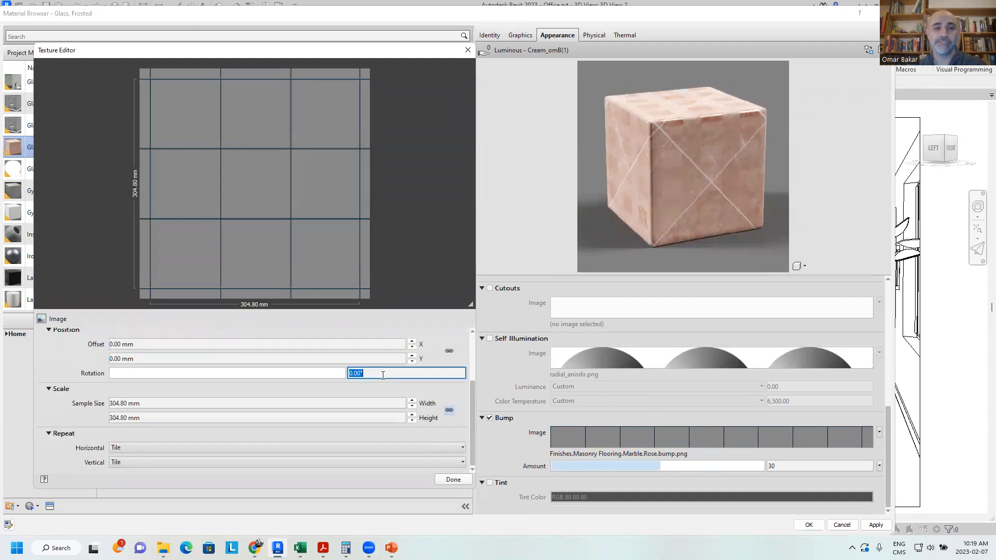
type("45")
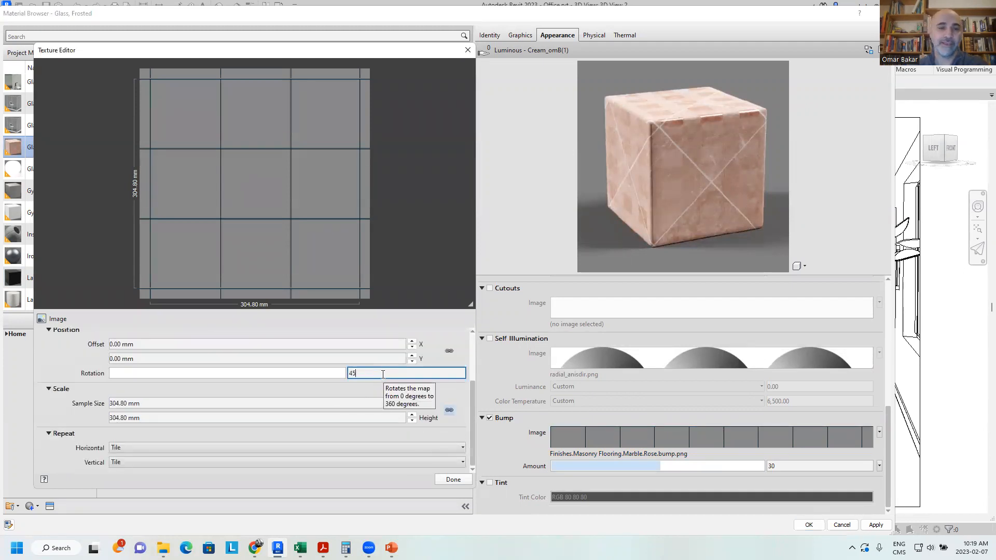
left_click(135, 403)
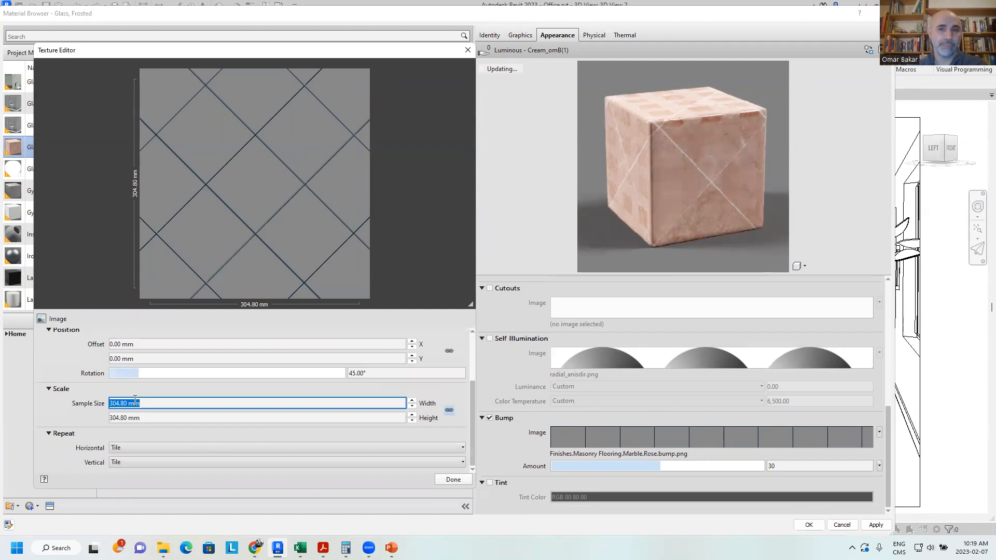
type("1000")
key("Tab")
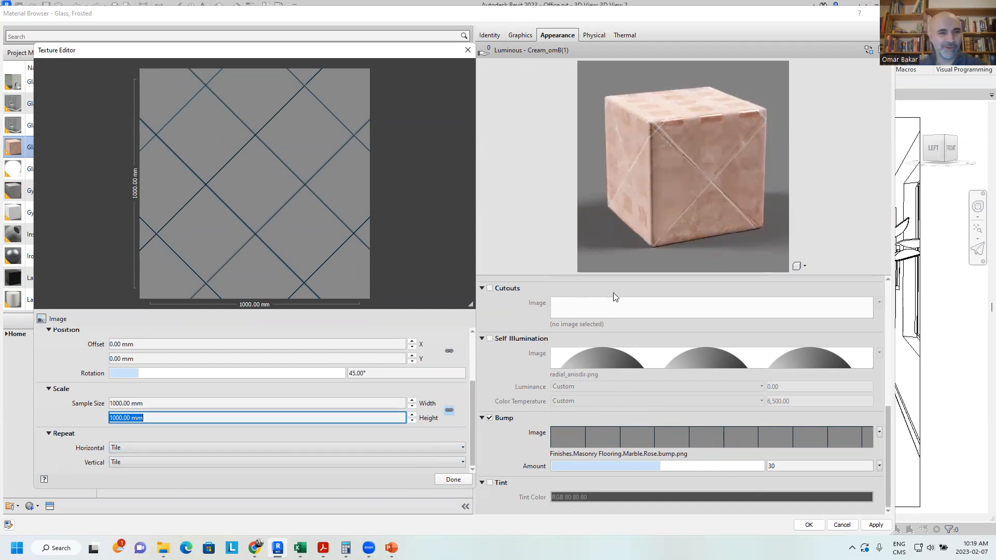
left_click(454, 479)
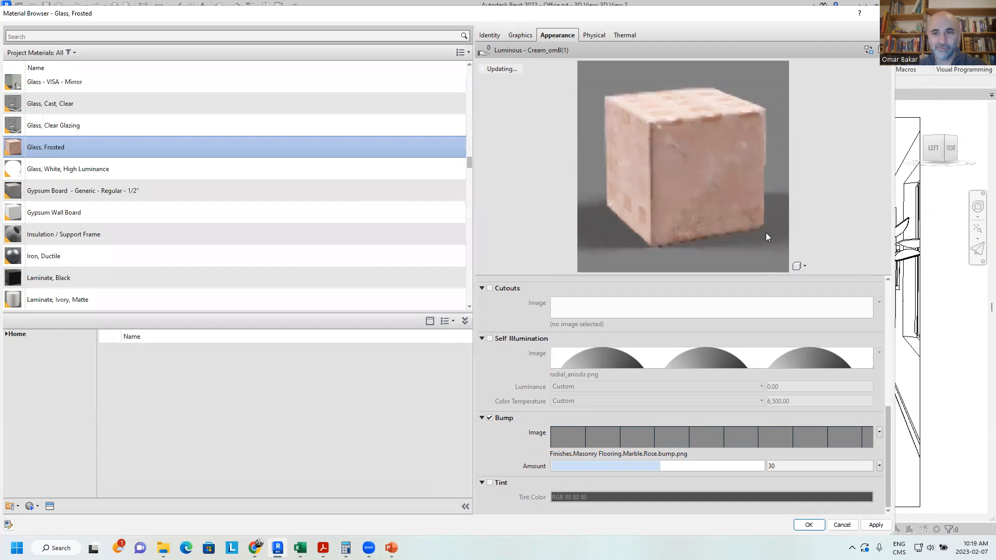
Step: Open the Generic marble image's texture for editing and set its rotation to 45°
scroll(531, 361, "up", 10)
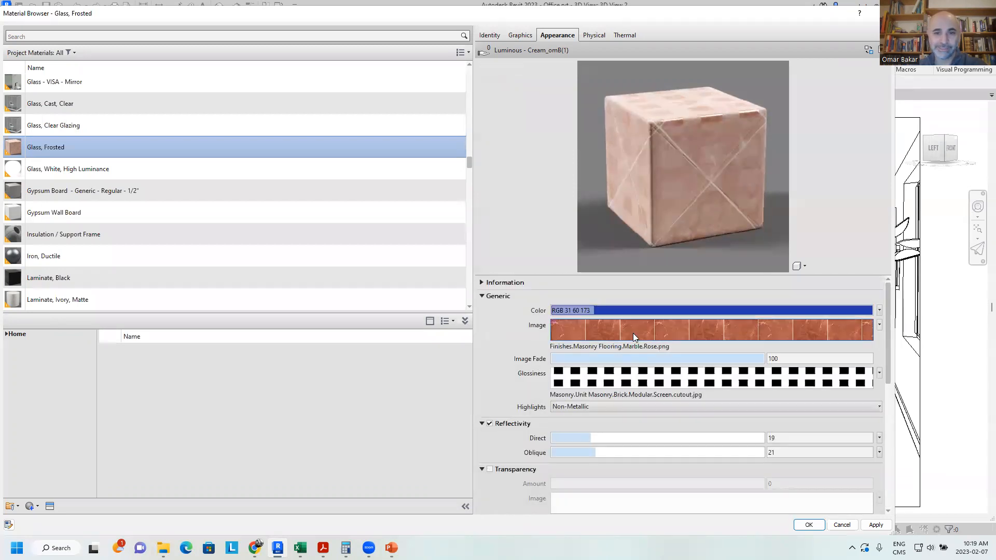
left_click(631, 331)
left_click(361, 450)
left_click_drag(376, 450, 323, 452)
type("45")
key("Return")
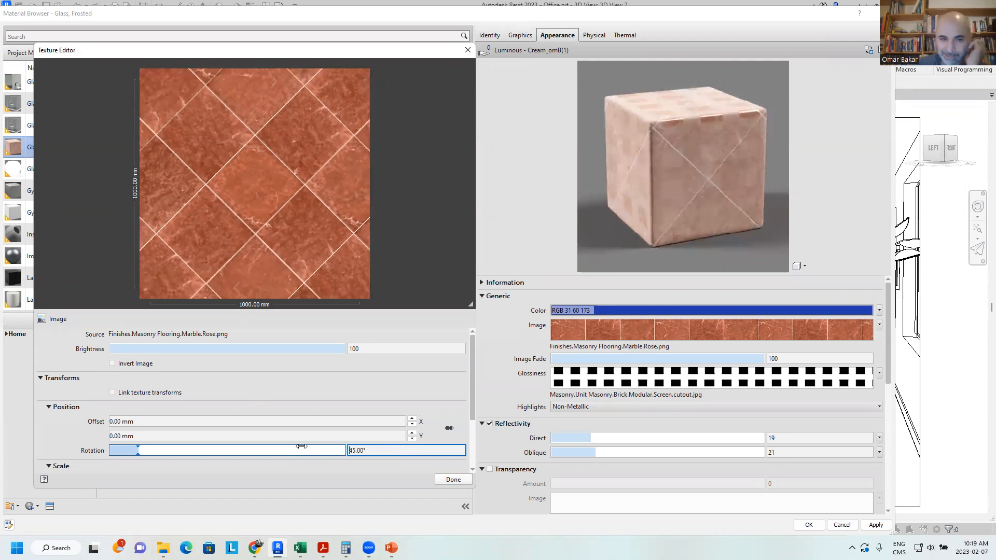
Step: Set the Generic image's sample size to 1000 mm and finish editing the texture
scroll(303, 450, "down", 2)
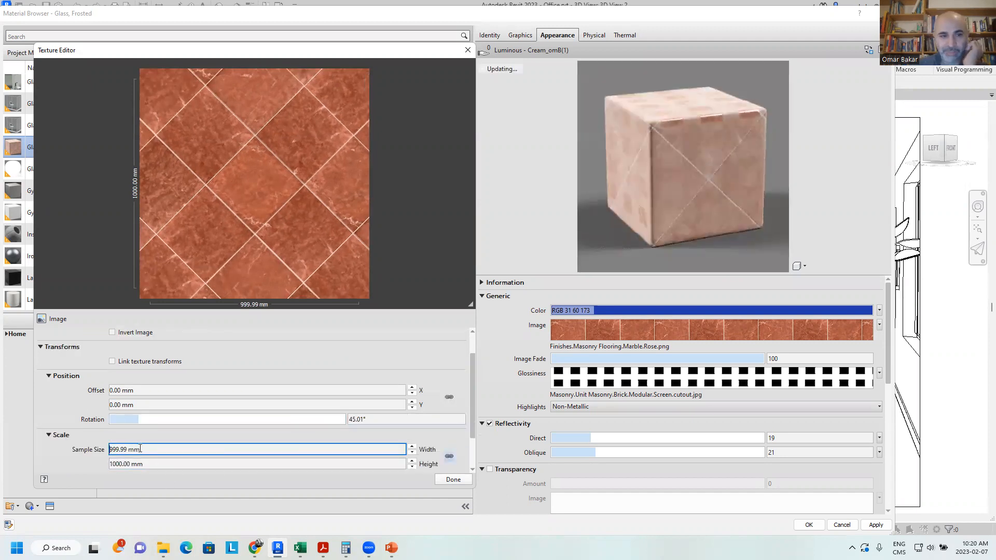
triple_click(162, 451)
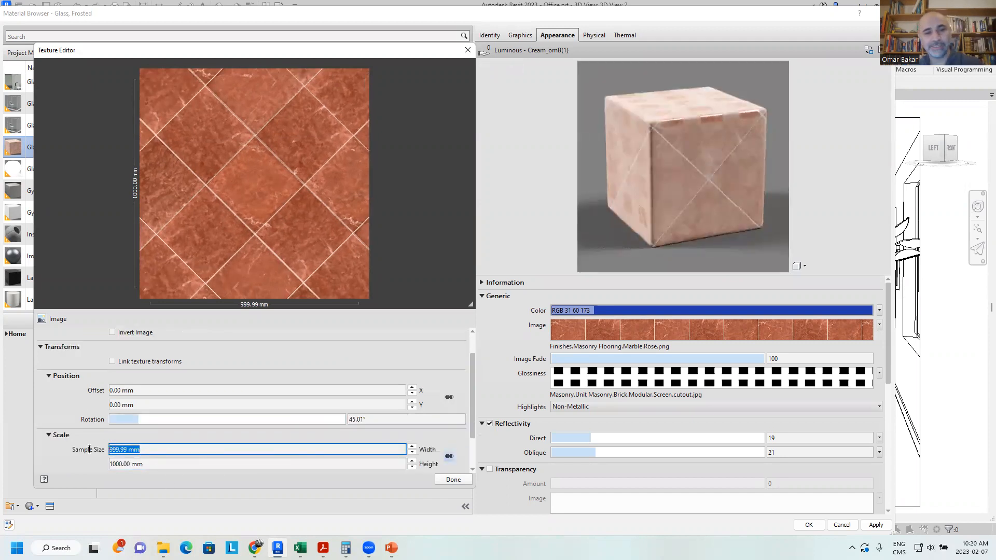
type("1000")
key("Tab")
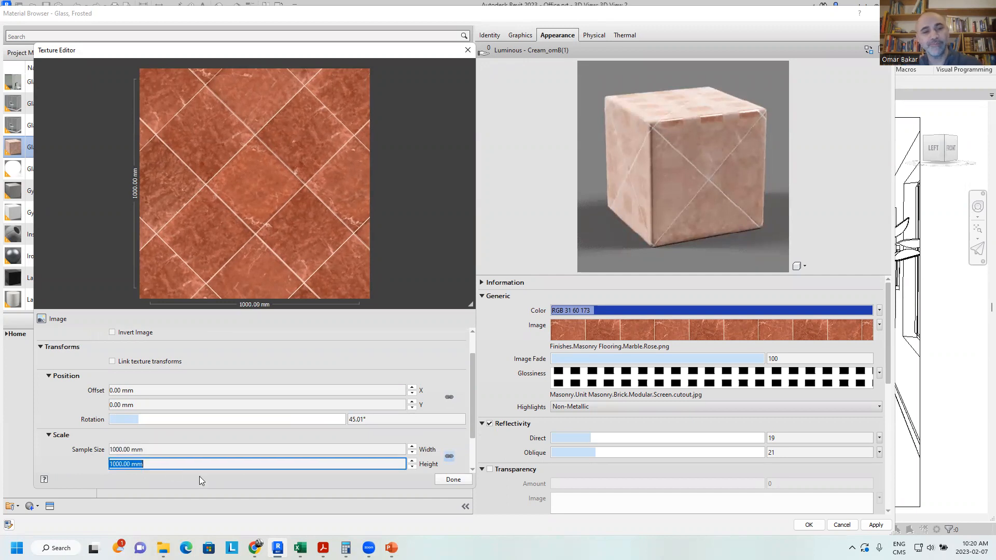
scroll(107, 425, "down", 1)
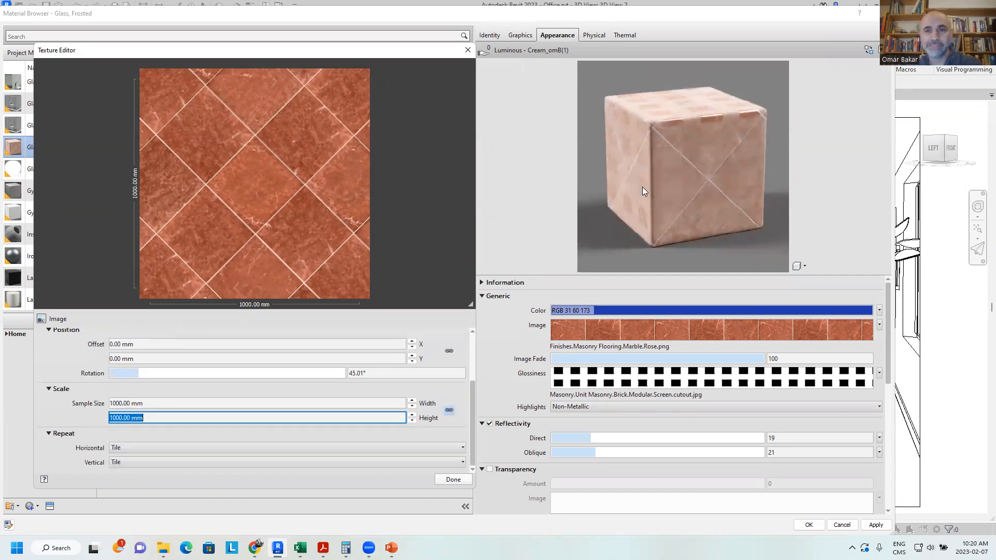
left_click(459, 480)
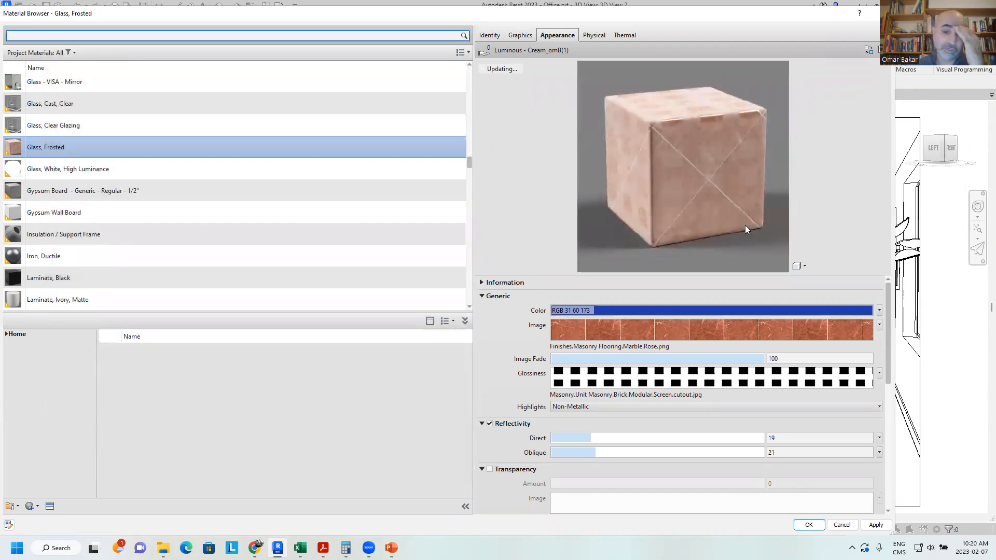
Step: Raise the bump amount to 966 and enlarge the material preview
scroll(503, 453, "down", 2)
scroll(504, 454, "down", 4)
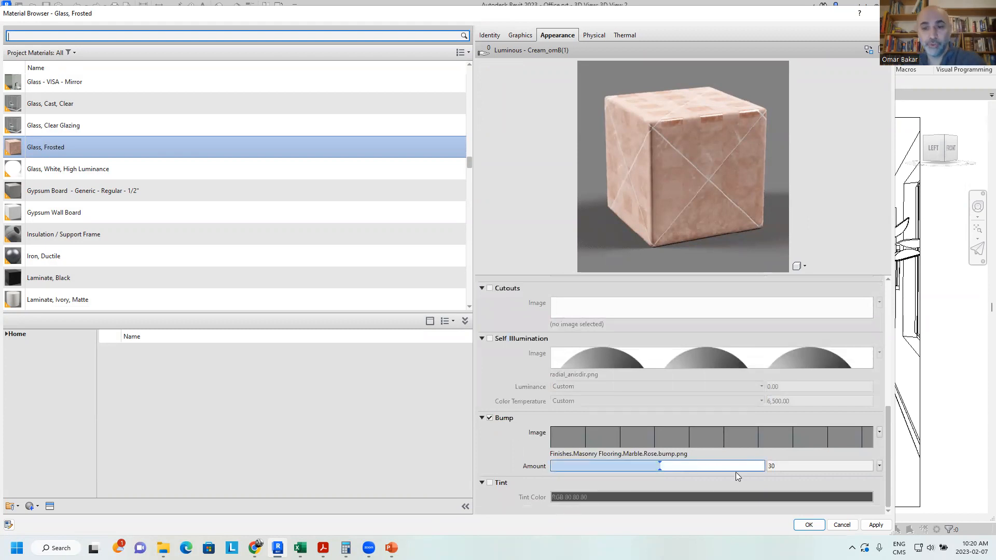
left_click_drag(659, 464, 760, 462)
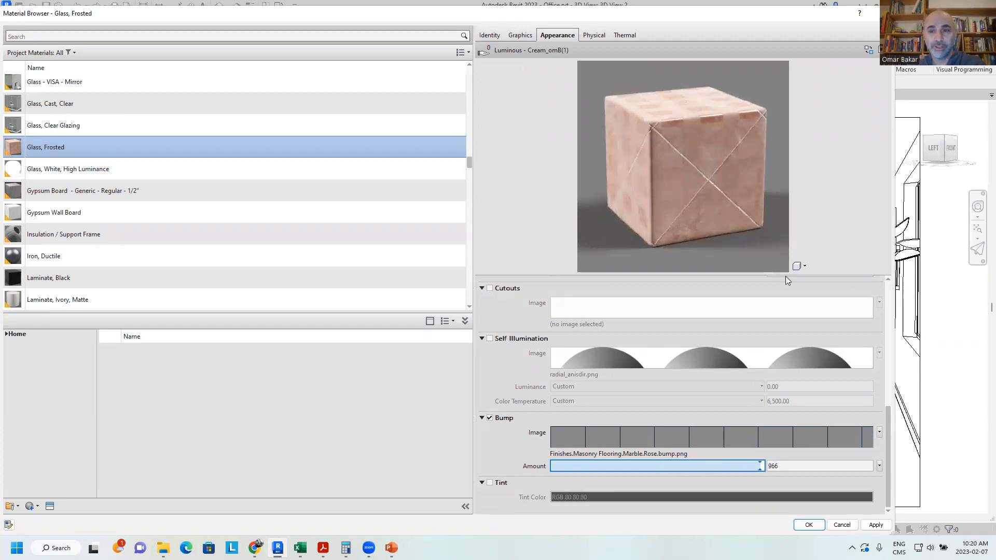
left_click_drag(785, 275, 805, 497)
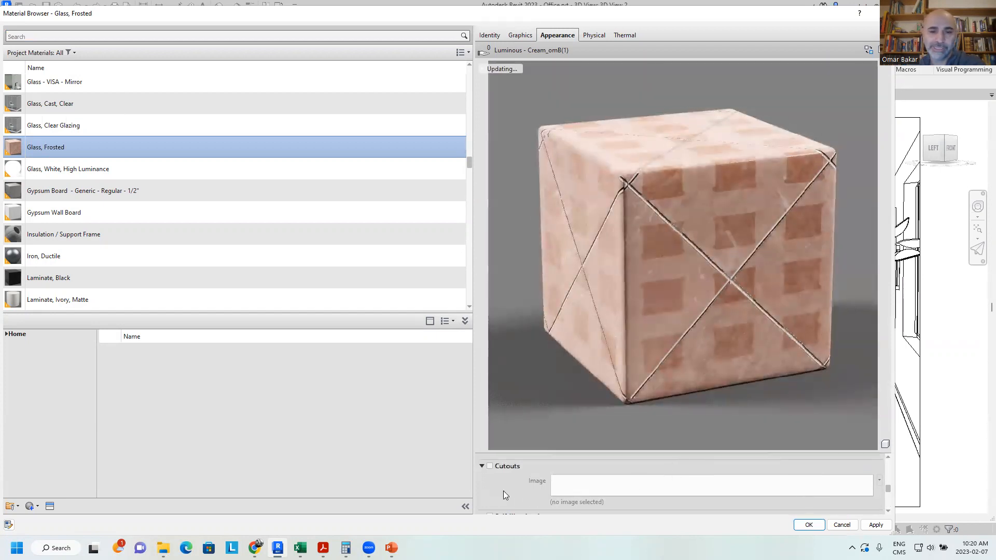
Step: Try a bump amount of -121, settle on 50, and shrink the material preview
scroll(503, 490, "down", 5)
left_click_drag(760, 488, 645, 488)
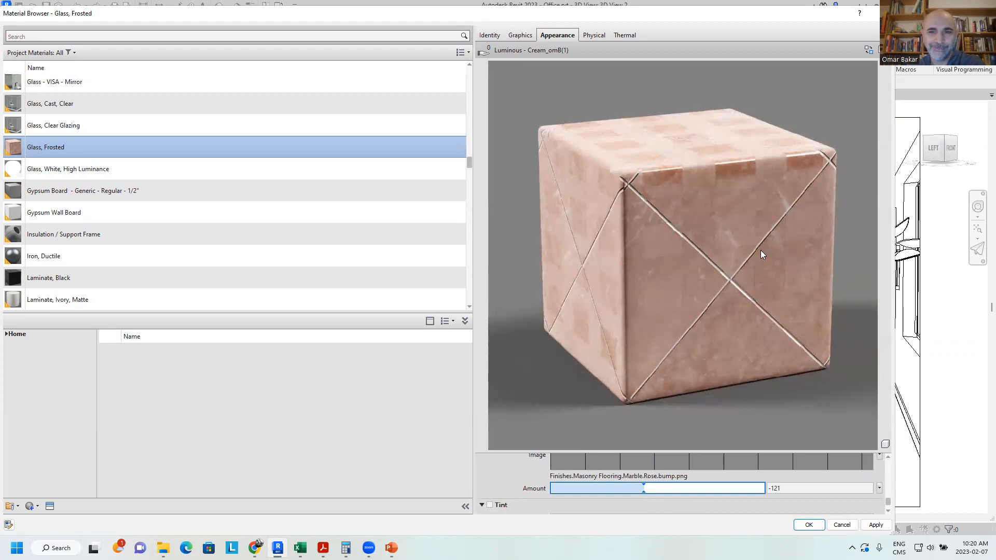
mouse_move(643, 488)
left_mouse_down()
mouse_move(613, 489)
mouse_move(661, 489)
left_mouse_up()
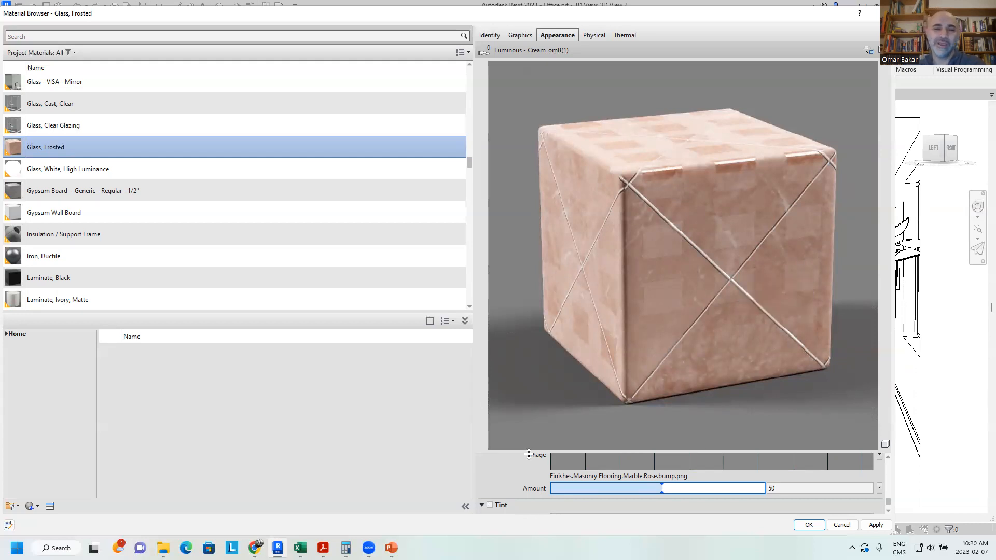
left_click_drag(528, 455, 557, 256)
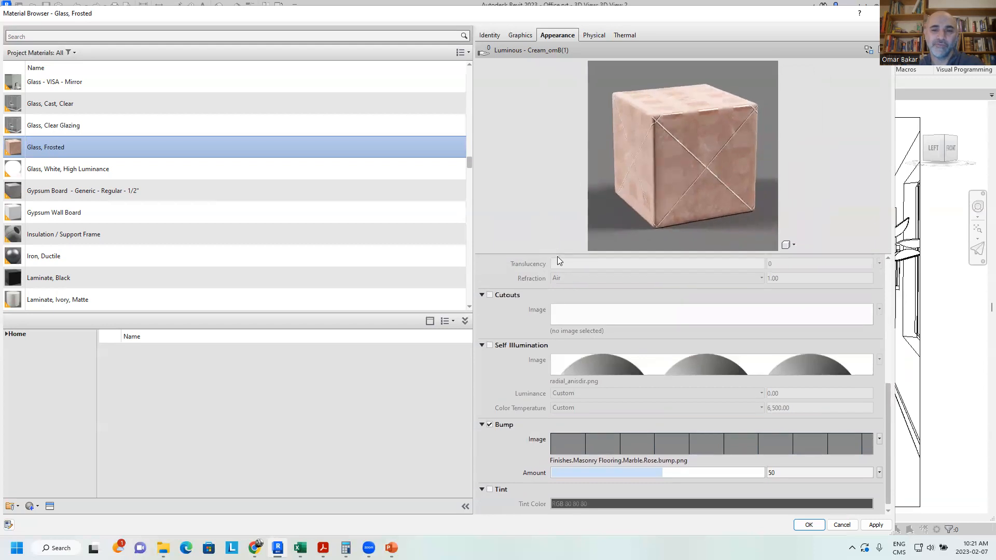
Step: Turn on the Tint property and set its tint color to a muted green, RGB 77 94 66
scroll(495, 444, "down", 1)
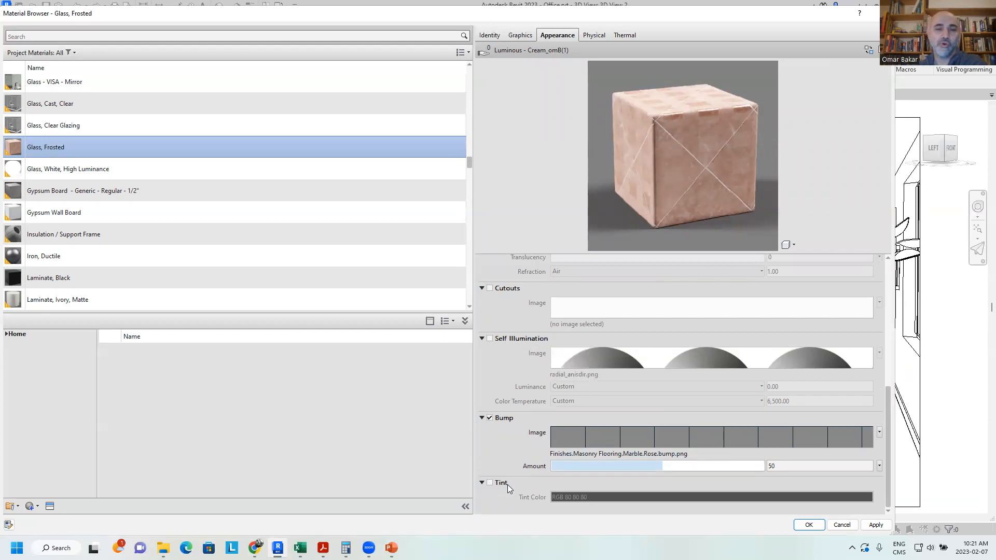
left_click(489, 482)
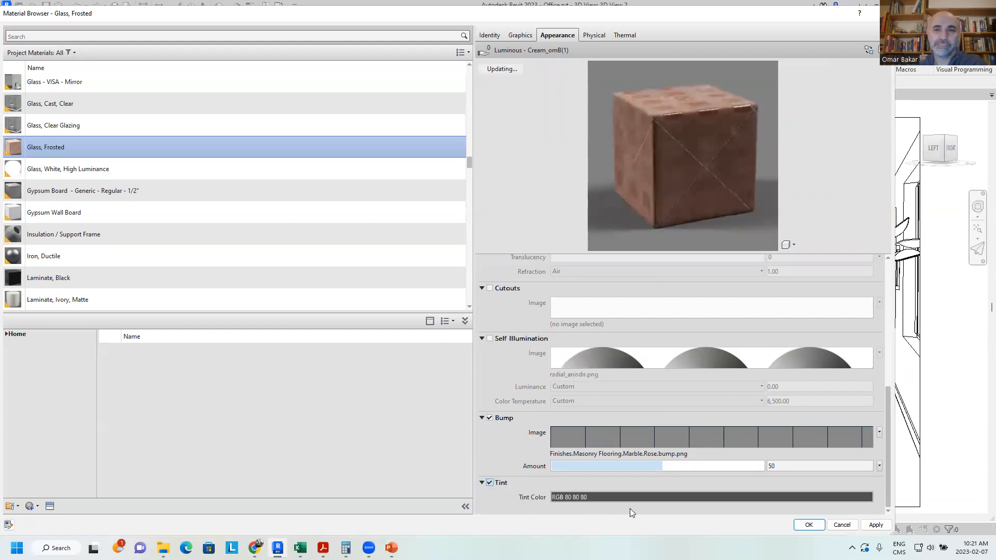
left_click(630, 497)
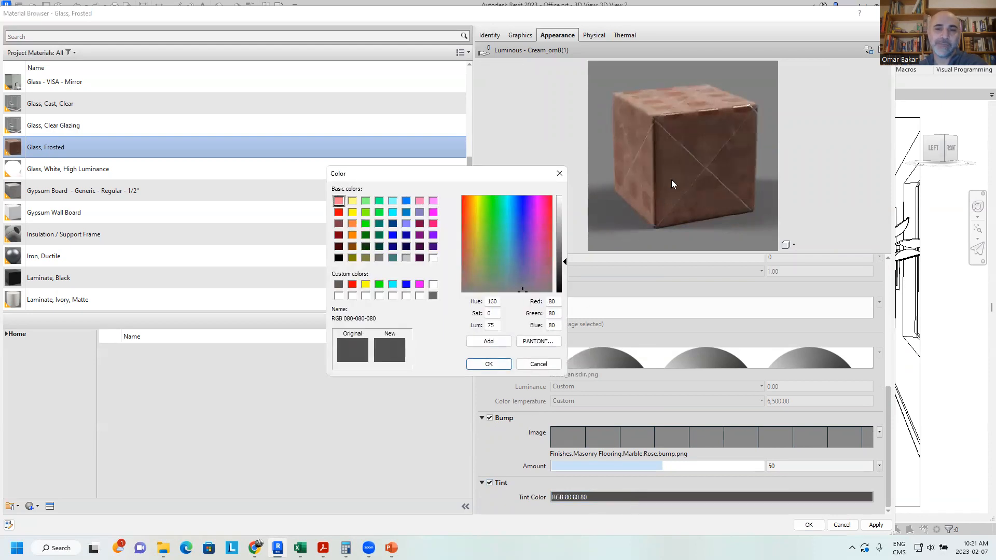
left_click(486, 275)
left_click(488, 364)
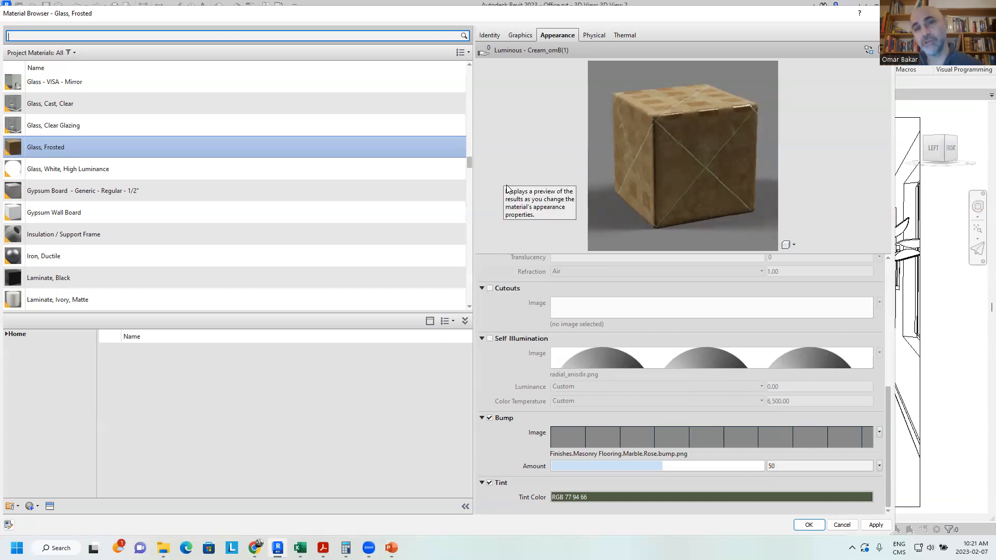
scroll(506, 380, "up", 3)
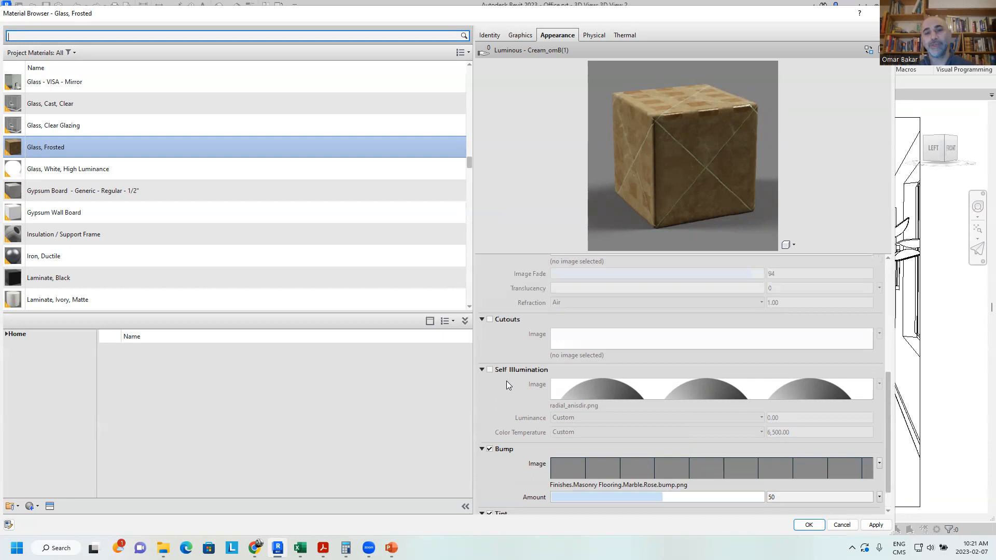
scroll(506, 380, "up", 7)
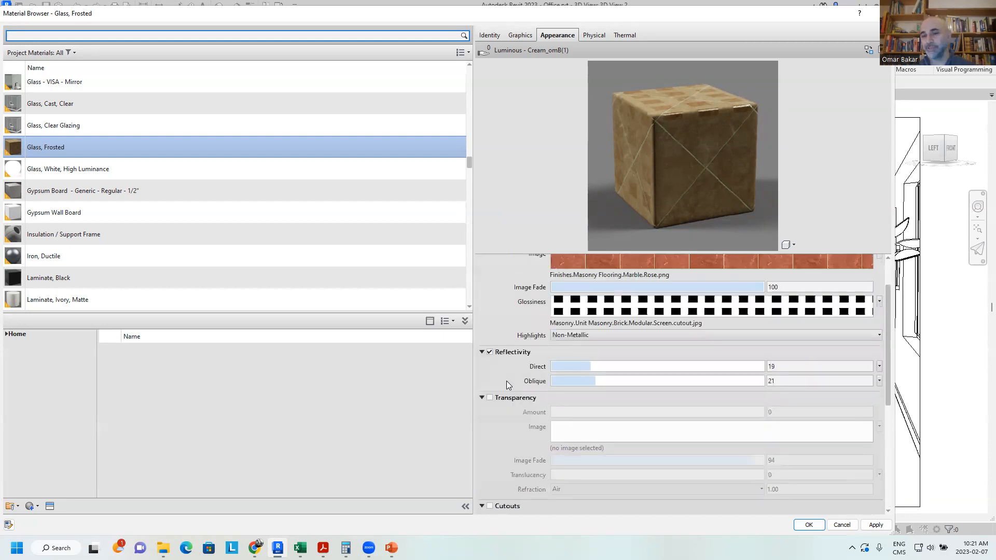